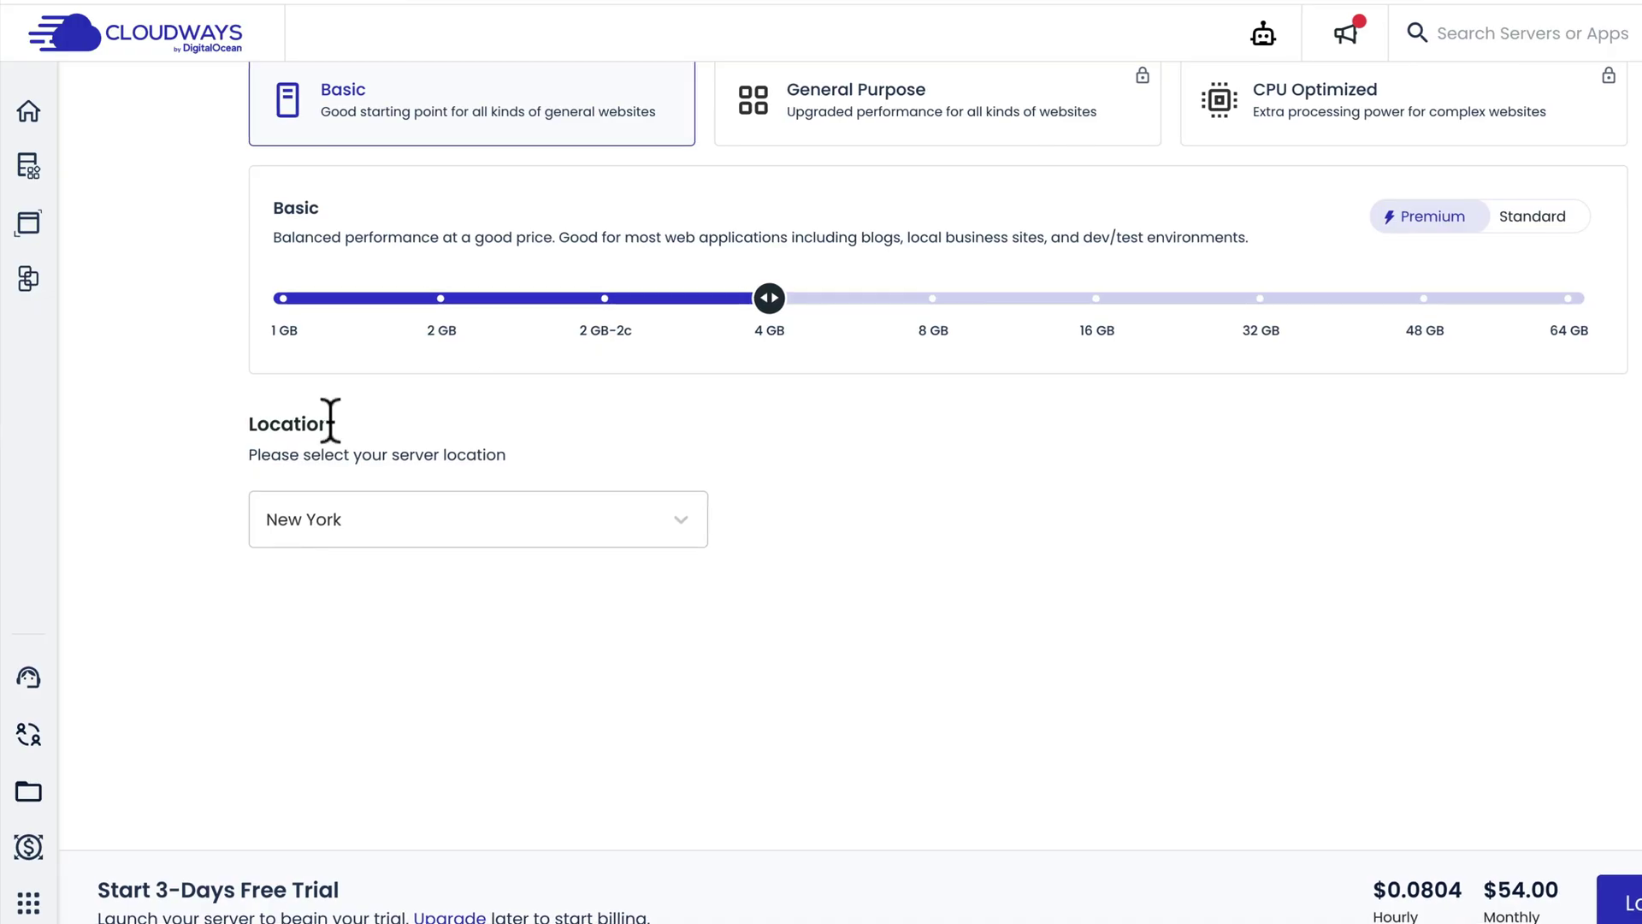
# Set the server size to 1 GB, enter mattcwwpsite.com, and choose the second font pairing
pyautogui.moveTo(811, 314); pyautogui.dragTo(314, 339)
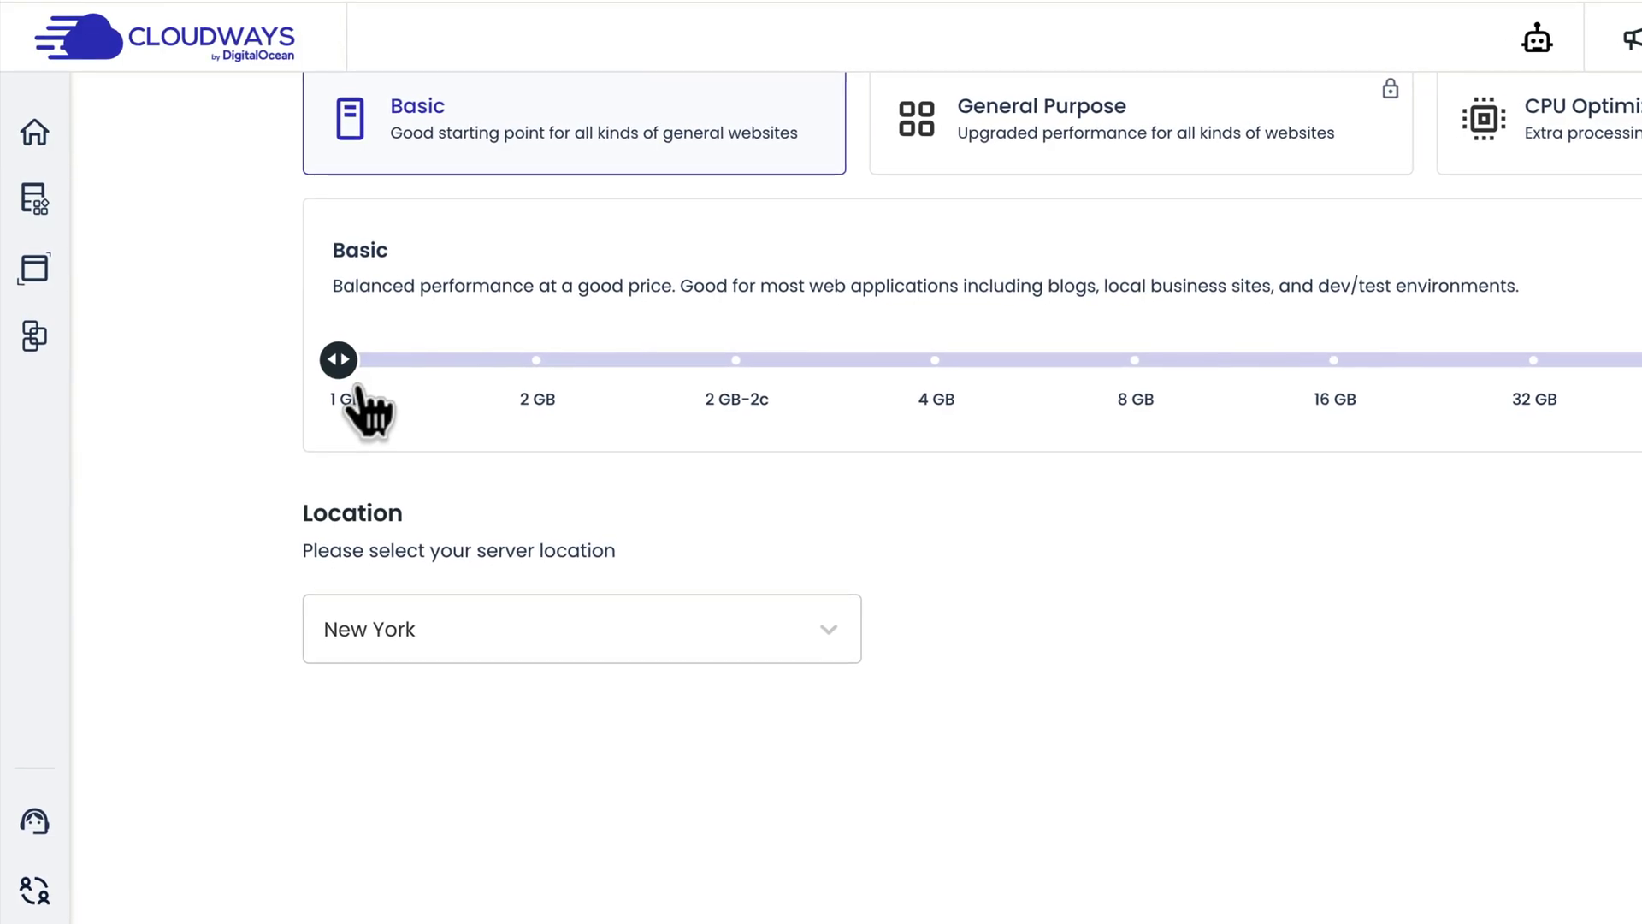
pyautogui.write('mattcwwp')
pyautogui.write('site.com/wp-admin/themes.php?page=starter-templates&ci=3')
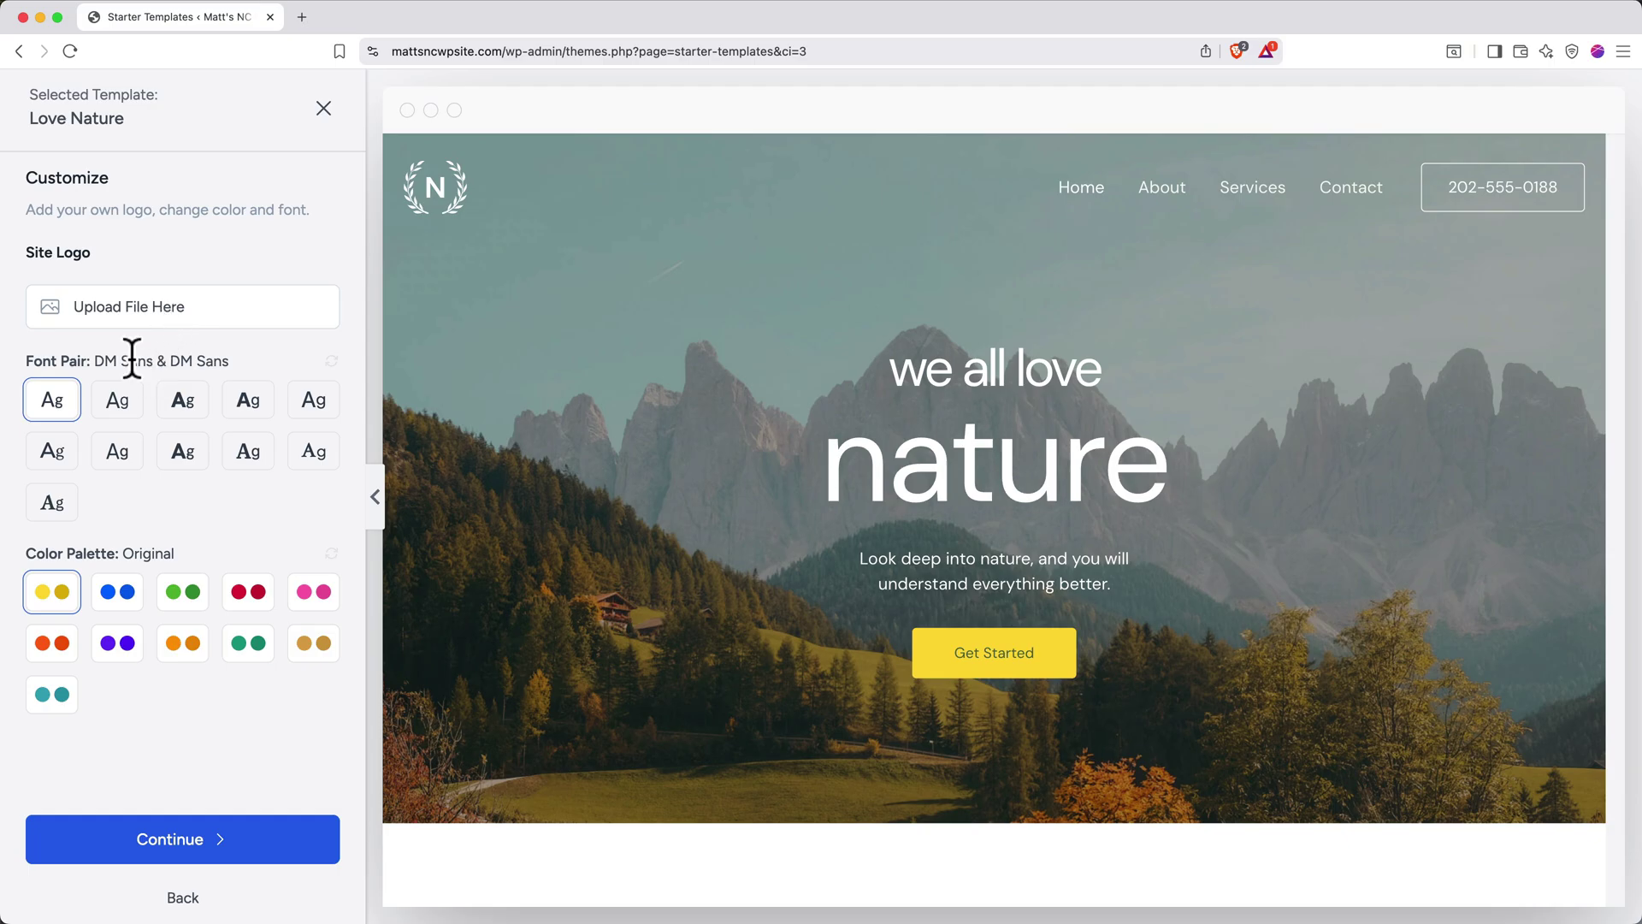
pyautogui.click(121, 402)
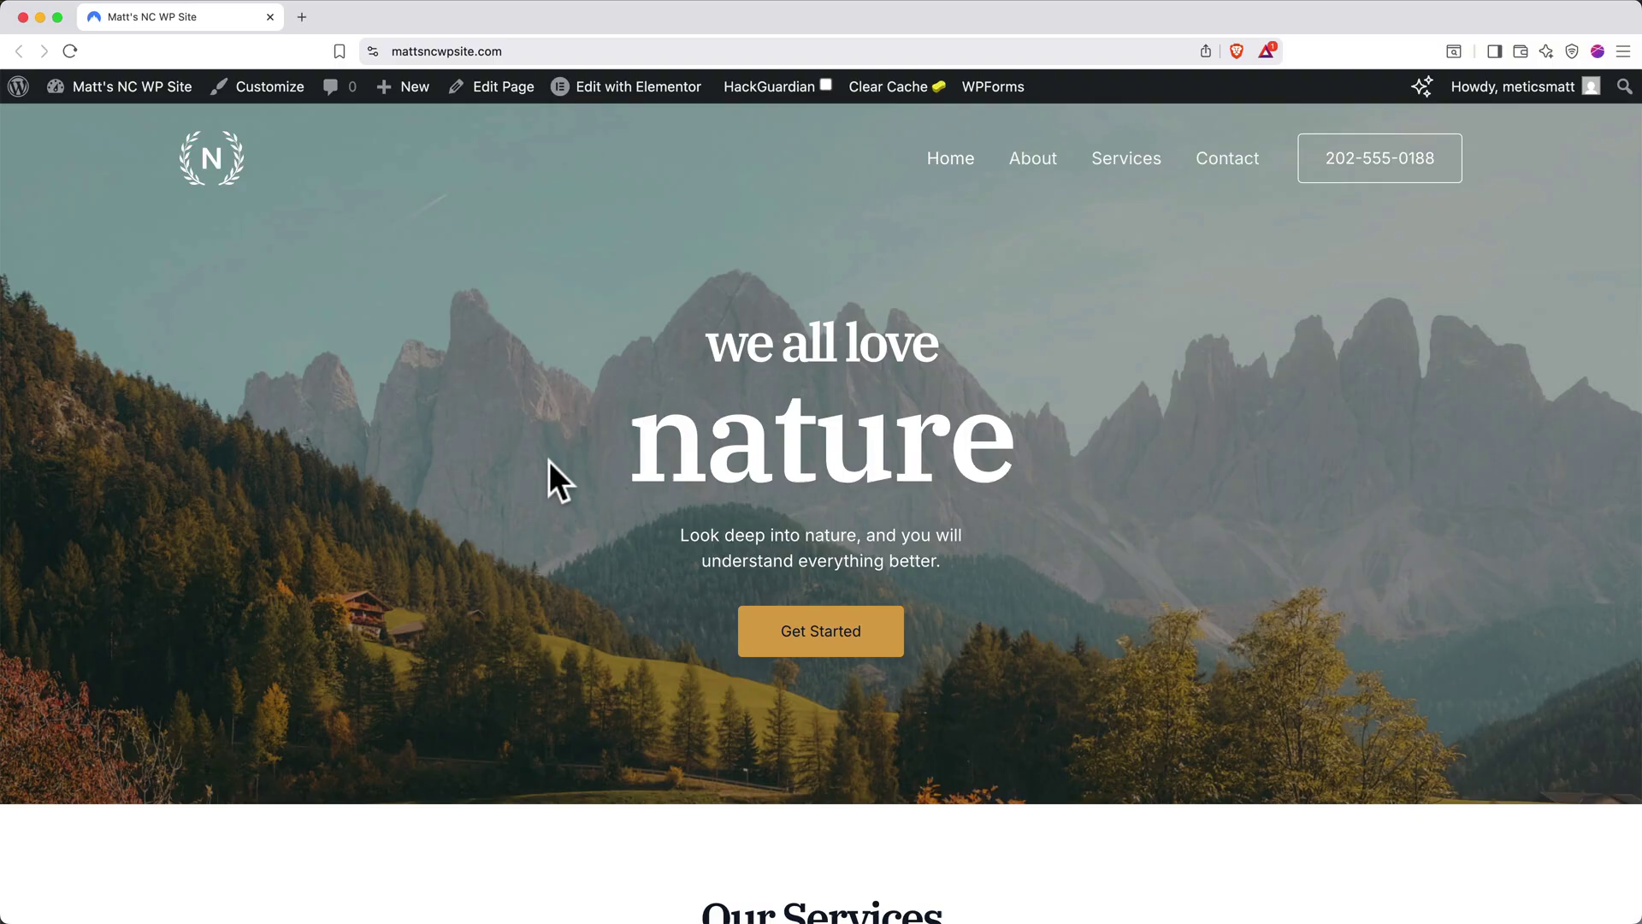
# Change the home page heading to 'The Mountains' and install the Astra theme
pyautogui.click(650, 94)
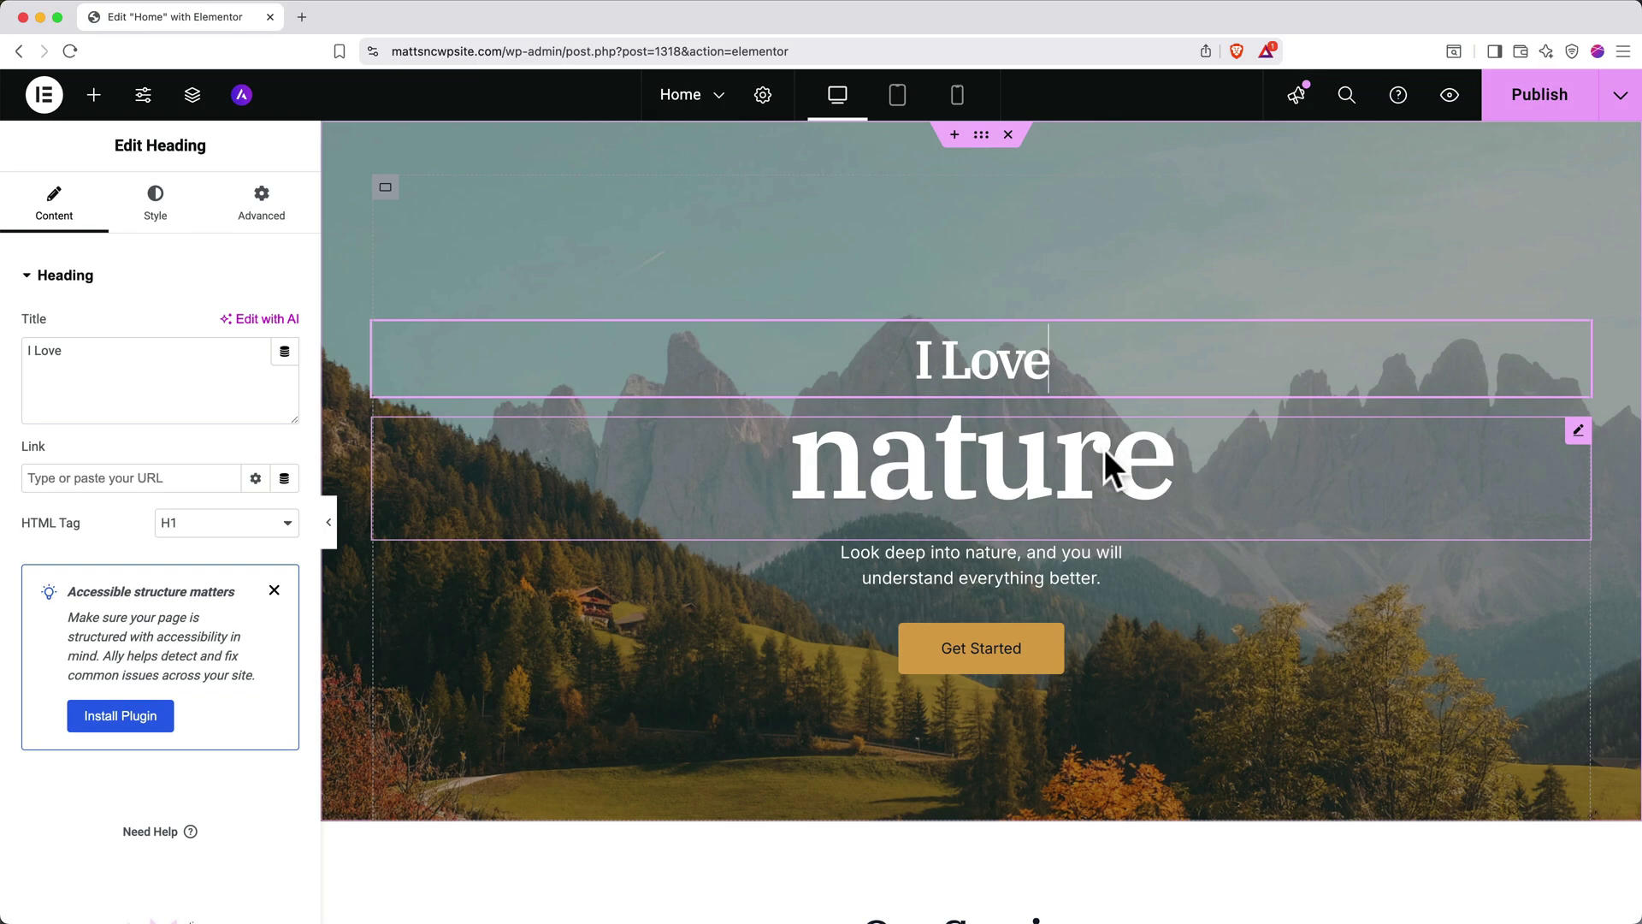
pyautogui.click(1105, 451)
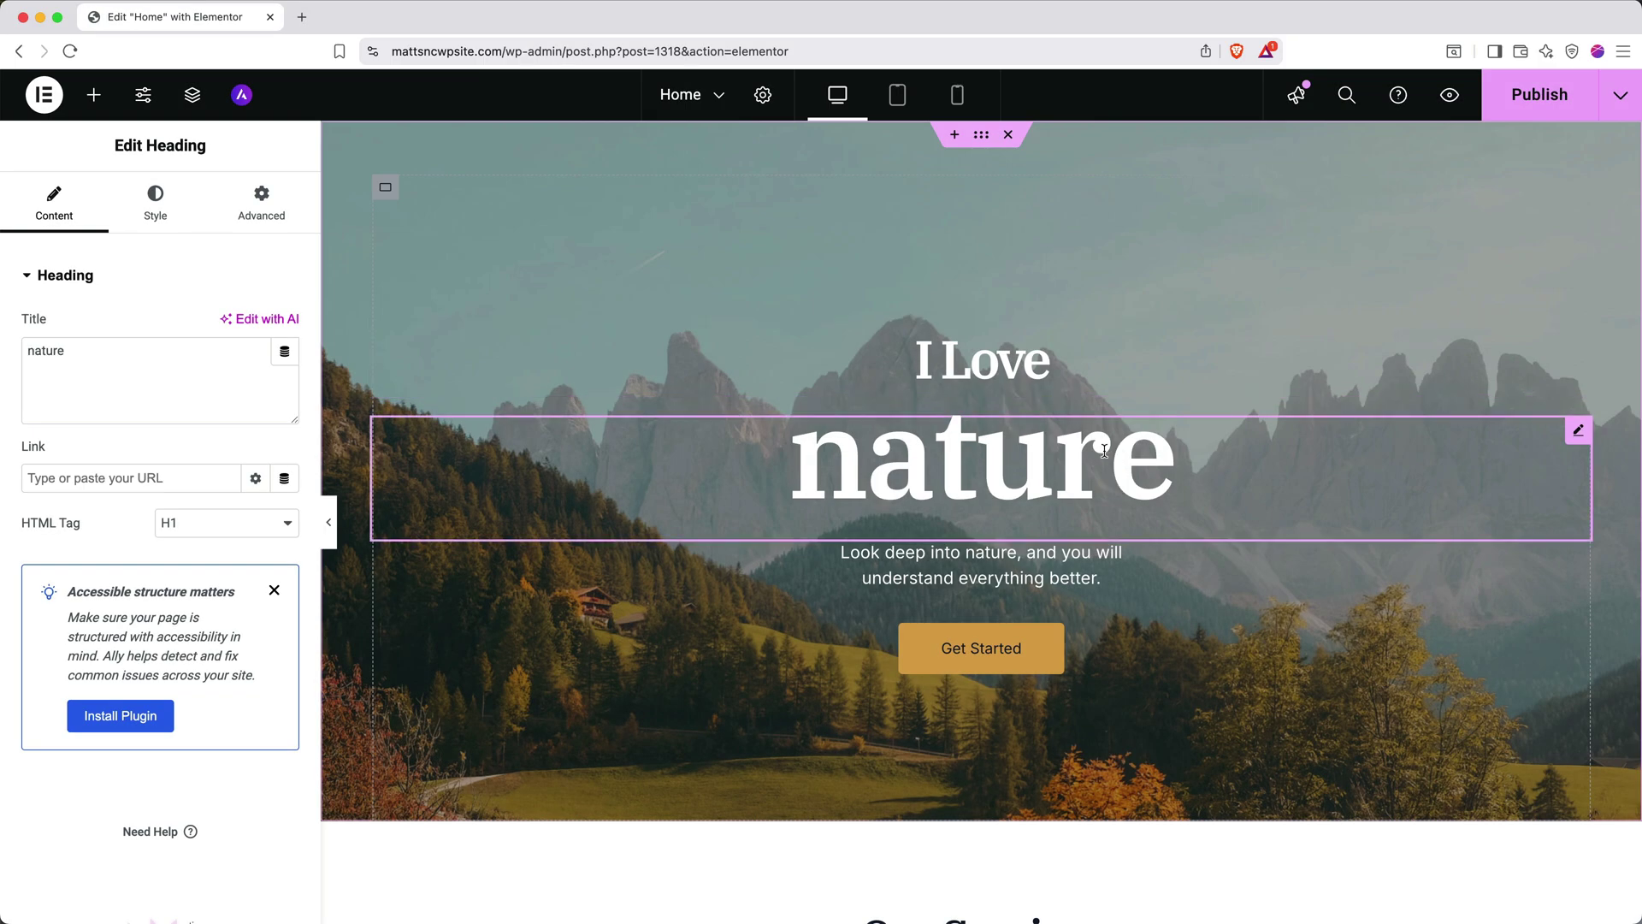
pyautogui.doubleClick(1104, 451)
pyautogui.write('The Mount')
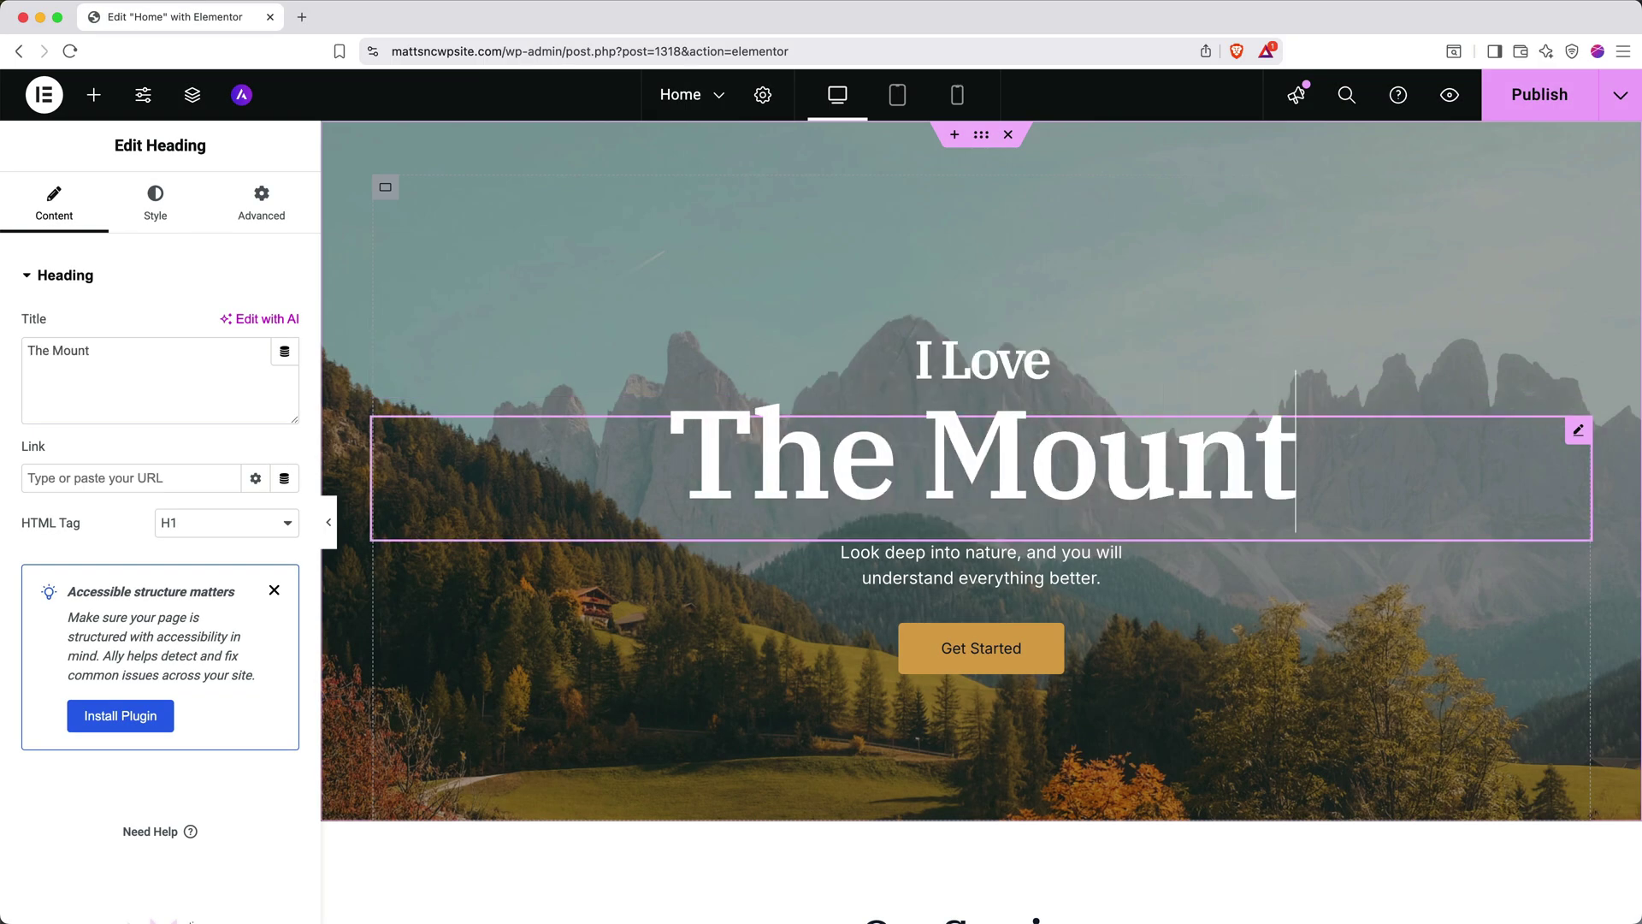
pyautogui.write('ains')
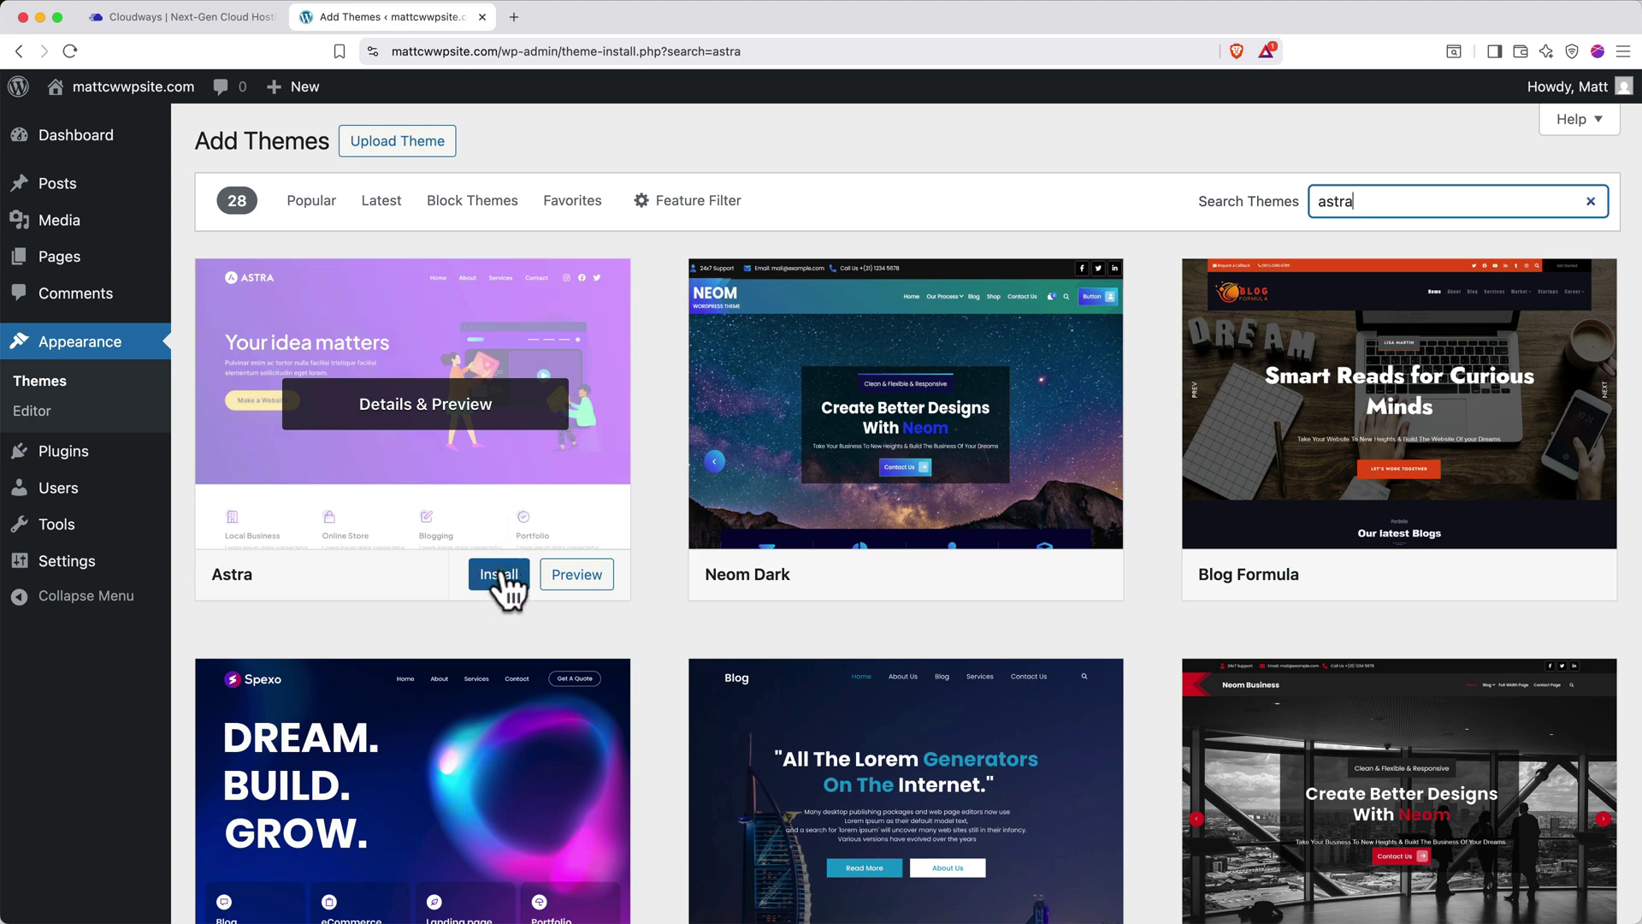
pyautogui.click(500, 576)
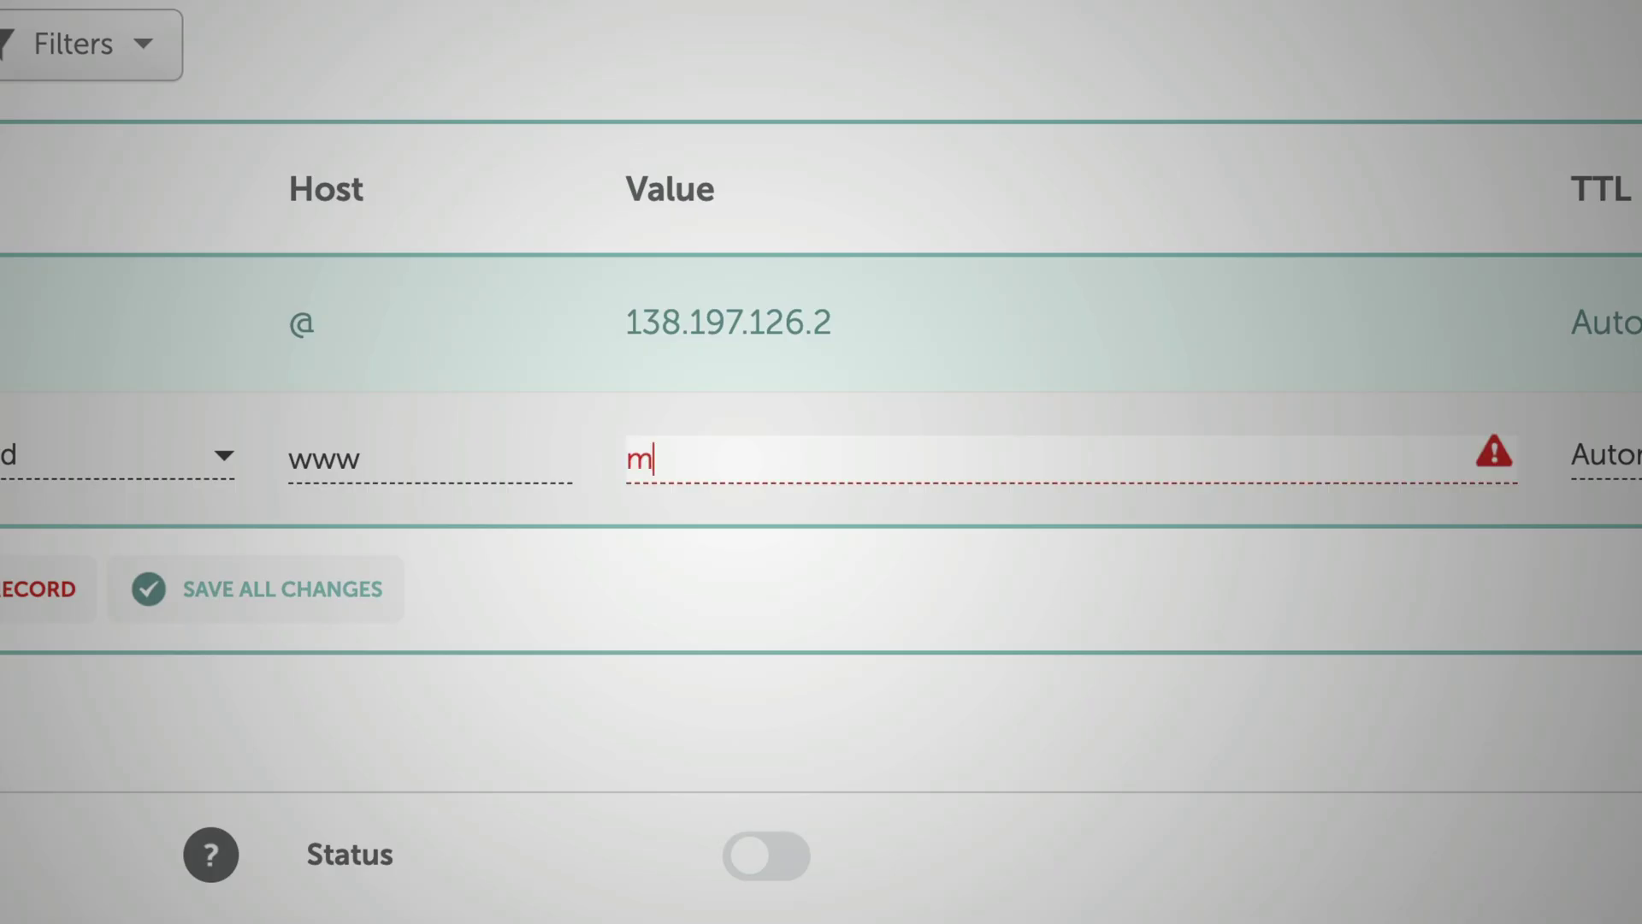
pyautogui.write('attc')
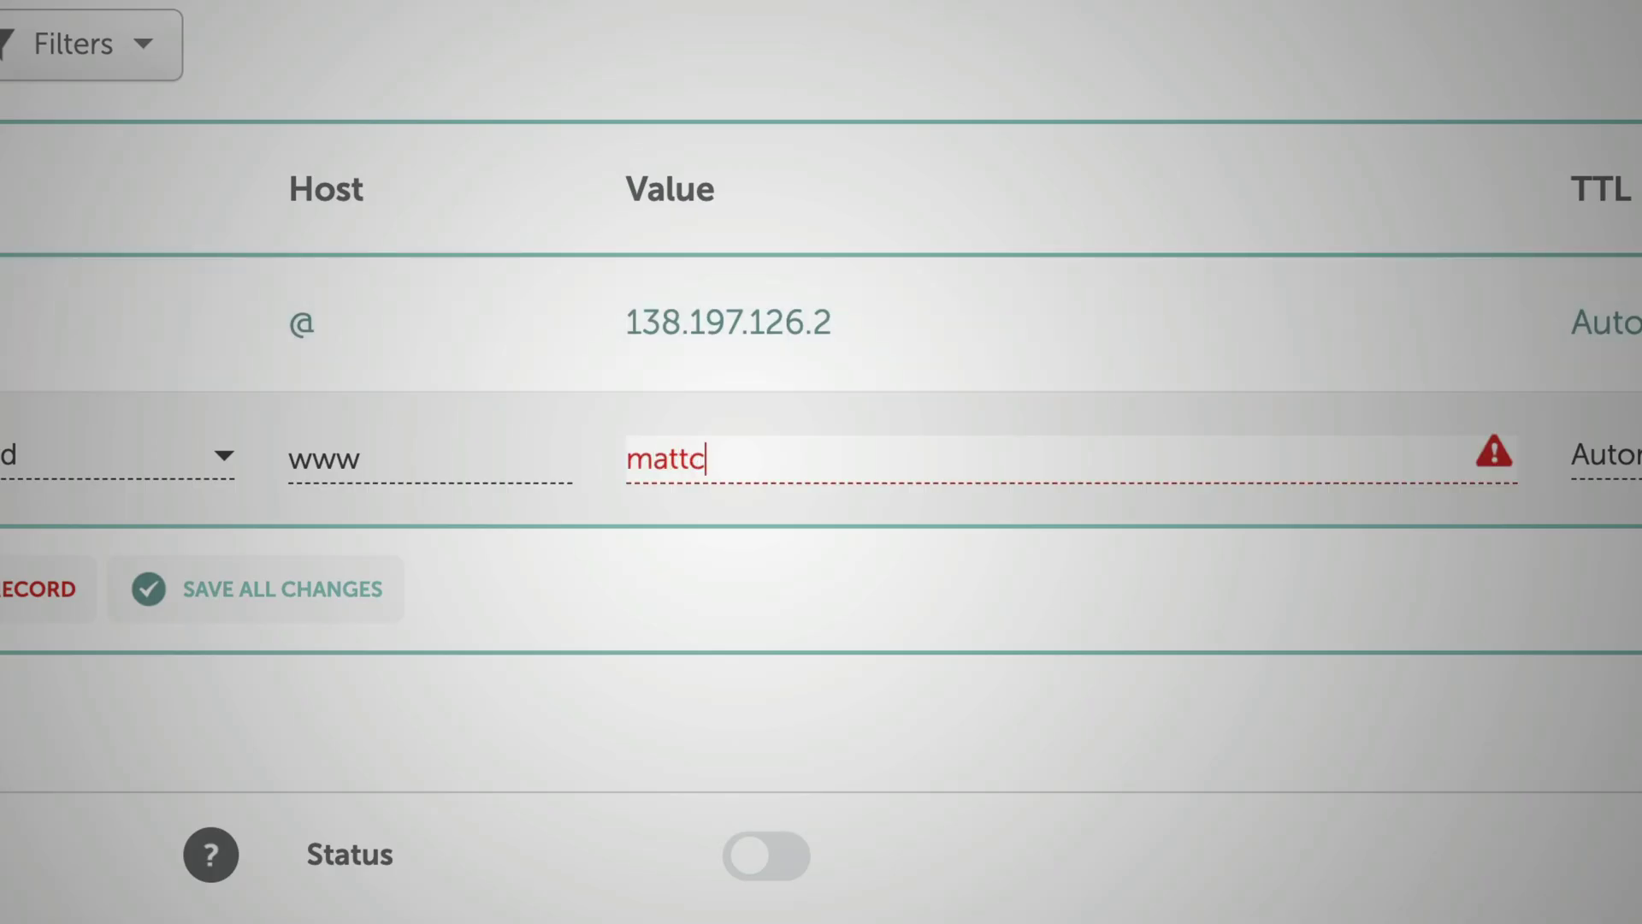
pyautogui.write('wwpsite.co')
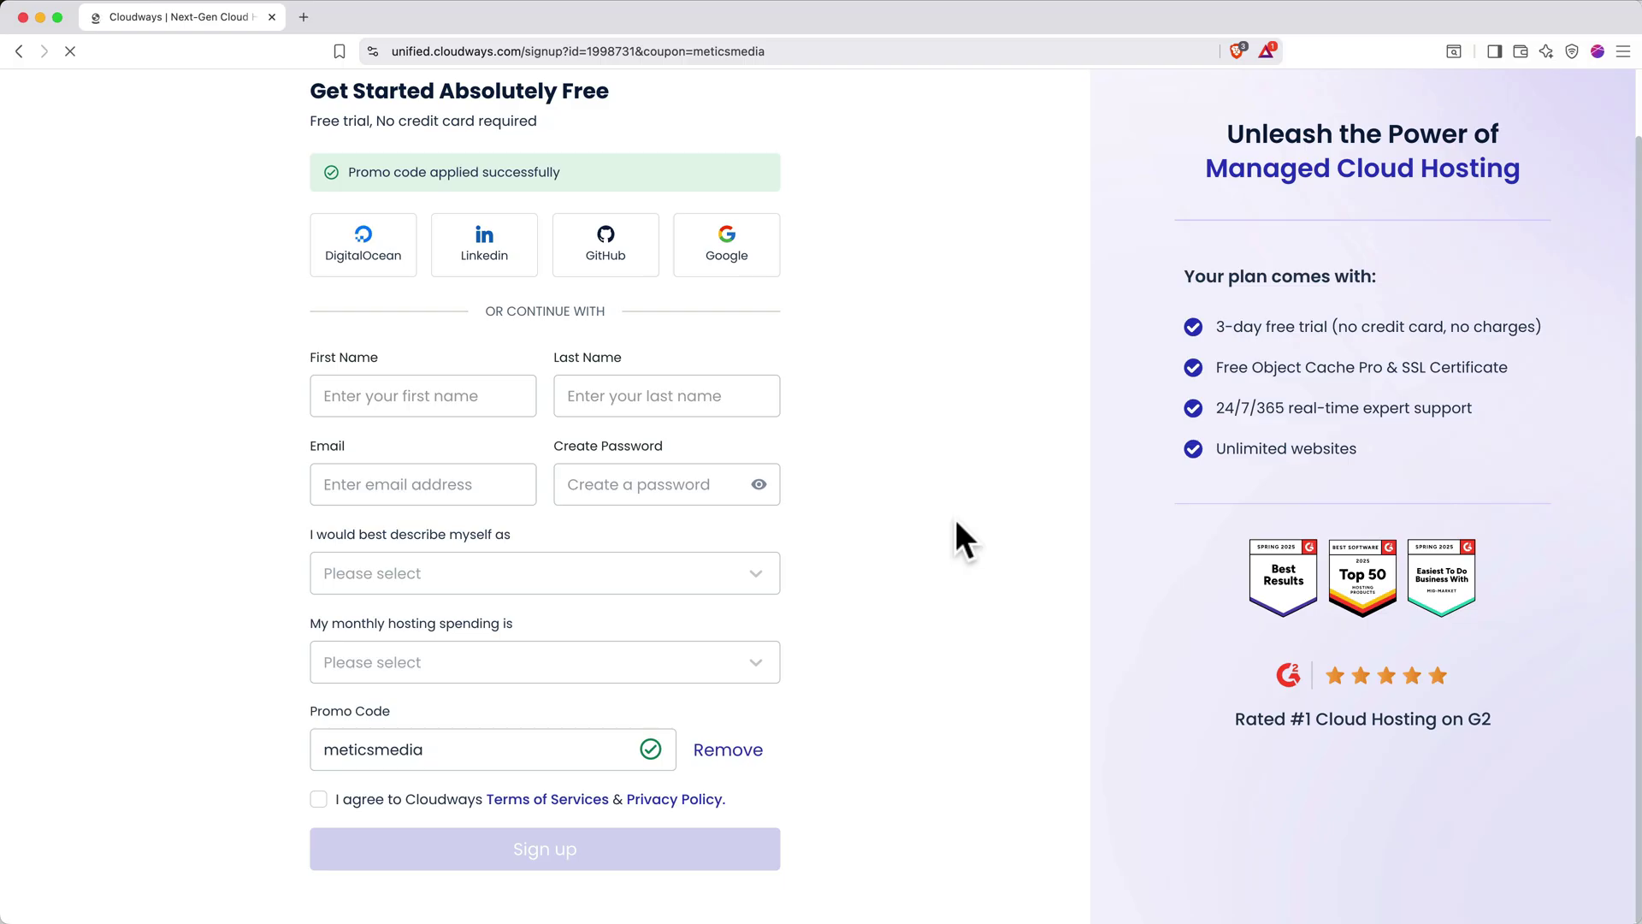
# Fill in the sign-up form with your first name, last name, email address and a password
pyautogui.click(414, 396)
pyautogui.write('Matt')
pyautogui.press('Tab')
pyautogui.write('Jones')
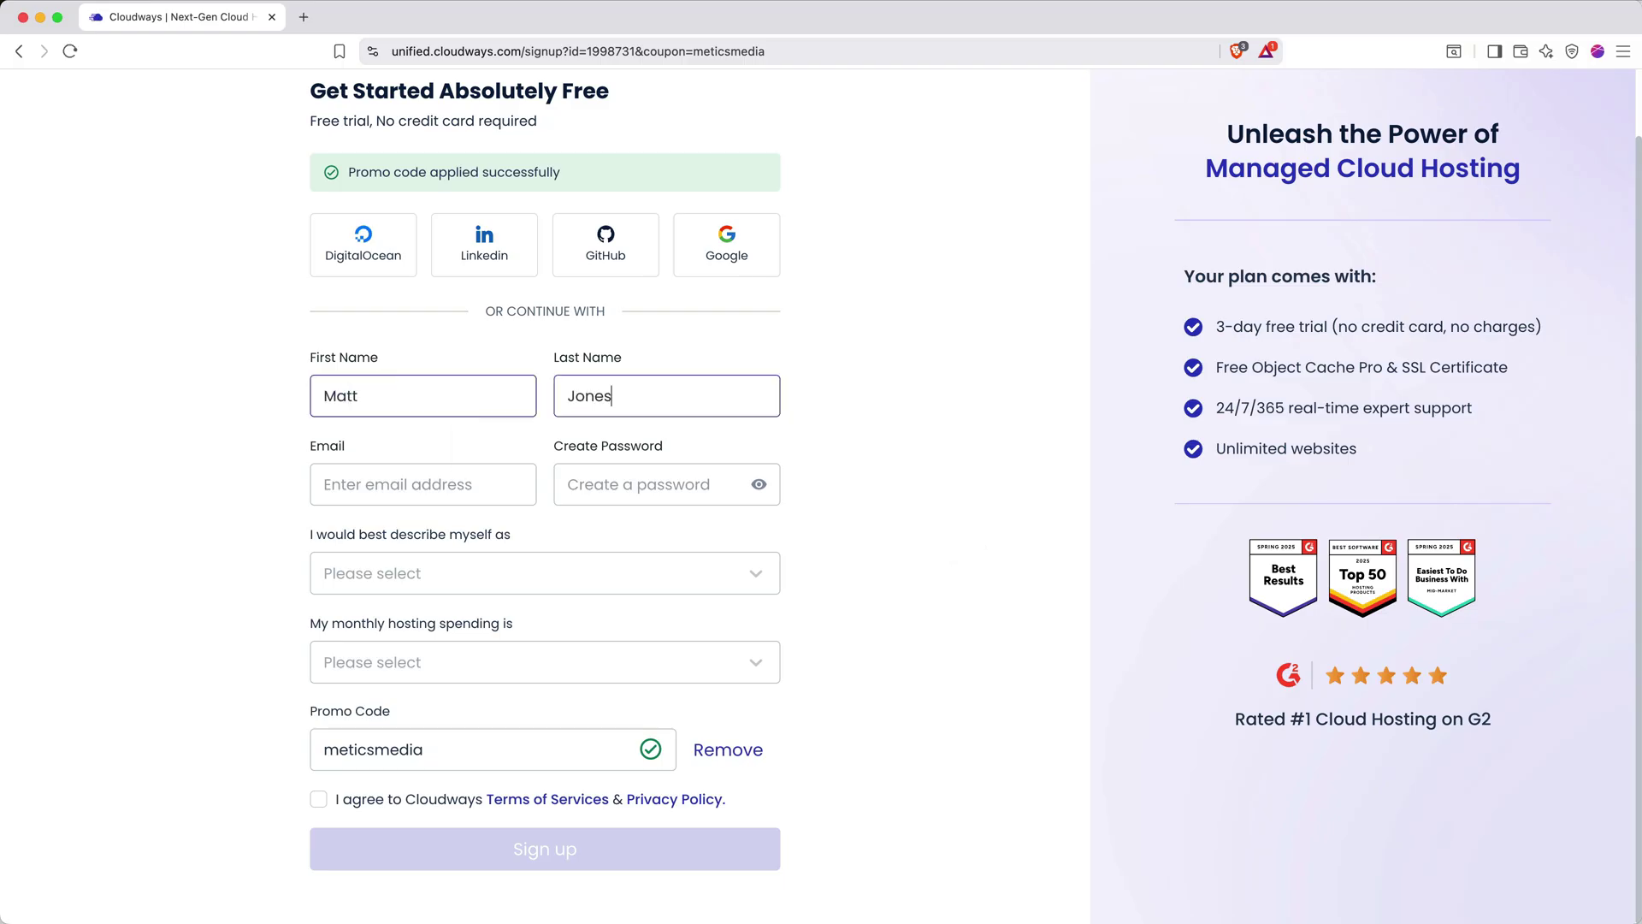
pyautogui.press('Tab')
pyautogui.press('Tab')
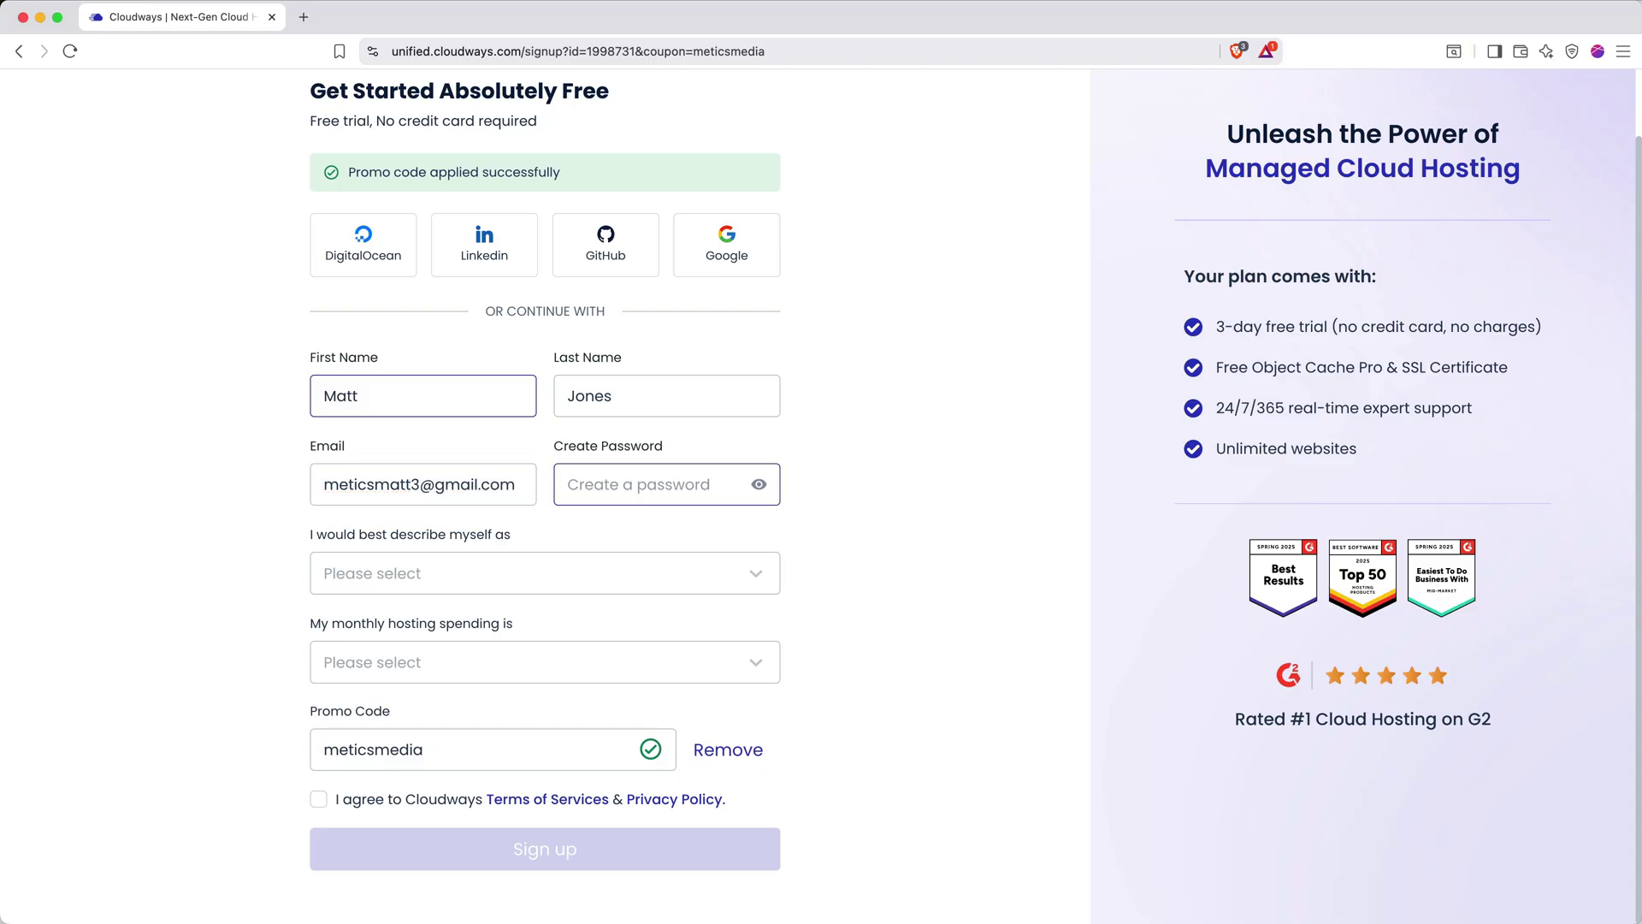
pyautogui.write('****************')
# Choose Blogger and $0 - $50 (USD) monthly spending, accept the terms, and submit
pyautogui.press('Tab')
pyautogui.click(414, 573)
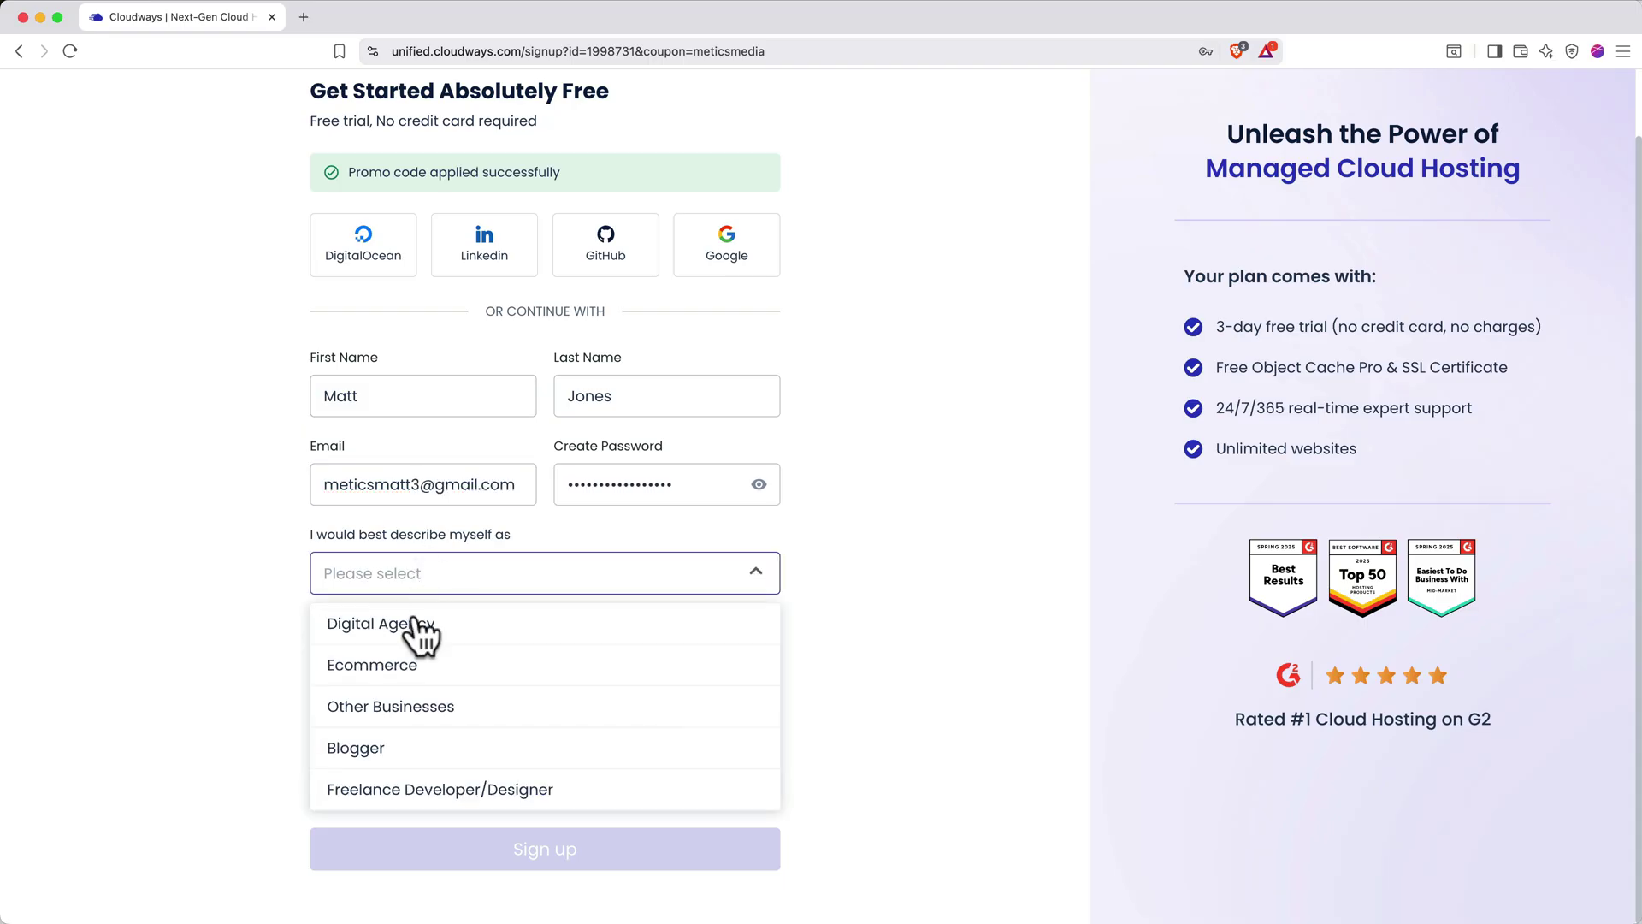
pyautogui.click(418, 748)
pyautogui.click(418, 665)
pyautogui.click(414, 706)
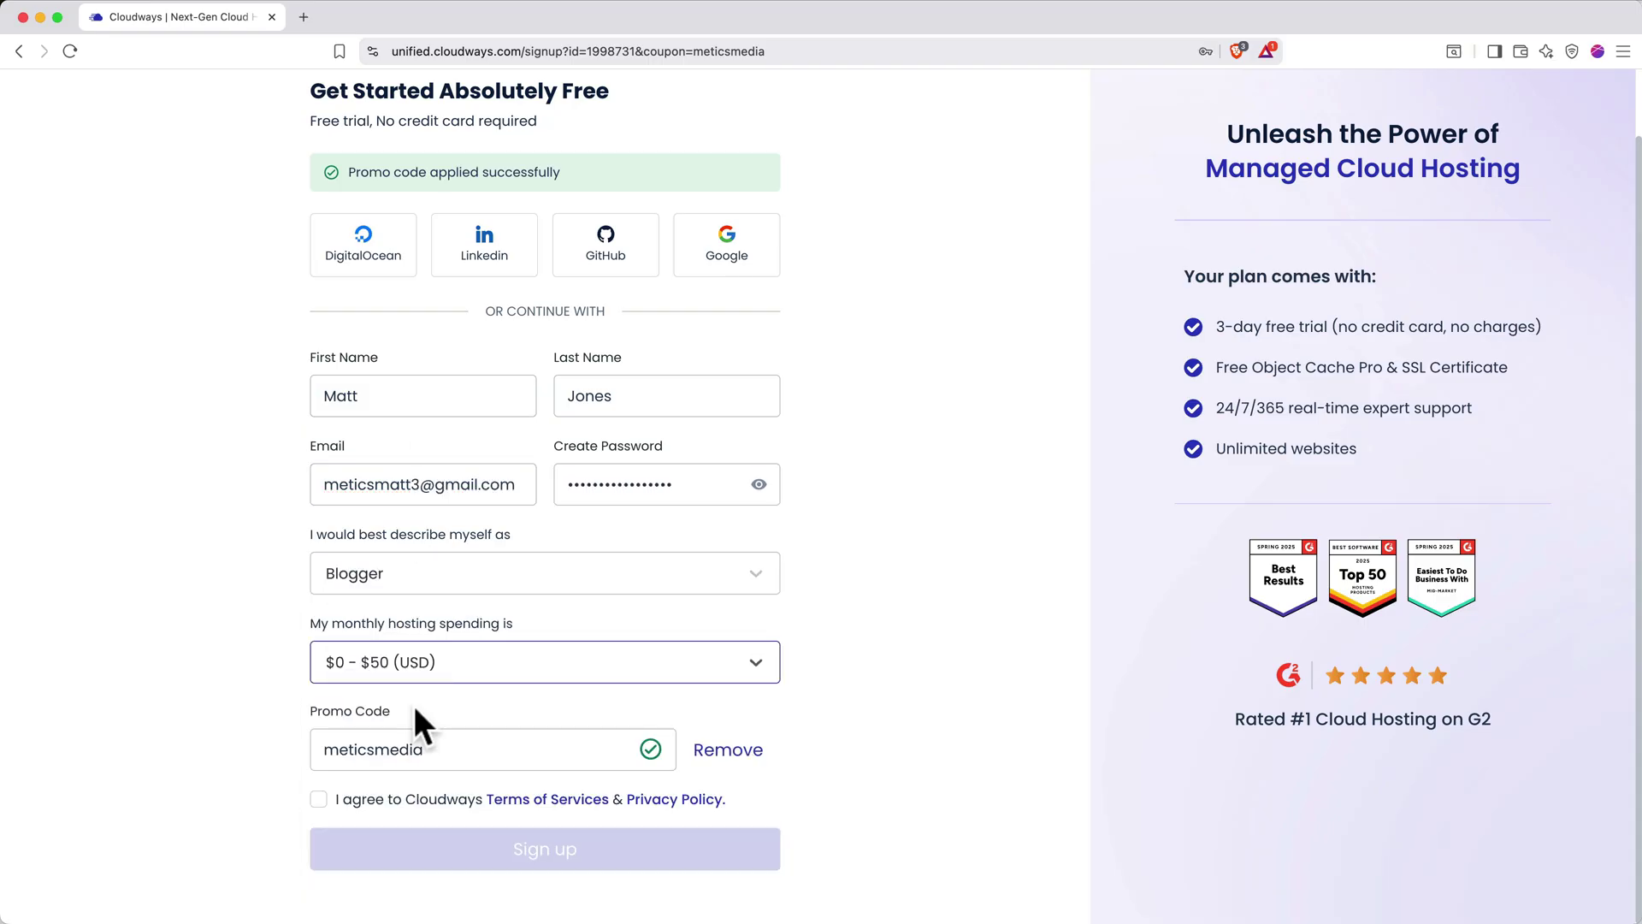
pyautogui.click(318, 800)
pyautogui.click(377, 855)
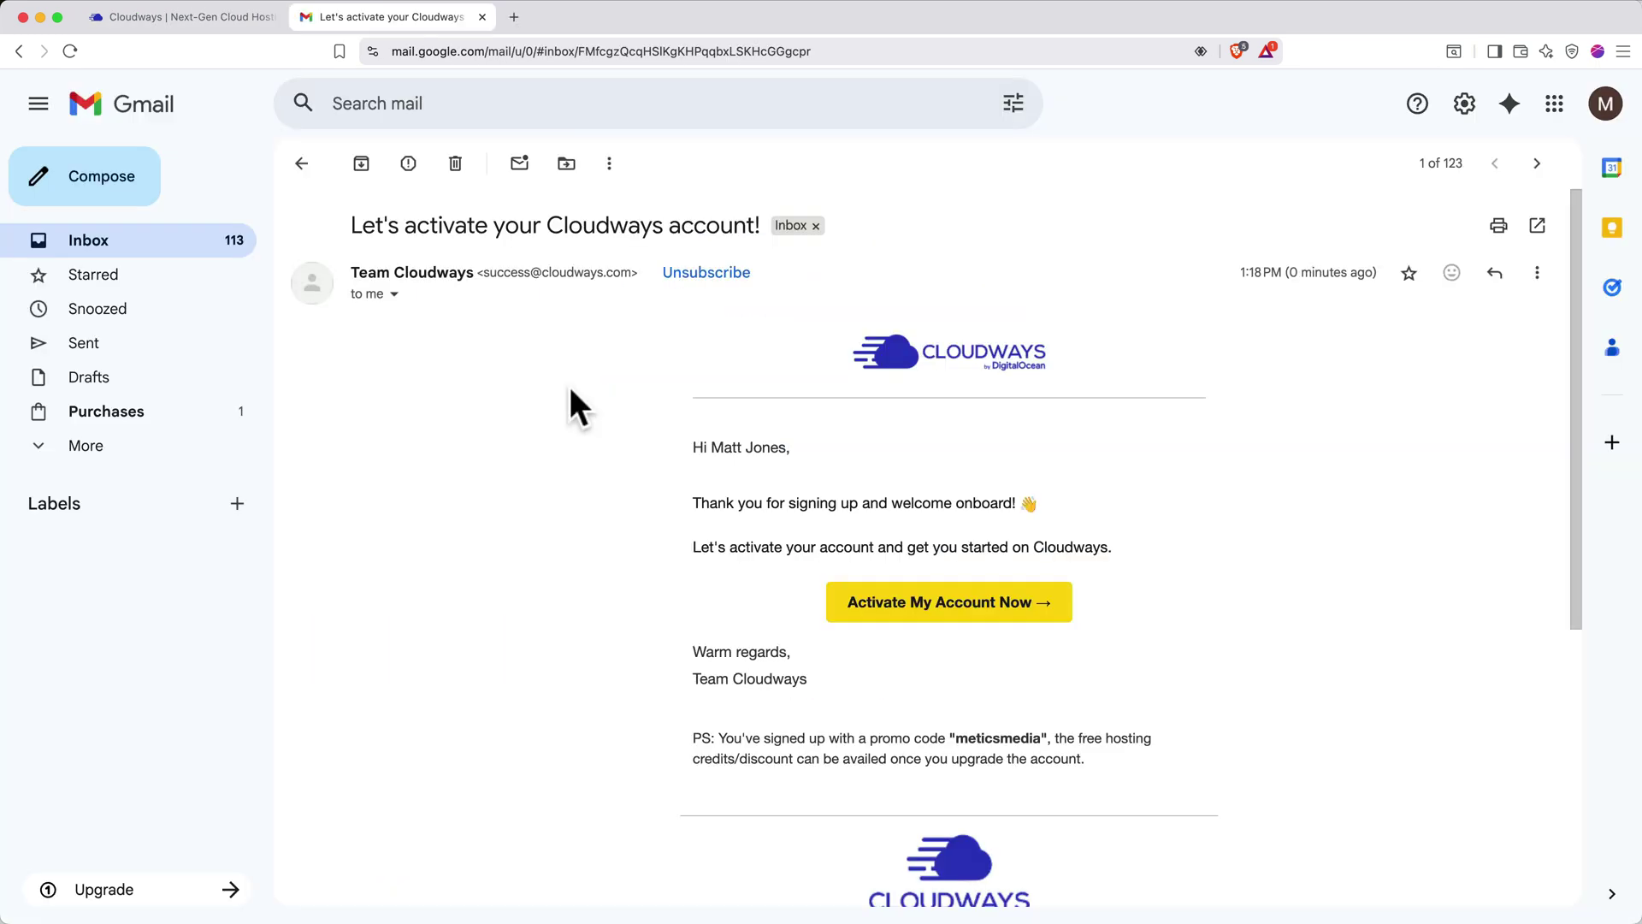
# Activate the account from the email and verify the phone number with the texted code
pyautogui.click(879, 623)
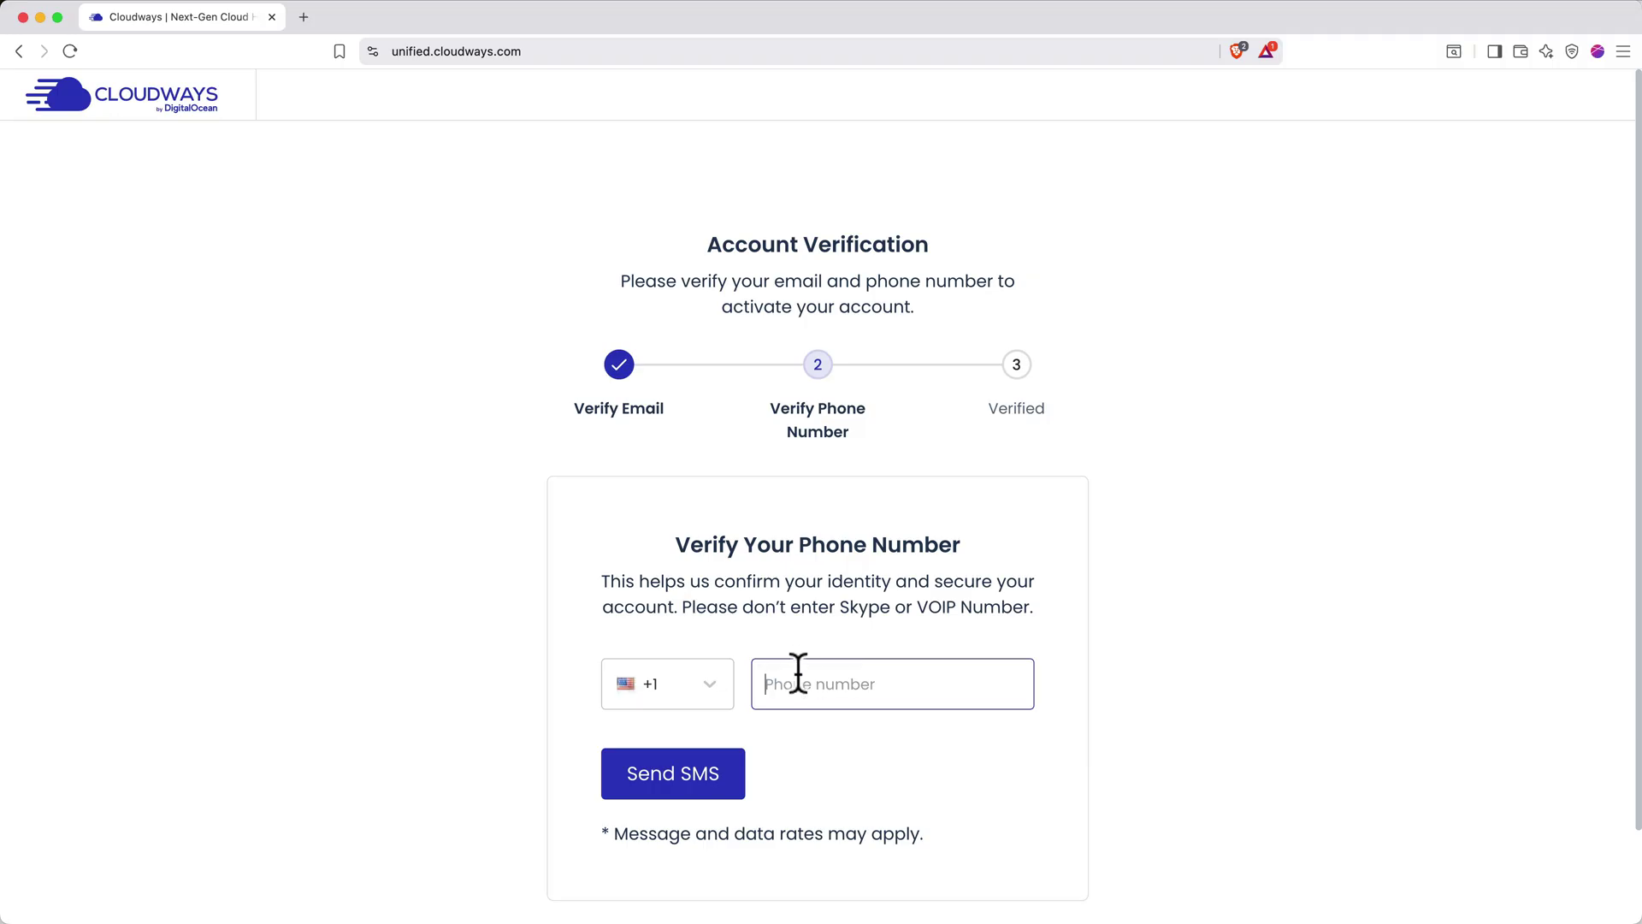
pyautogui.write('2025550123')
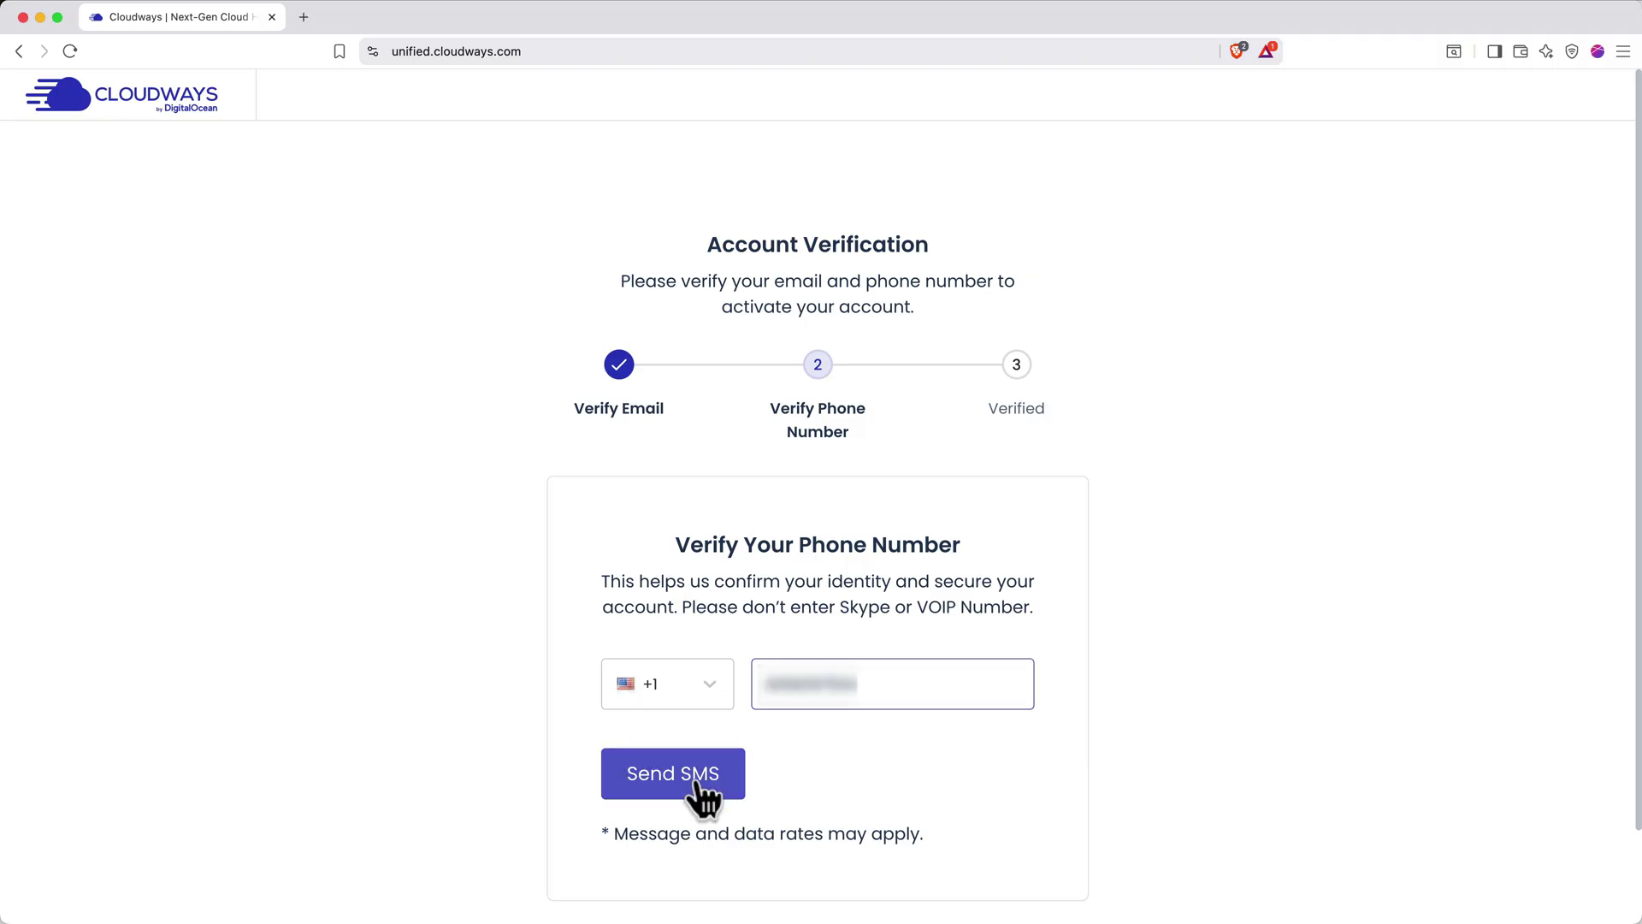
pyautogui.click(703, 799)
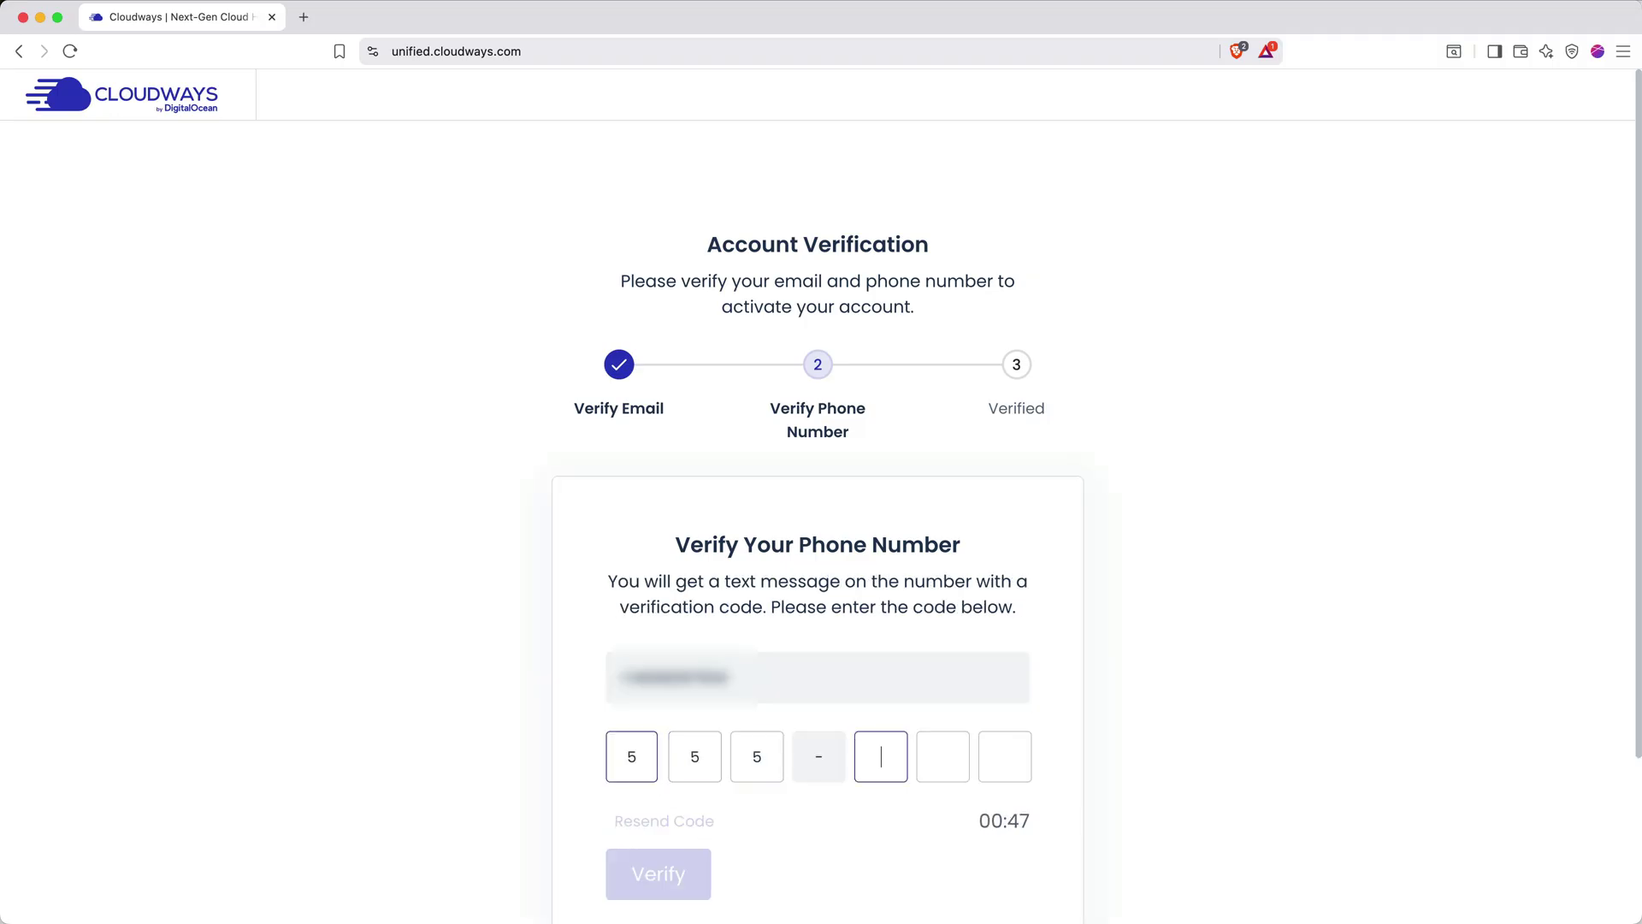
pyautogui.scroll(-2, 818, 598)
pyautogui.click(630, 793)
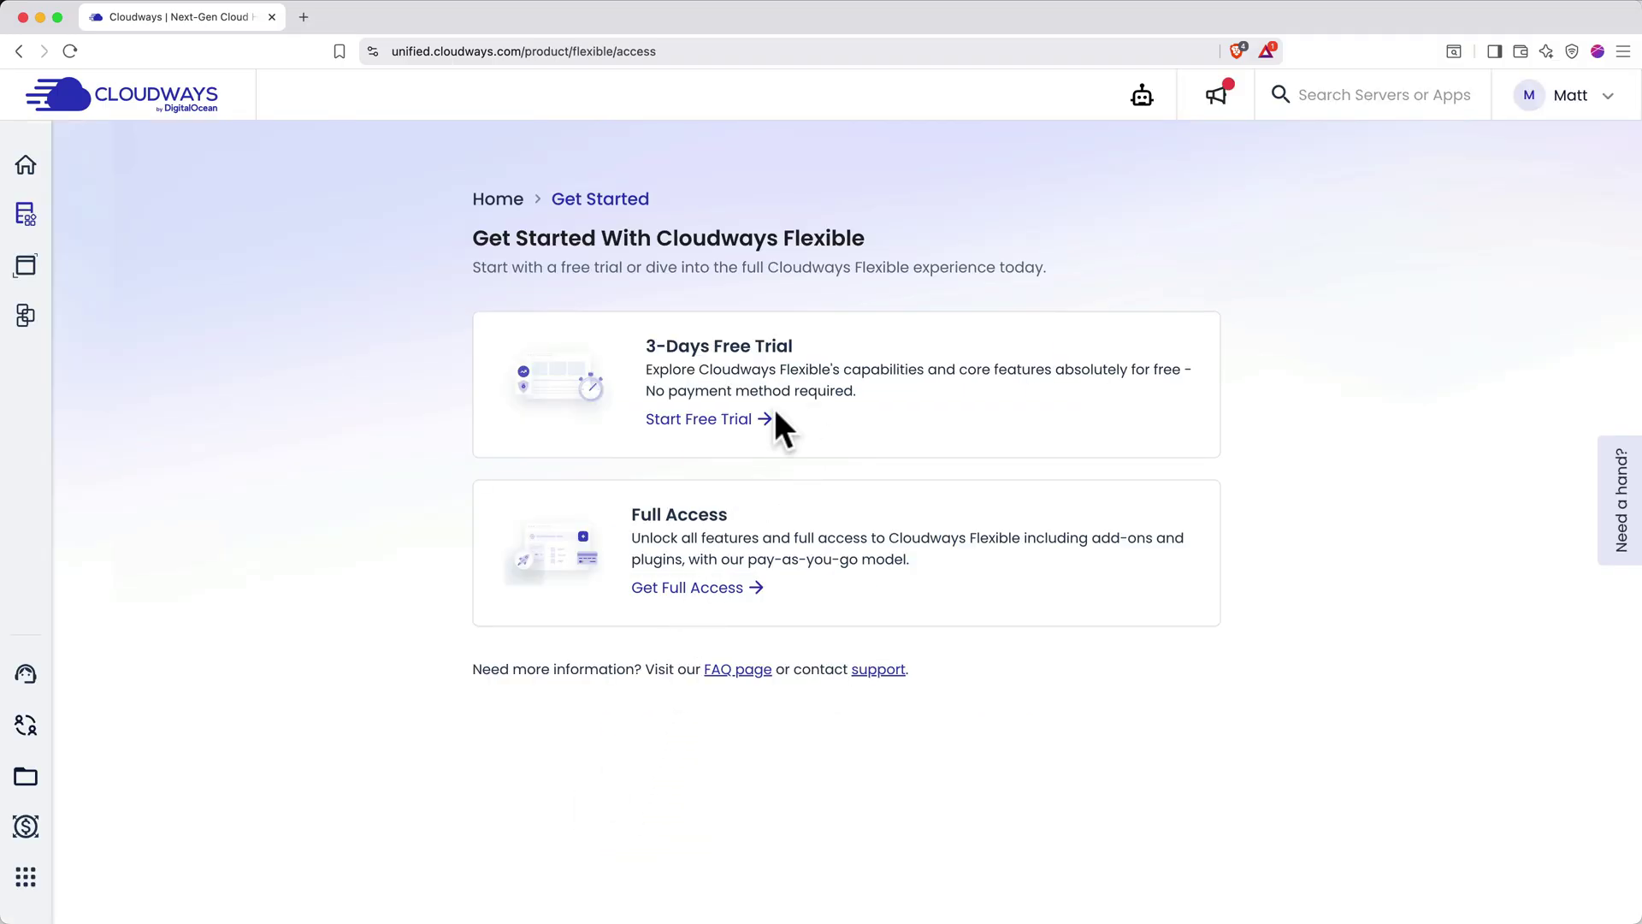
# Start the 3-day free trial and keep Optimized WordPress as the application type
pyautogui.click(749, 438)
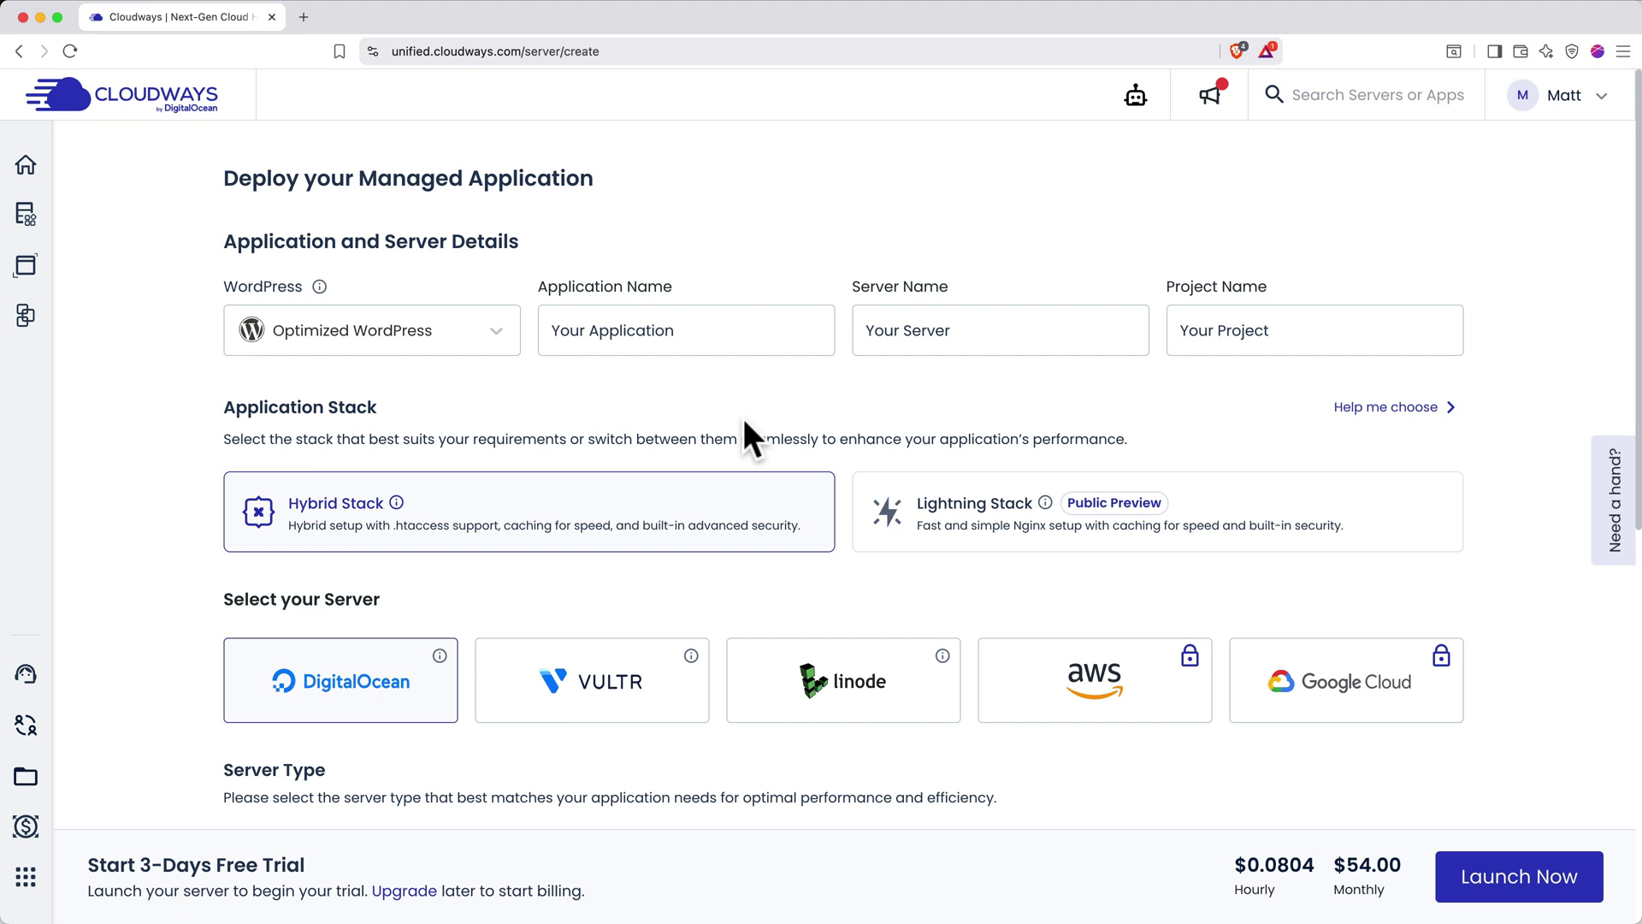
pyautogui.click(466, 325)
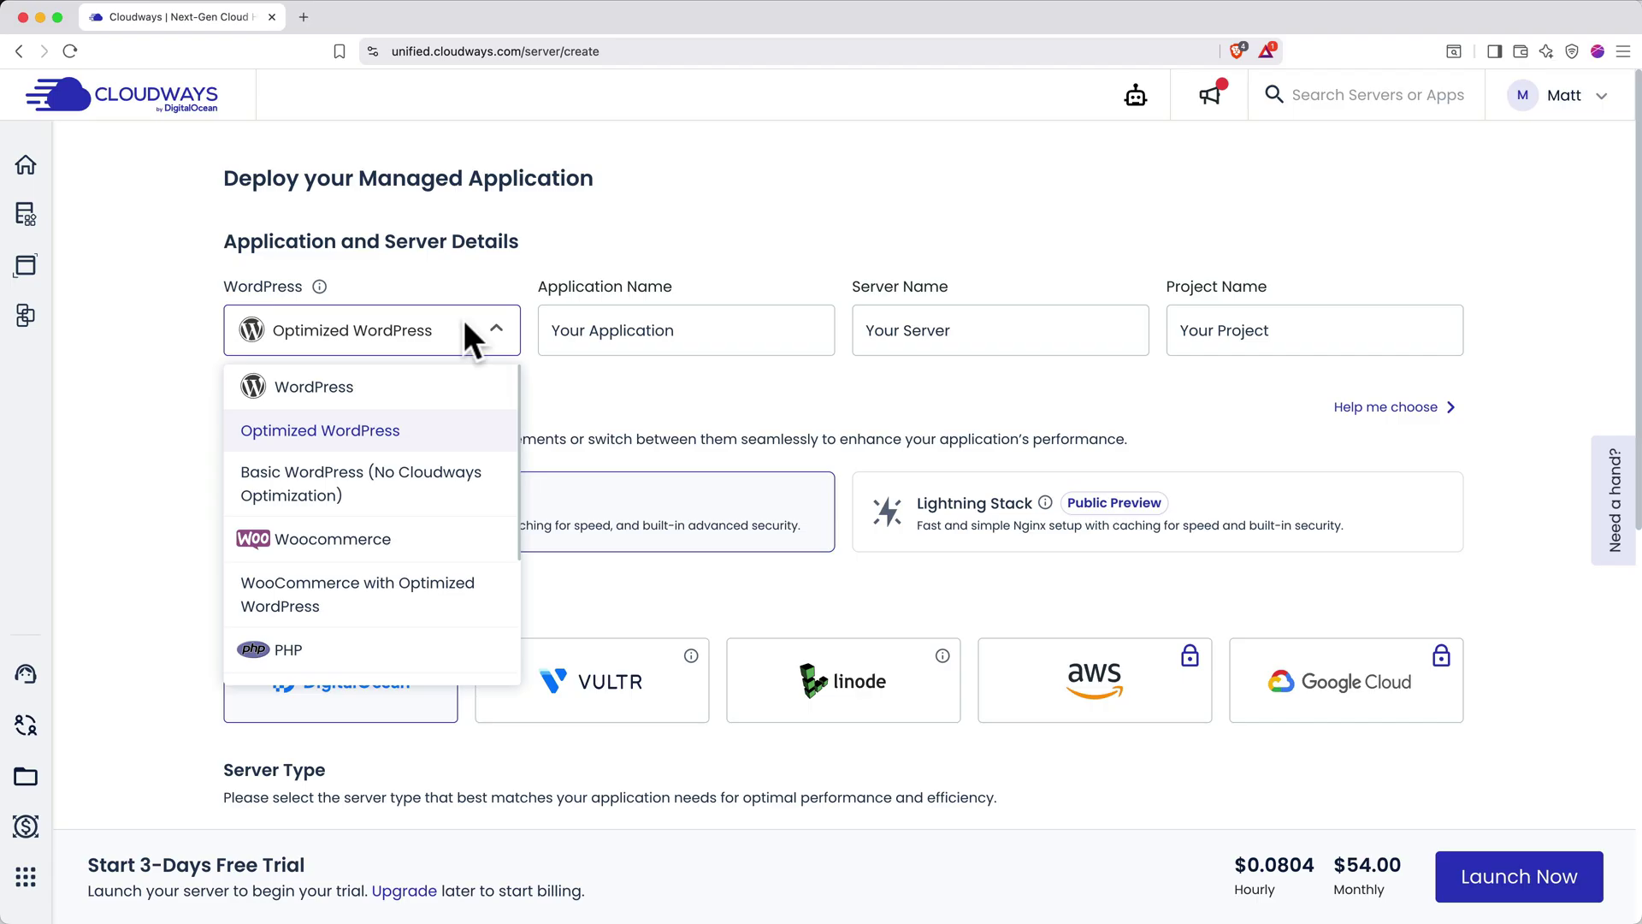
pyautogui.click(466, 323)
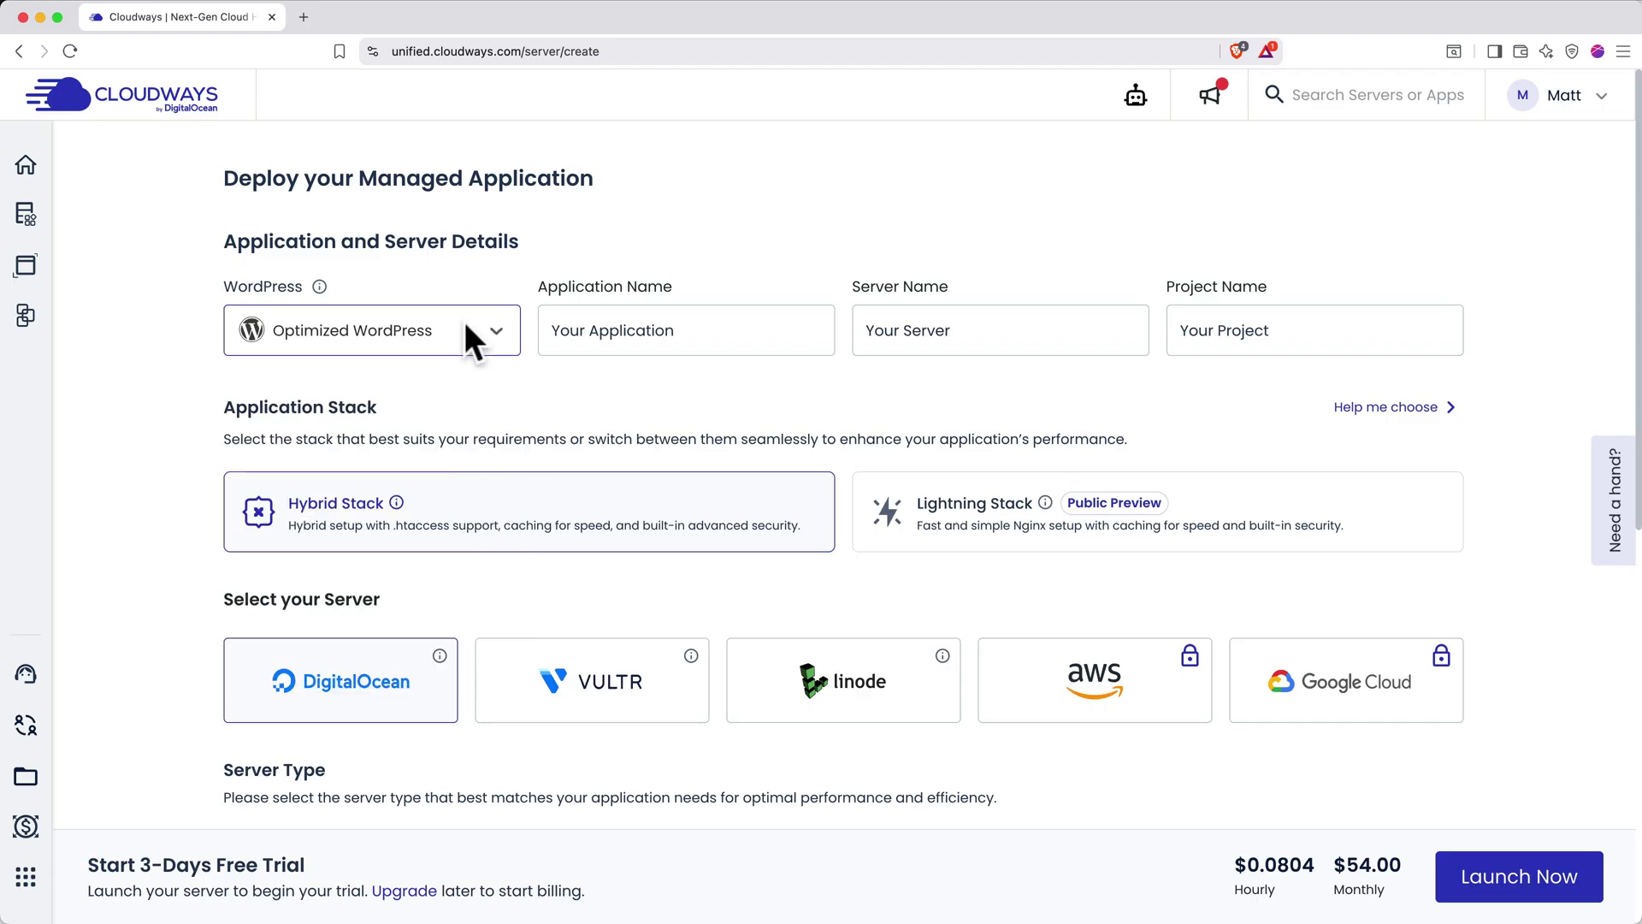
# Name the application WordPress, give the server a name, and set the project to My First Project
pyautogui.click(558, 330)
pyautogui.write('WordPress')
pyautogui.press('Tab')
pyautogui.write('Ma')
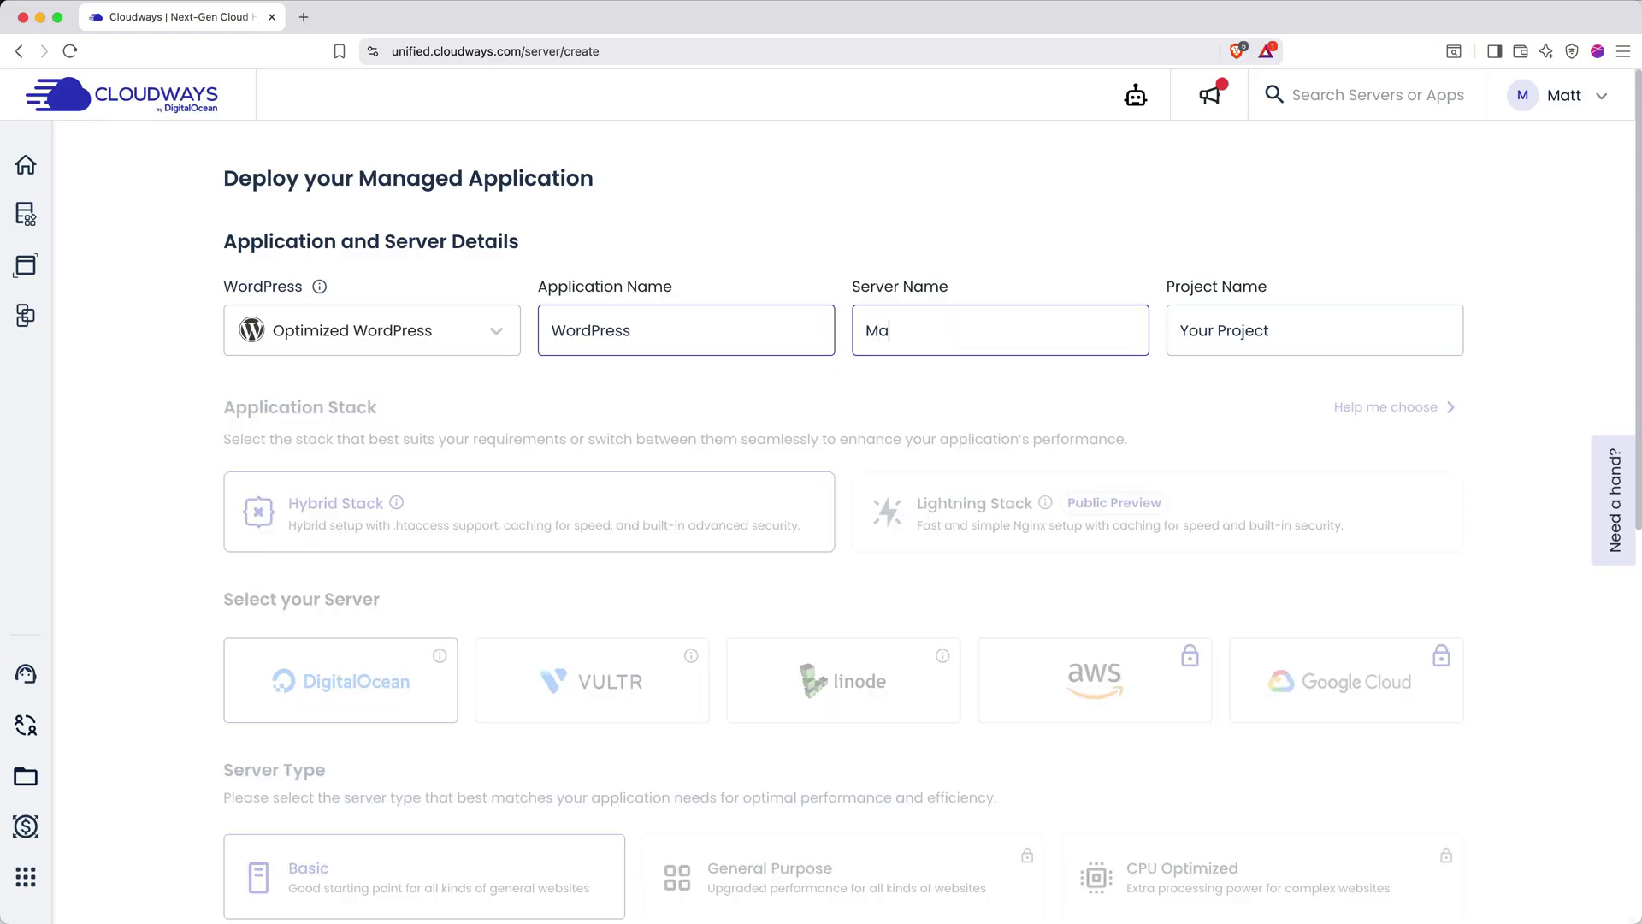
pyautogui.write('tt Server')
pyautogui.press('Tab')
pyautogui.write('My First Project')
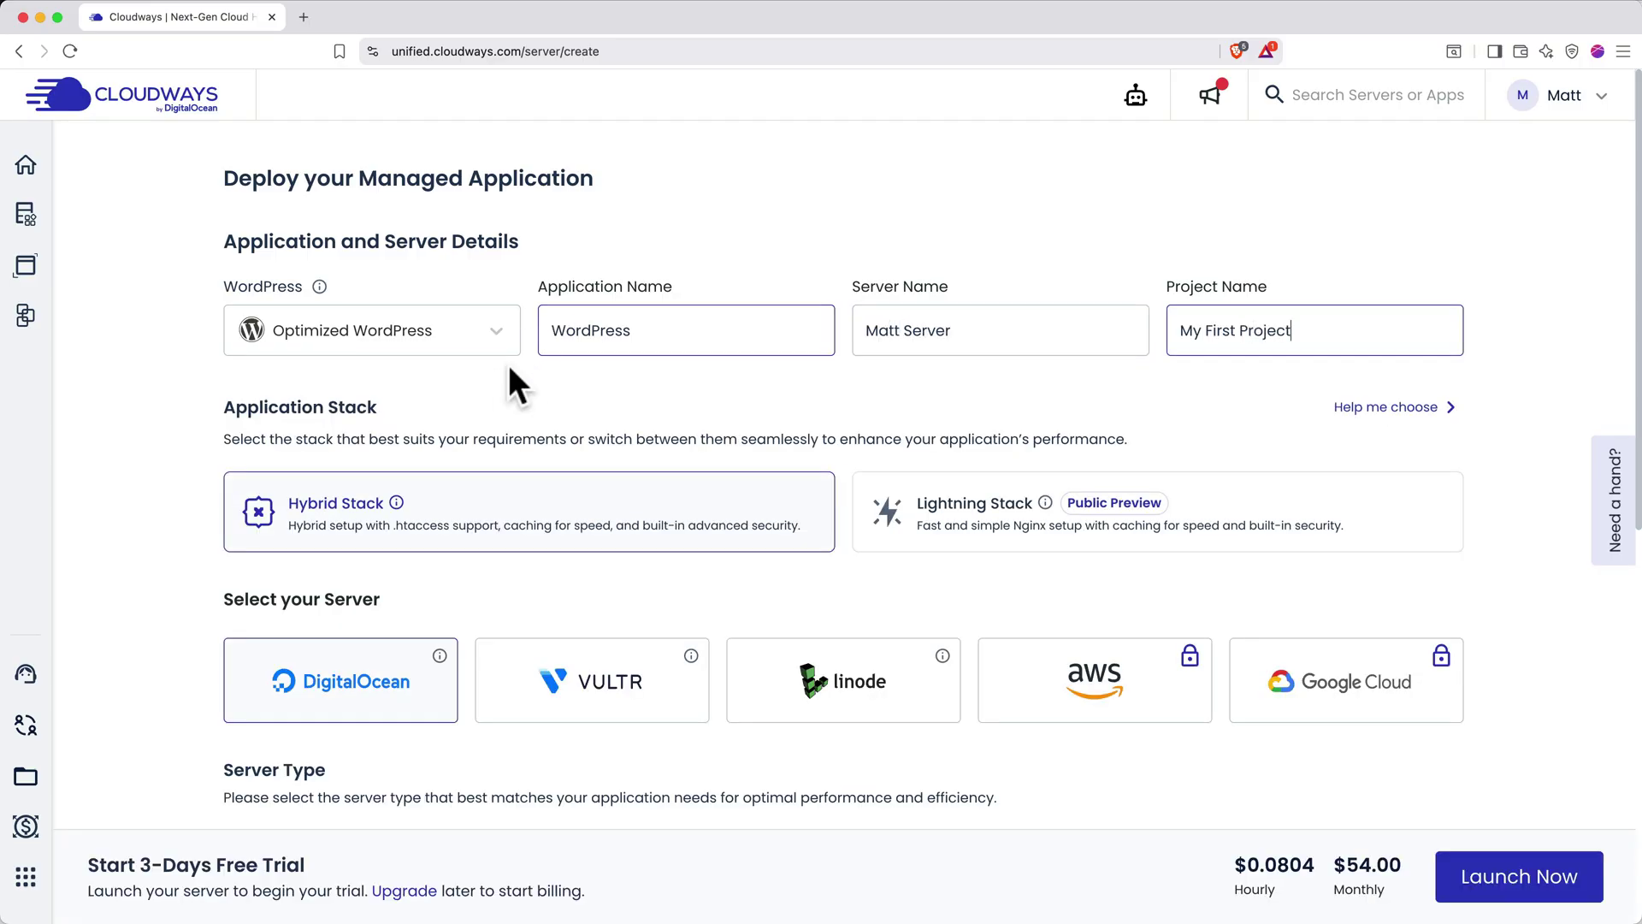
pyautogui.click(494, 381)
# Compare the Vultr, Linode, AWS and Google Cloud providers, then return to DigitalOcean
pyautogui.scroll(-3, 494, 381)
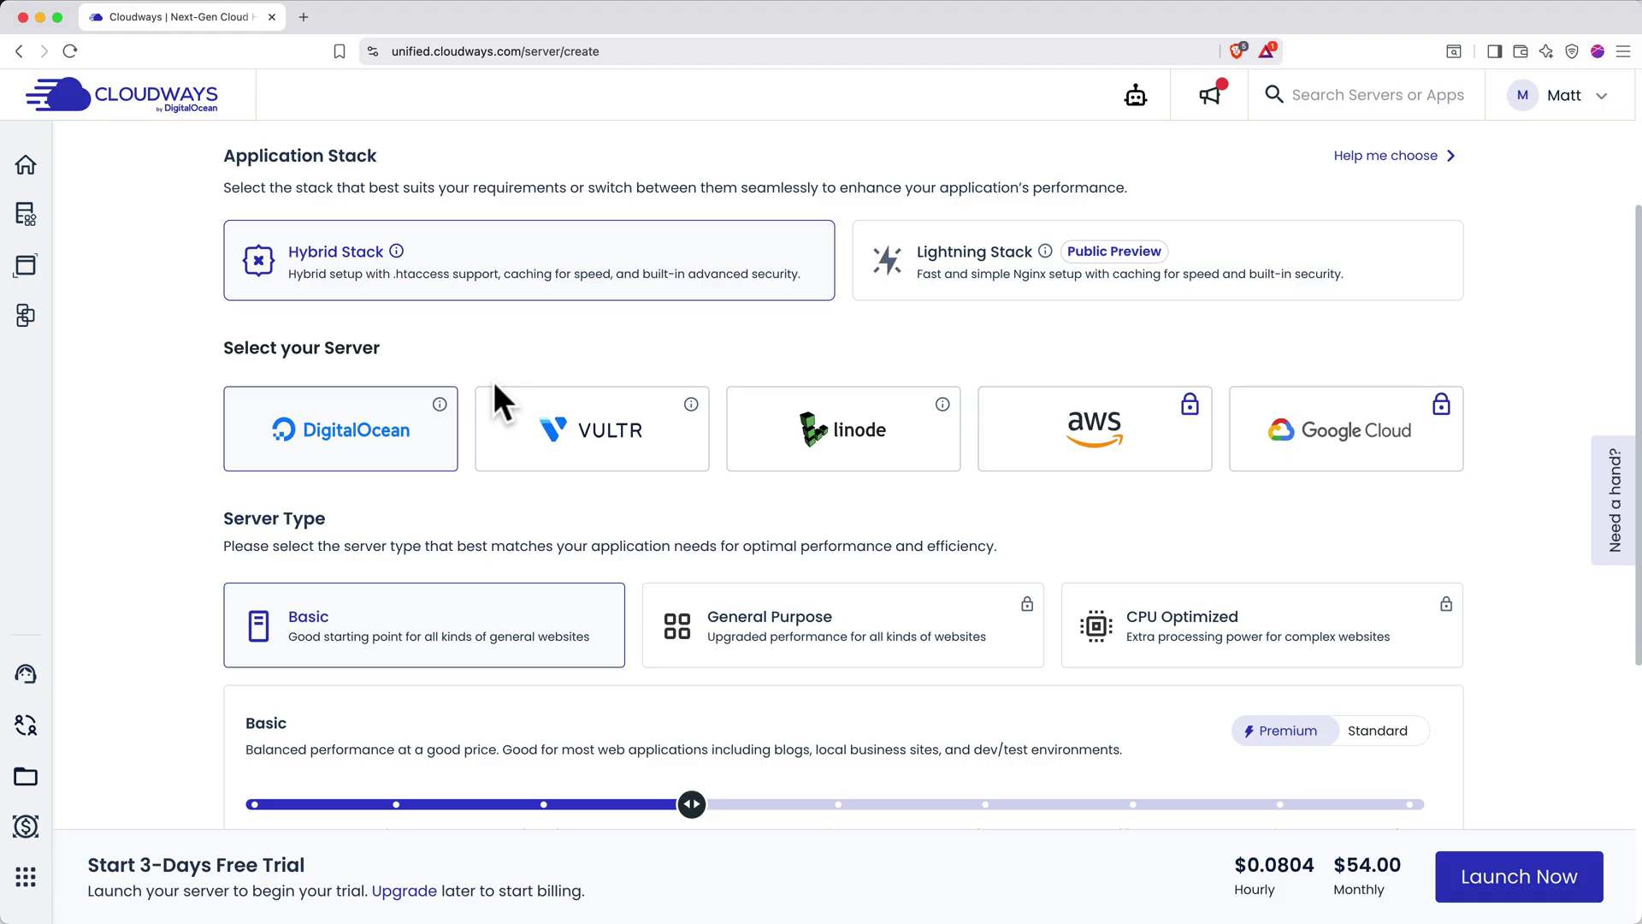
pyautogui.scroll(-2, 494, 381)
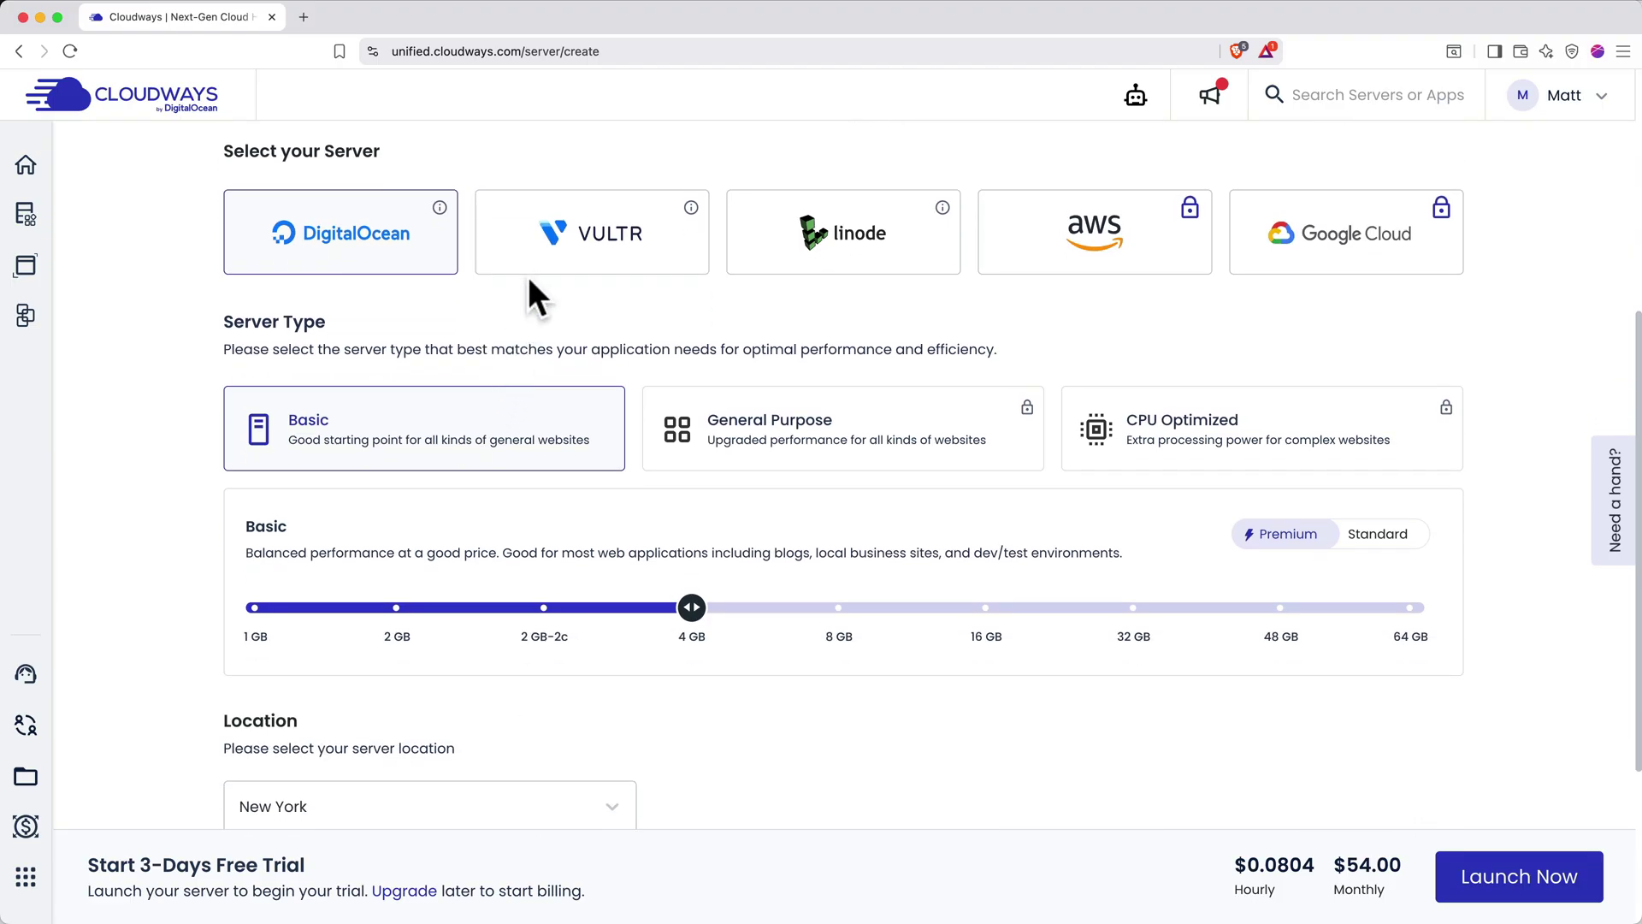
pyautogui.click(534, 270)
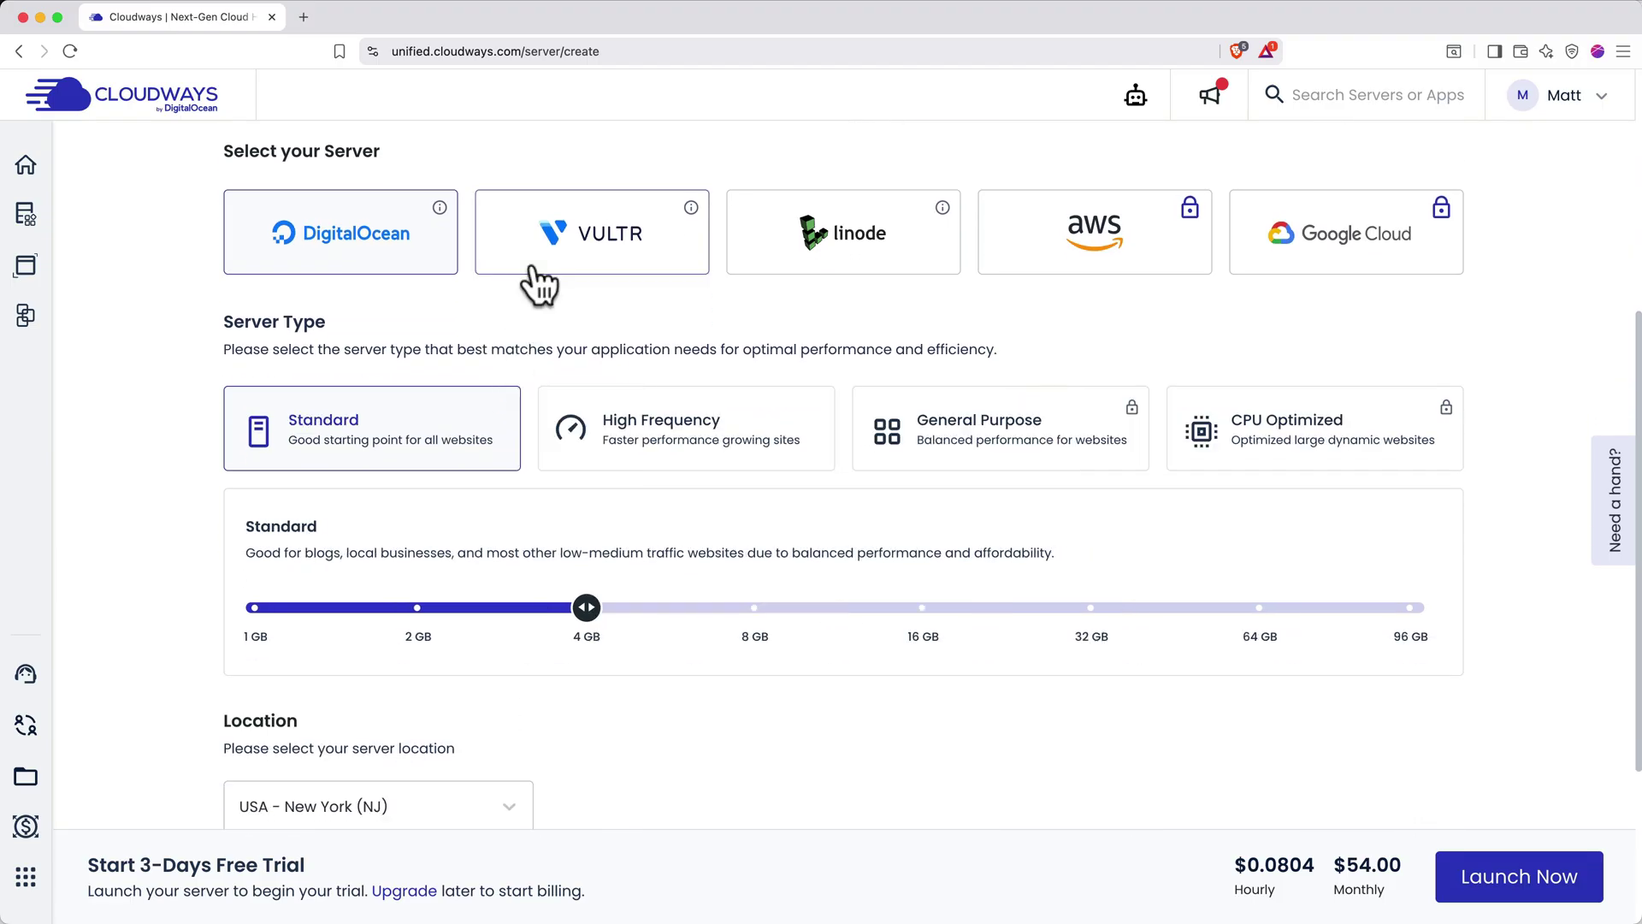
pyautogui.click(783, 283)
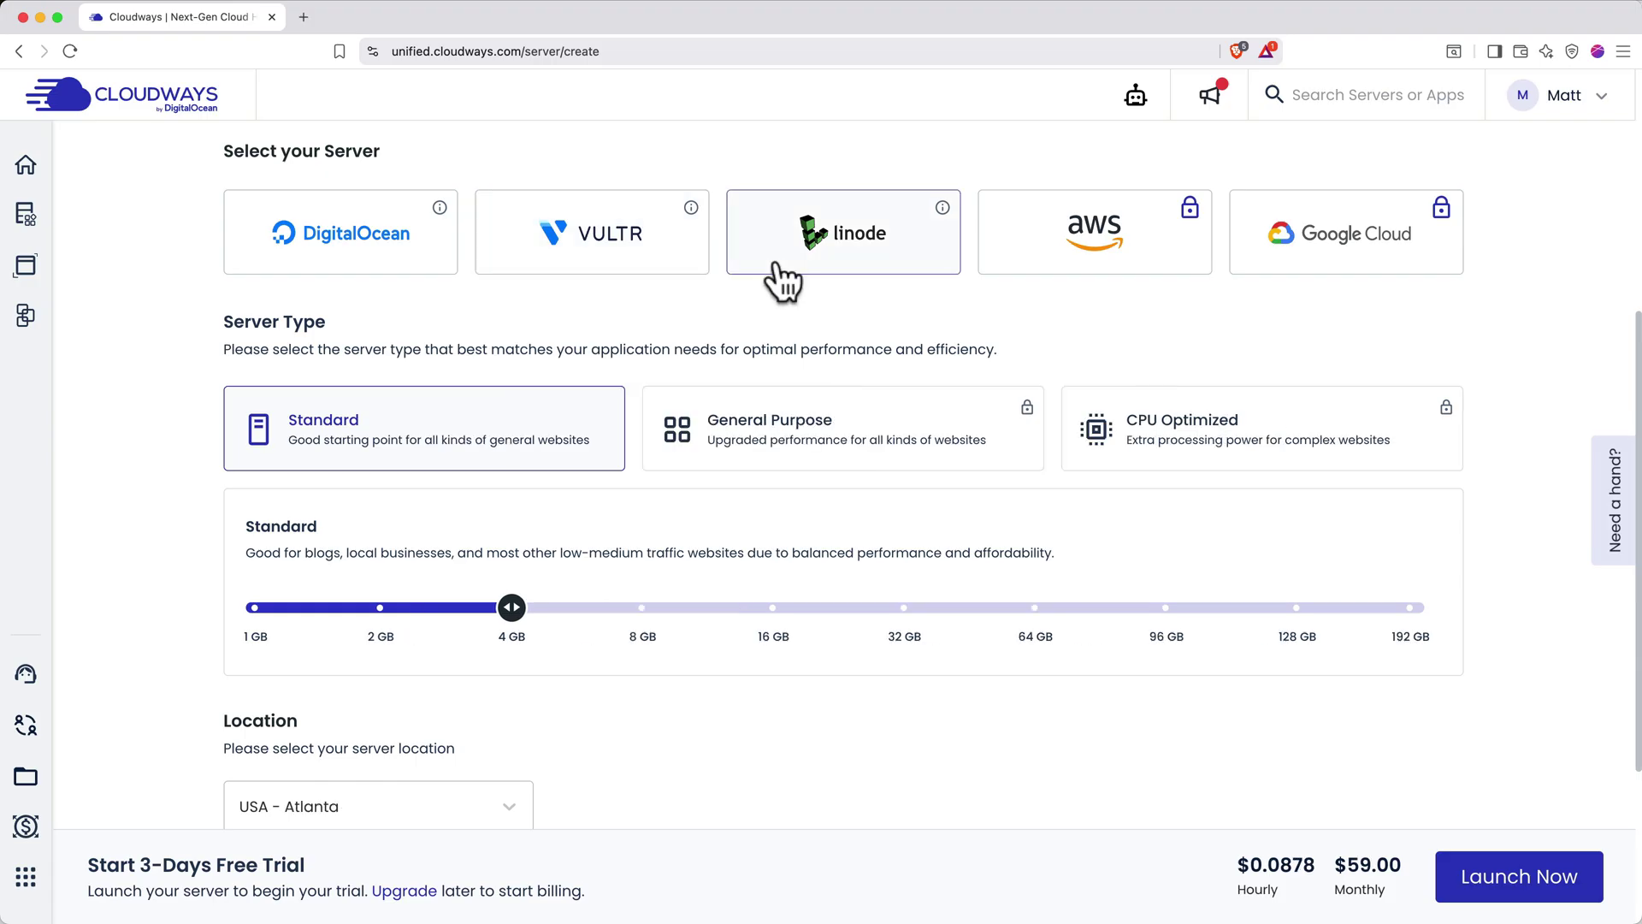
pyautogui.click(1046, 281)
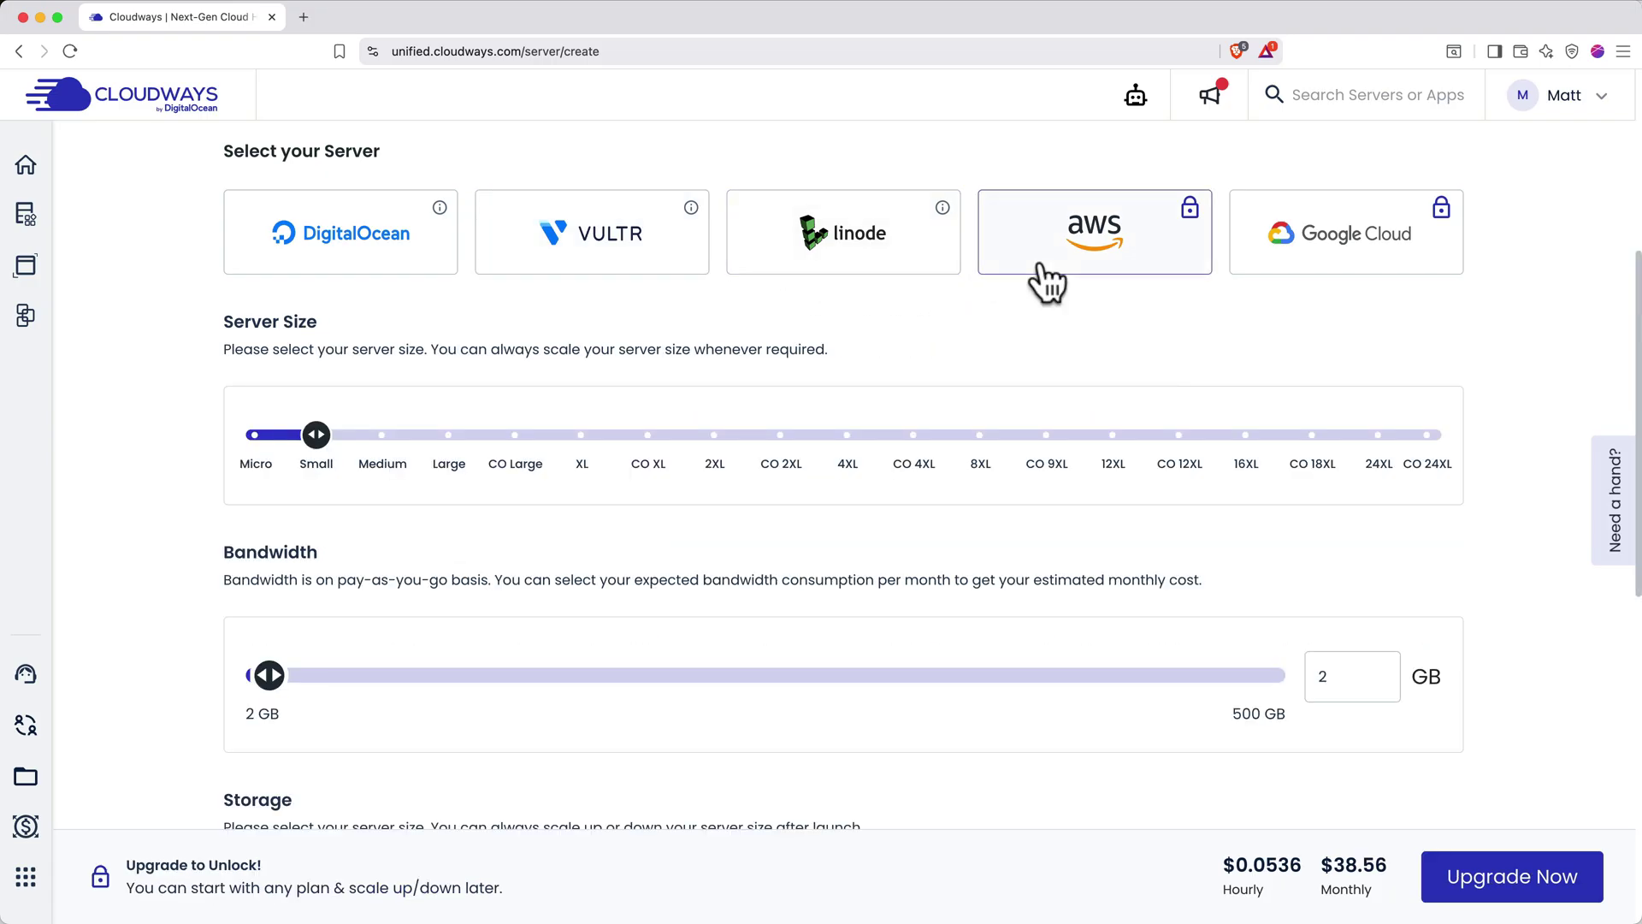
pyautogui.click(1281, 284)
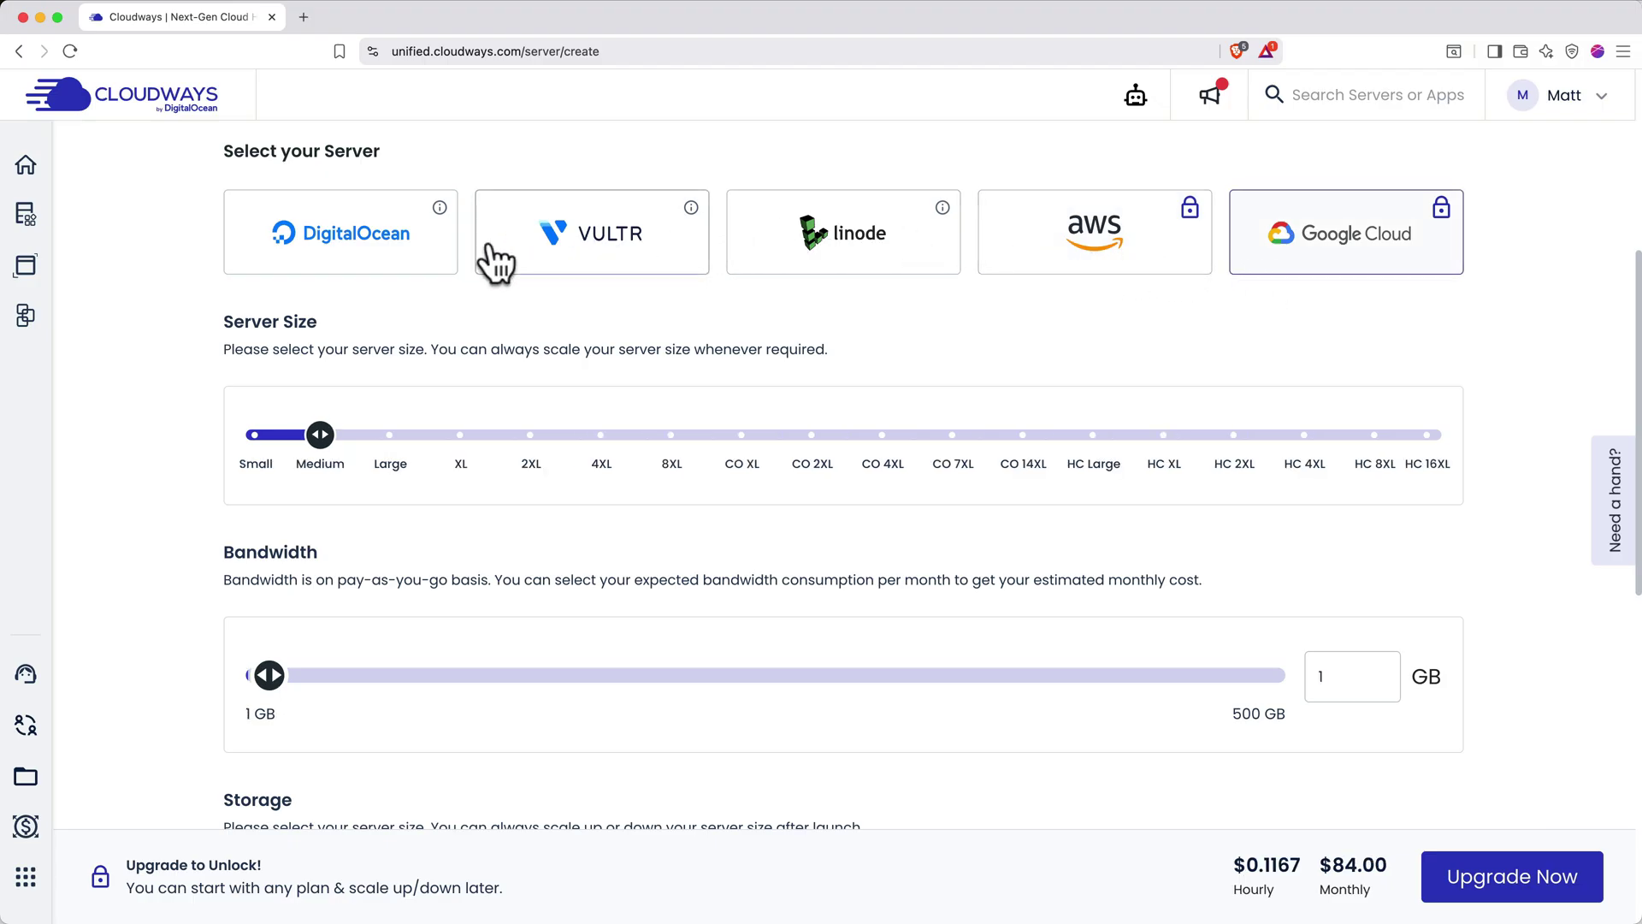
pyautogui.click(374, 283)
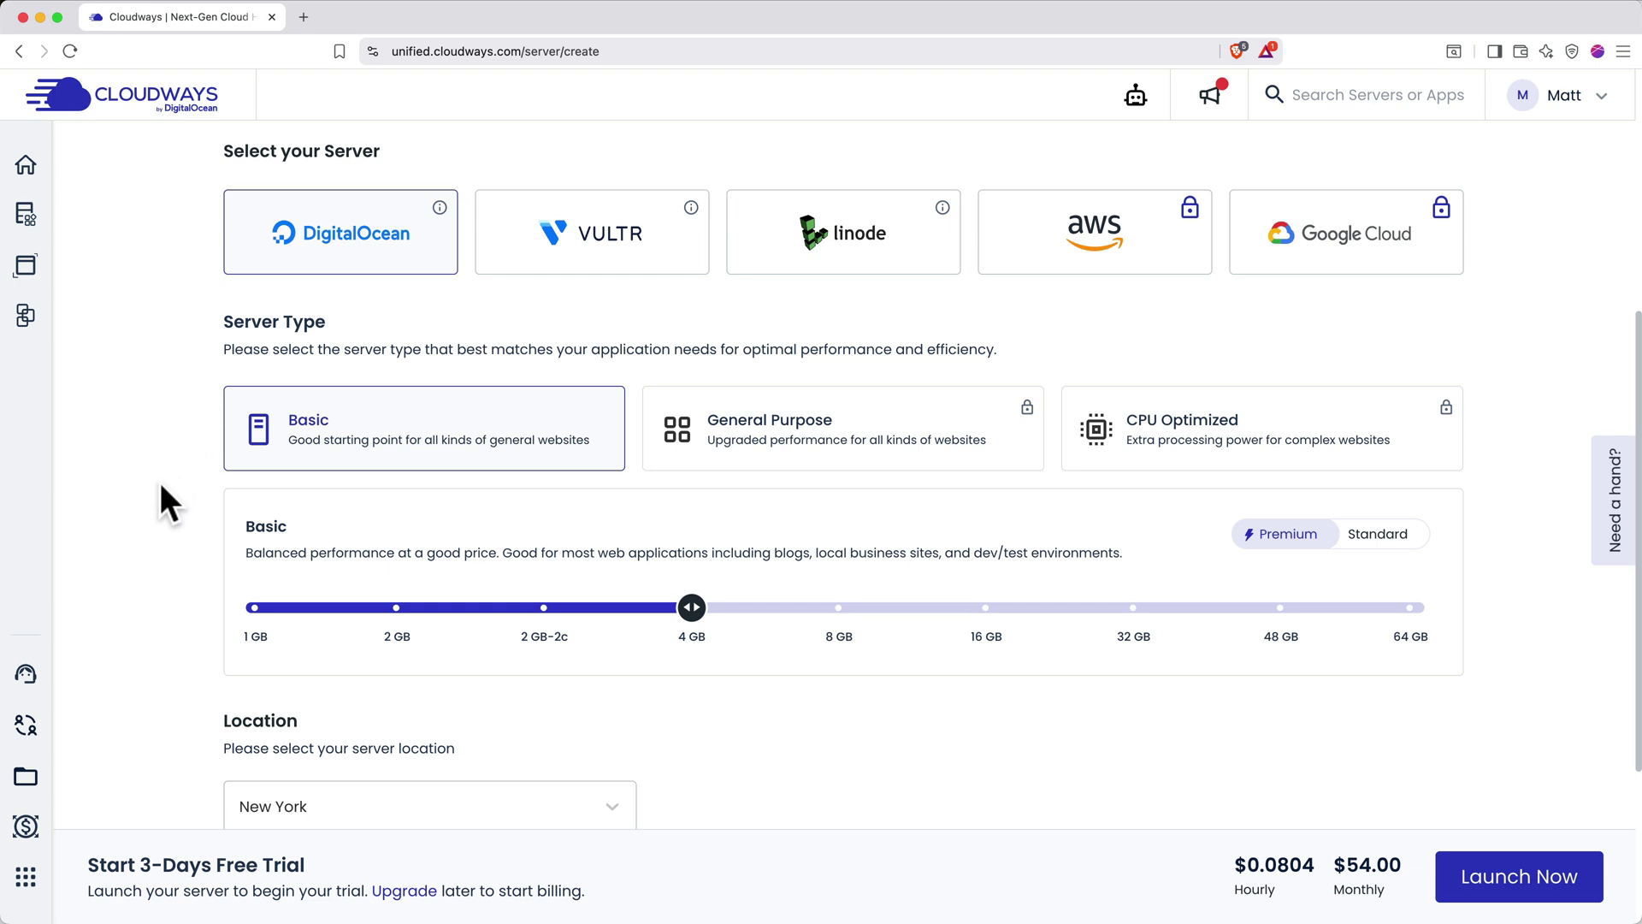
pyautogui.scroll(-3, 163, 494)
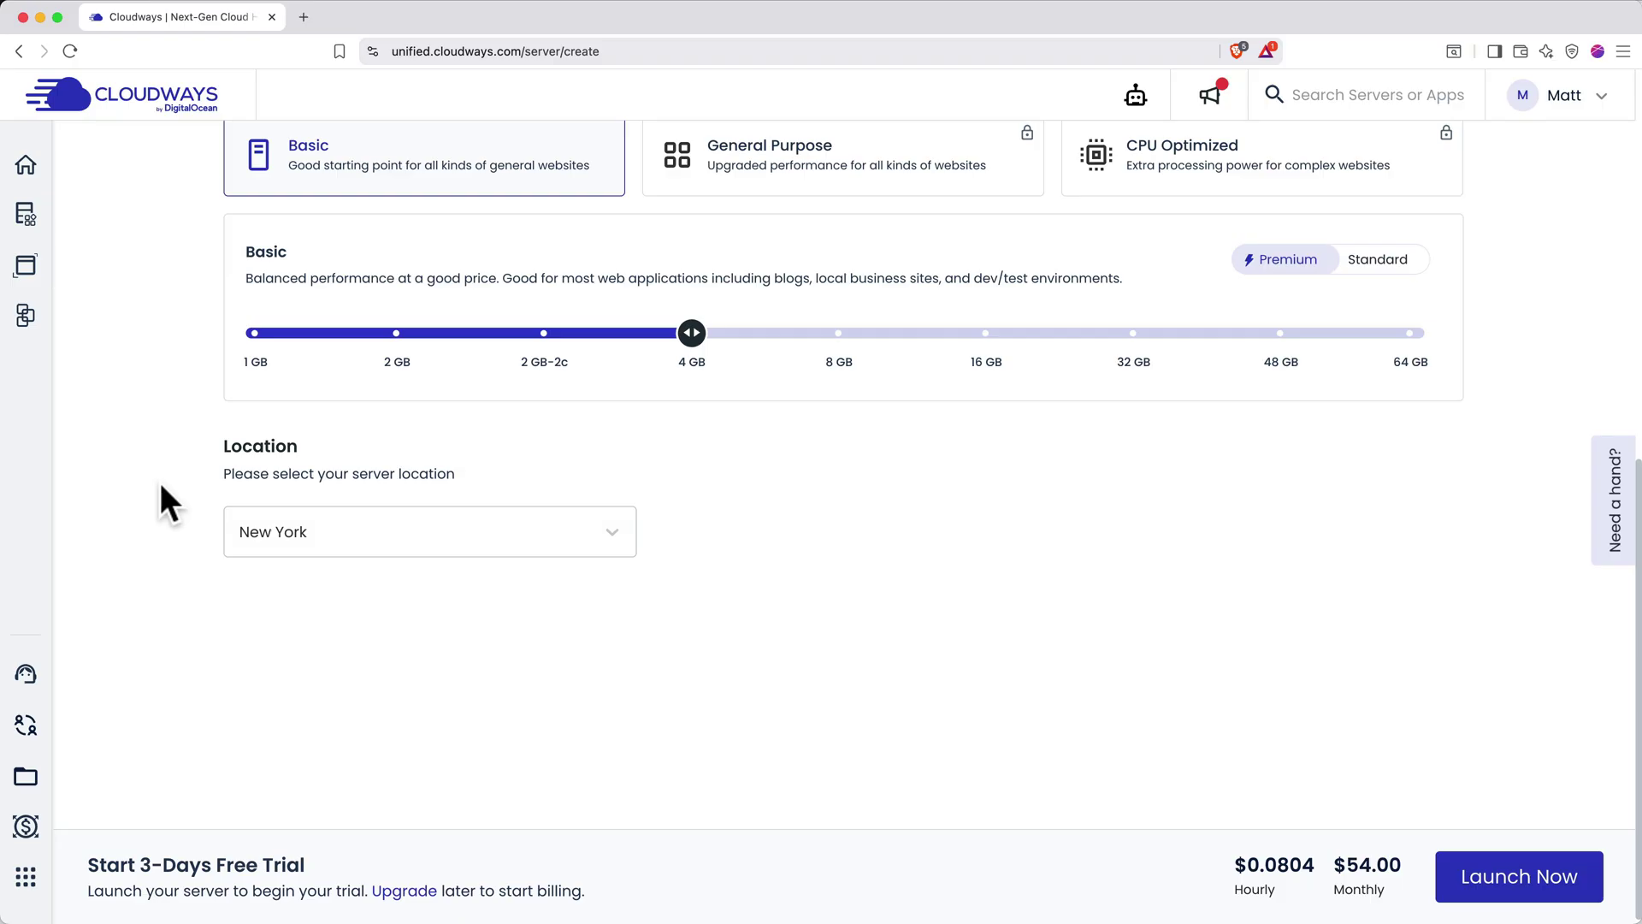
# Set the server memory to 1 GB, keep New York as the location, and launch
pyautogui.moveTo(693, 333); pyautogui.dragTo(266, 354)
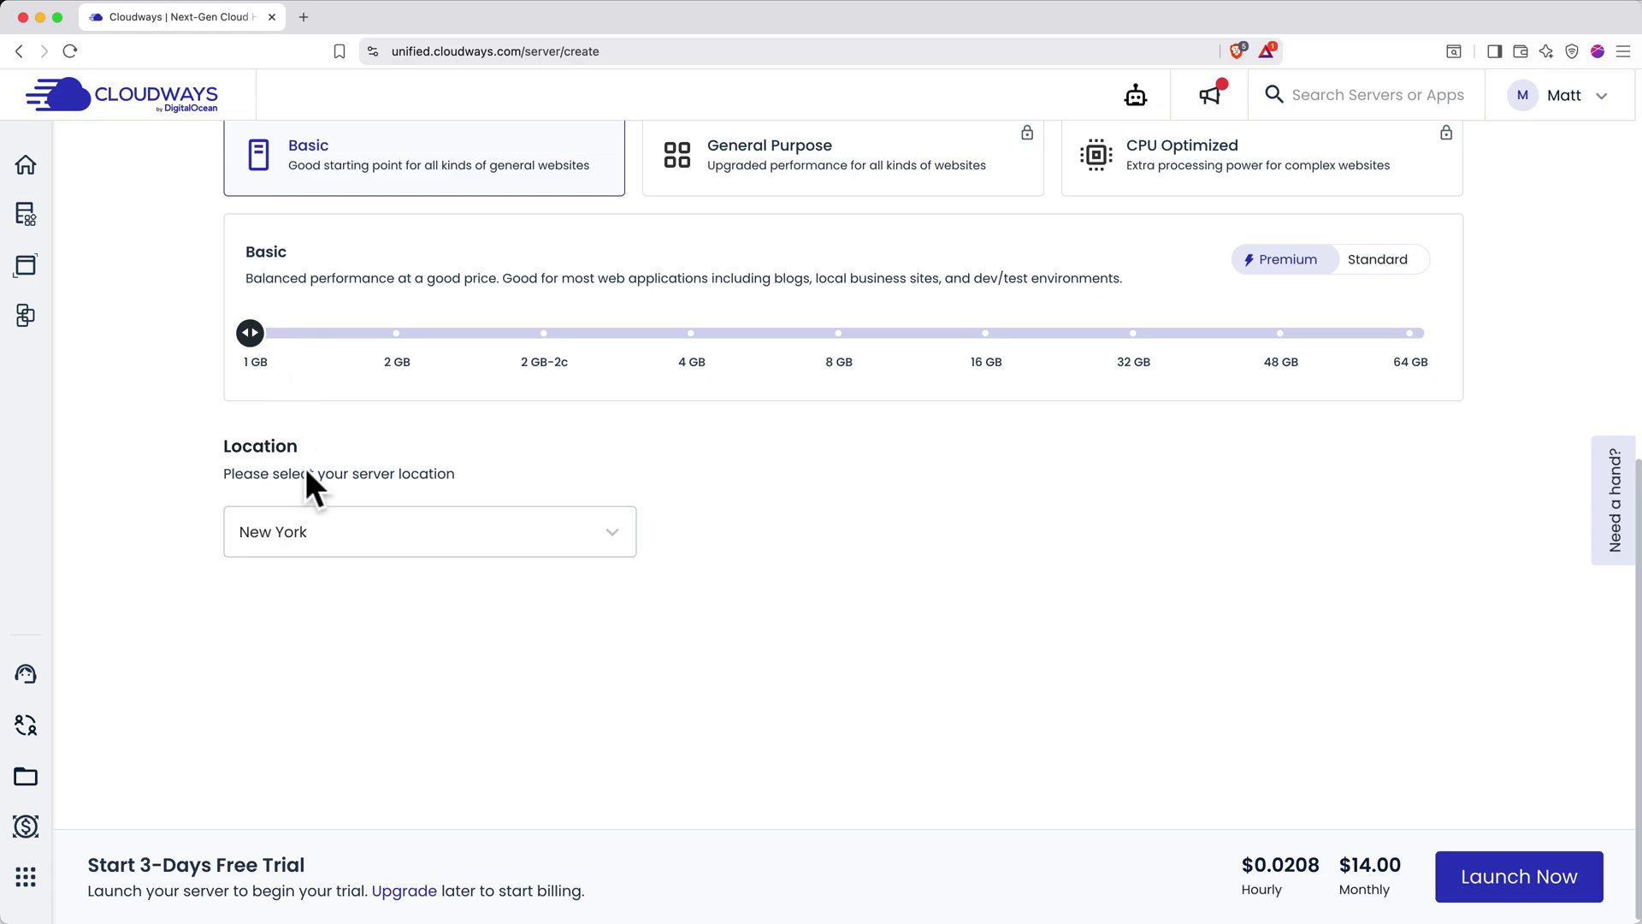
pyautogui.click(317, 531)
pyautogui.scroll(-1, 360, 354)
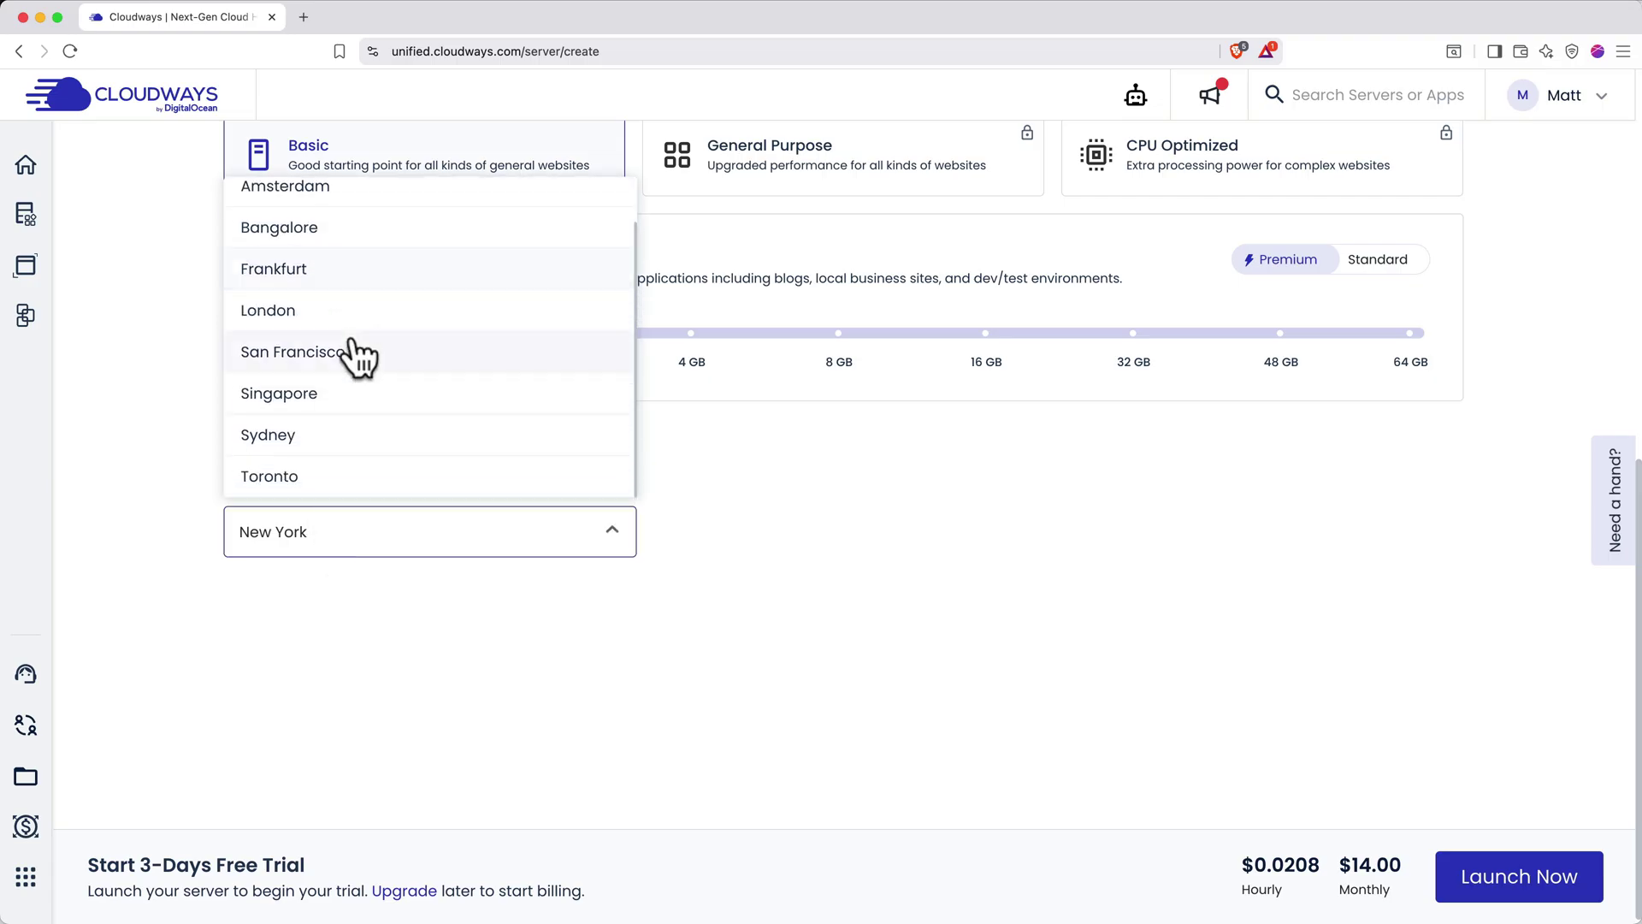
pyautogui.scroll(1, 358, 355)
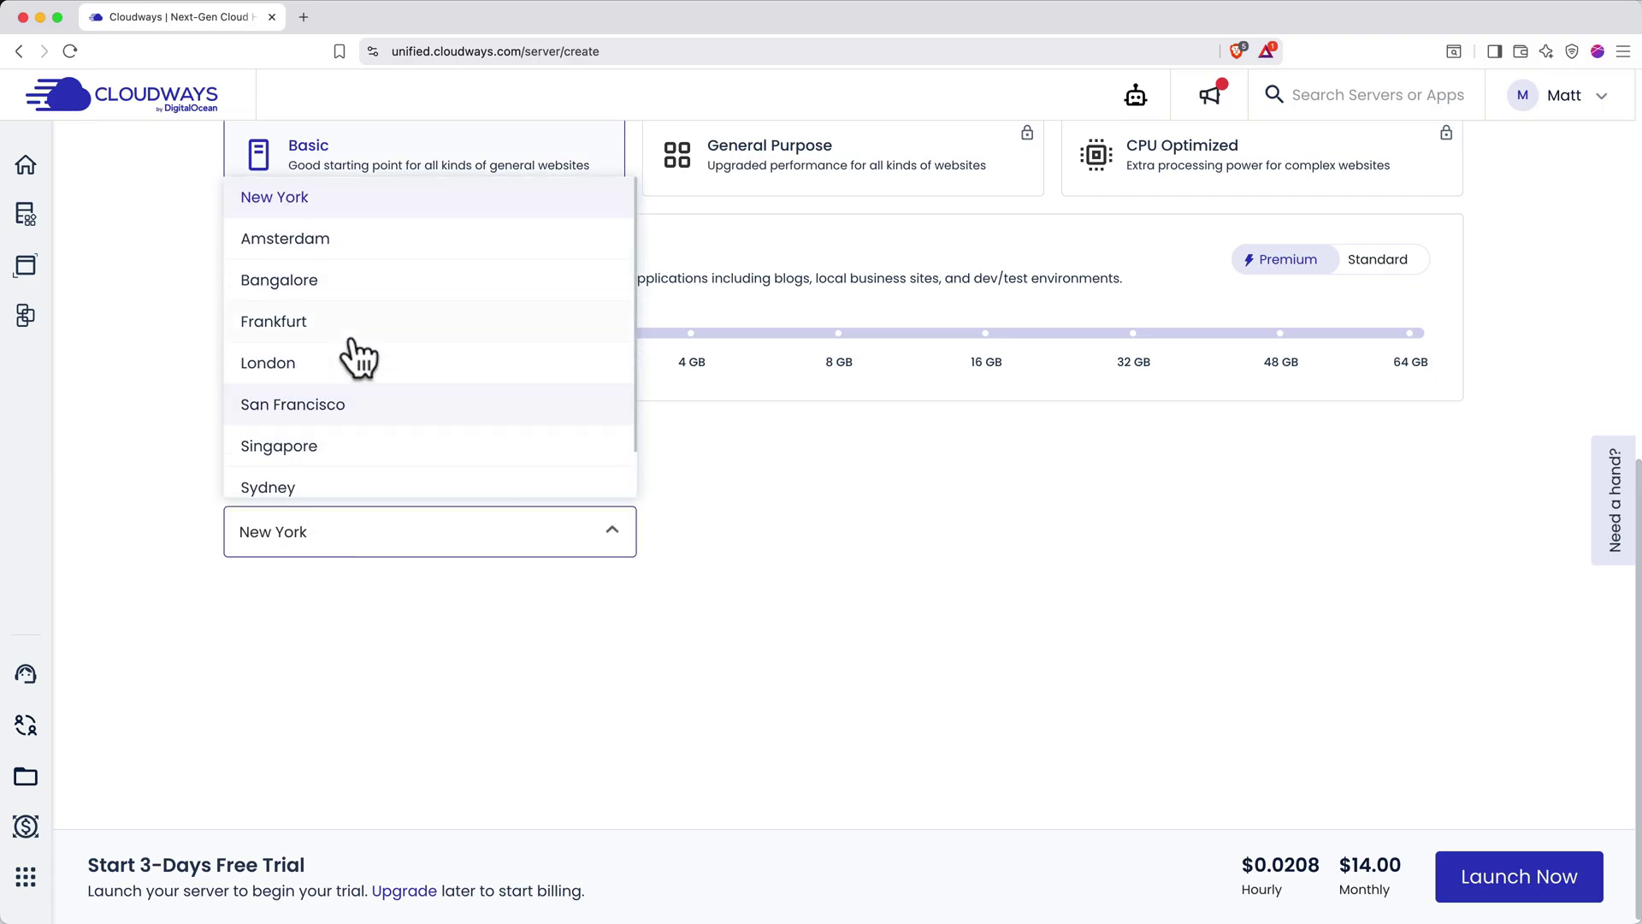
pyautogui.click(329, 213)
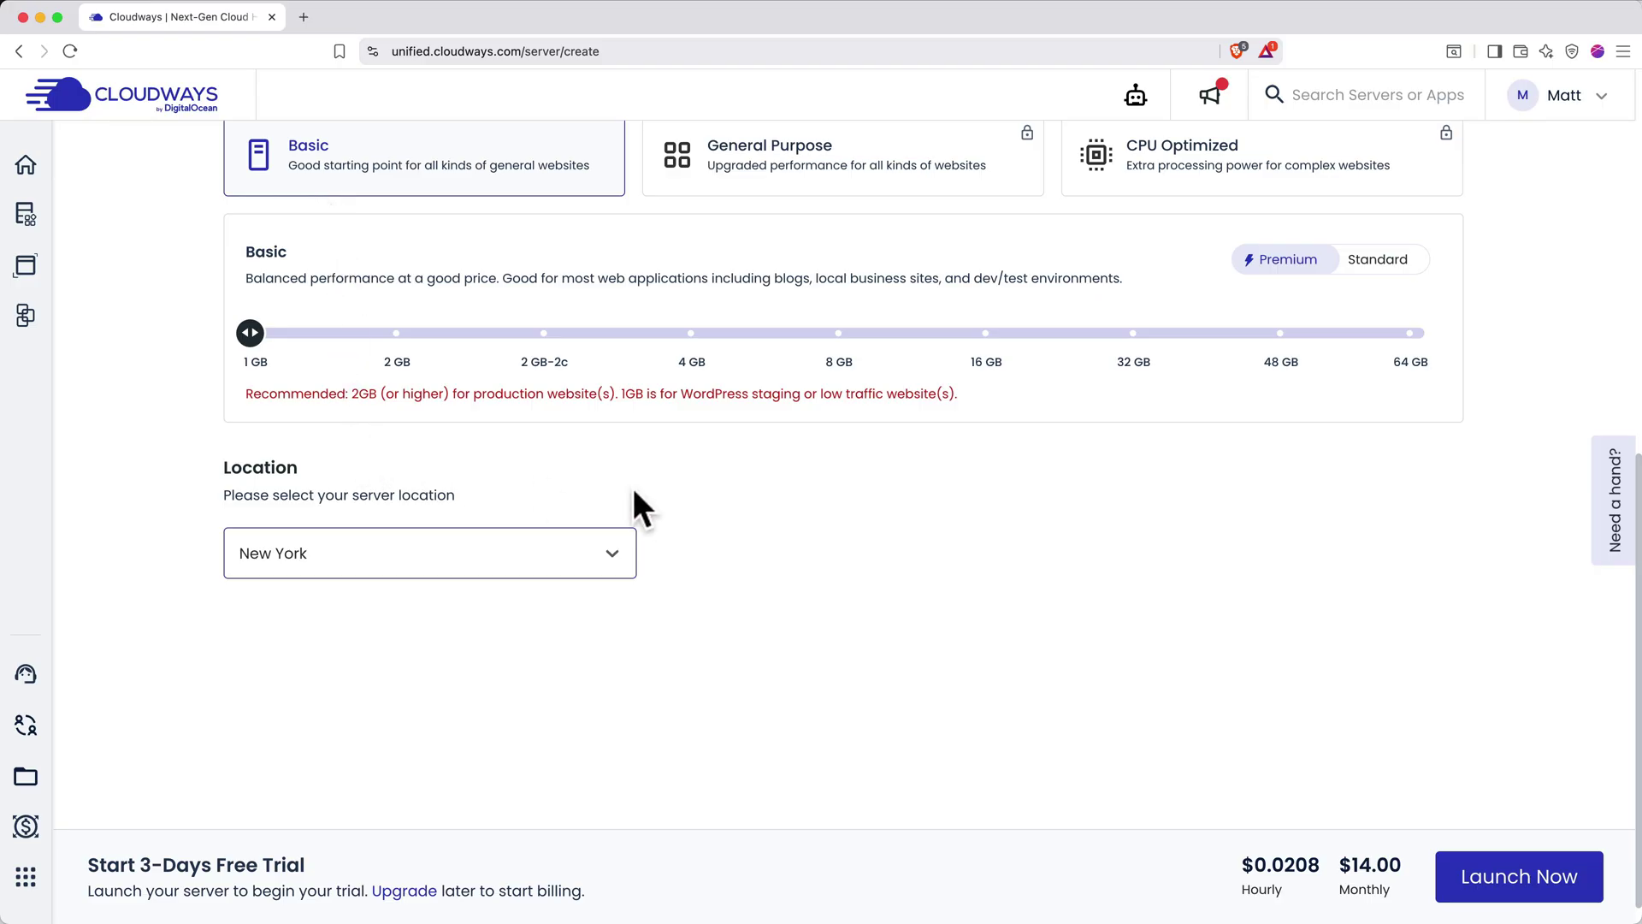
pyautogui.click(1461, 873)
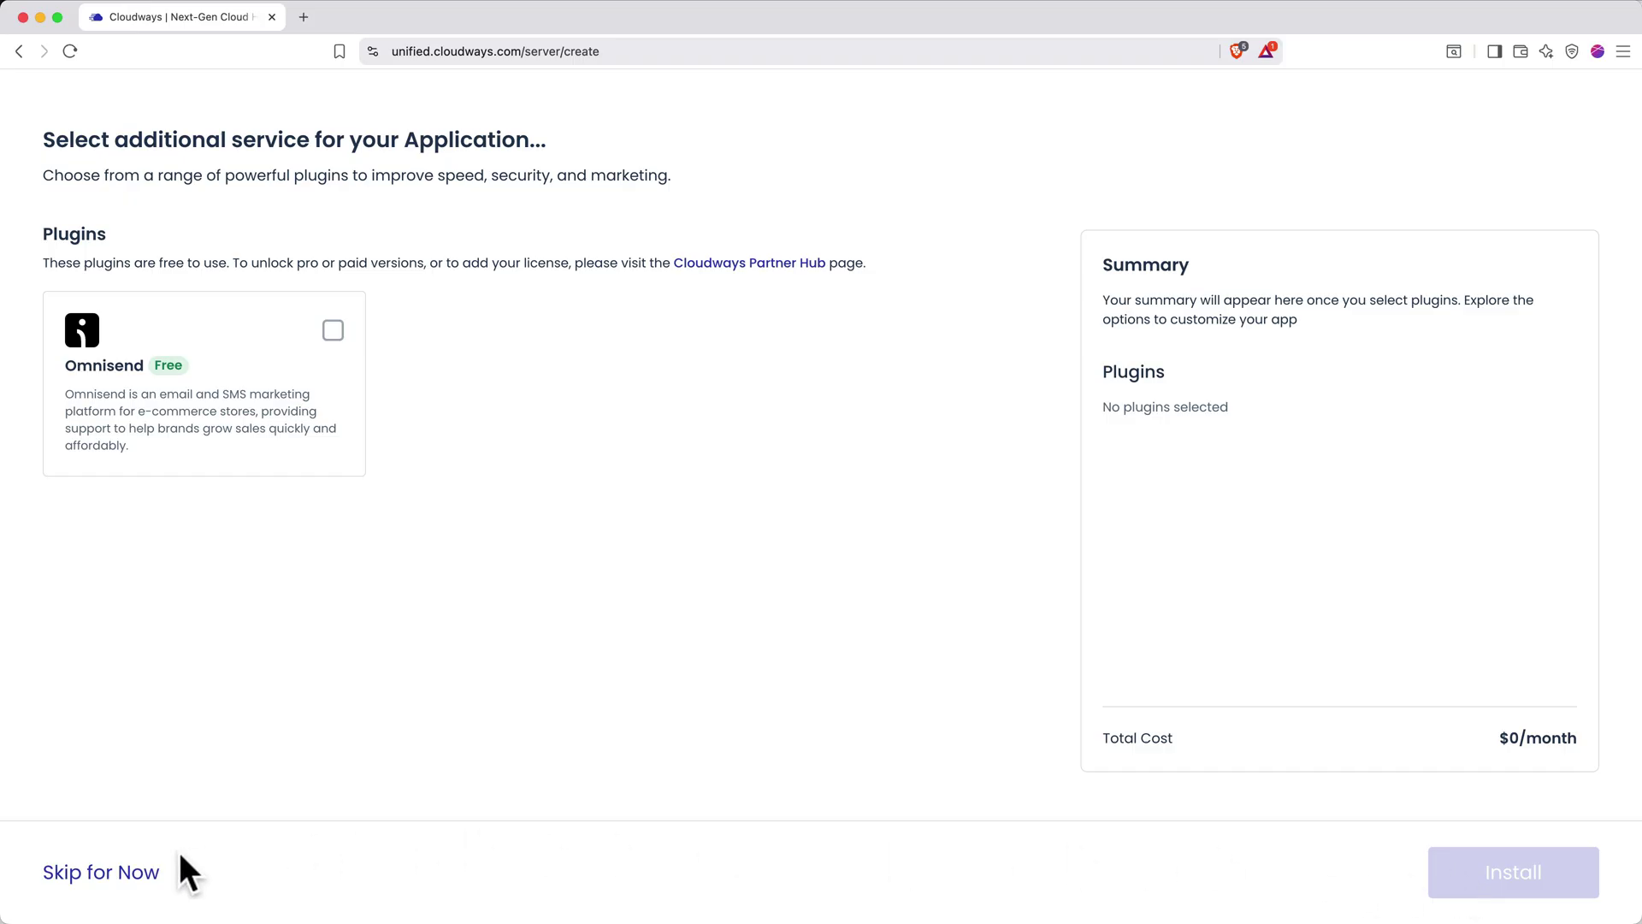
# Skip the optional Omnisend plugin offer
pyautogui.click(149, 868)
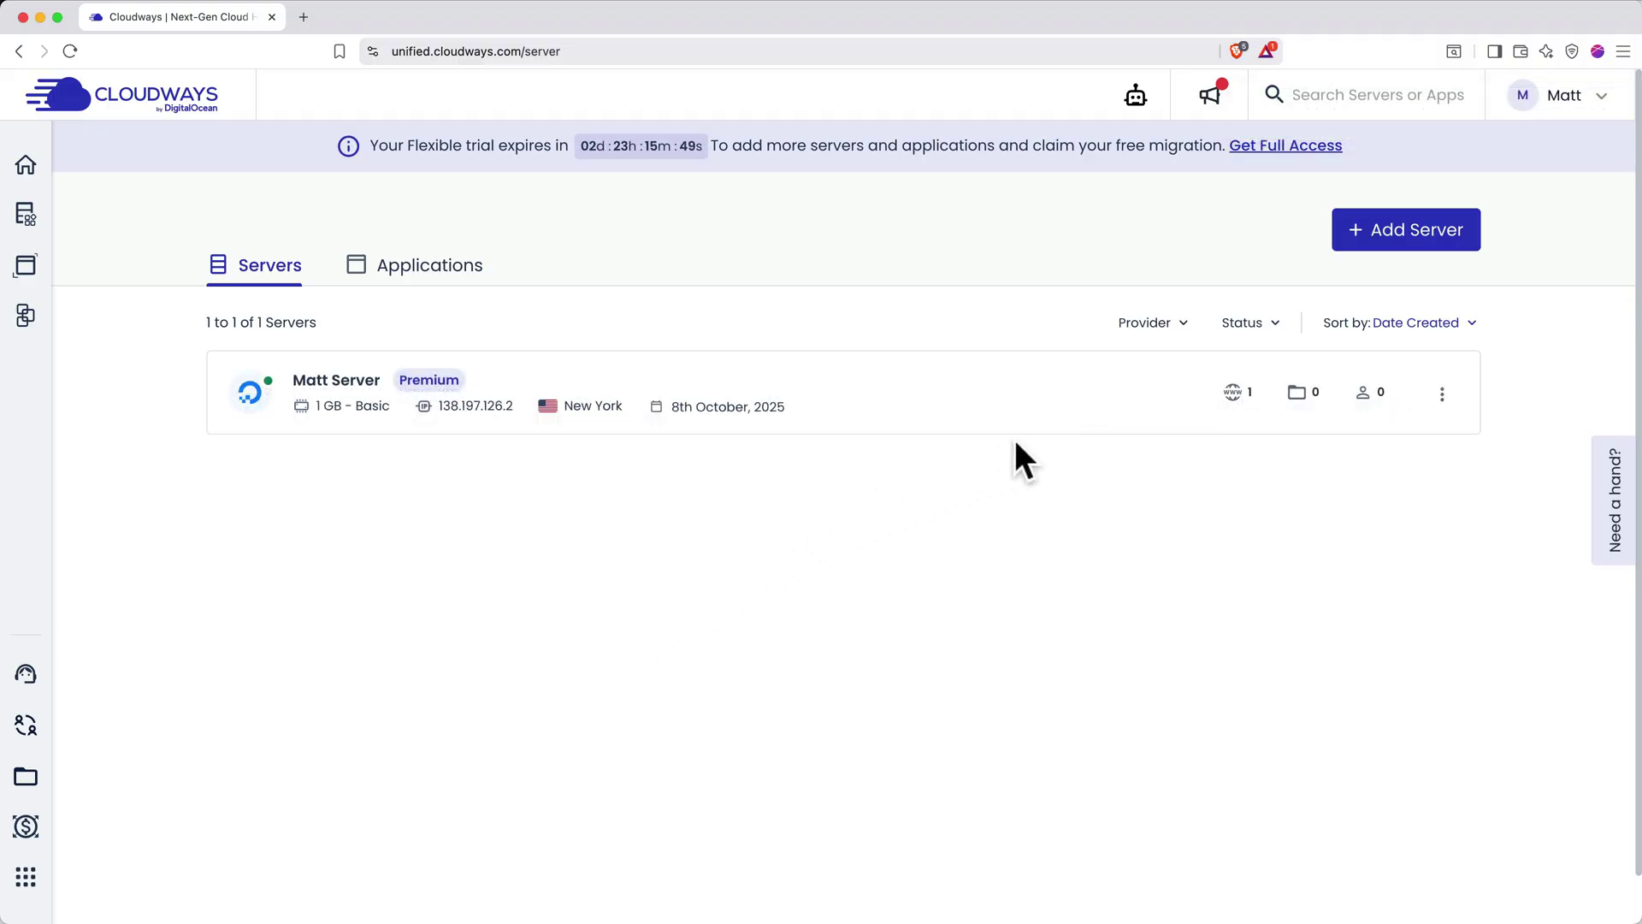
# Open the WordPress app's Access Details and preview the live site from its Application URL
pyautogui.click(1233, 393)
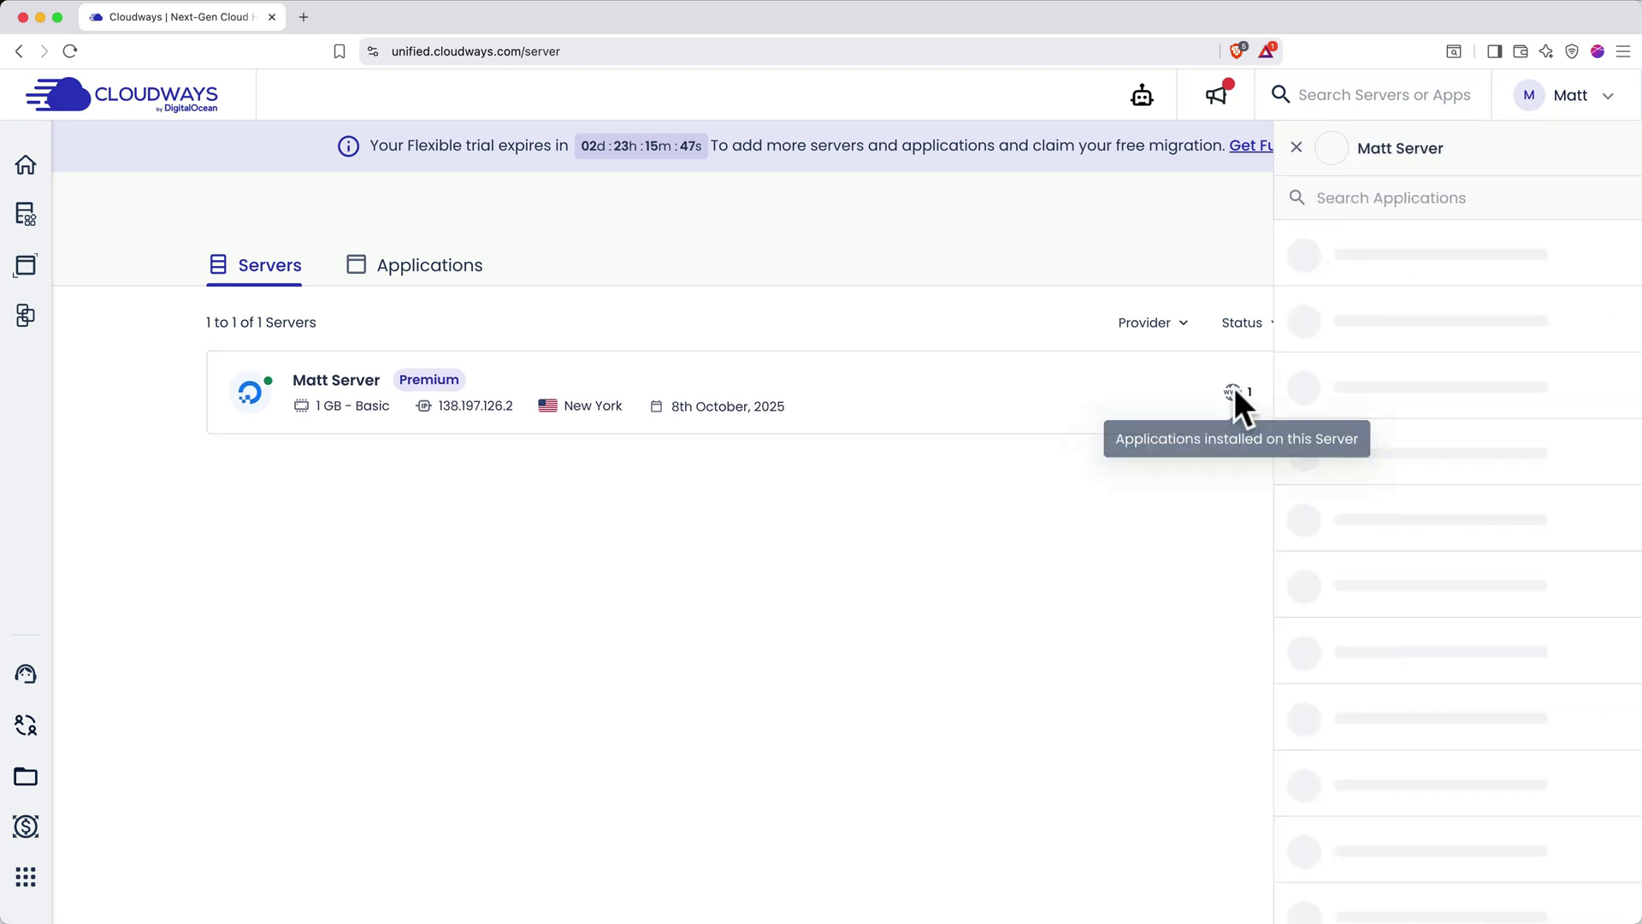
pyautogui.click(1346, 257)
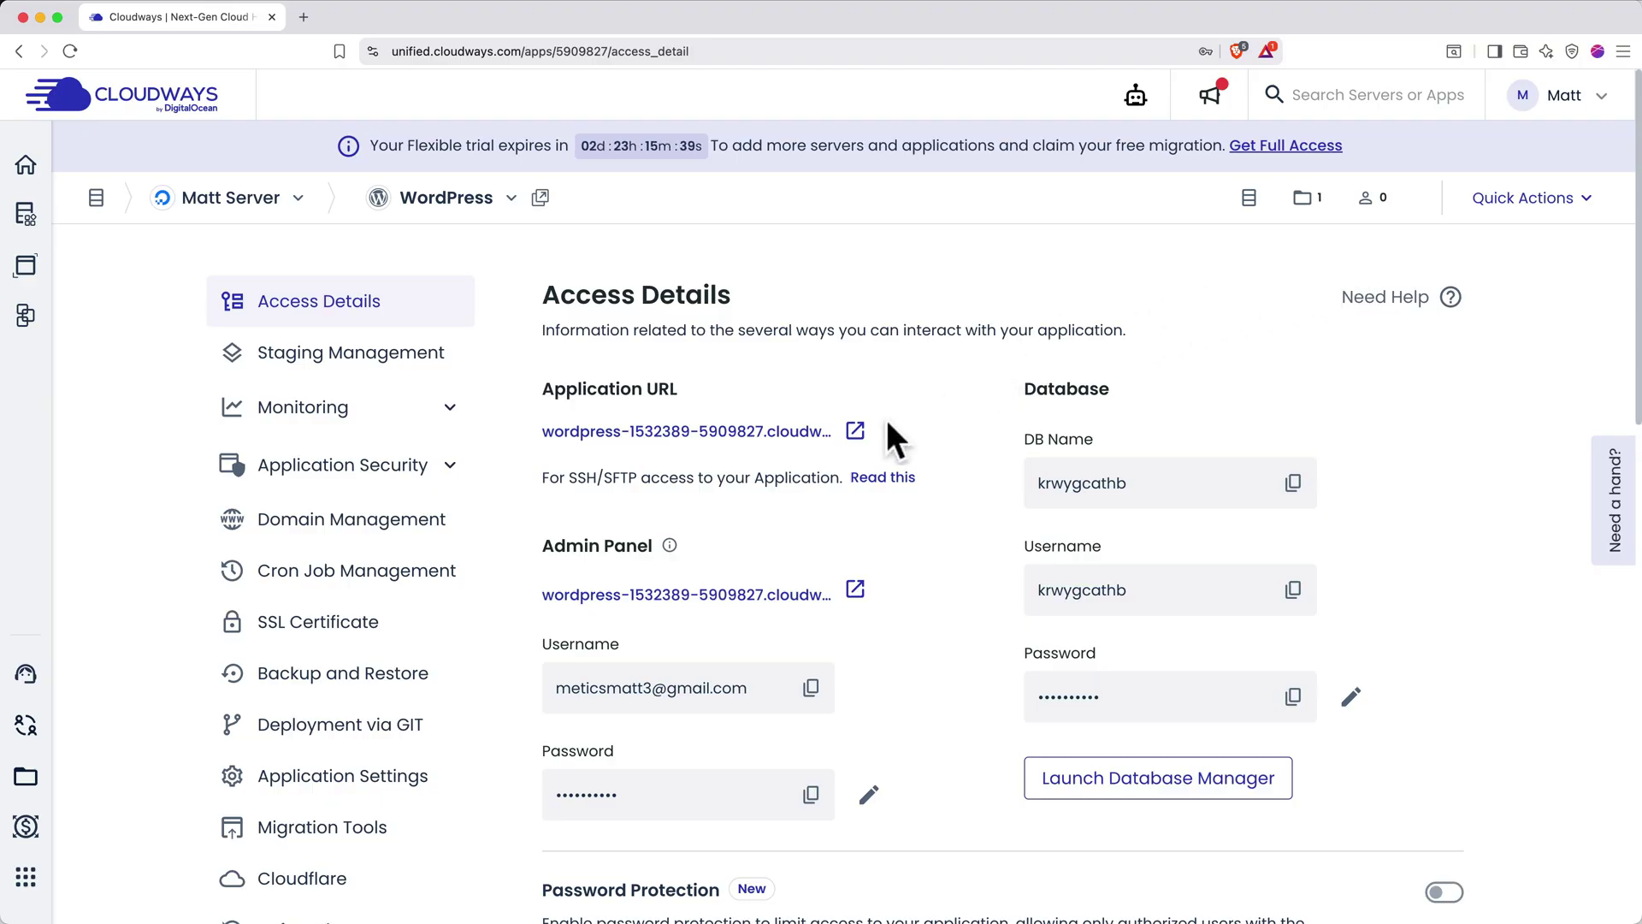
pyautogui.click(855, 430)
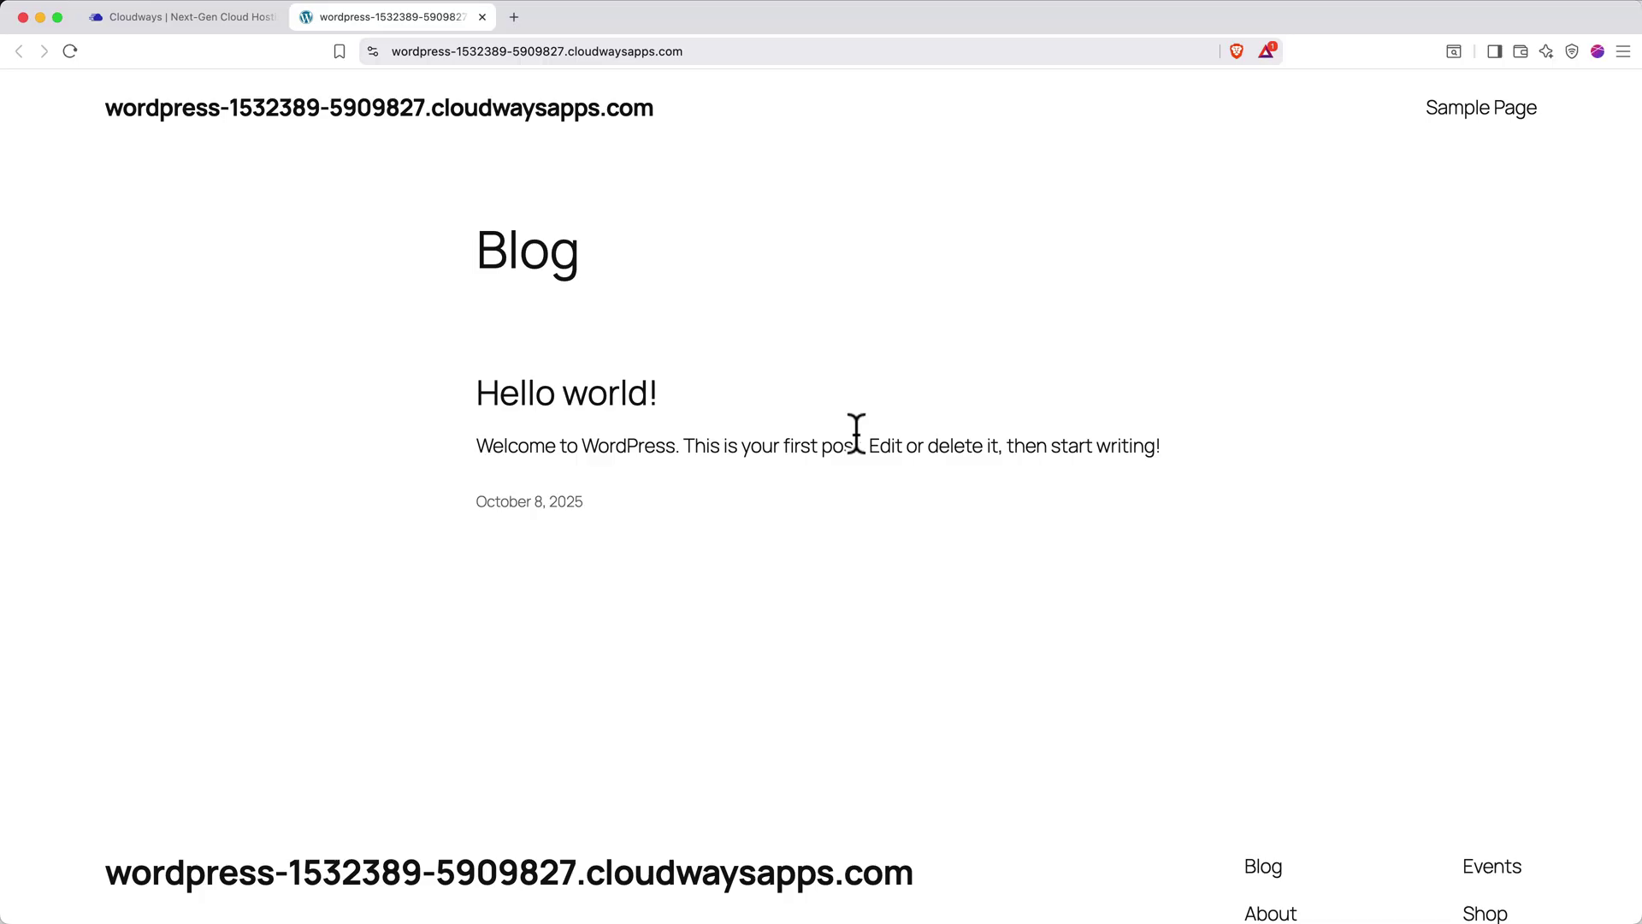
pyautogui.click(482, 18)
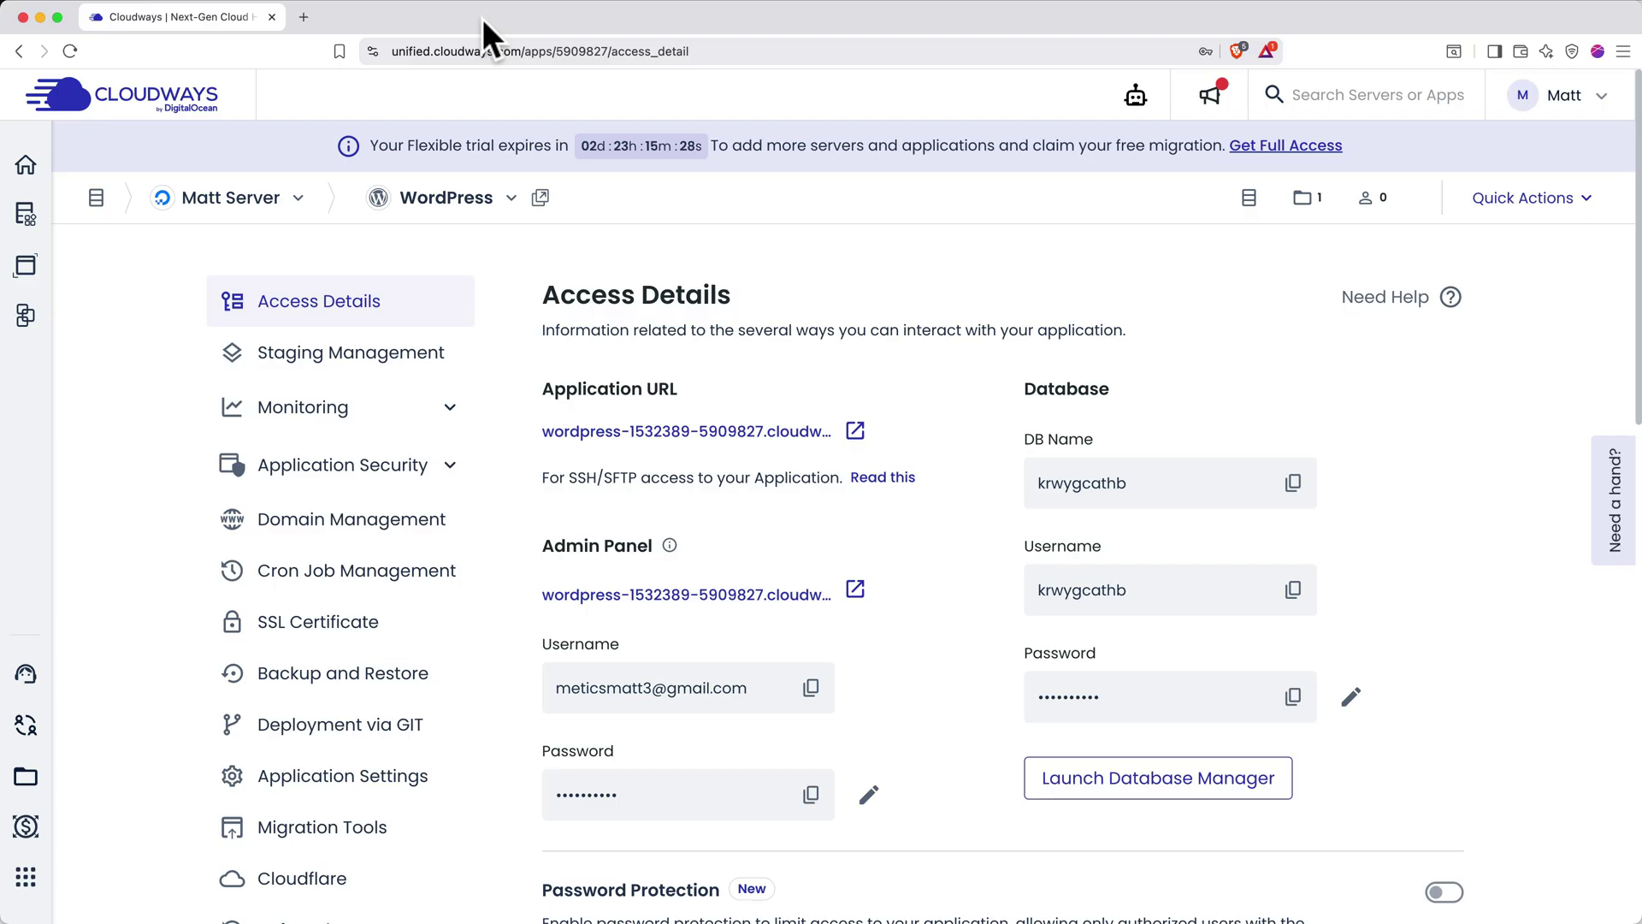
# Open Domain Management for the WordPress application
pyautogui.click(408, 535)
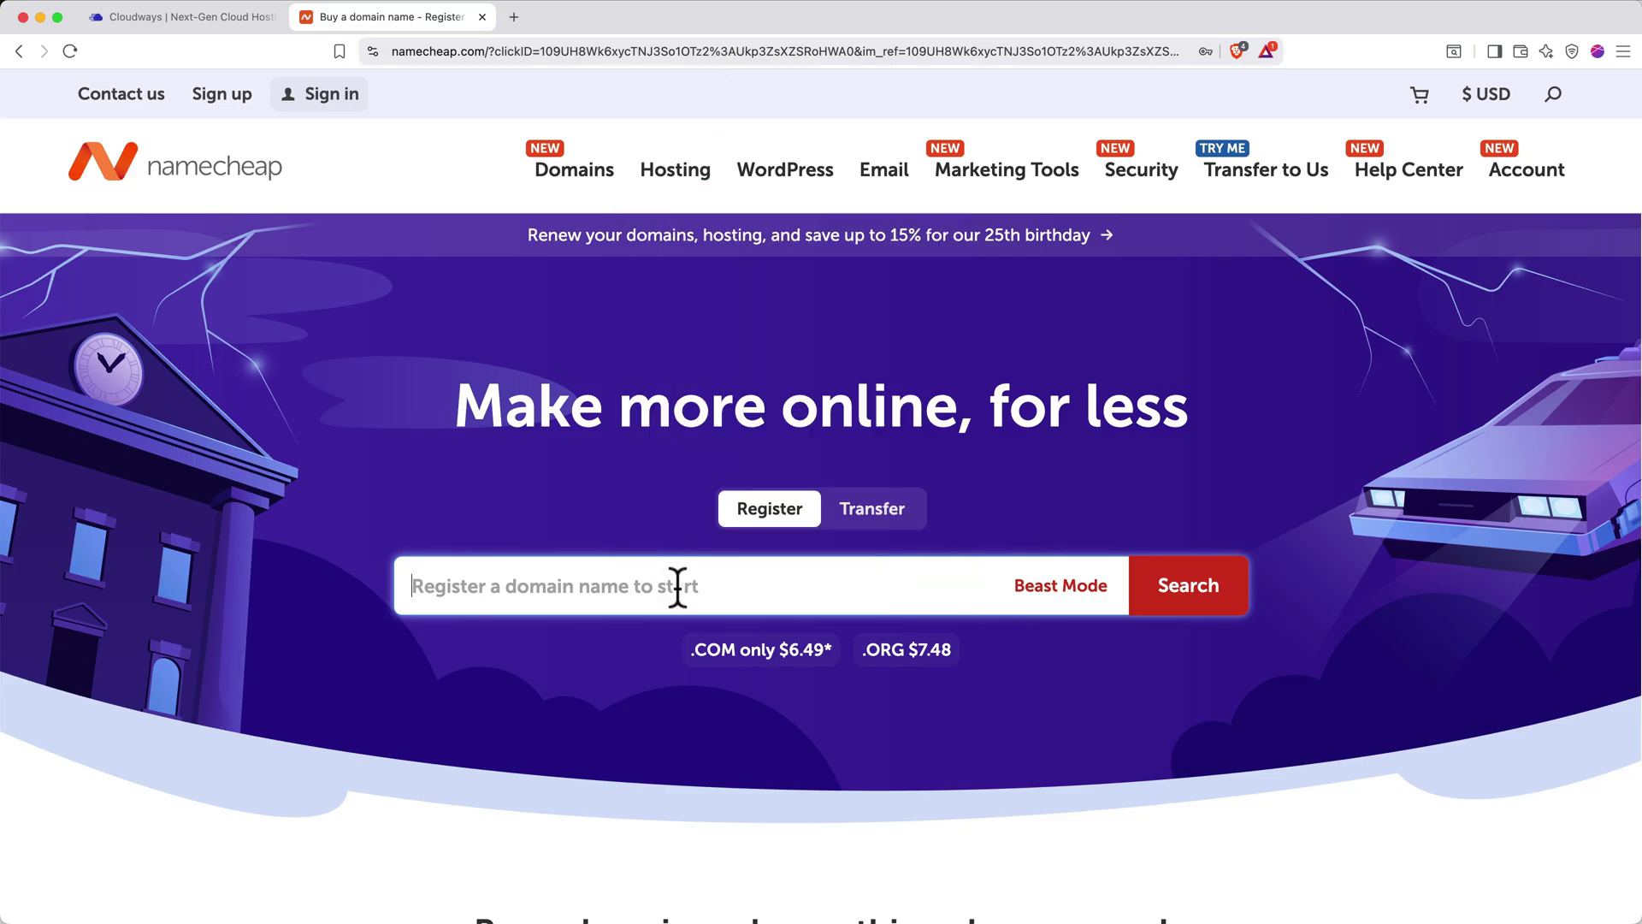
# Search for mattcwwpsite.com and add it to the cart
pyautogui.write('mattcw')
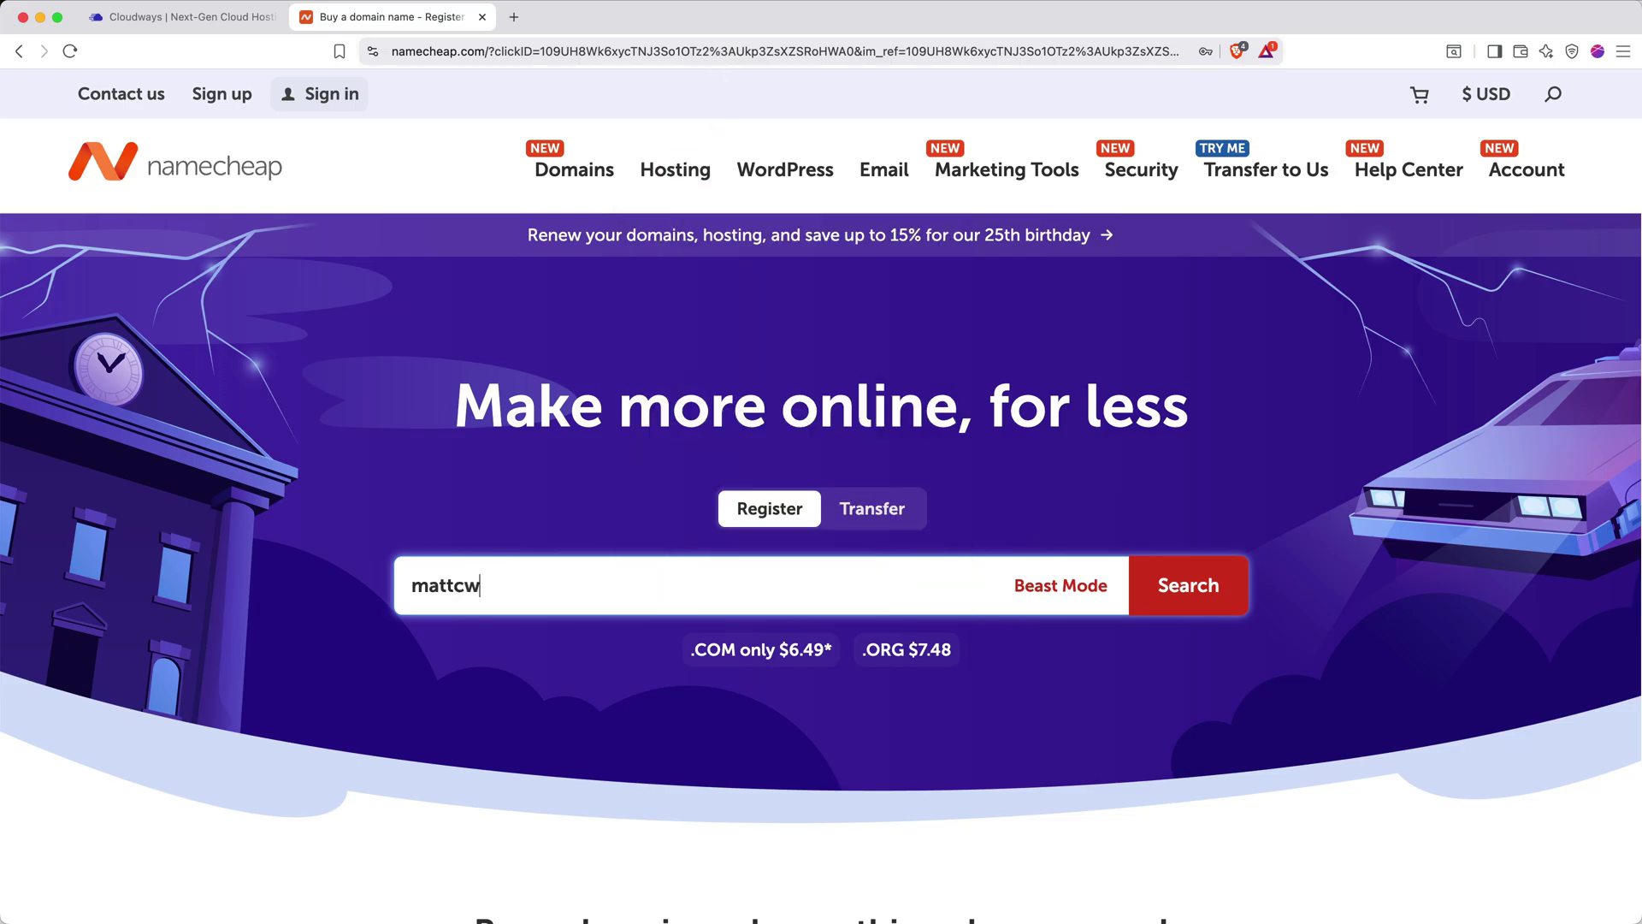
pyautogui.write('wpsite.com')
pyautogui.click(1182, 574)
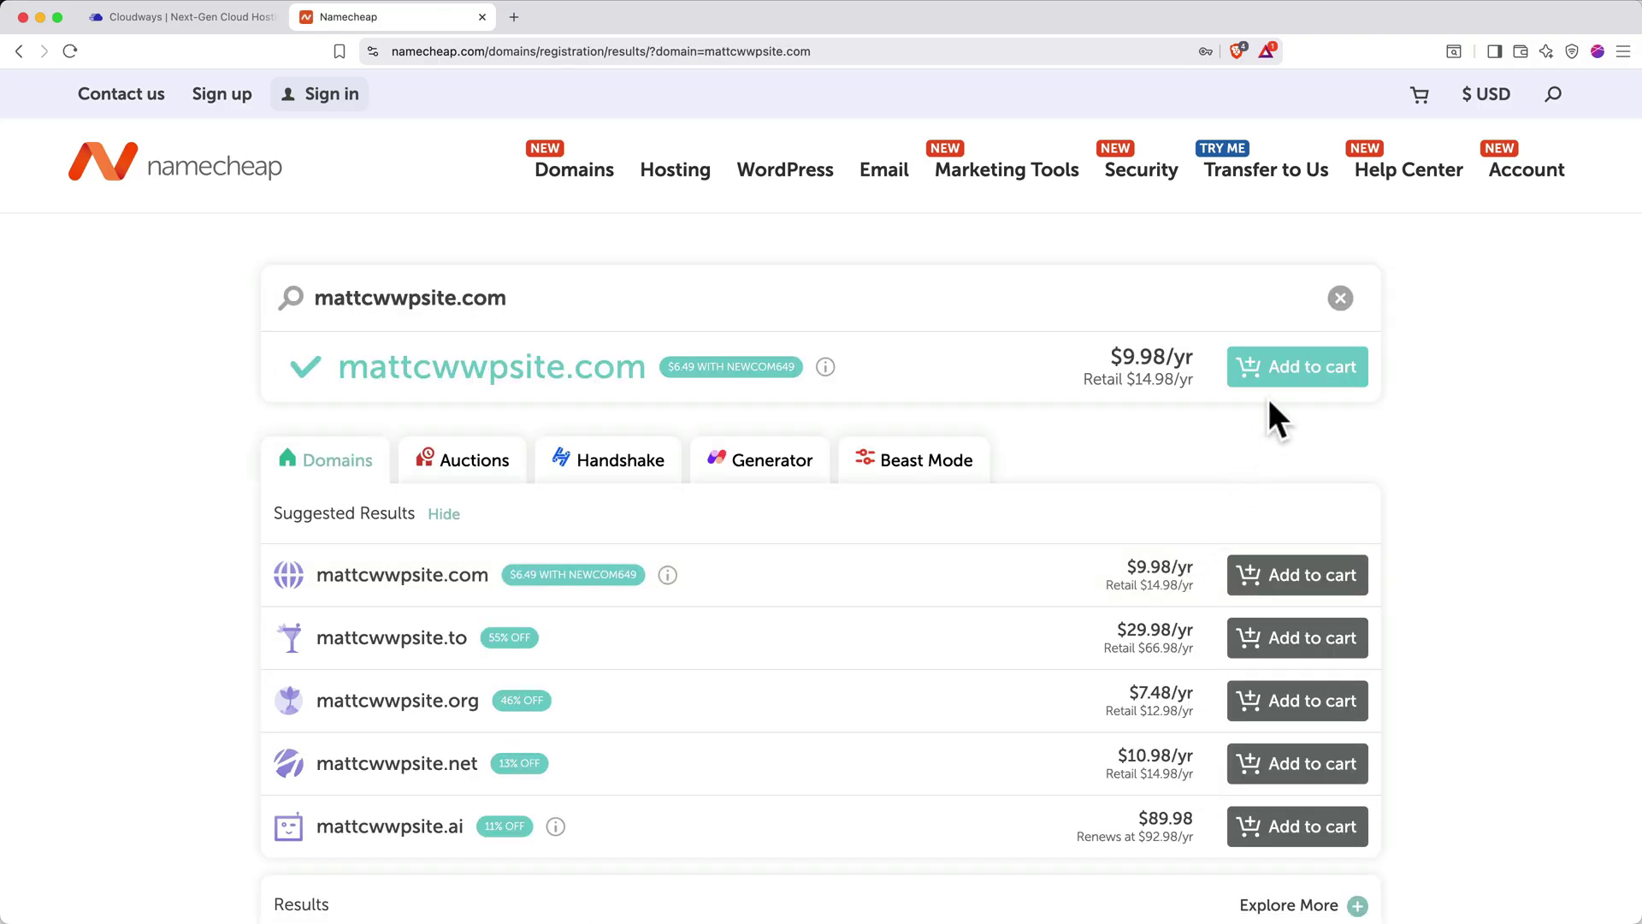
pyautogui.click(1284, 375)
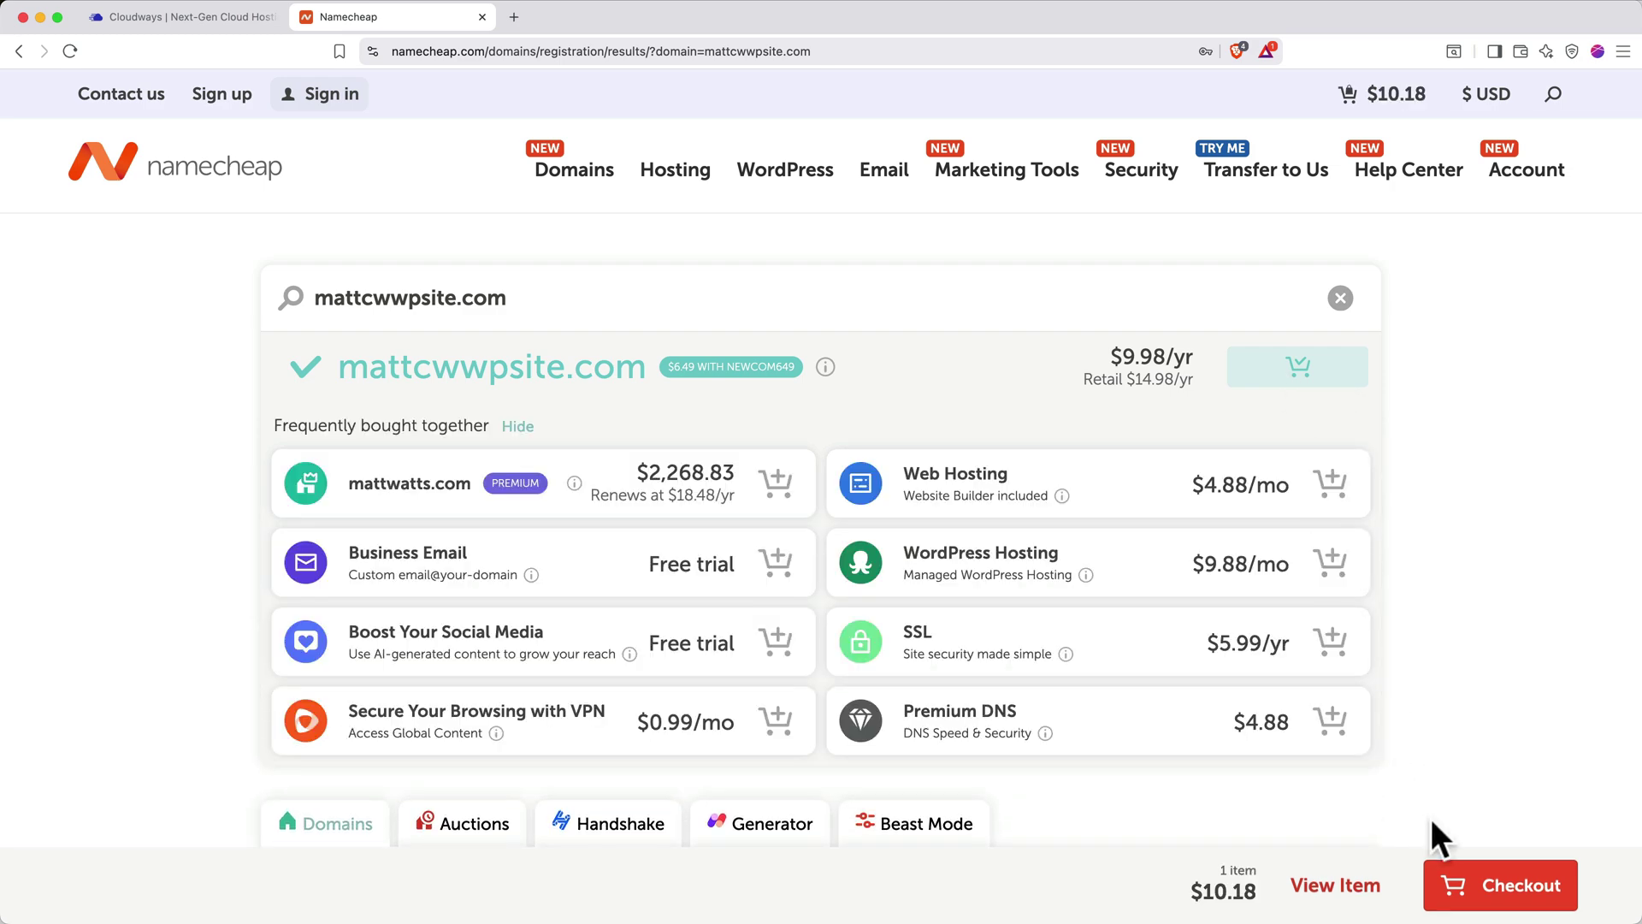
# Review the one-year domain order at checkout and confirm it
pyautogui.click(1470, 877)
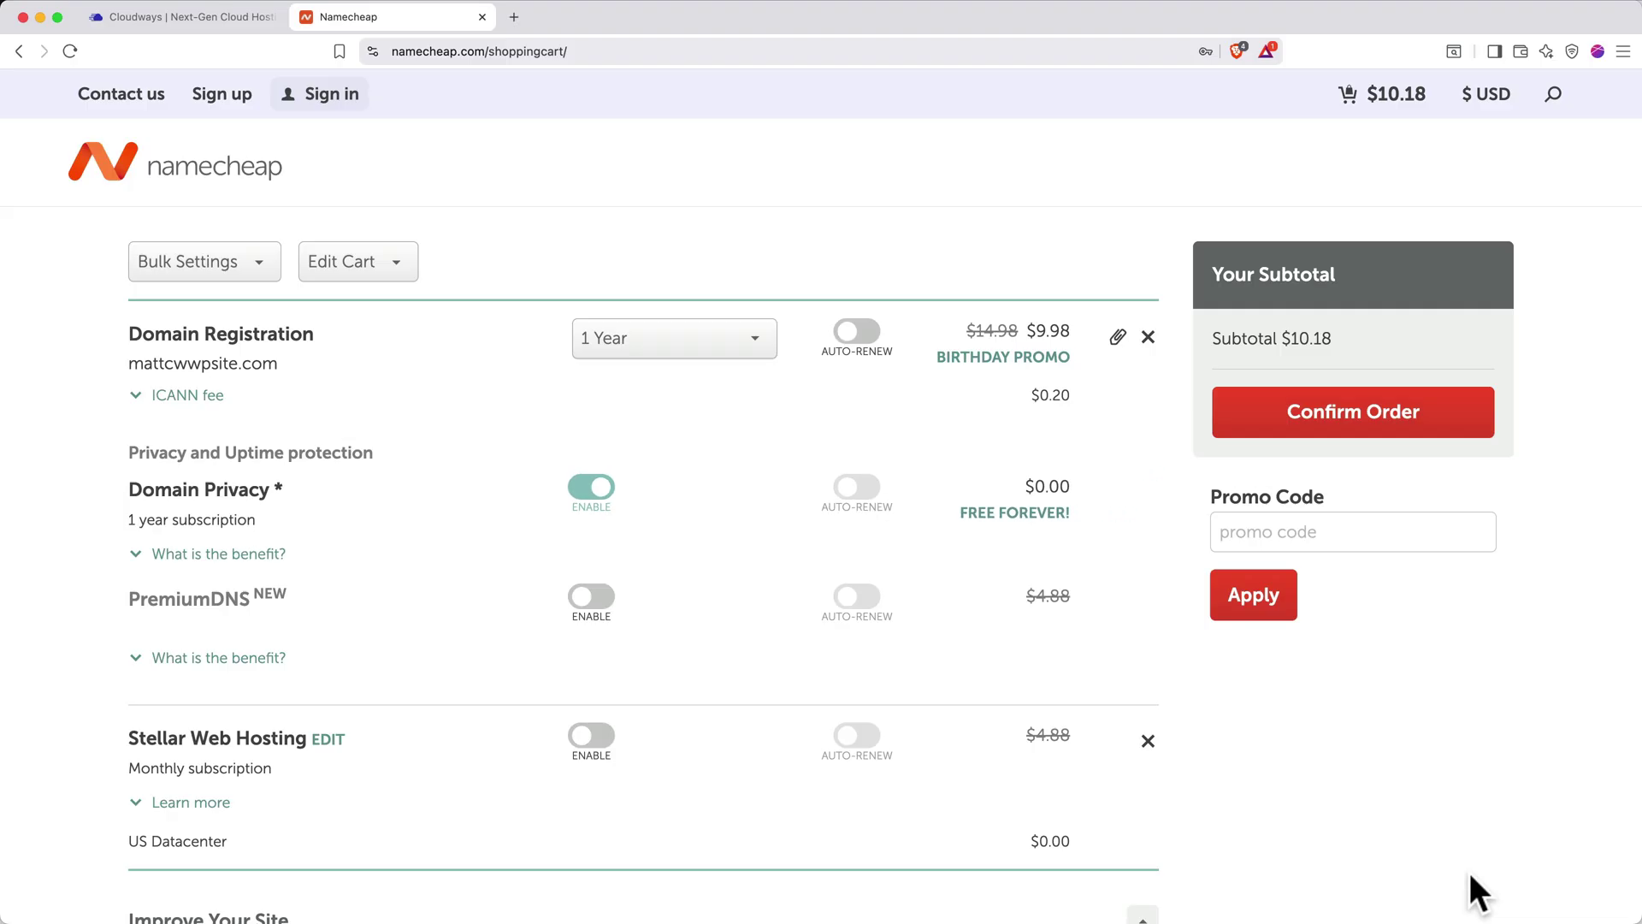
pyautogui.scroll(-3, 1469, 873)
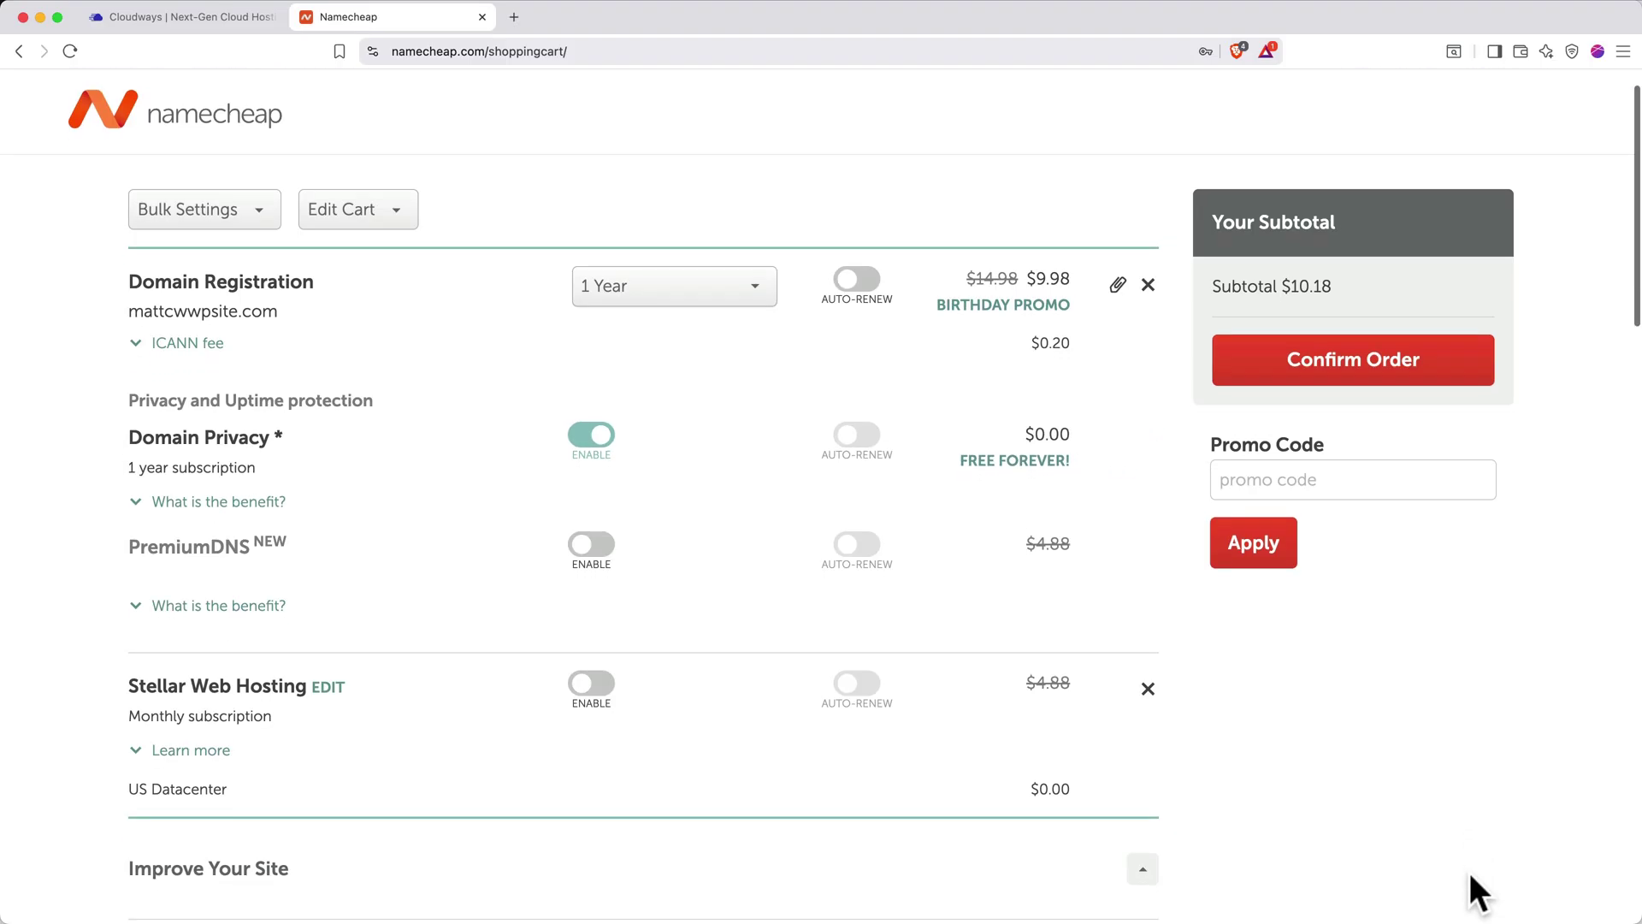
pyautogui.scroll(-5, 1470, 875)
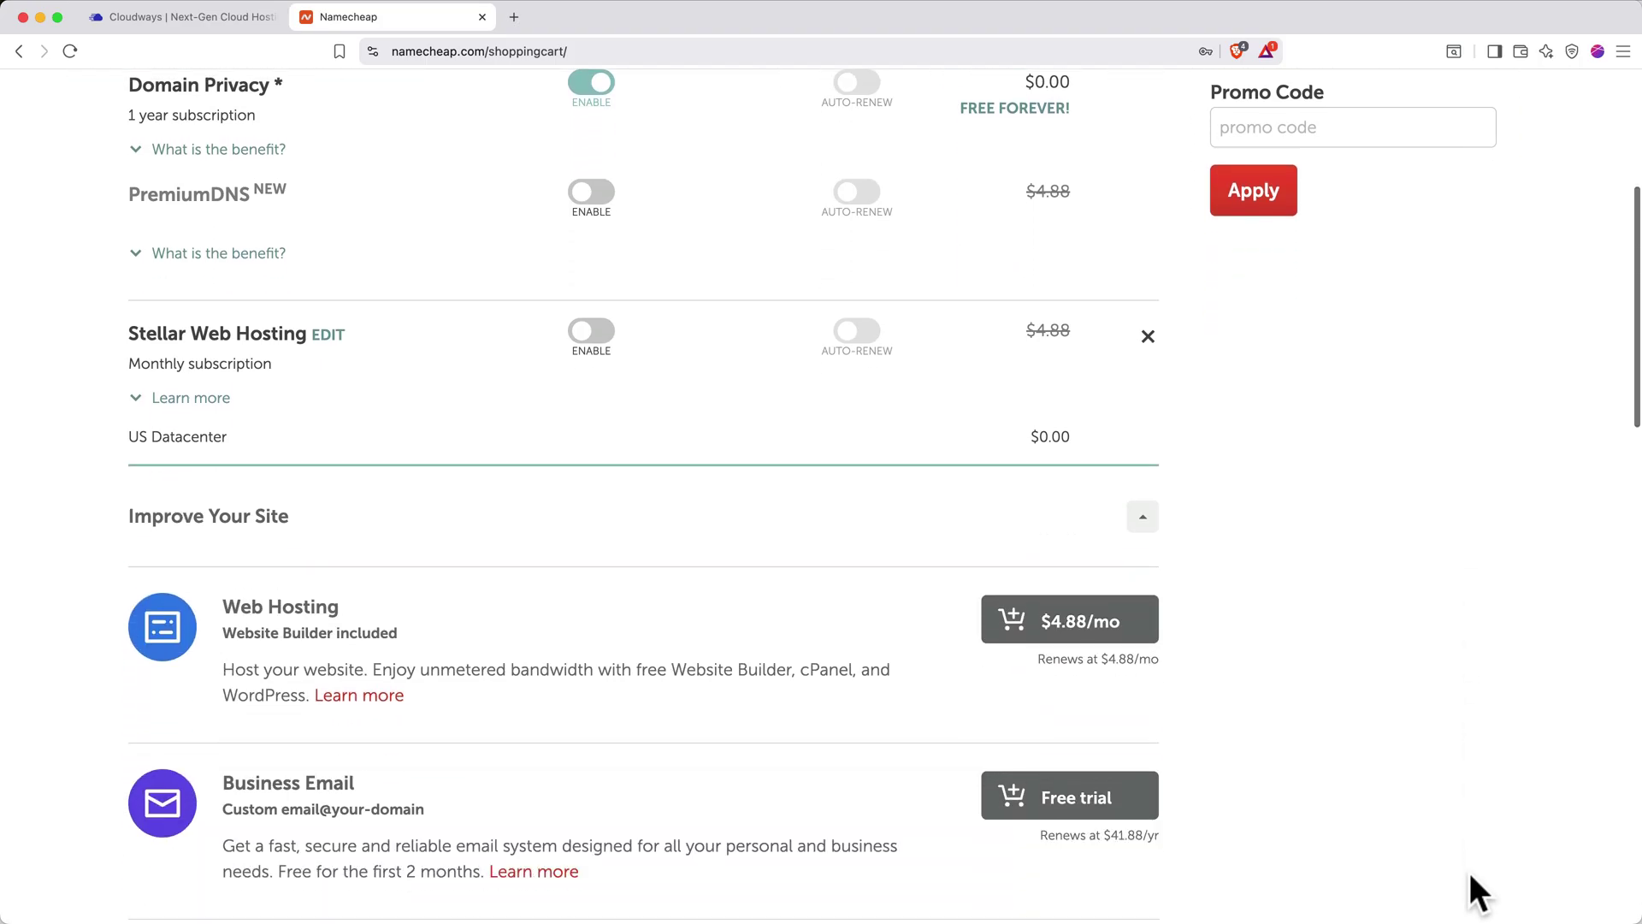
pyautogui.scroll(-3, 1471, 875)
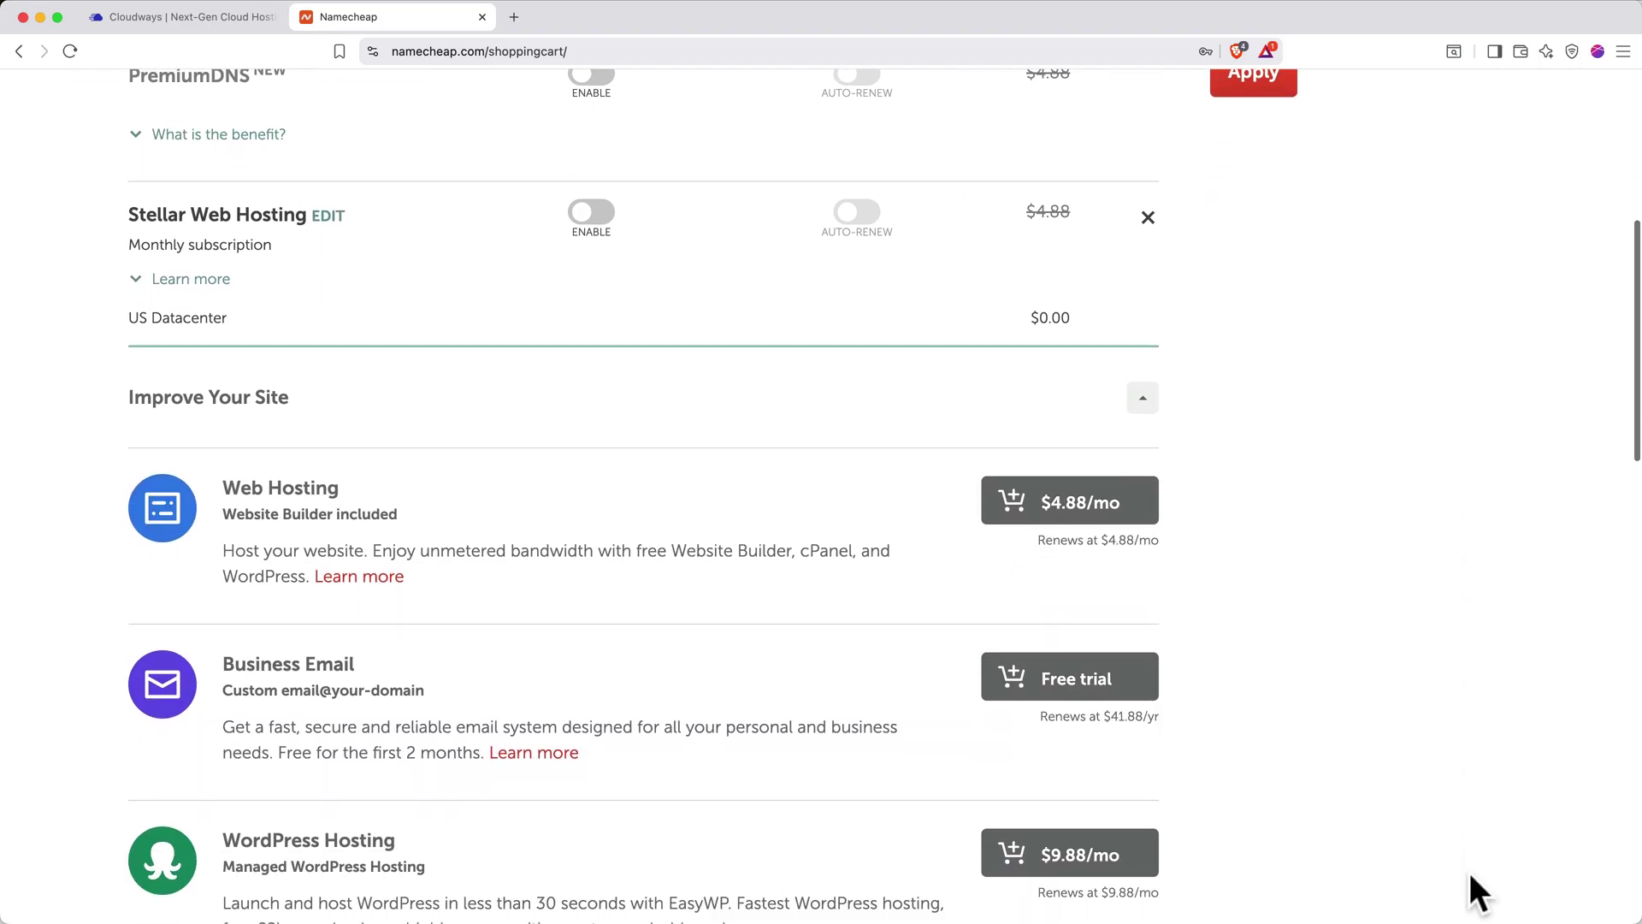
pyautogui.scroll(-4, 1470, 875)
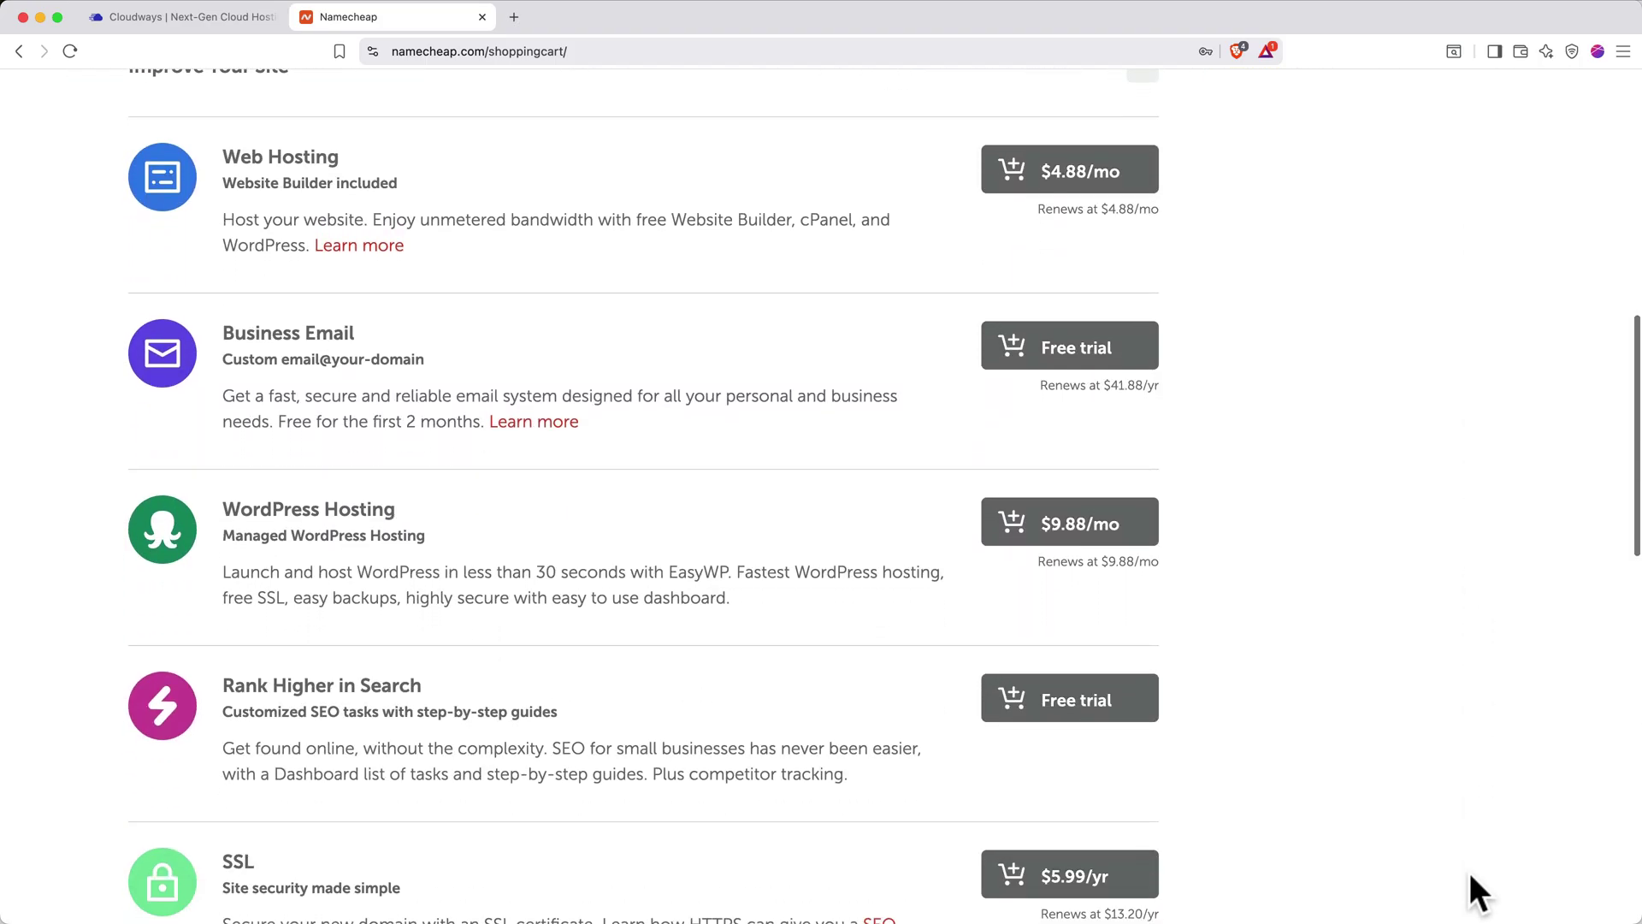
pyautogui.scroll(-5, 1470, 875)
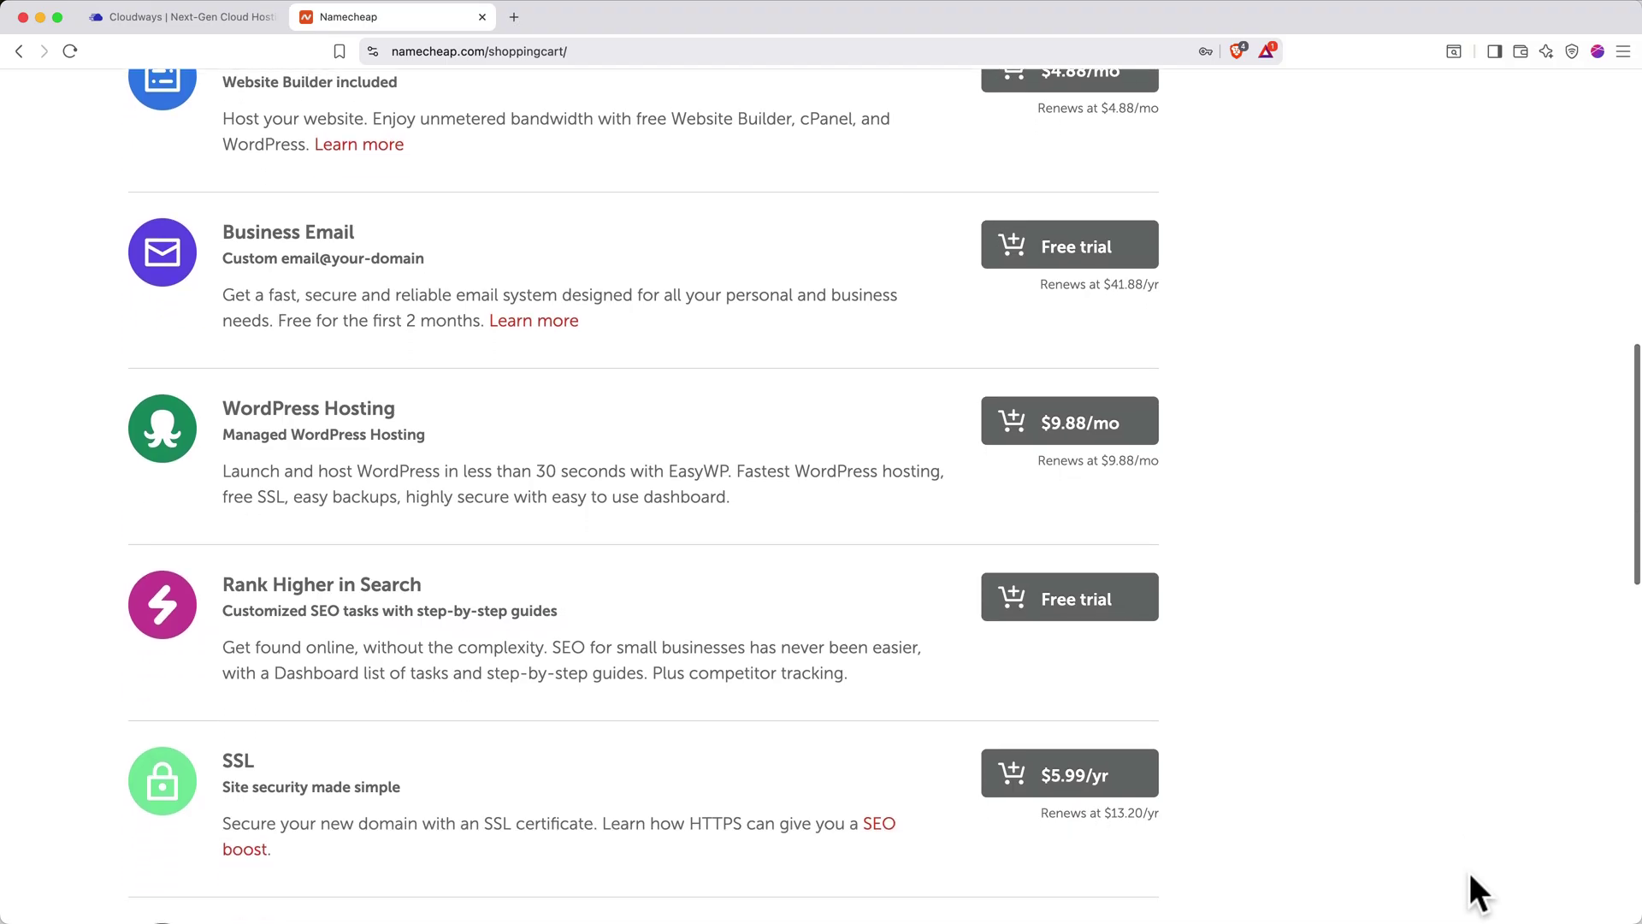
pyautogui.scroll(-3, 1470, 875)
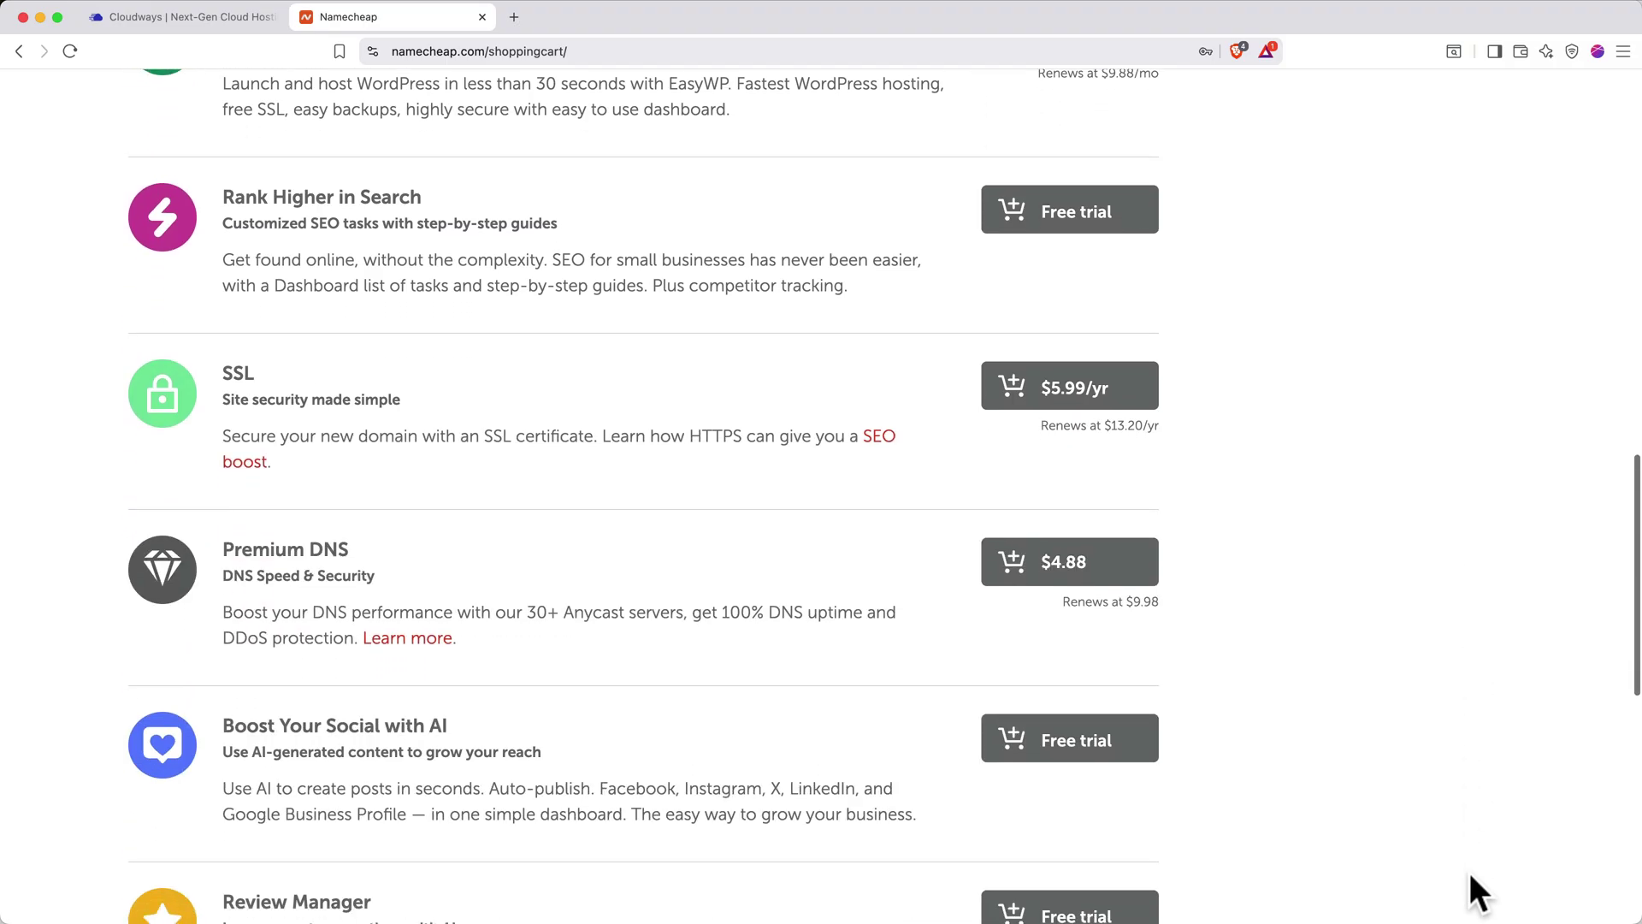
pyautogui.scroll(-5, 1470, 874)
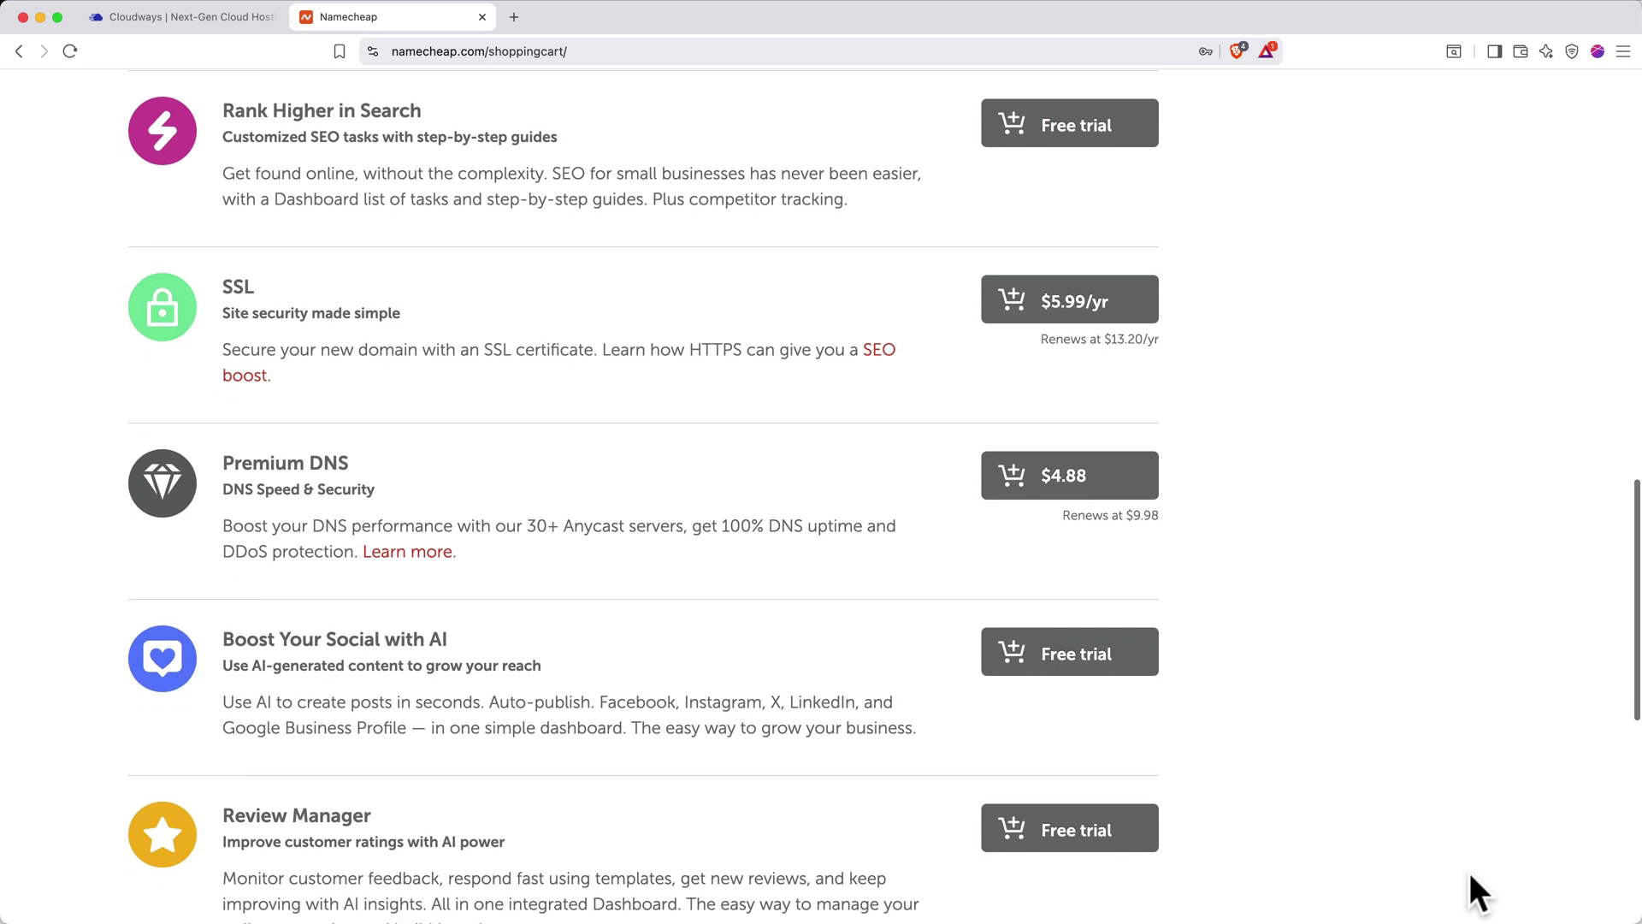
pyautogui.scroll(-3, 1471, 877)
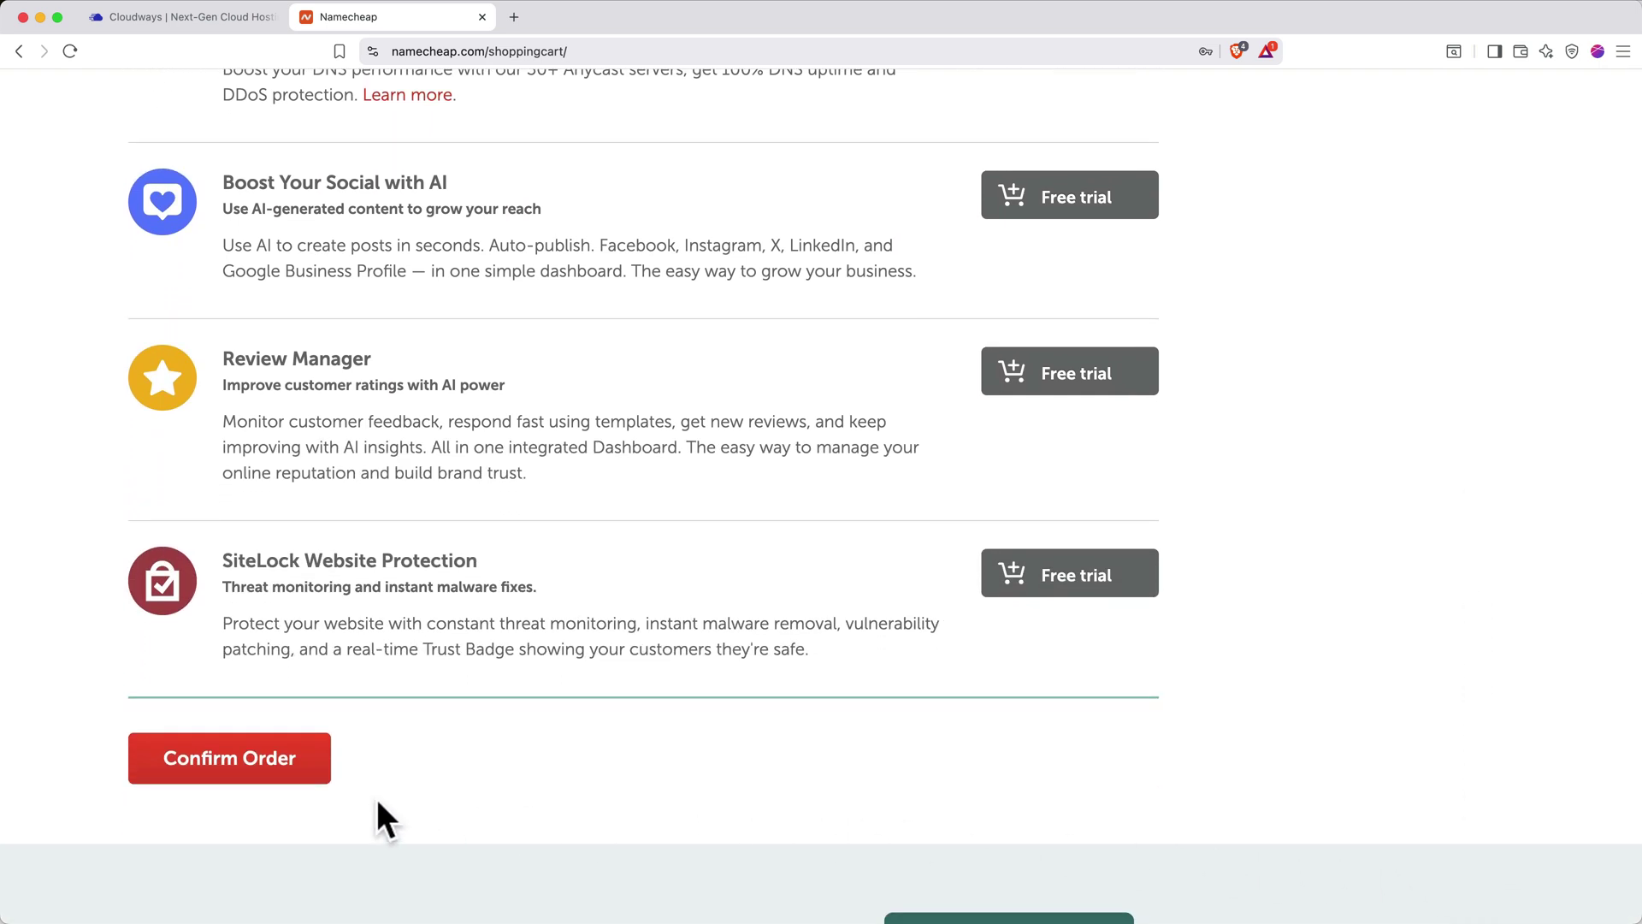
pyautogui.click(275, 774)
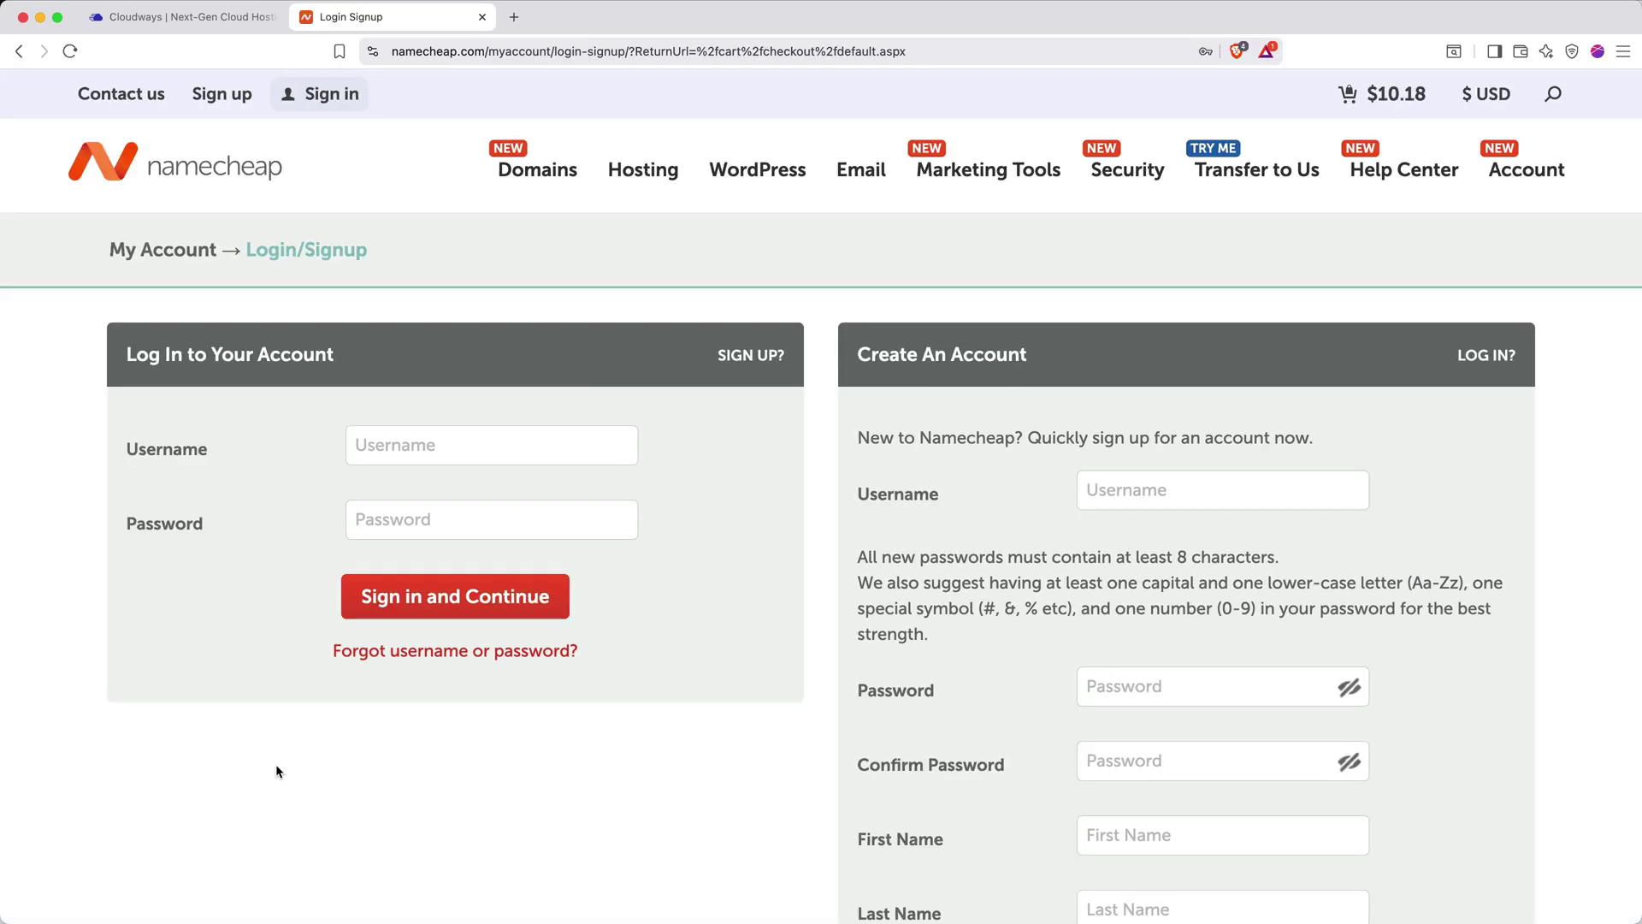
# Sign in and pay the $10.18 total with the default card
pyautogui.scroll(-3, 526, 417)
pyautogui.click(508, 456)
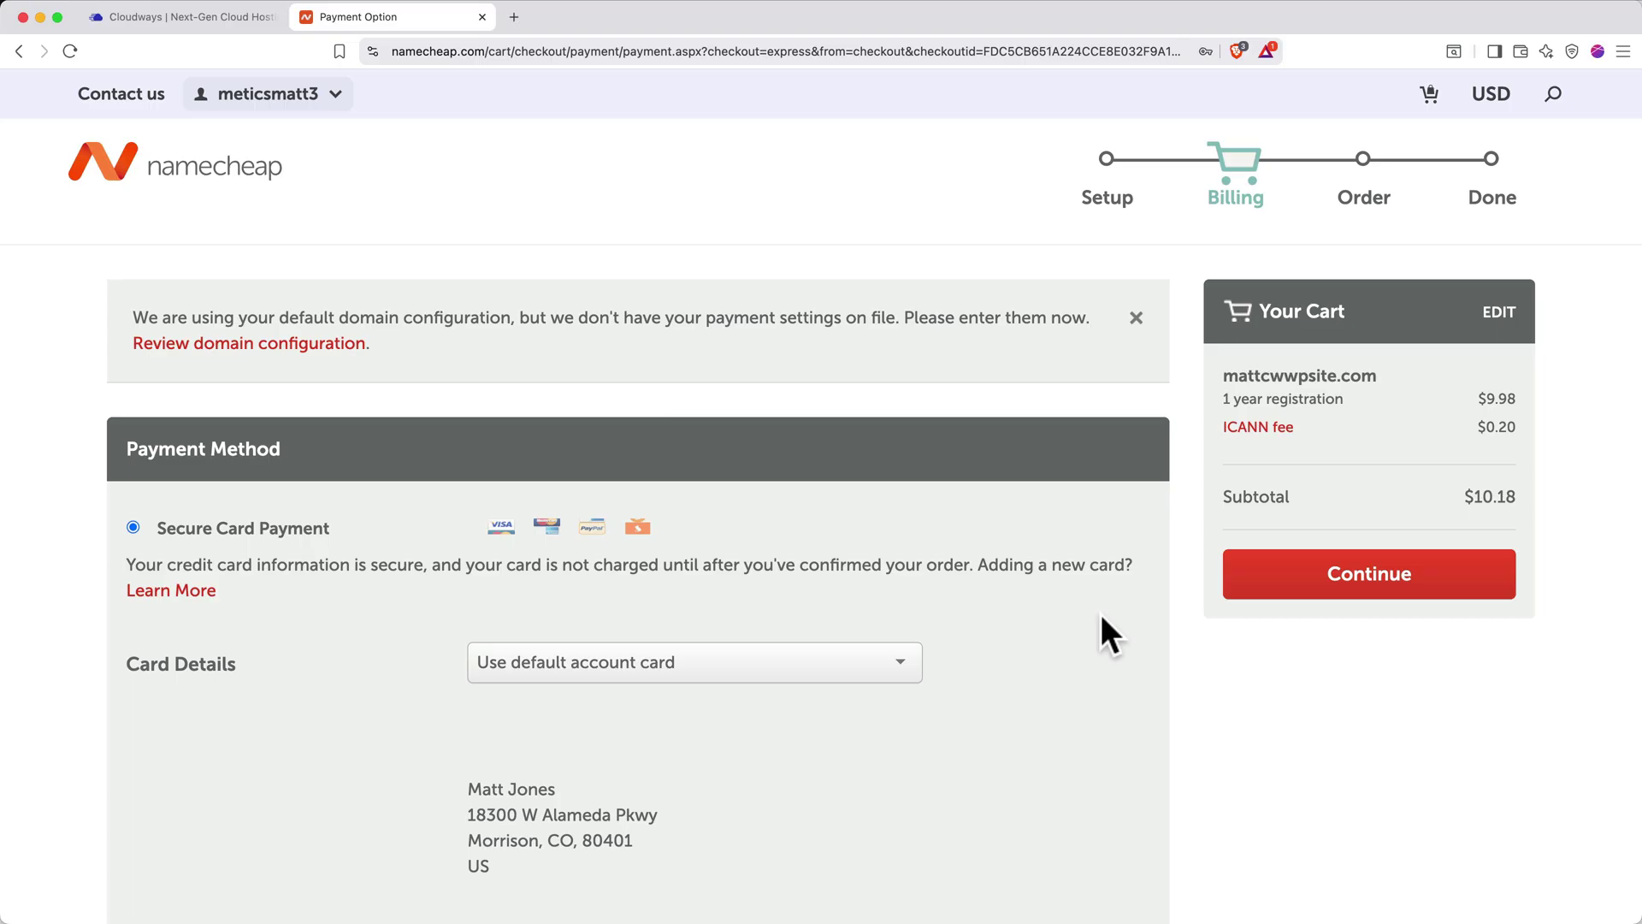
pyautogui.click(1292, 592)
pyautogui.click(1337, 472)
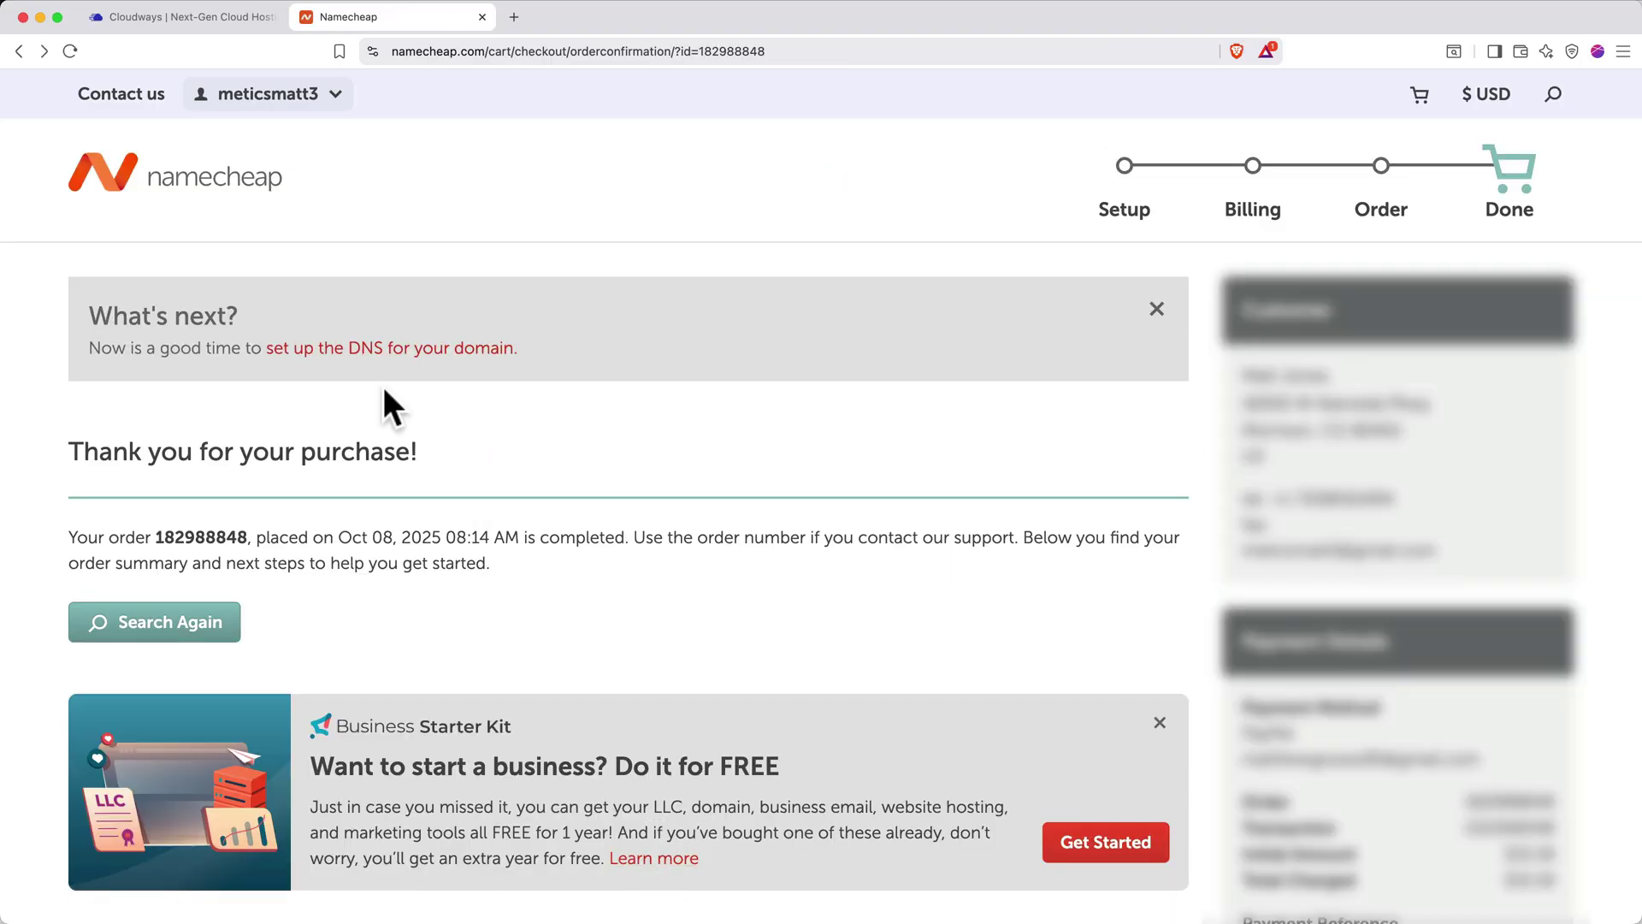
pyautogui.scroll(-8, 385, 393)
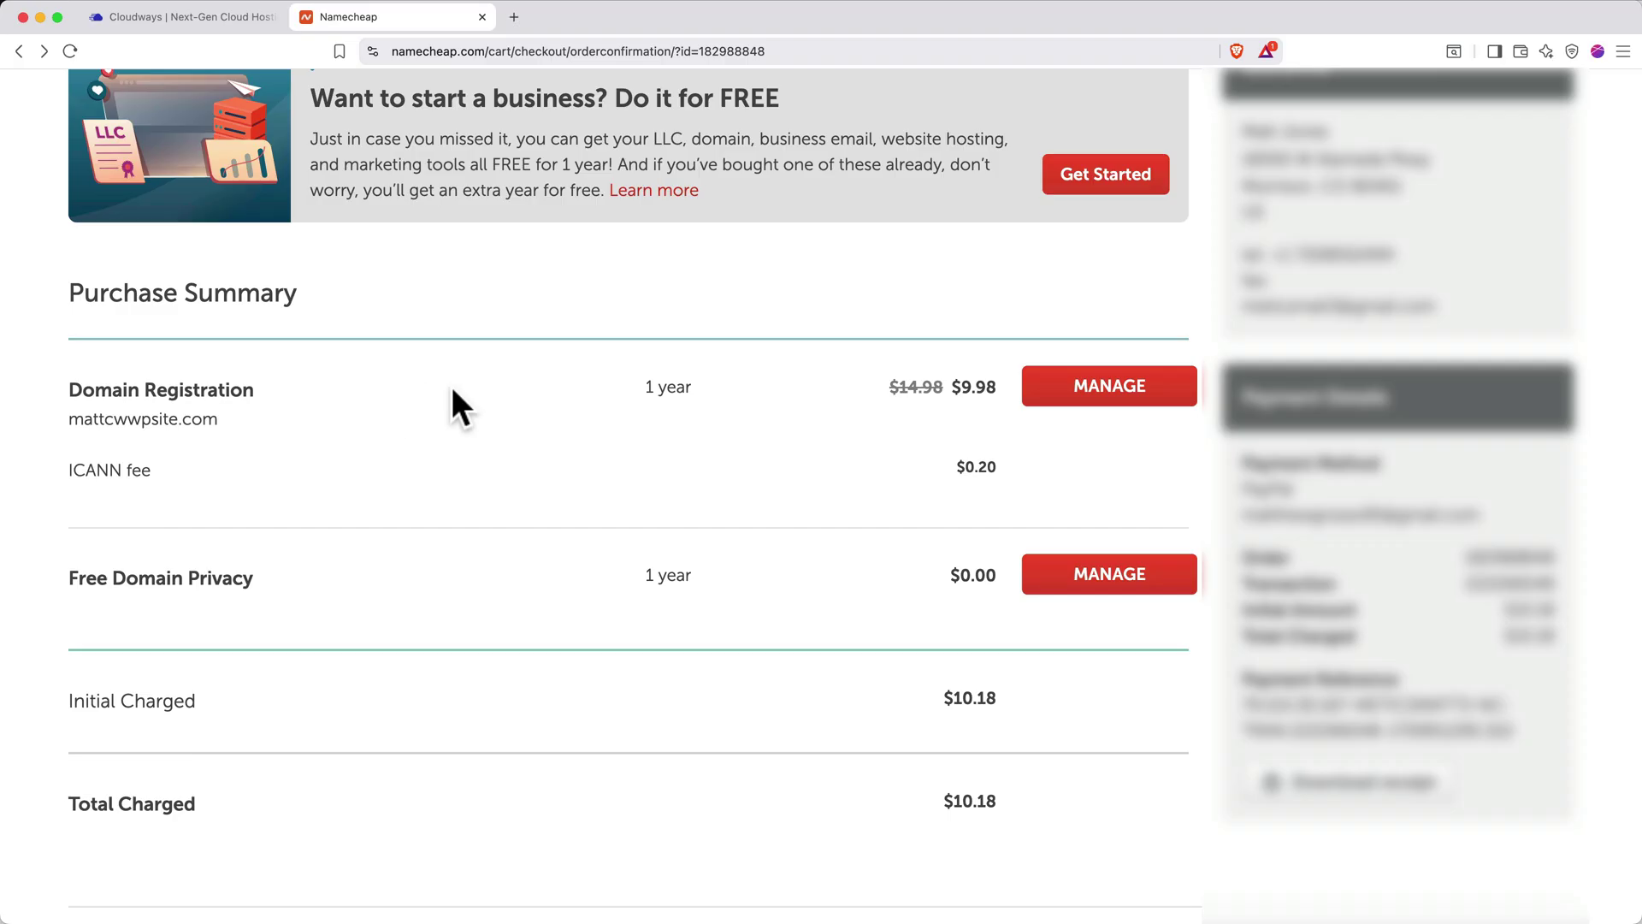
# Delete the CNAME and URL Redirect host records in mattcwwpsite.com's Advanced DNS
pyautogui.click(1081, 403)
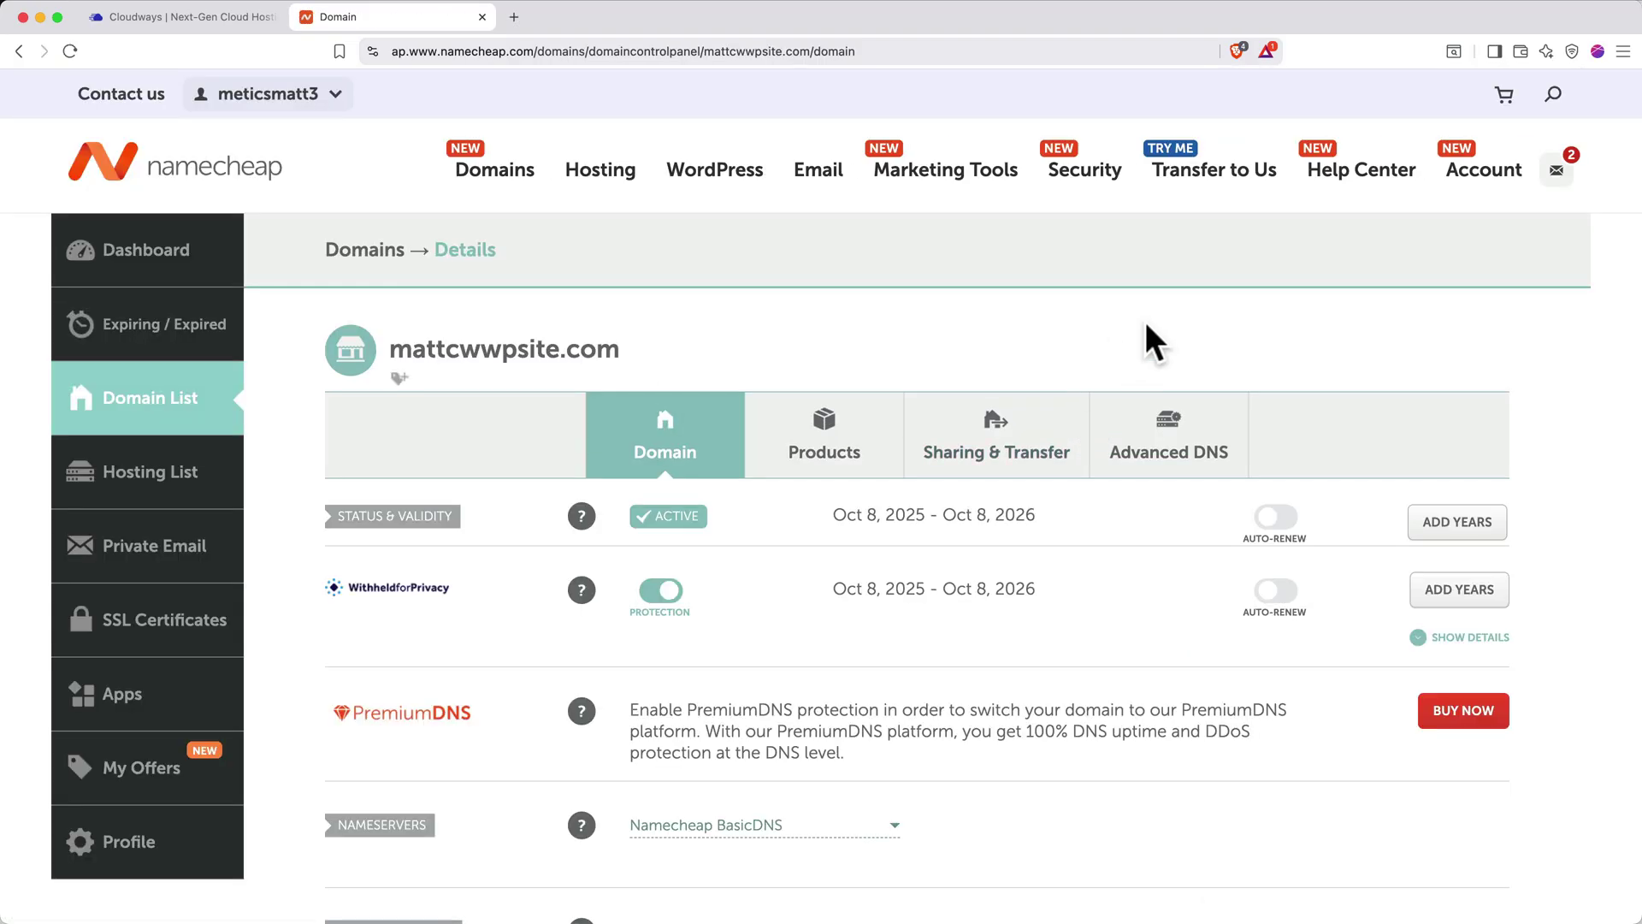
pyautogui.click(1184, 457)
pyautogui.scroll(-5, 1180, 458)
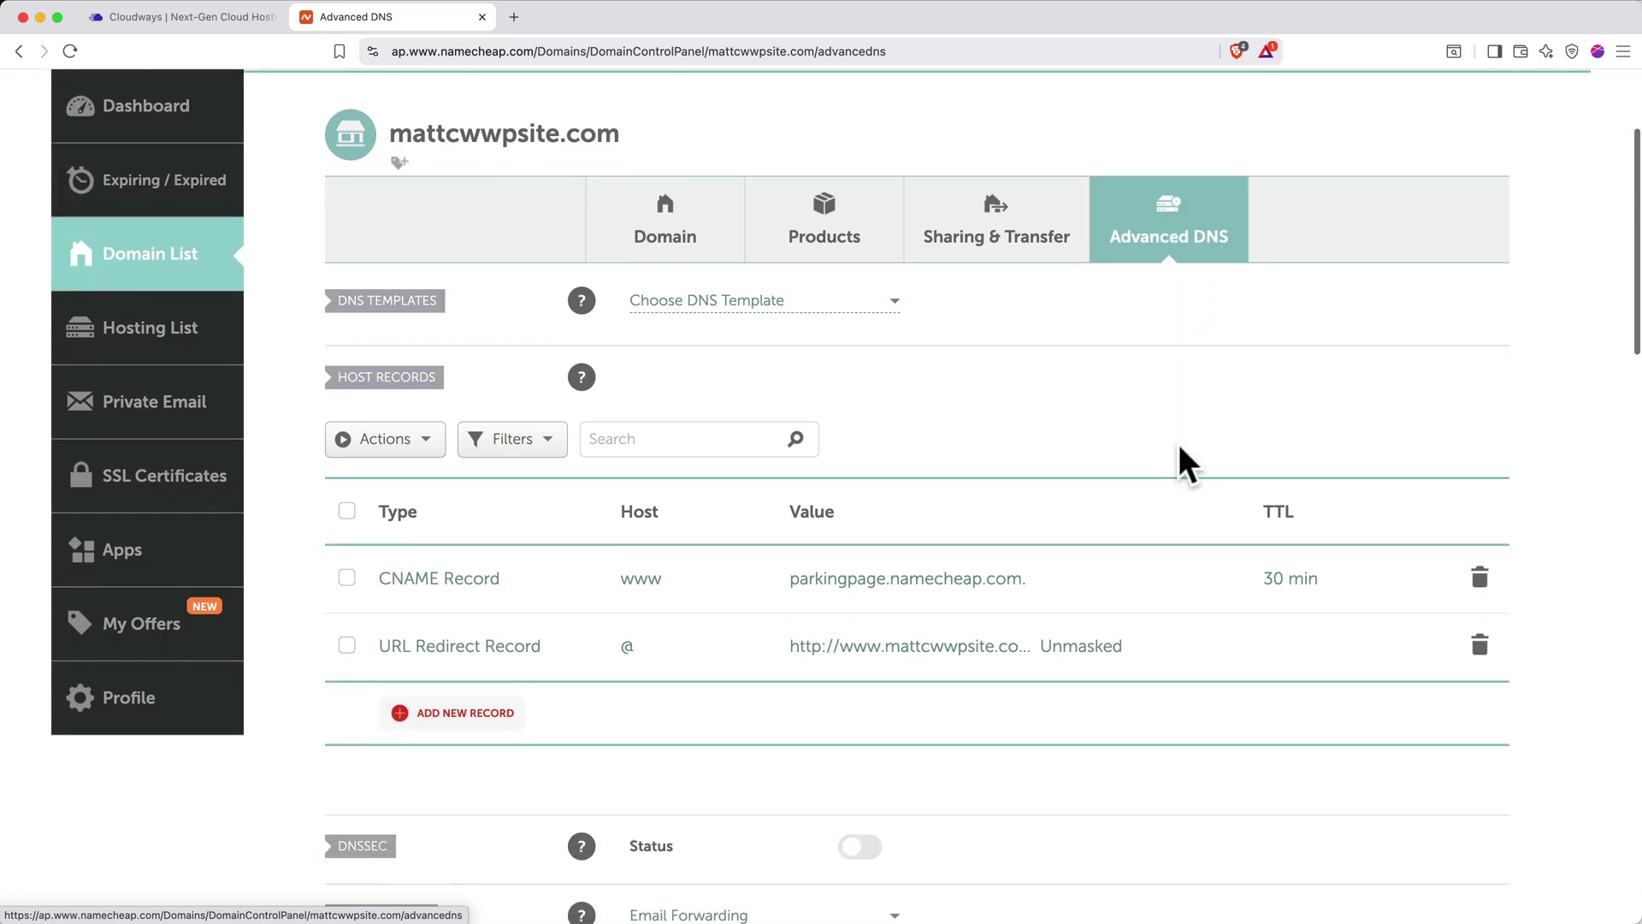
pyautogui.click(1479, 532)
pyautogui.click(1382, 629)
pyautogui.click(1478, 531)
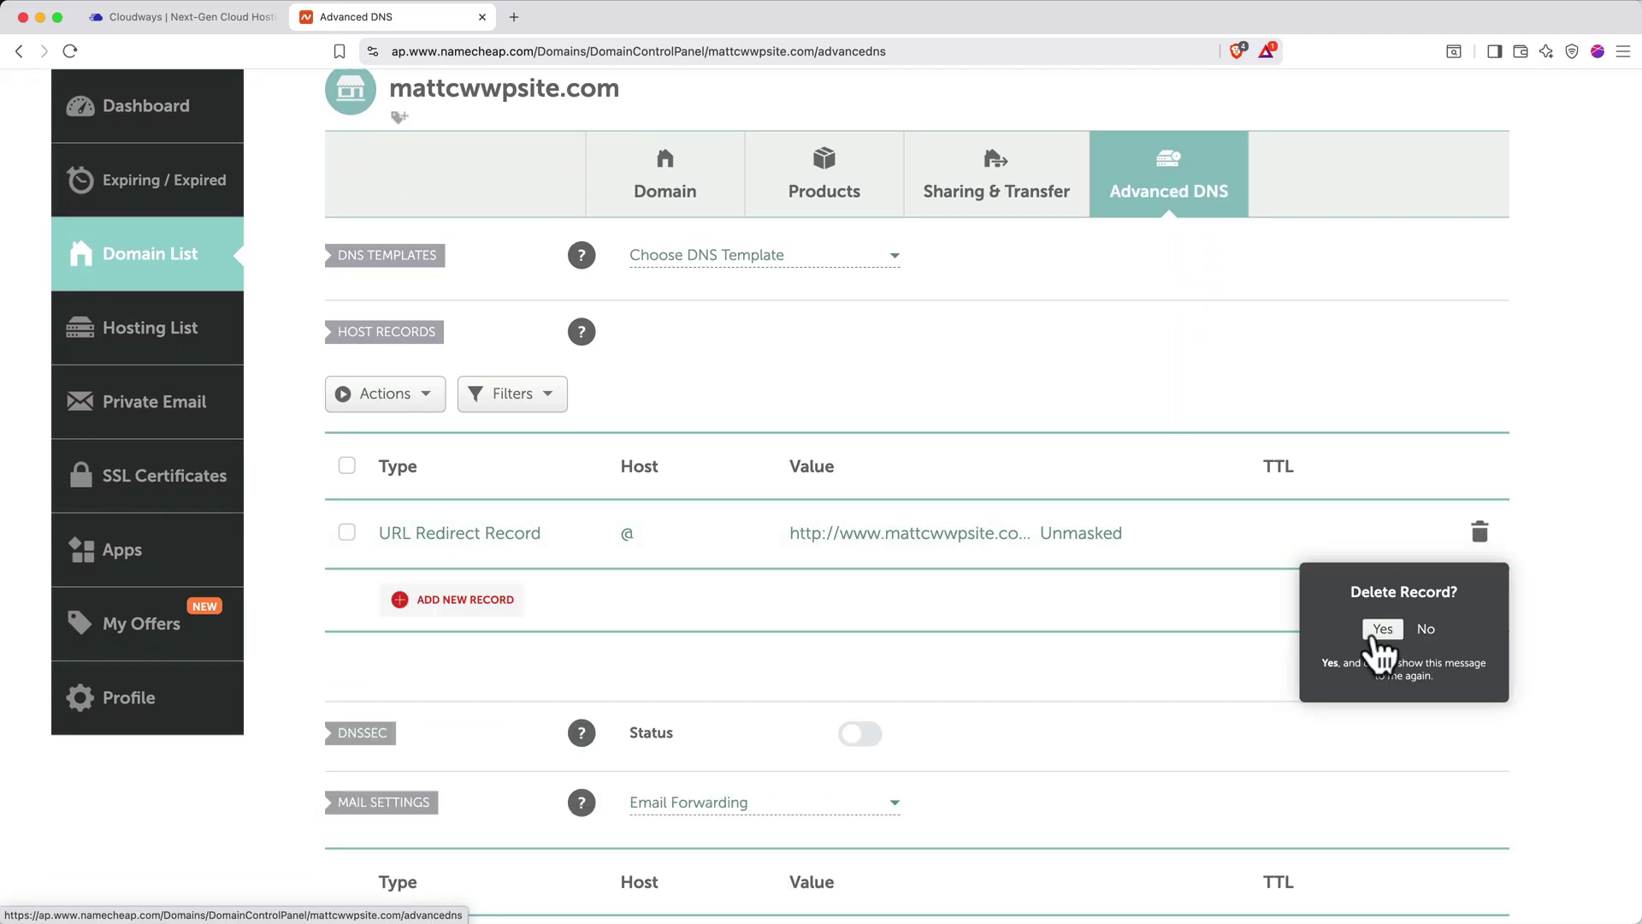
pyautogui.click(1378, 627)
# Copy the server's public IP 138.197.126.2 from Cloudways and return to the DNS settings
pyautogui.click(256, 12)
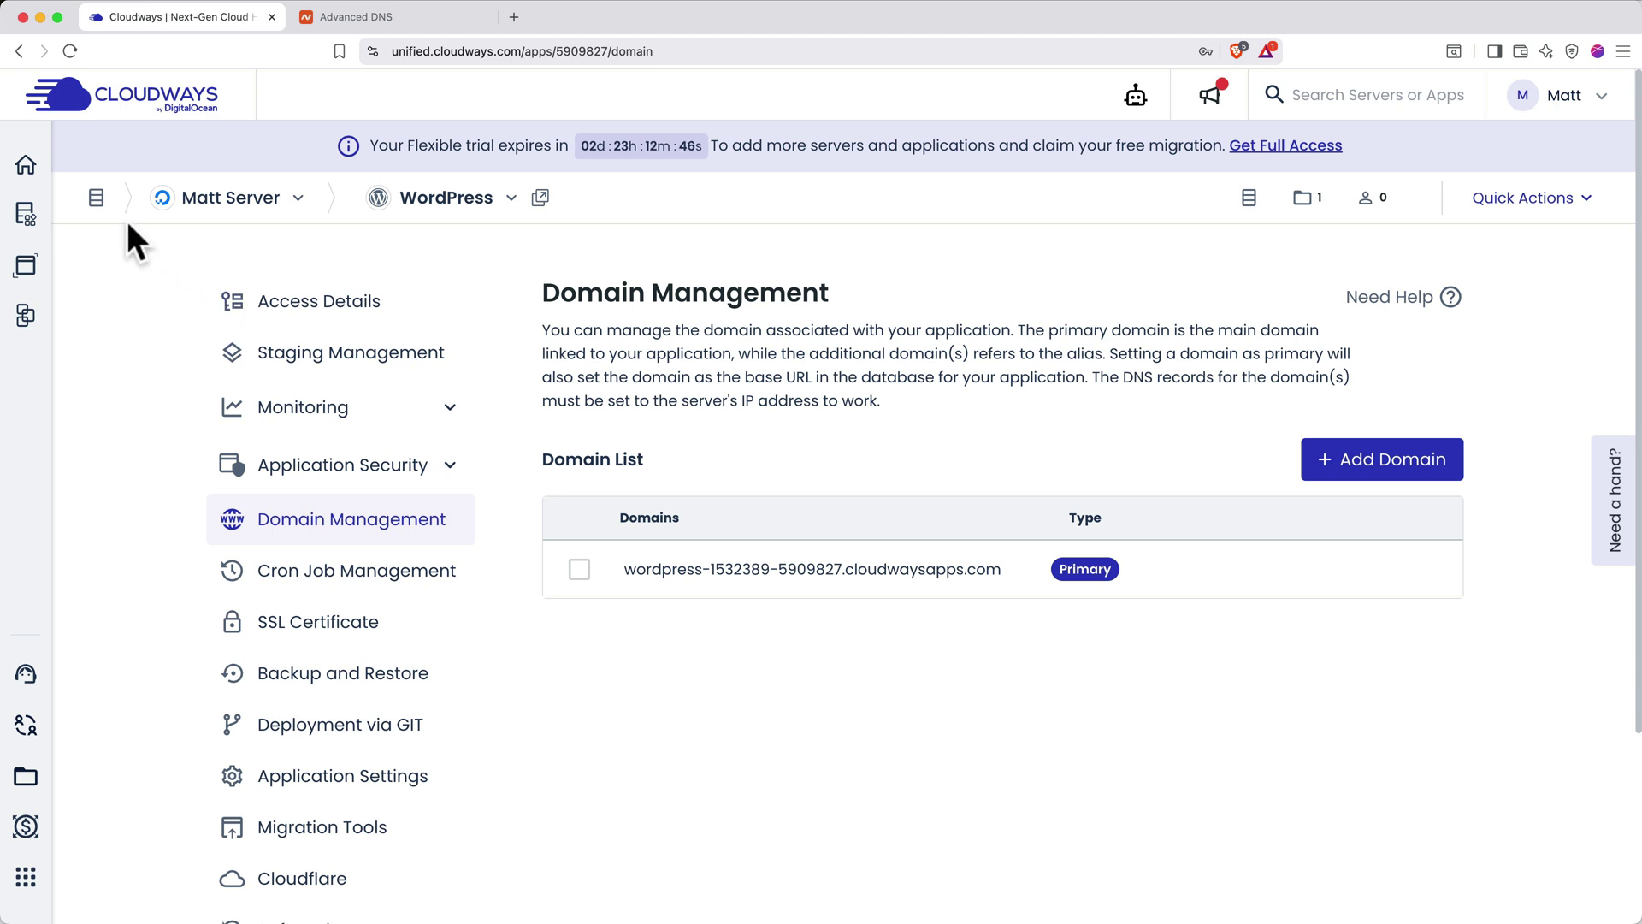
pyautogui.click(95, 198)
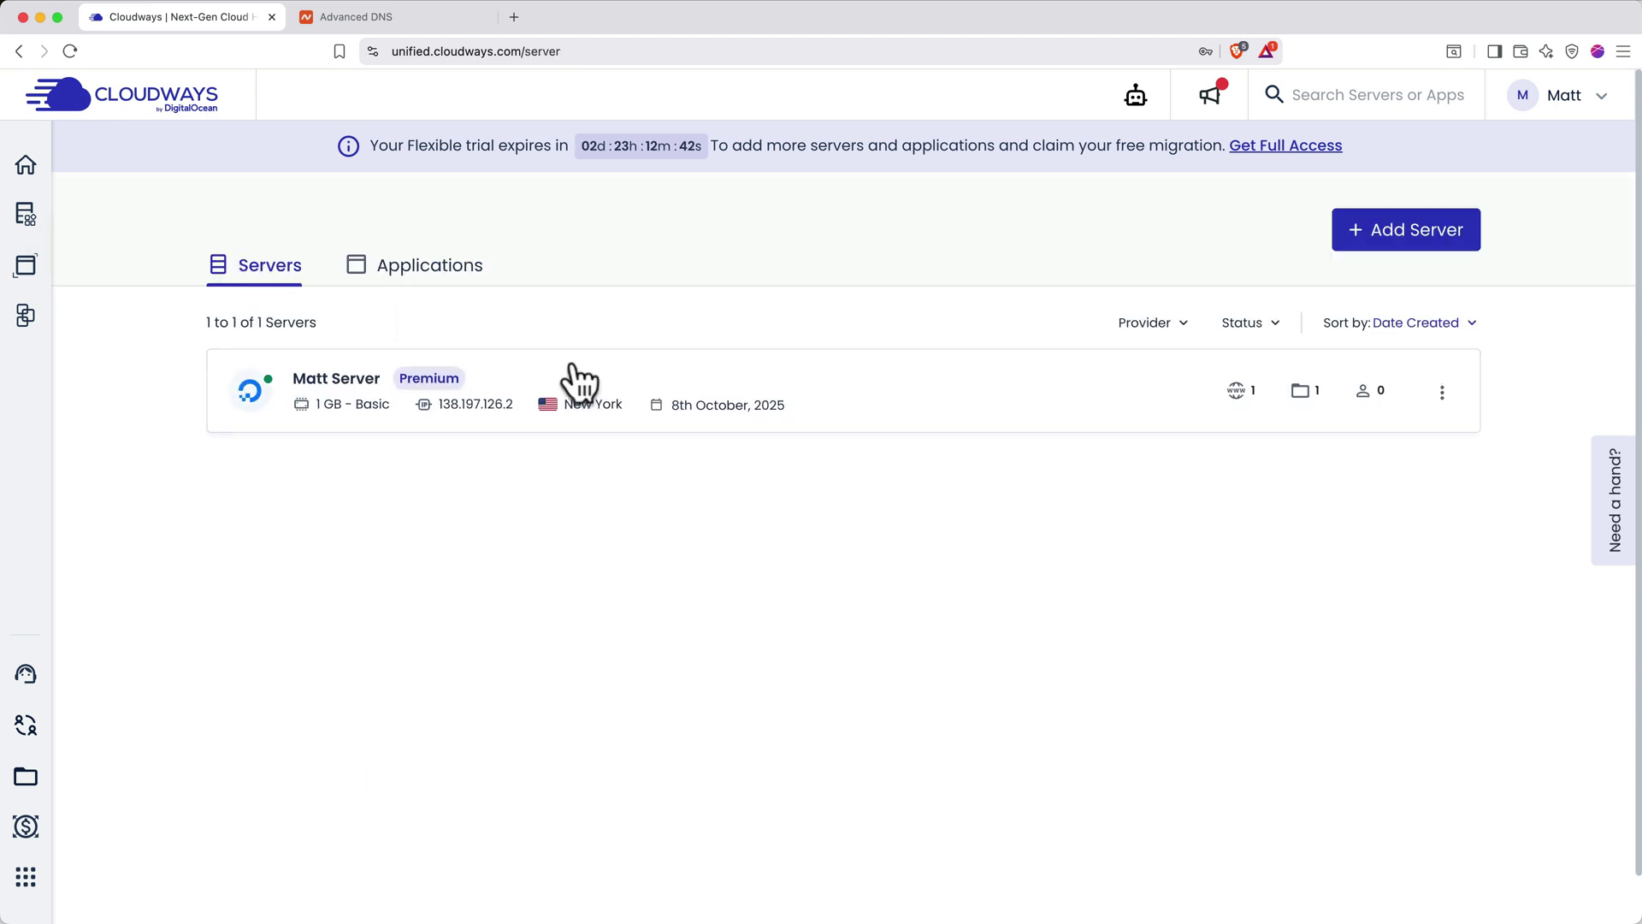
pyautogui.click(587, 385)
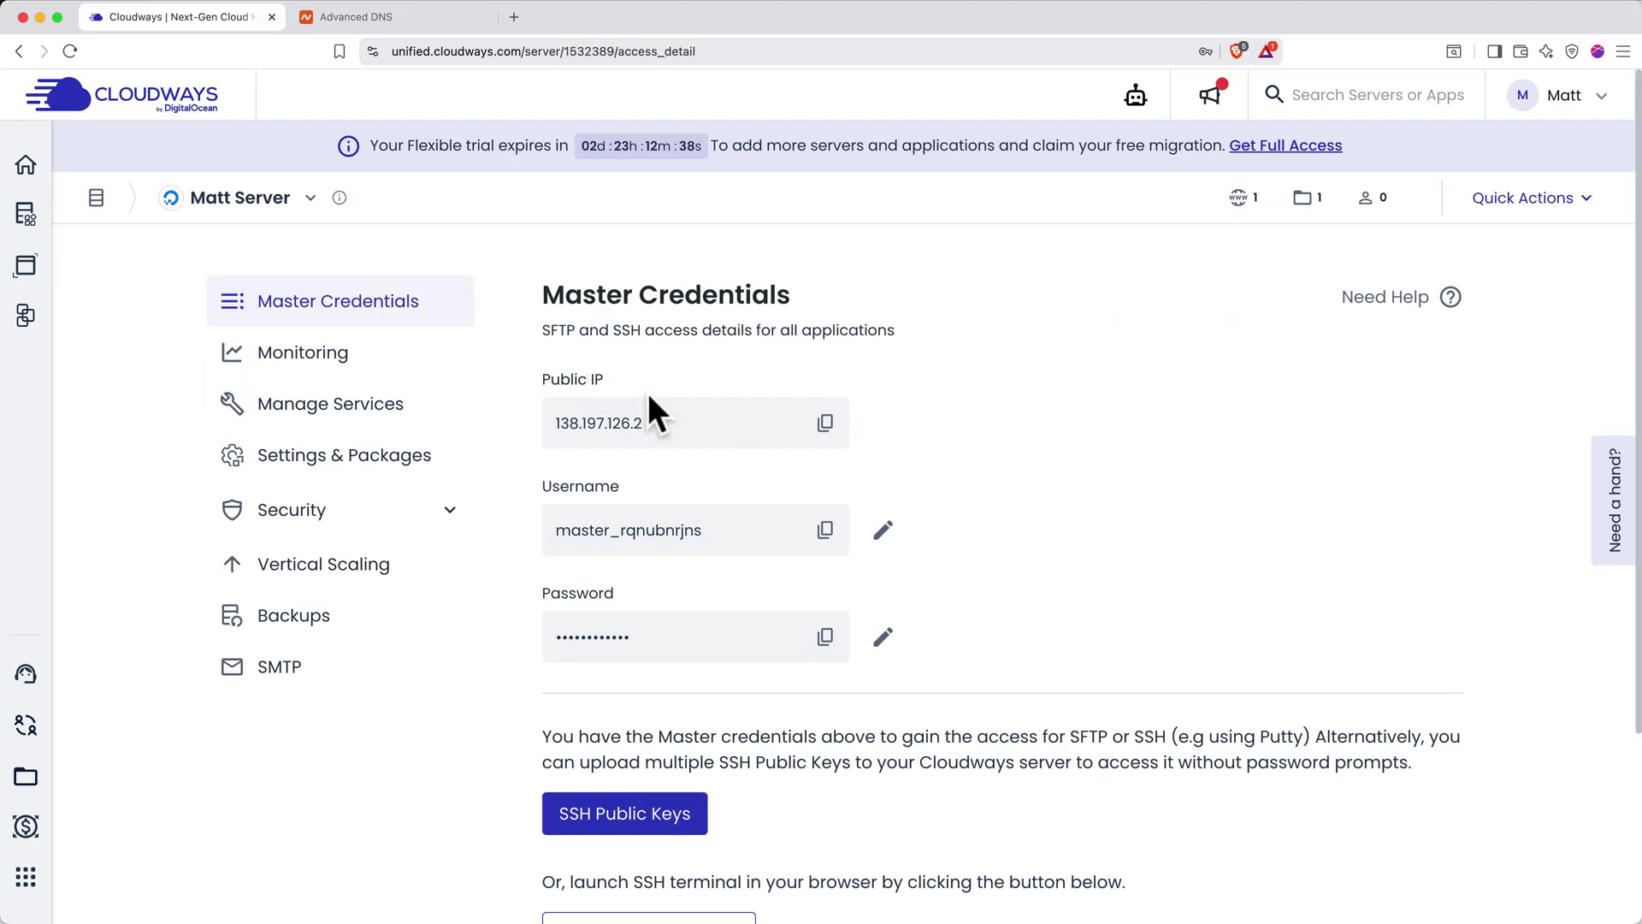
pyautogui.click(825, 432)
pyautogui.click(445, 13)
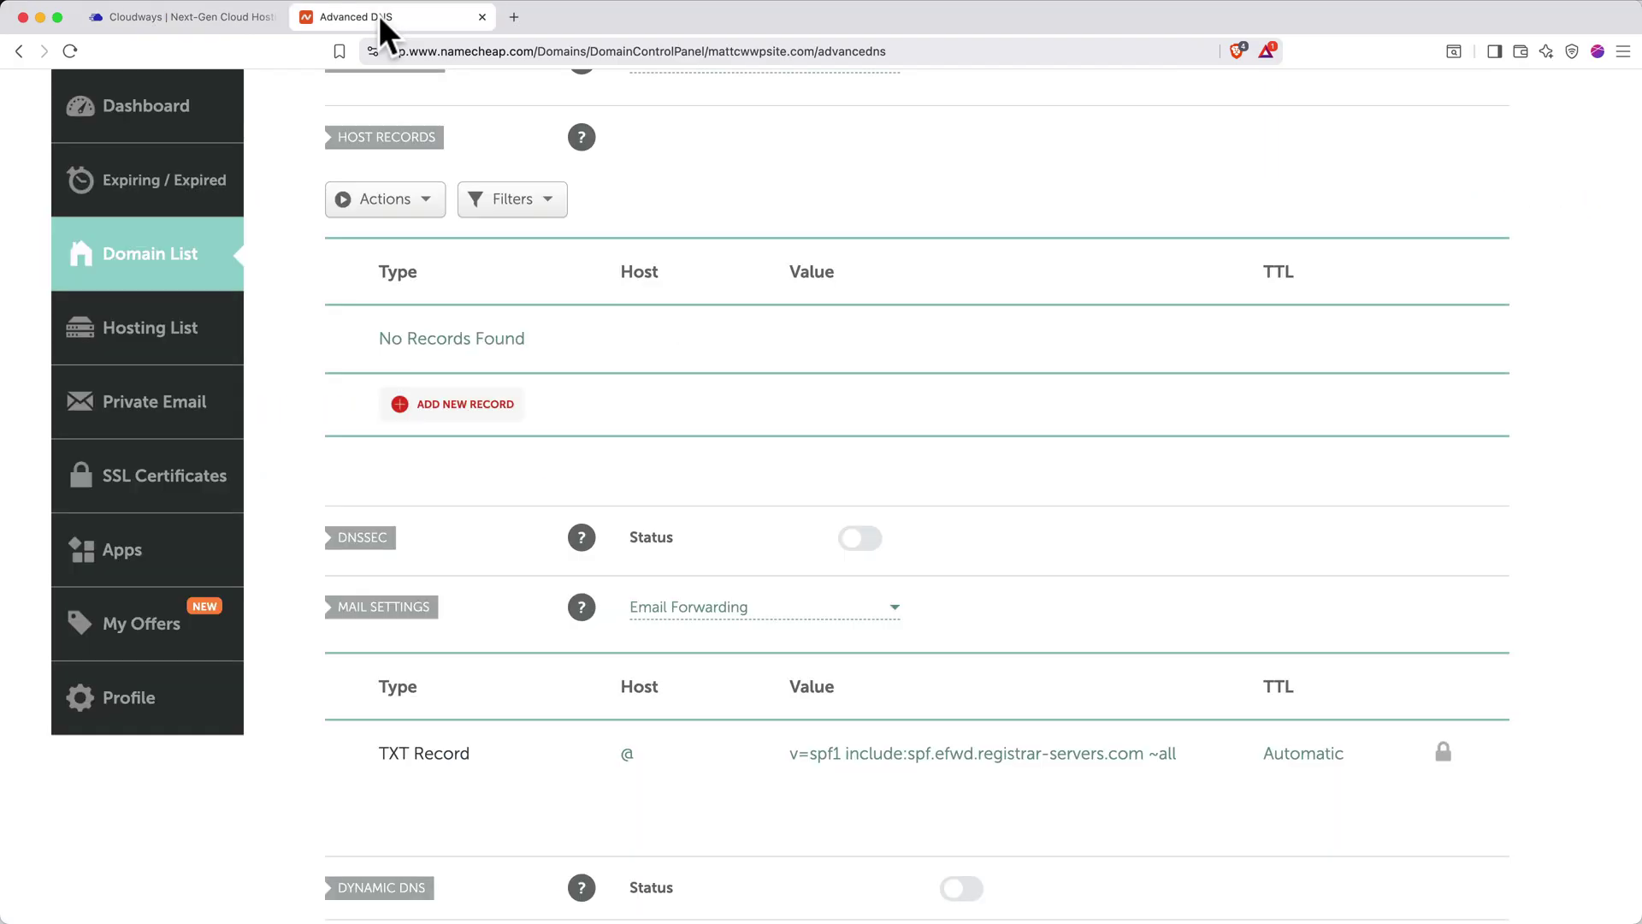
# Add an A record with host @ pointing to the pasted server IP 138.197.126.2
pyautogui.click(454, 402)
pyautogui.click(446, 373)
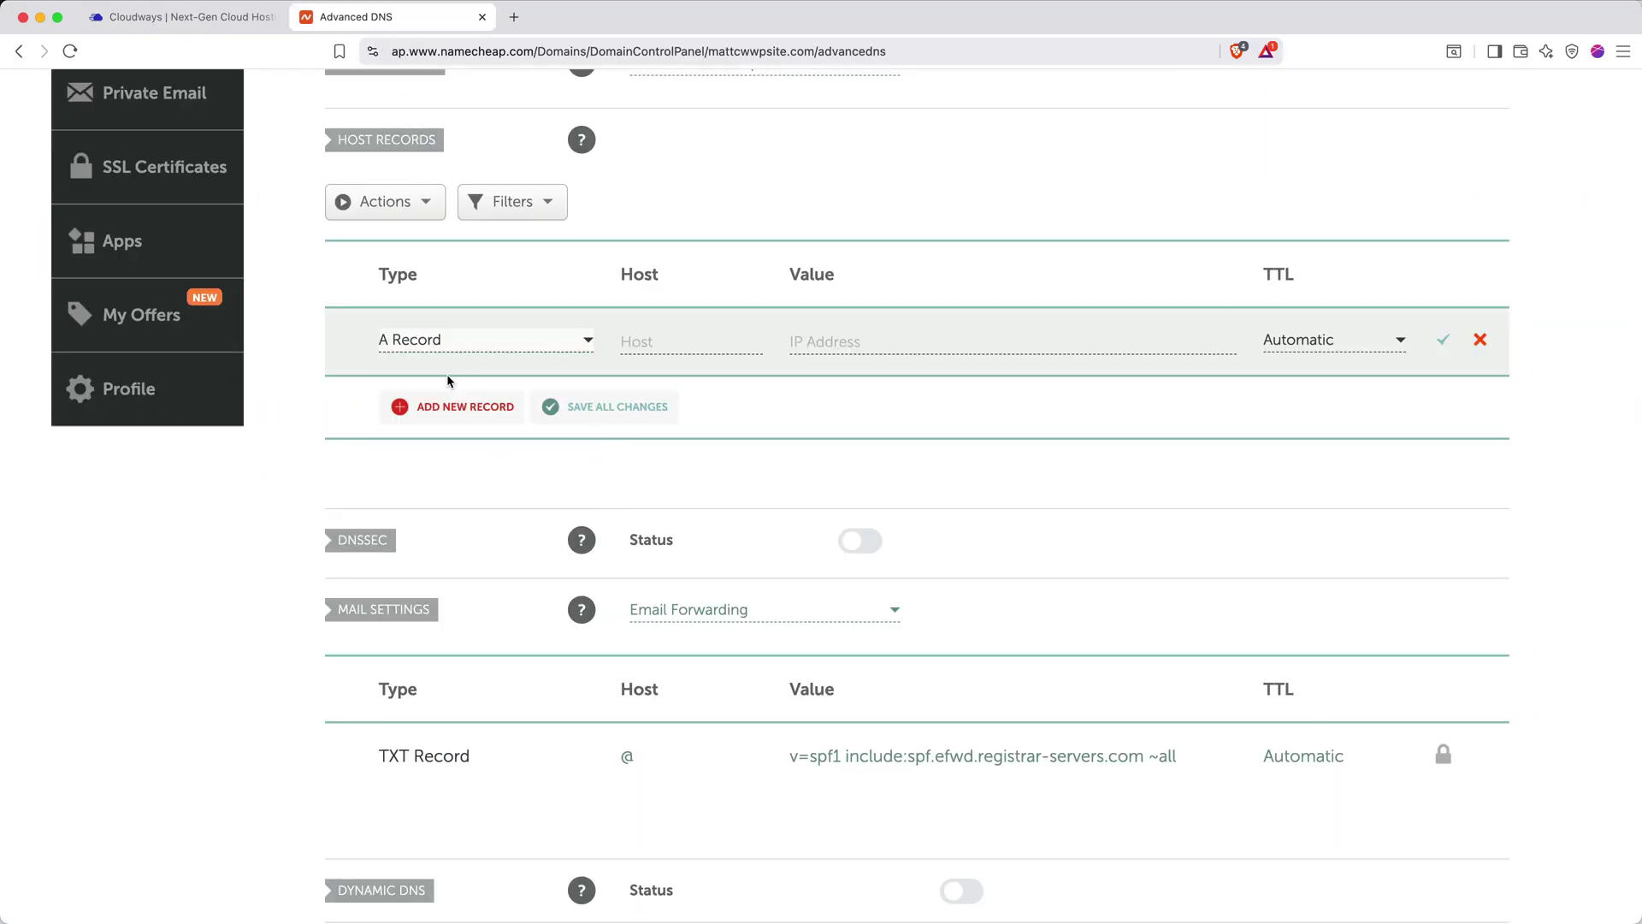
pyautogui.click(650, 349)
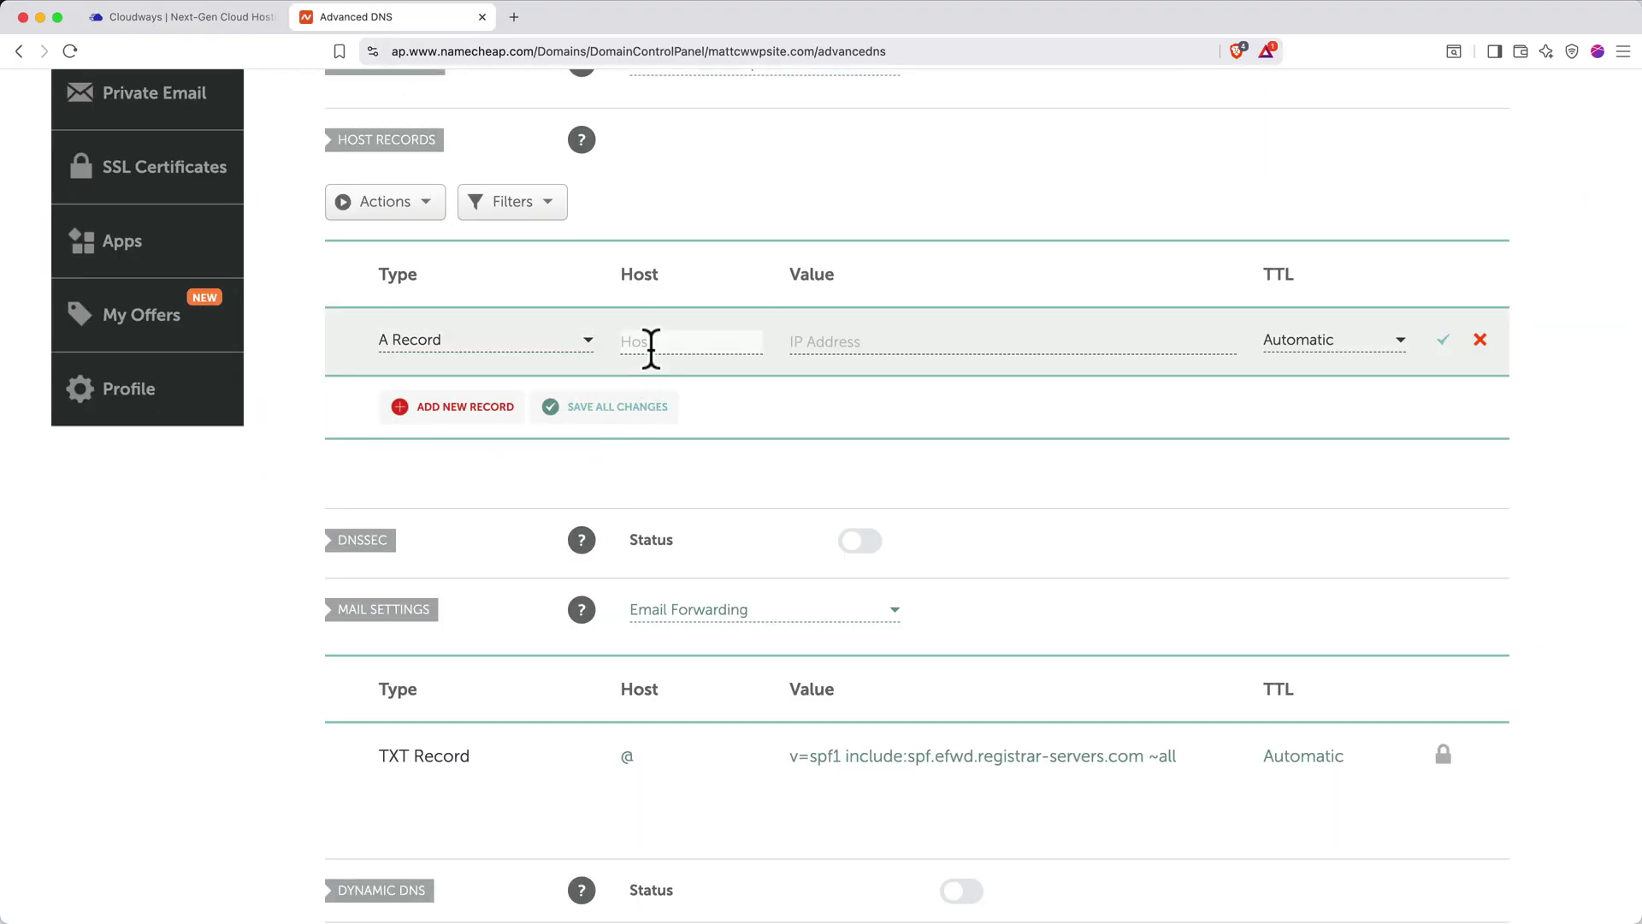
pyautogui.write('@')
pyautogui.click(796, 341)
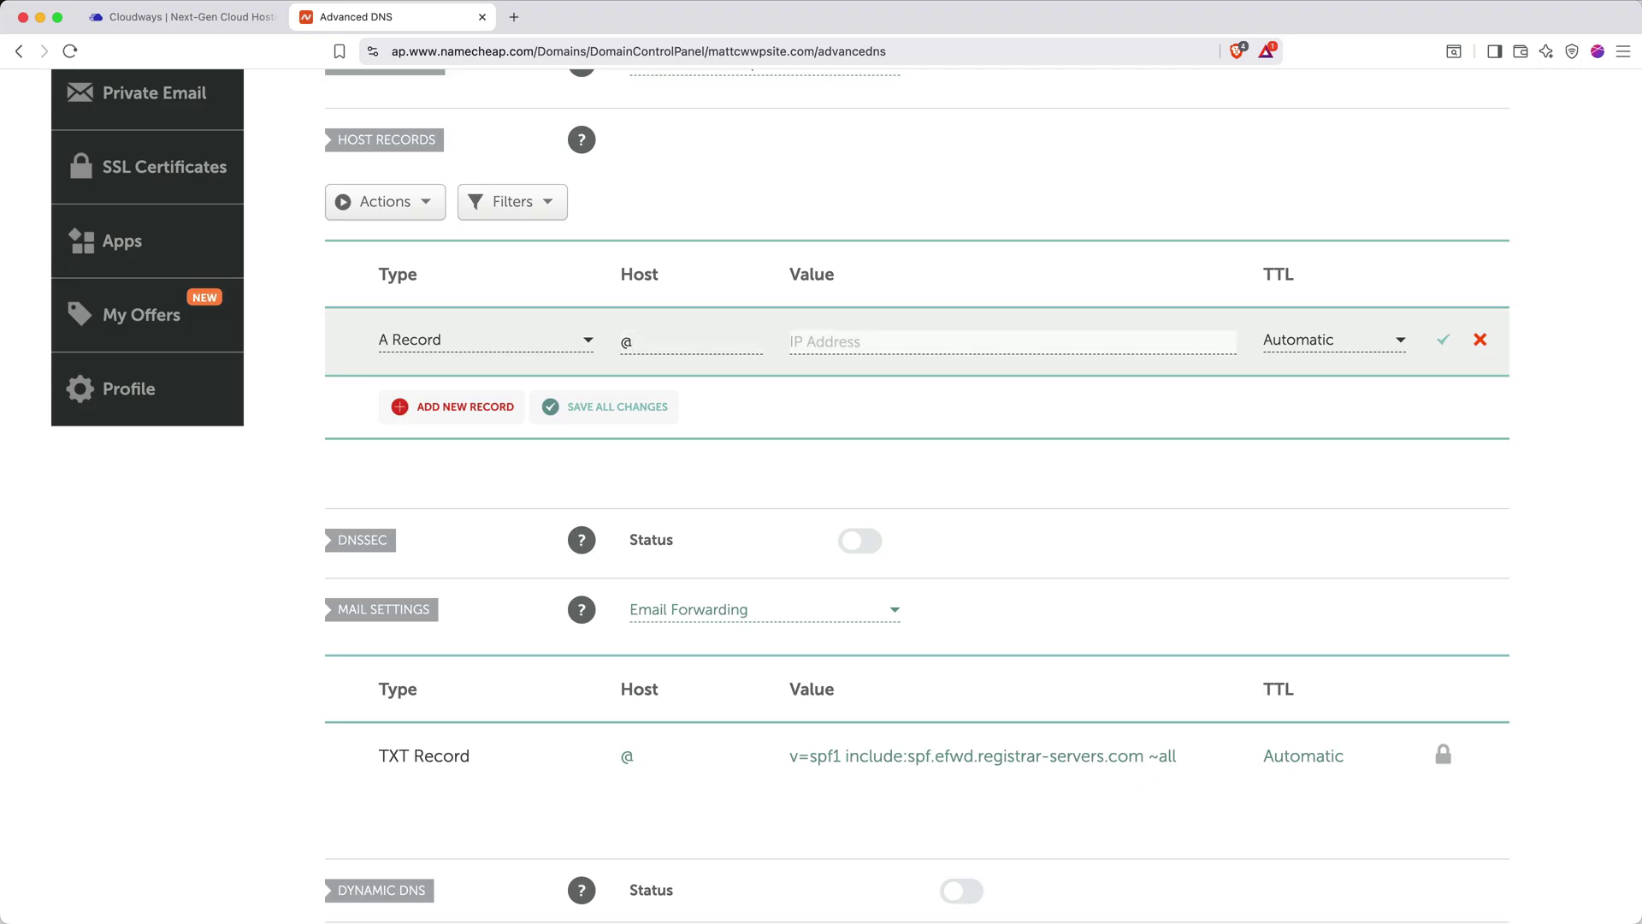
pyautogui.press('super+v')
pyautogui.click(1446, 342)
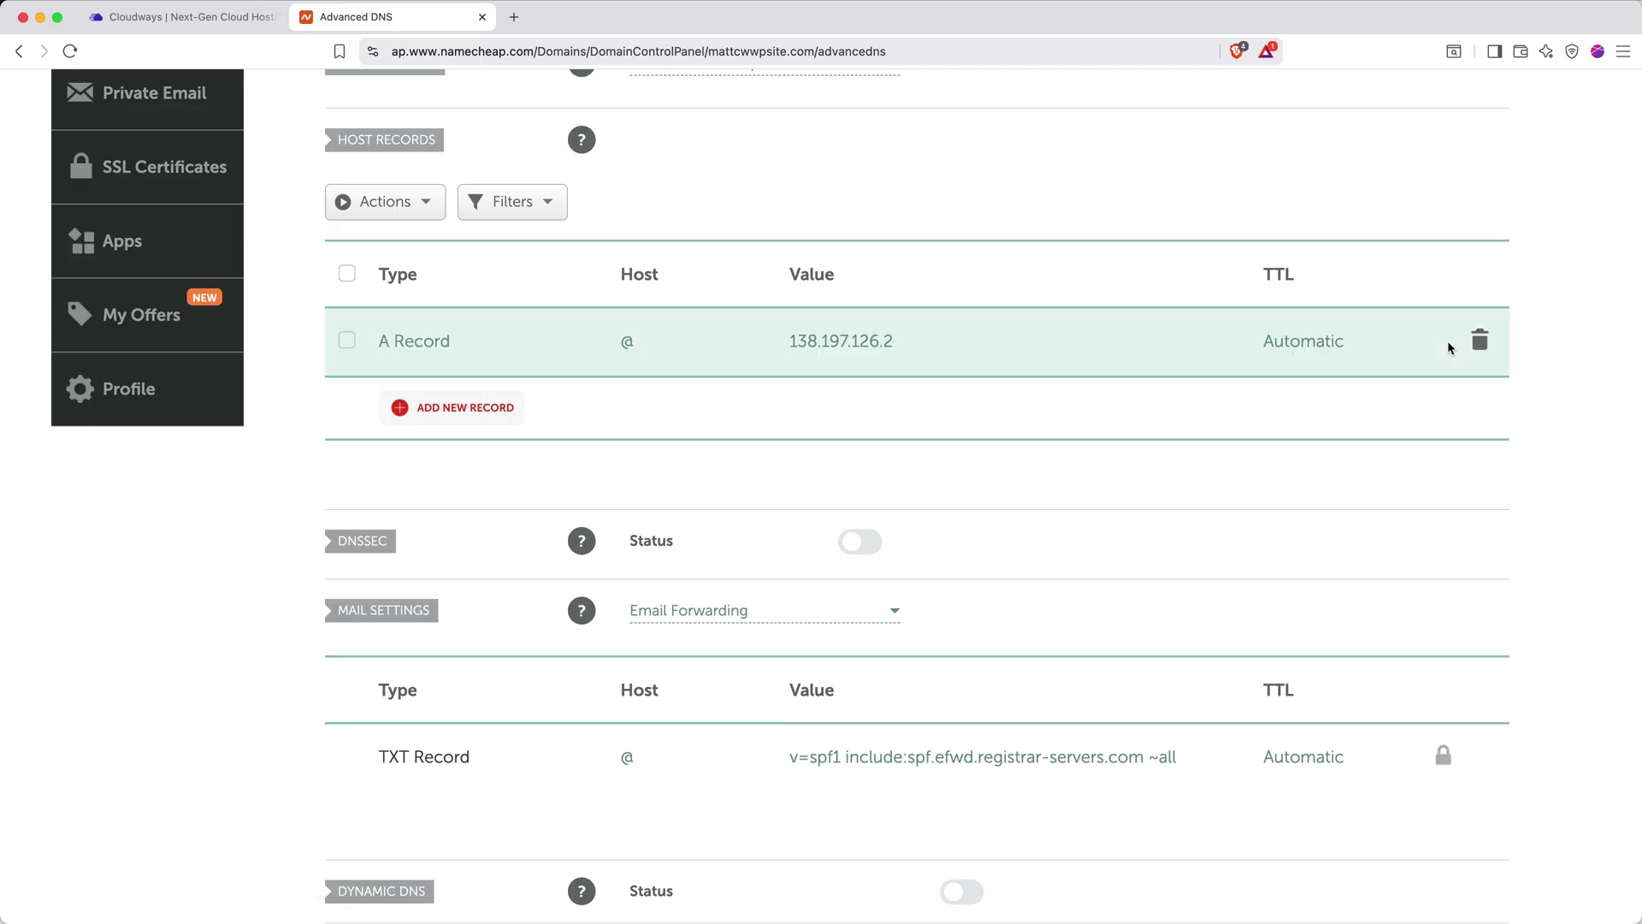
# Add a CNAME record with host www targeting mattcwwpsite.com
pyautogui.click(506, 413)
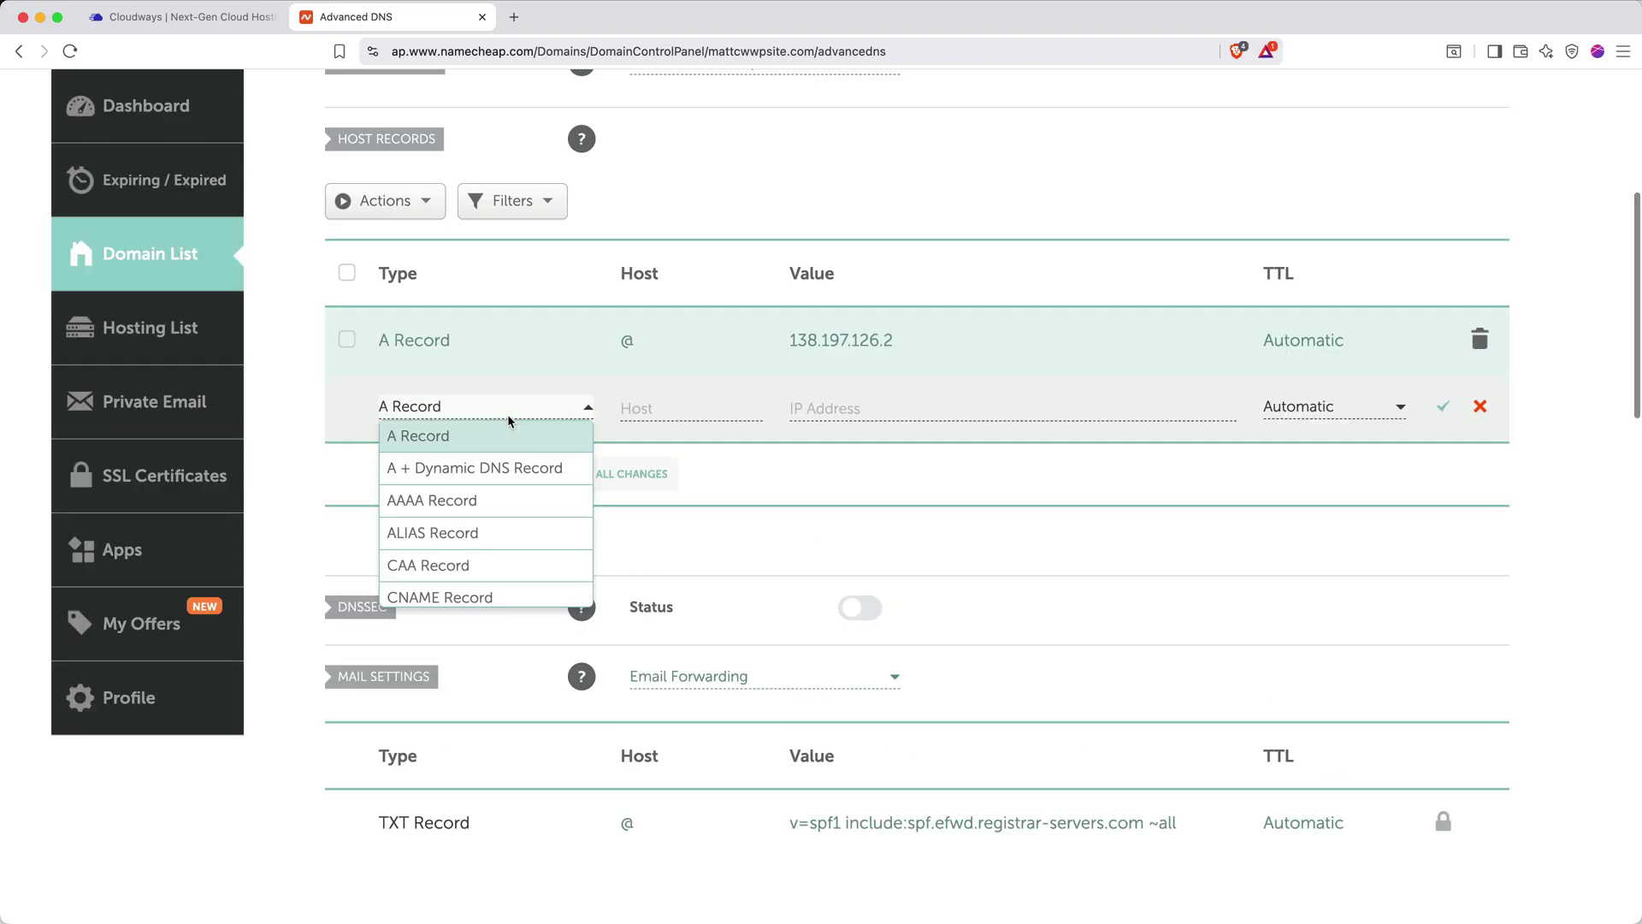
pyautogui.click(467, 598)
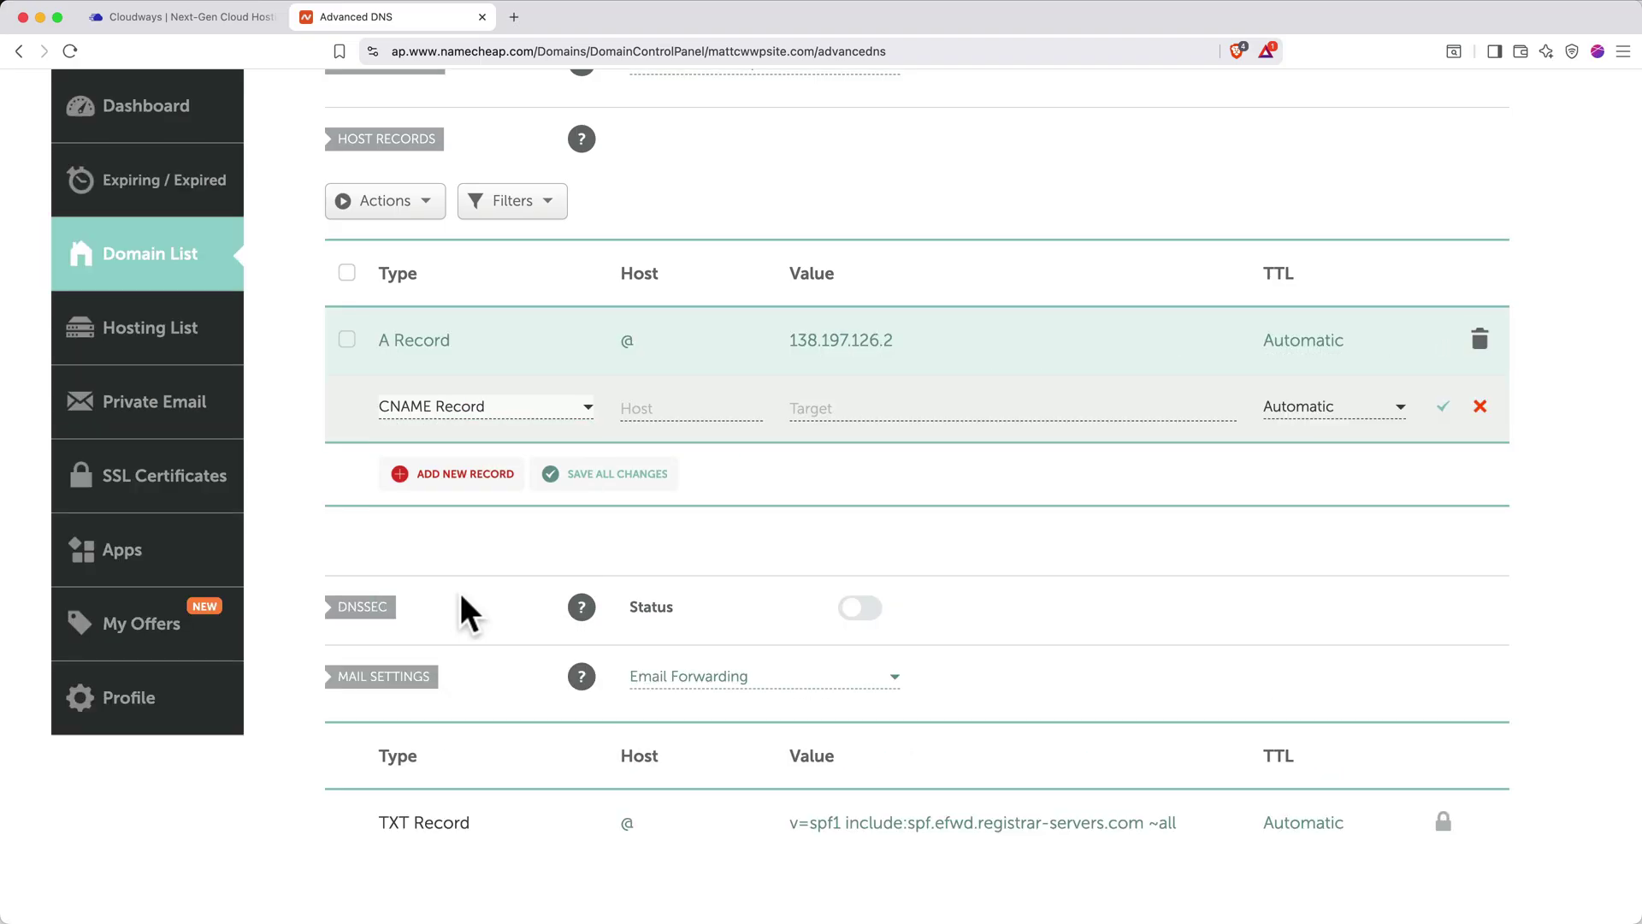
pyautogui.click(649, 409)
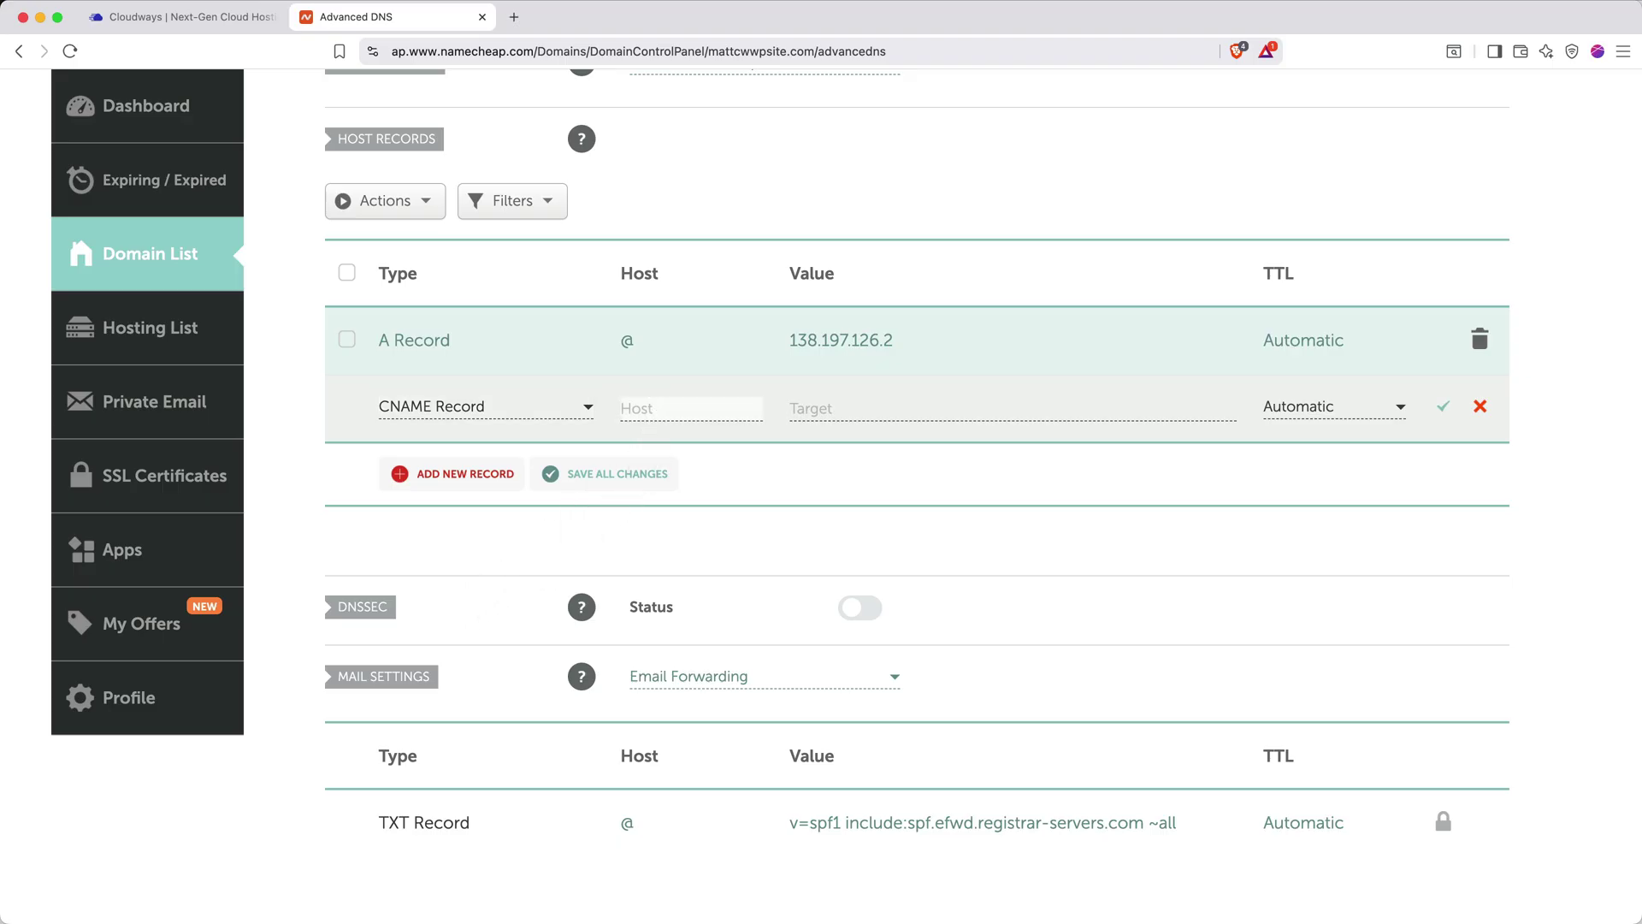
pyautogui.write('www')
pyautogui.press('Tab')
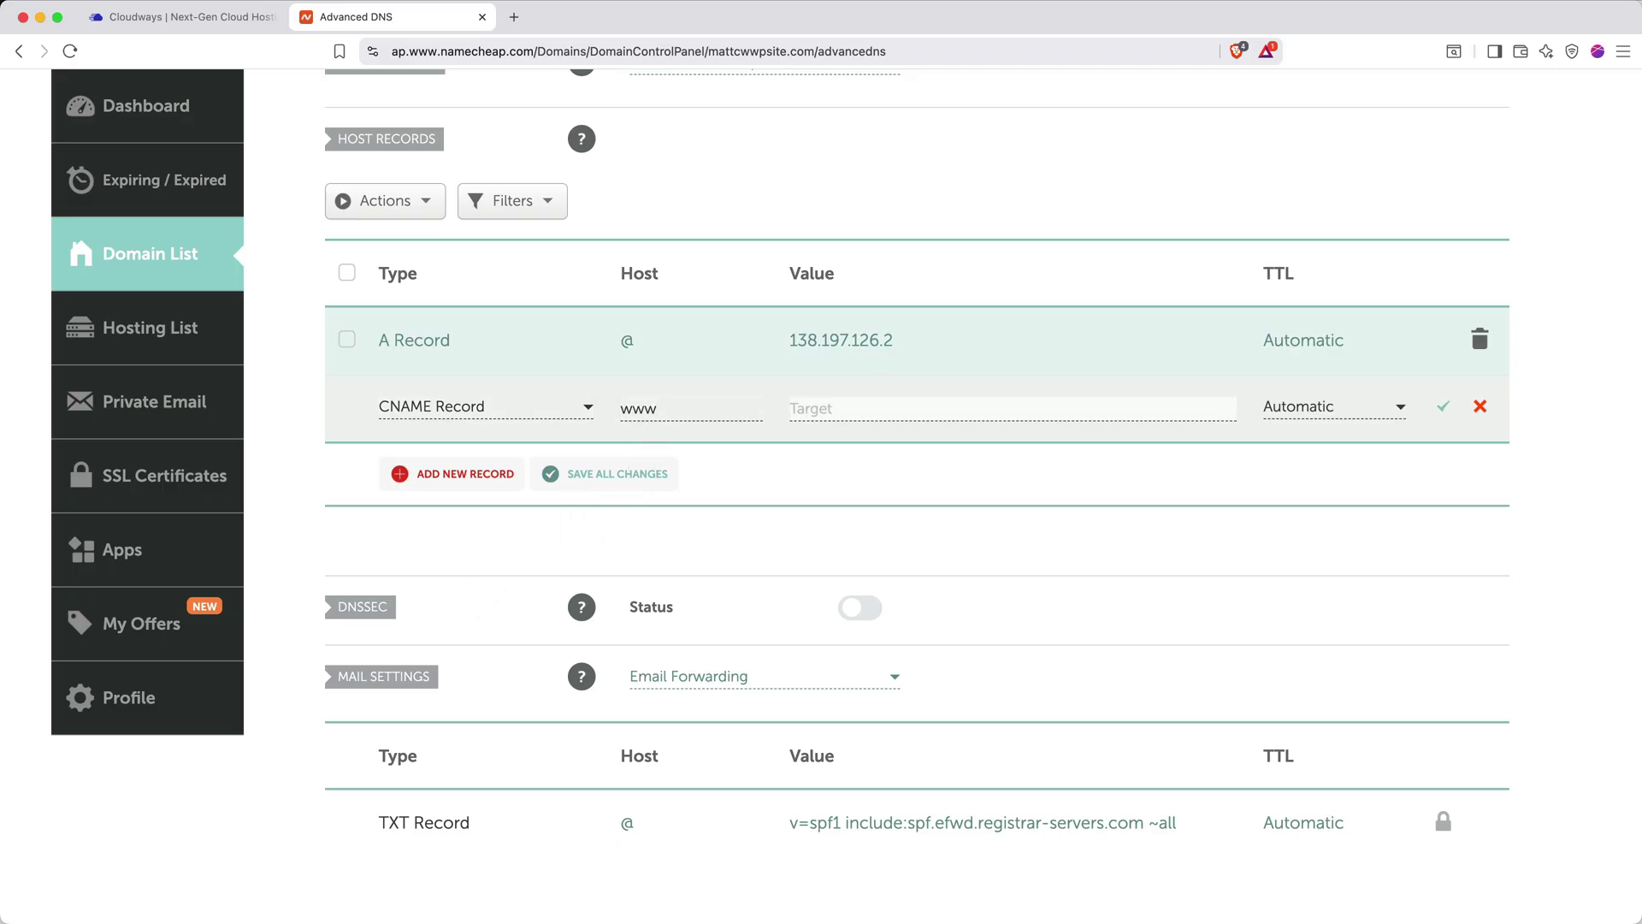
pyautogui.write('mattcwwpsite.com')
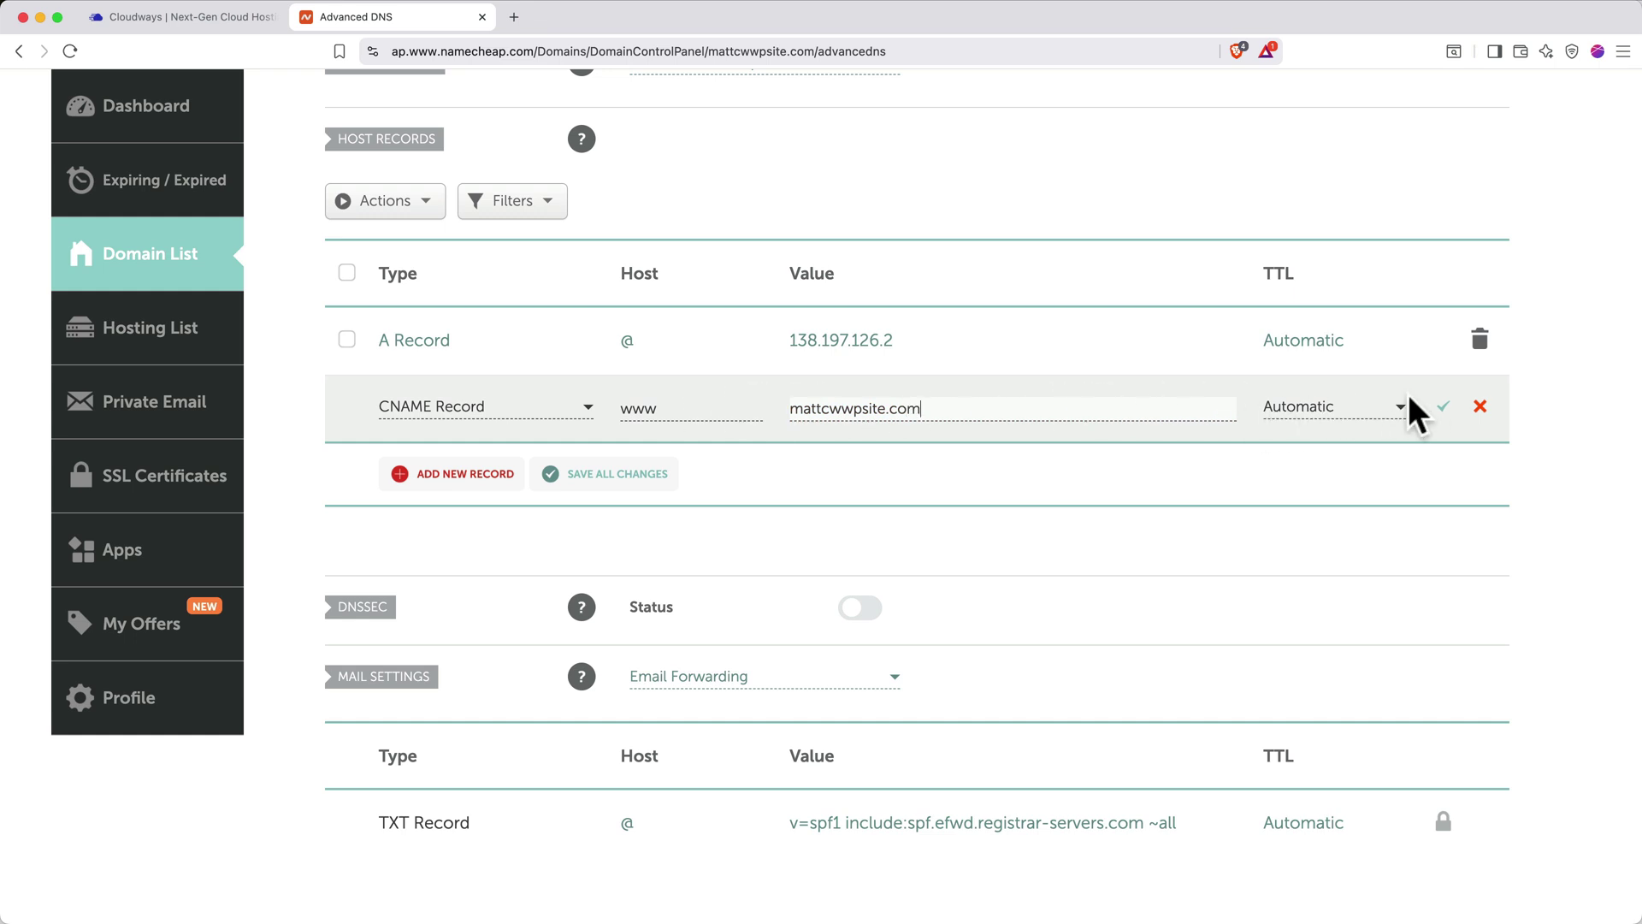
pyautogui.click(1442, 409)
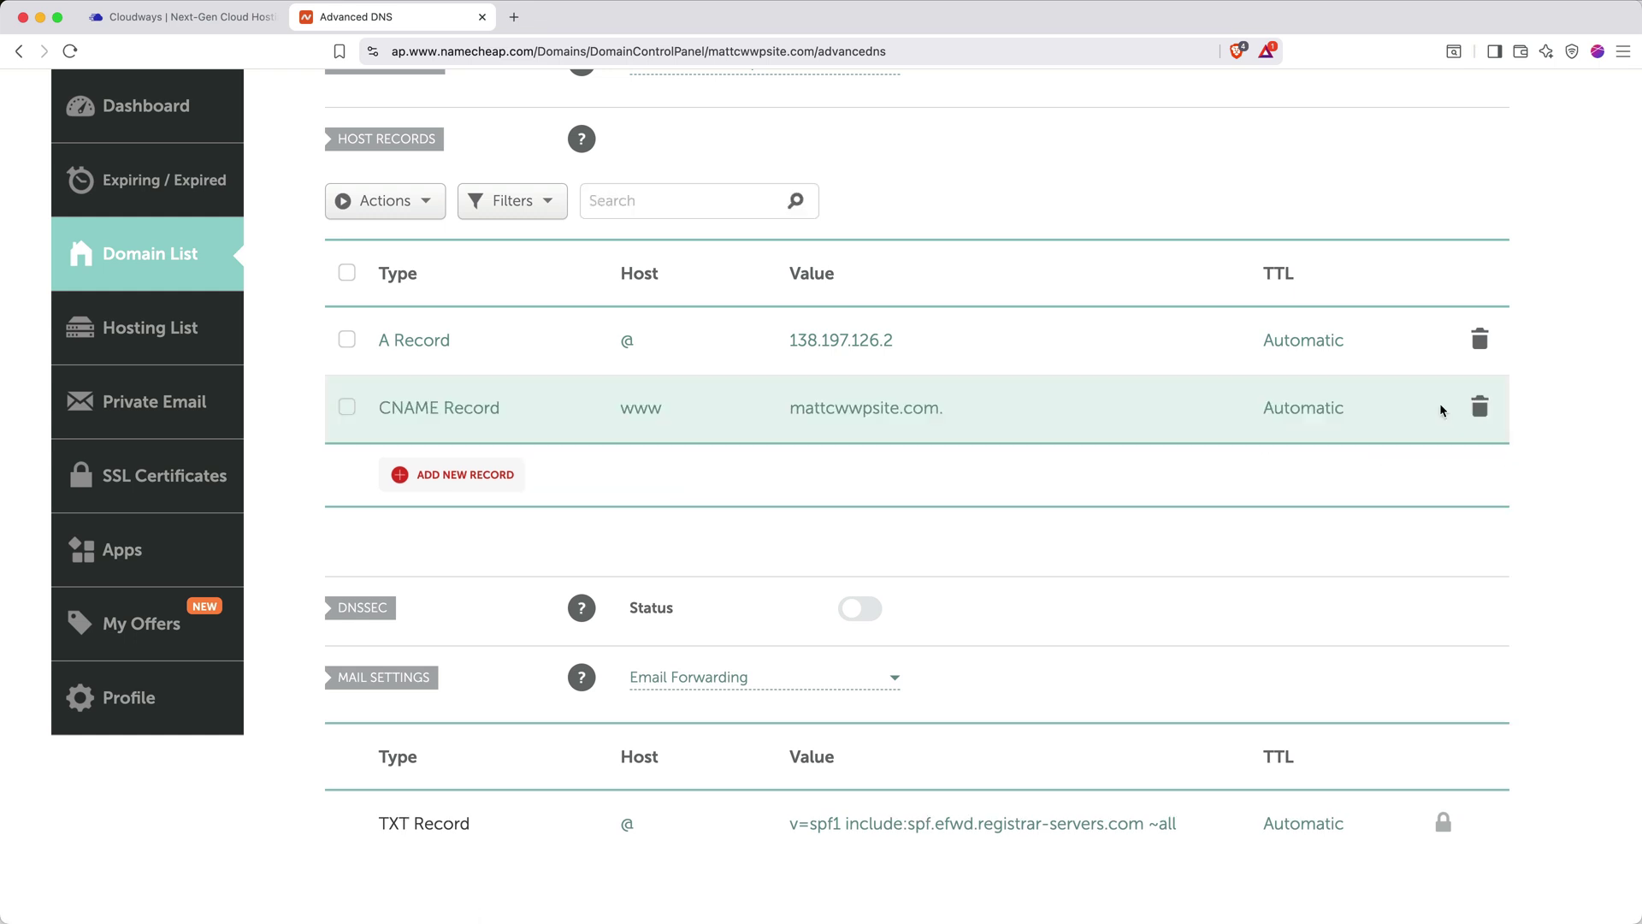
# Add mattcwwpsite.com as a domain on the server's WordPress application in Cloudways
pyautogui.click(238, 17)
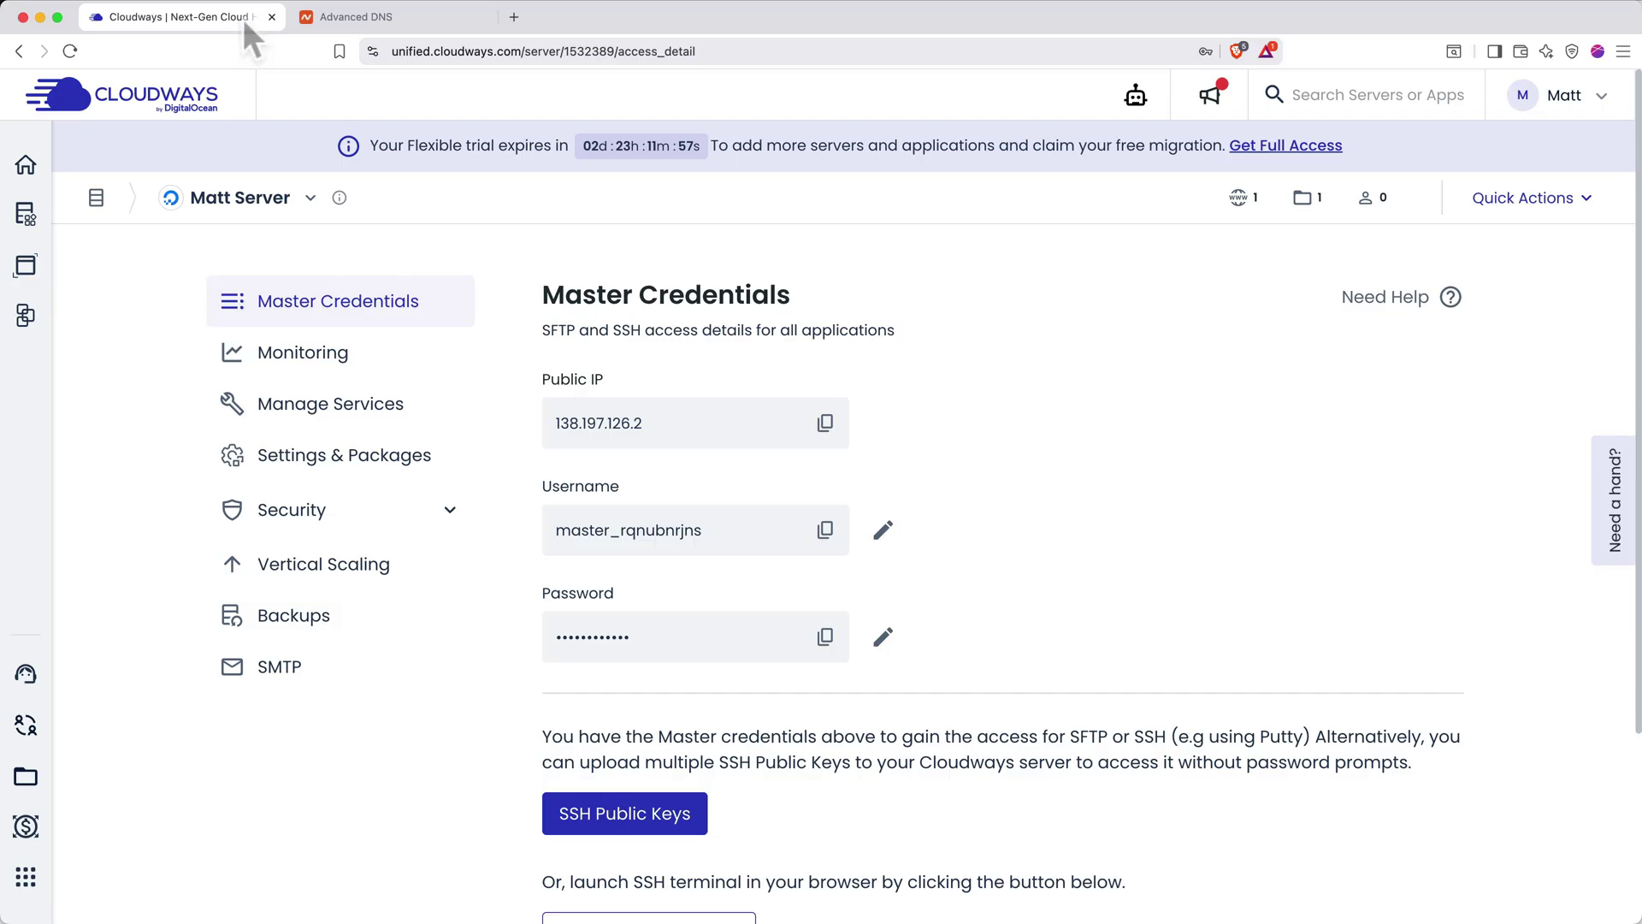
pyautogui.click(1238, 198)
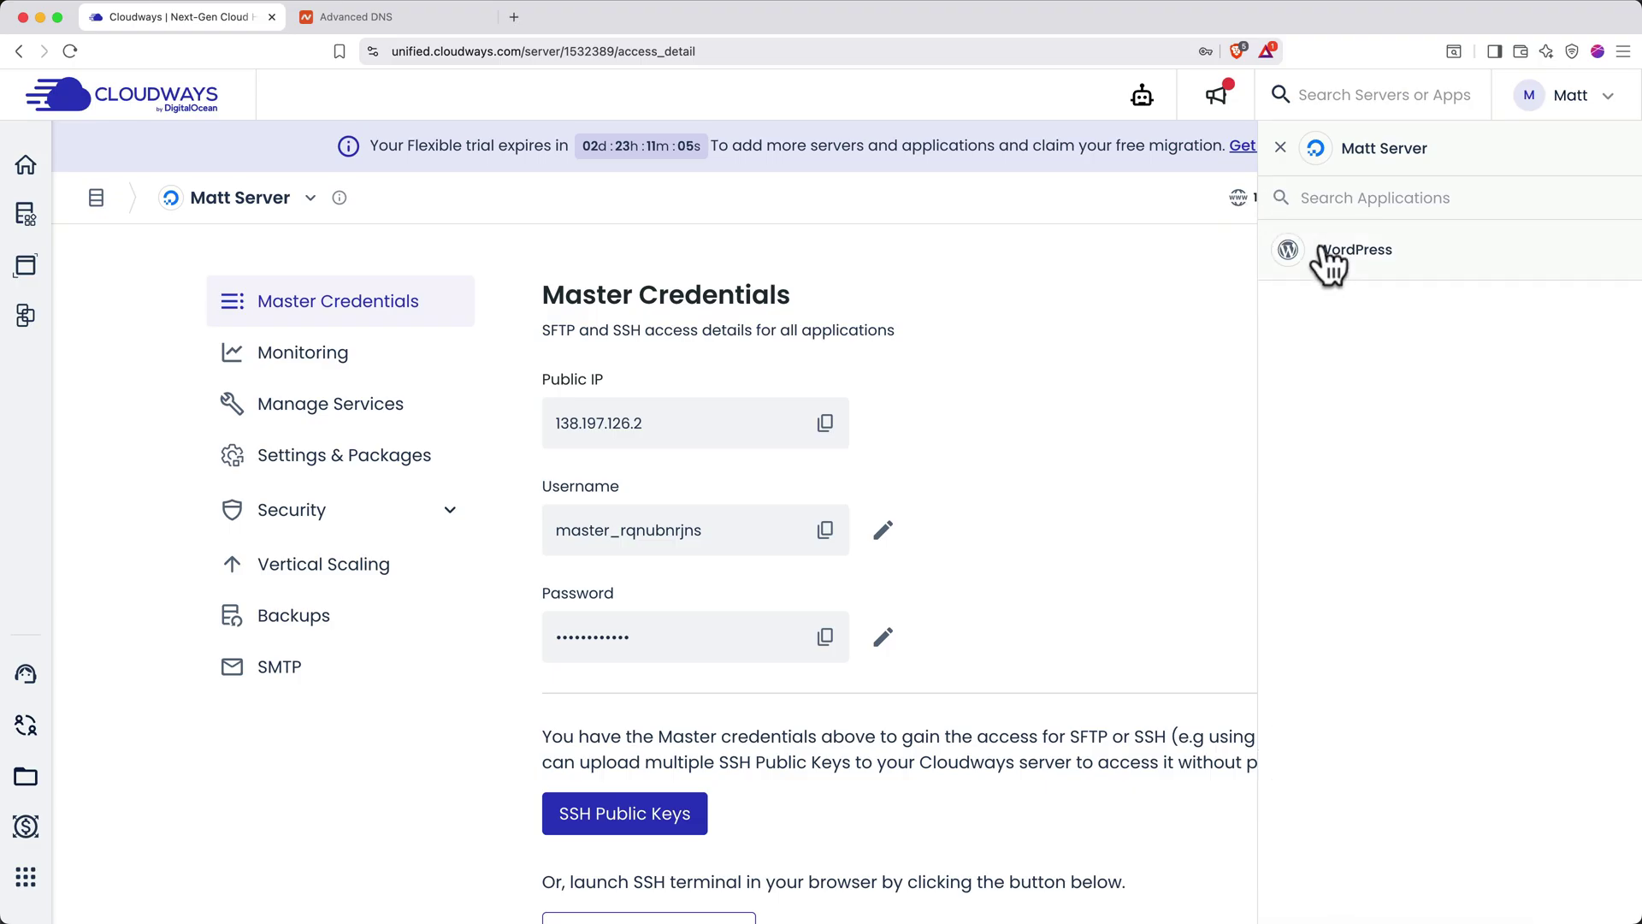
pyautogui.click(1336, 255)
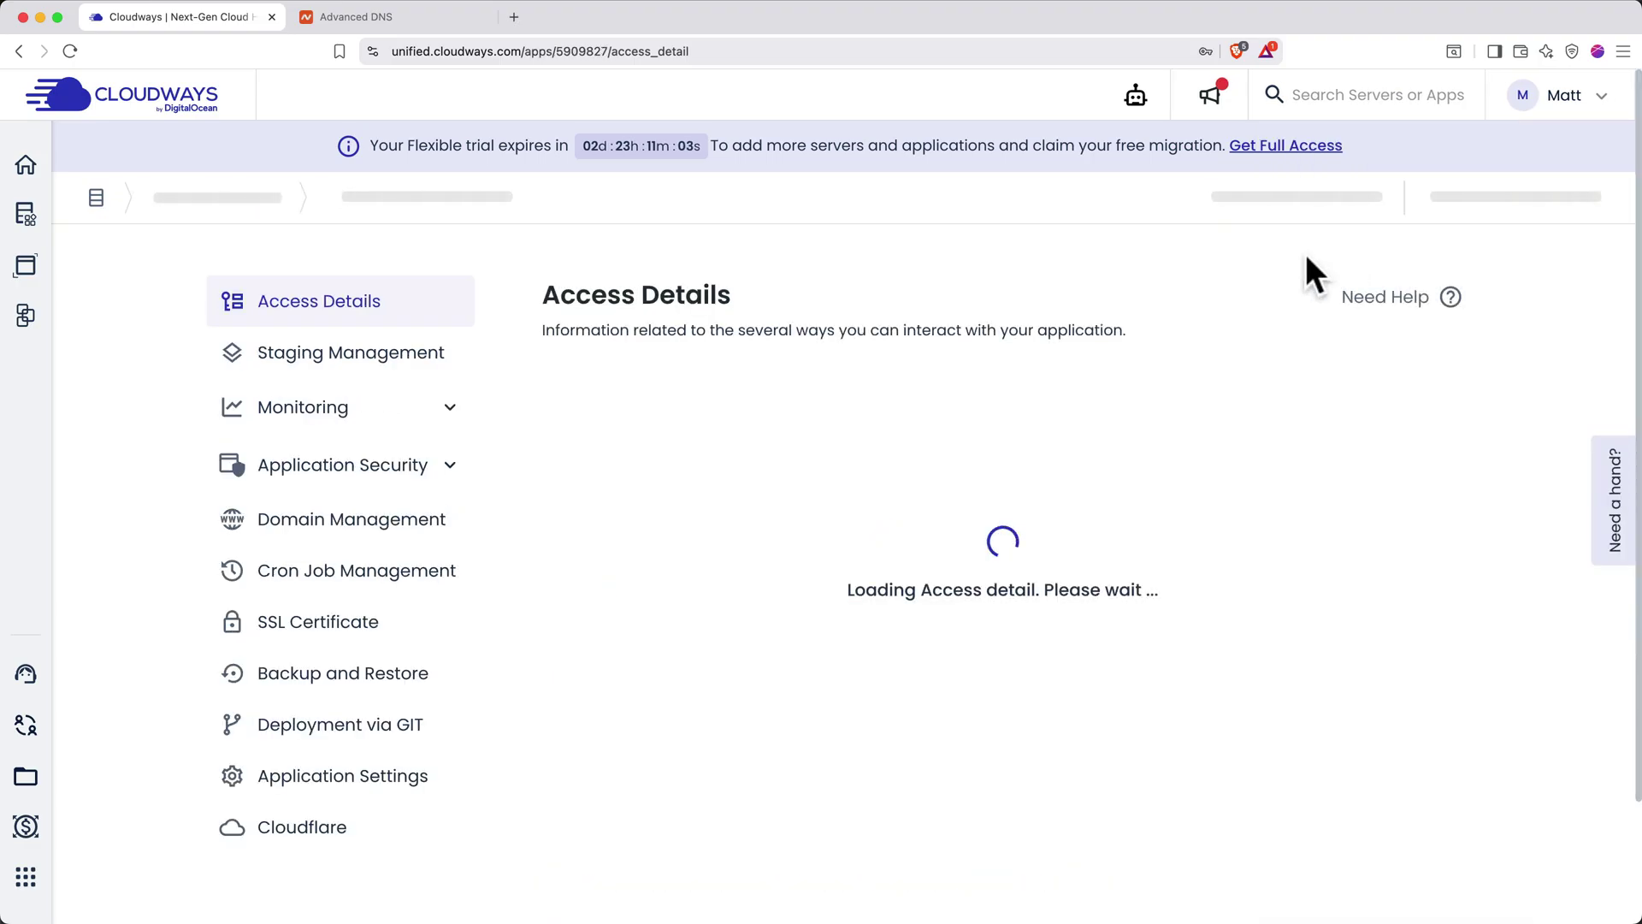
pyautogui.click(375, 523)
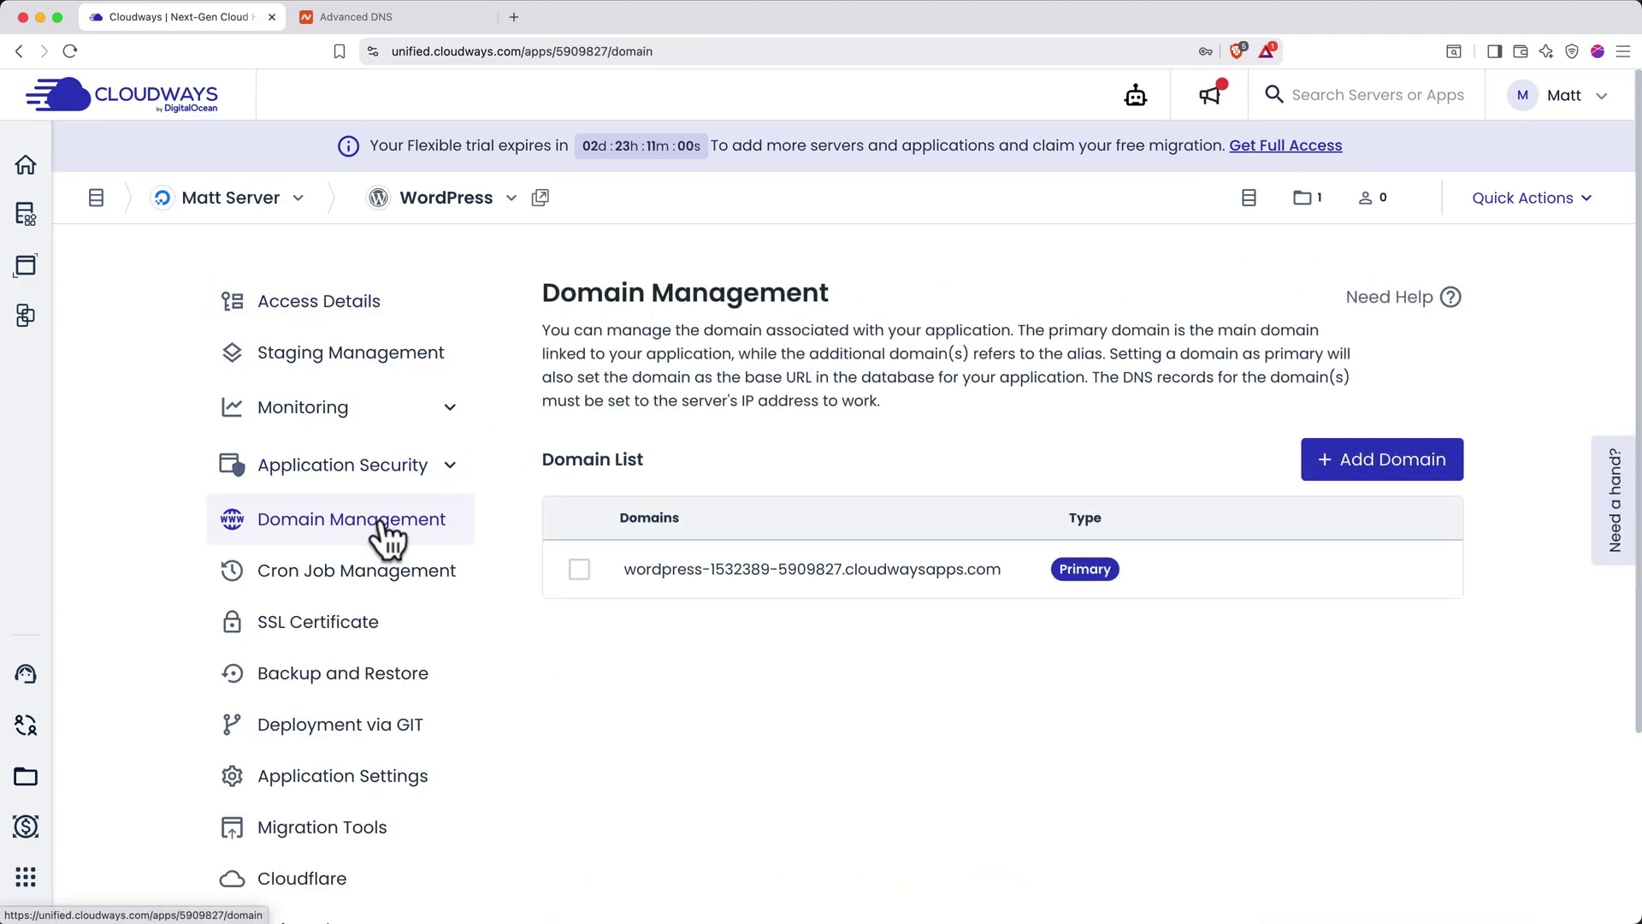
pyautogui.click(1339, 462)
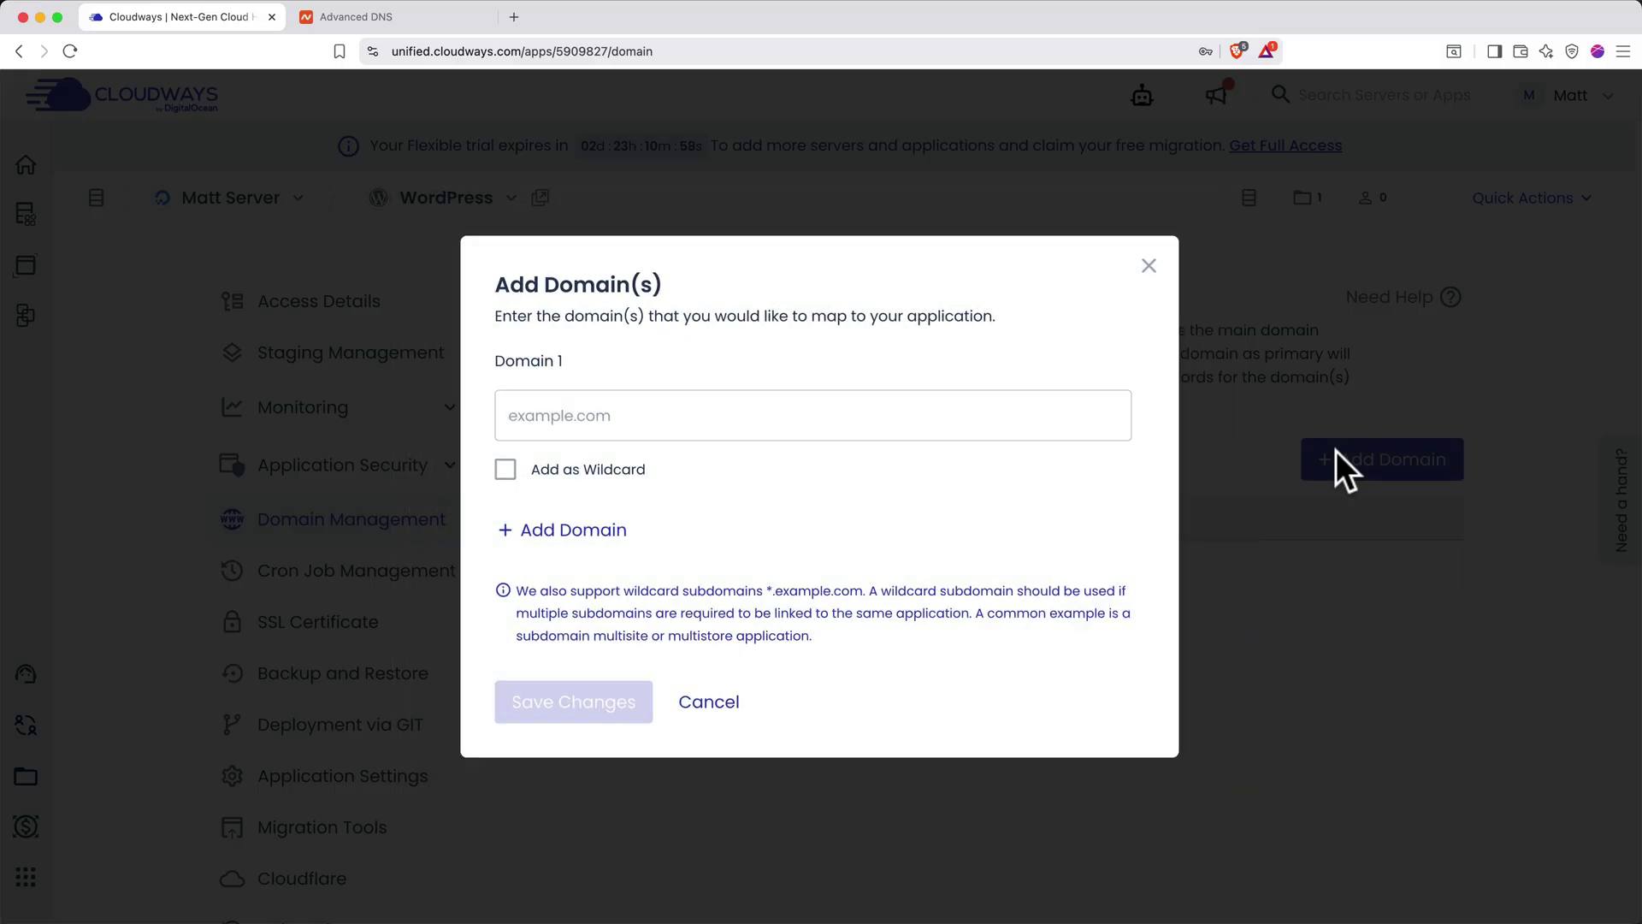
pyautogui.click(975, 423)
pyautogui.write('mattcwwpsite.com')
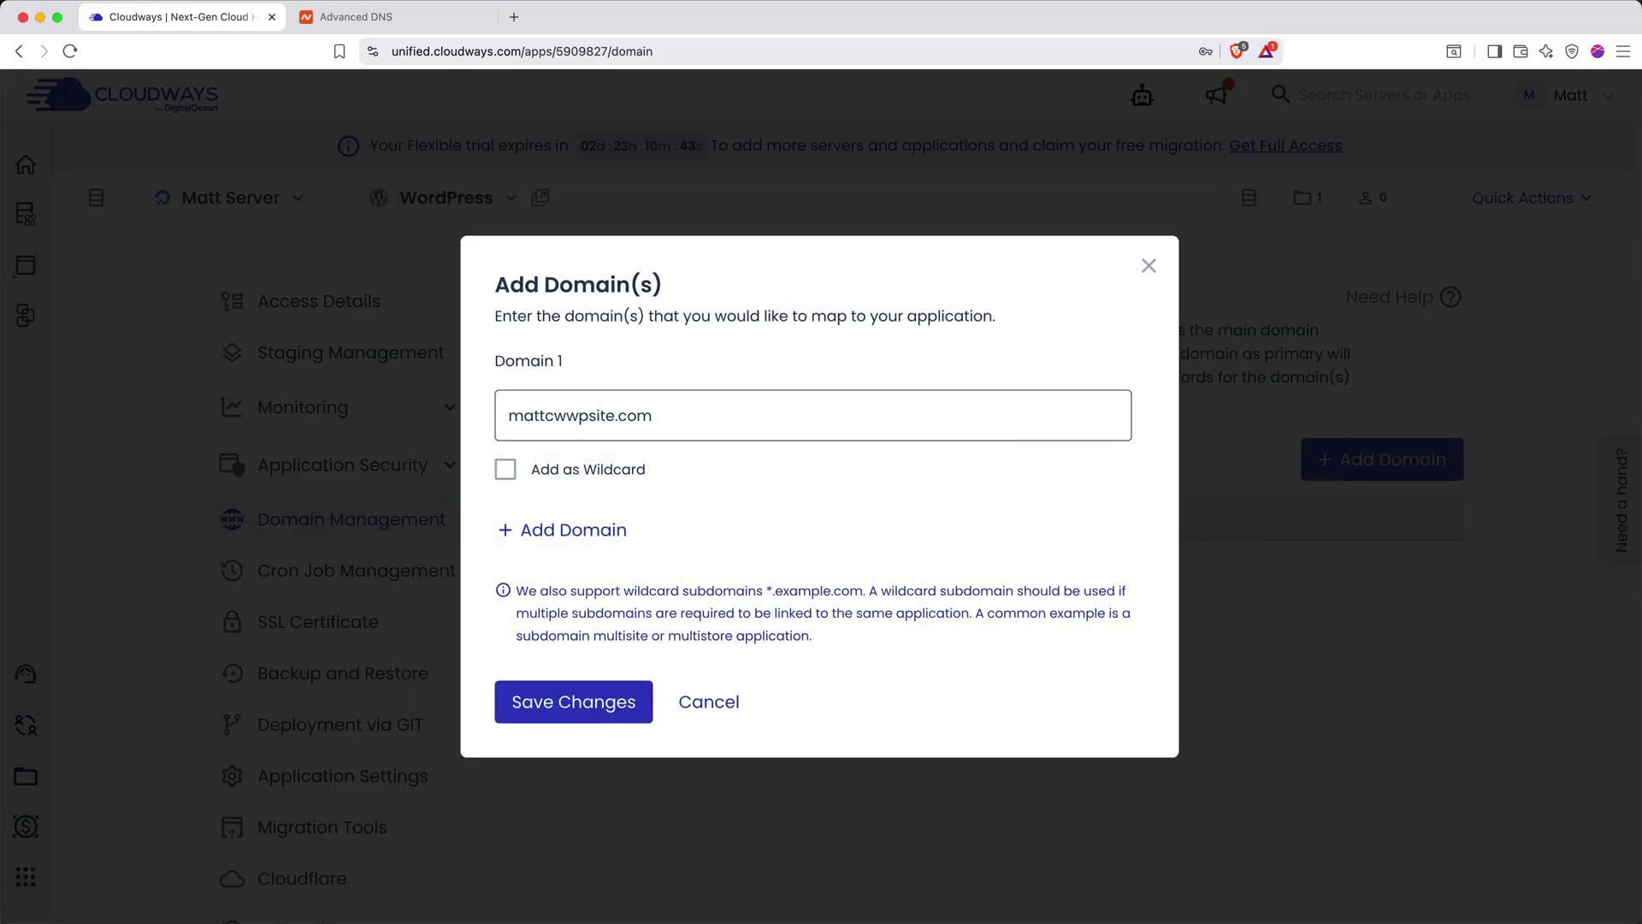
pyautogui.click(601, 694)
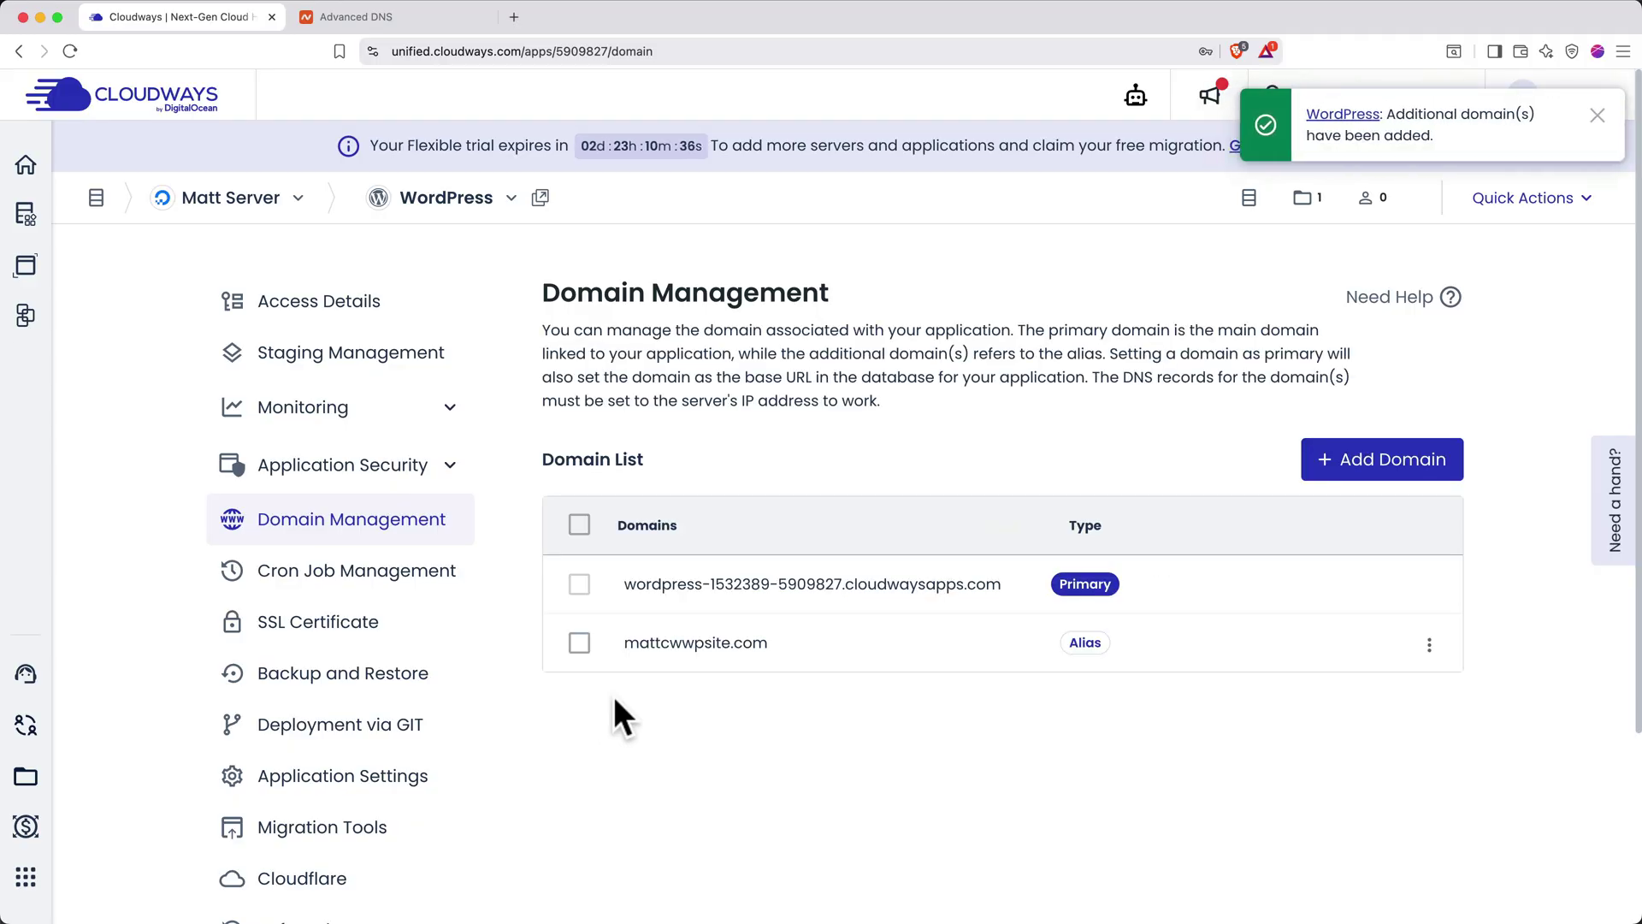
# Set mattcwwpsite.com as the application's primary domain and confirm
pyautogui.click(1429, 650)
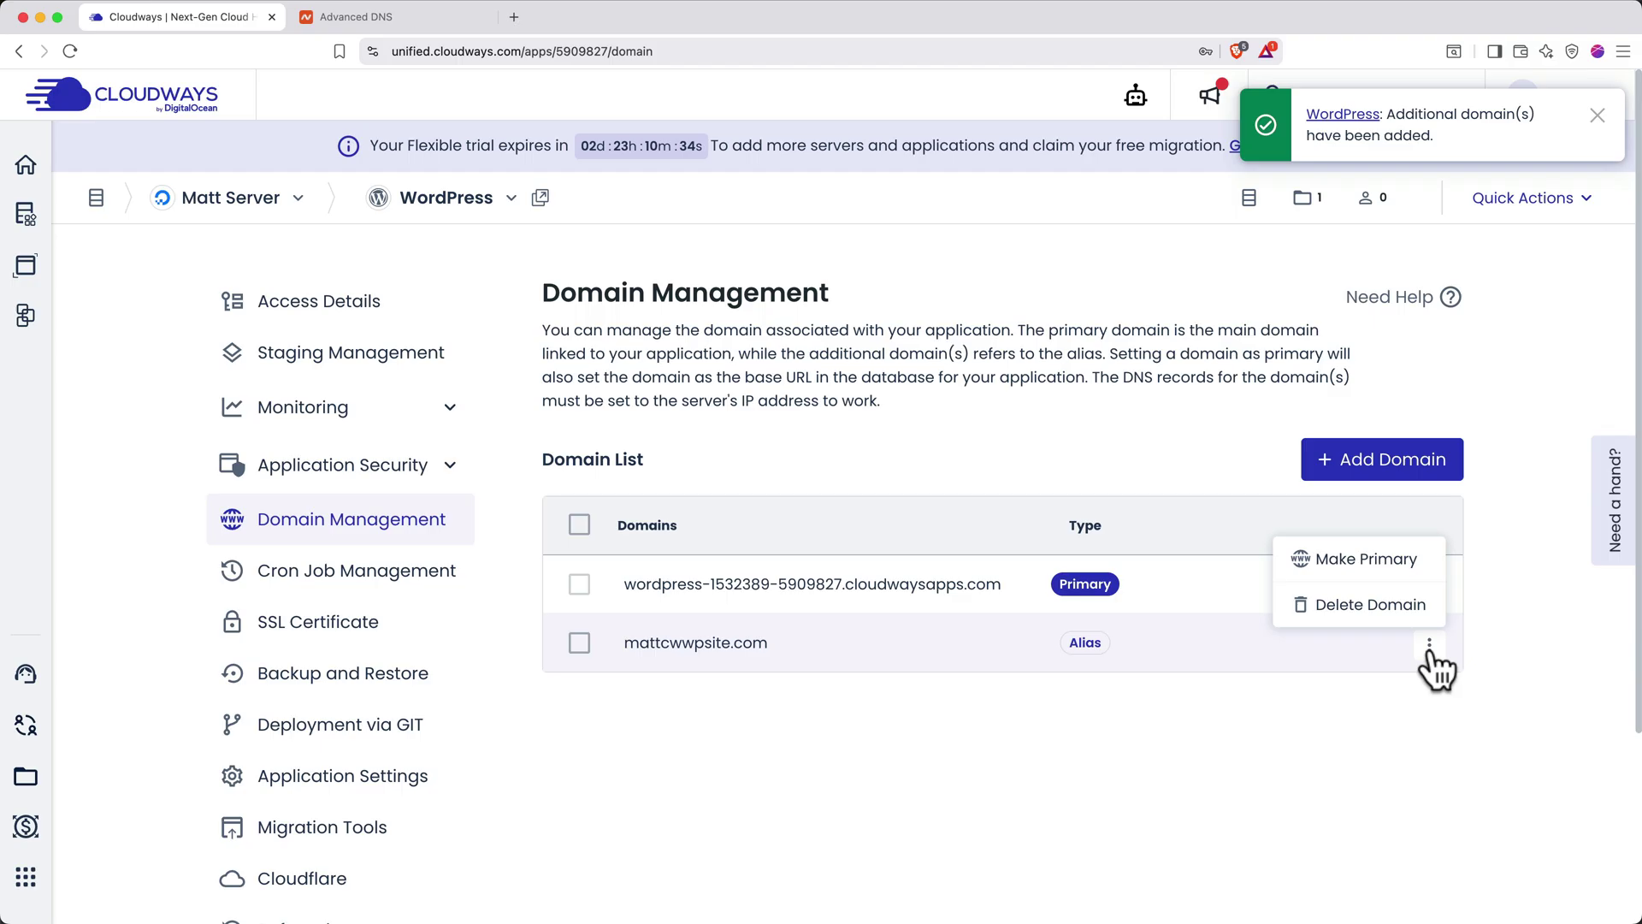
pyautogui.click(1367, 567)
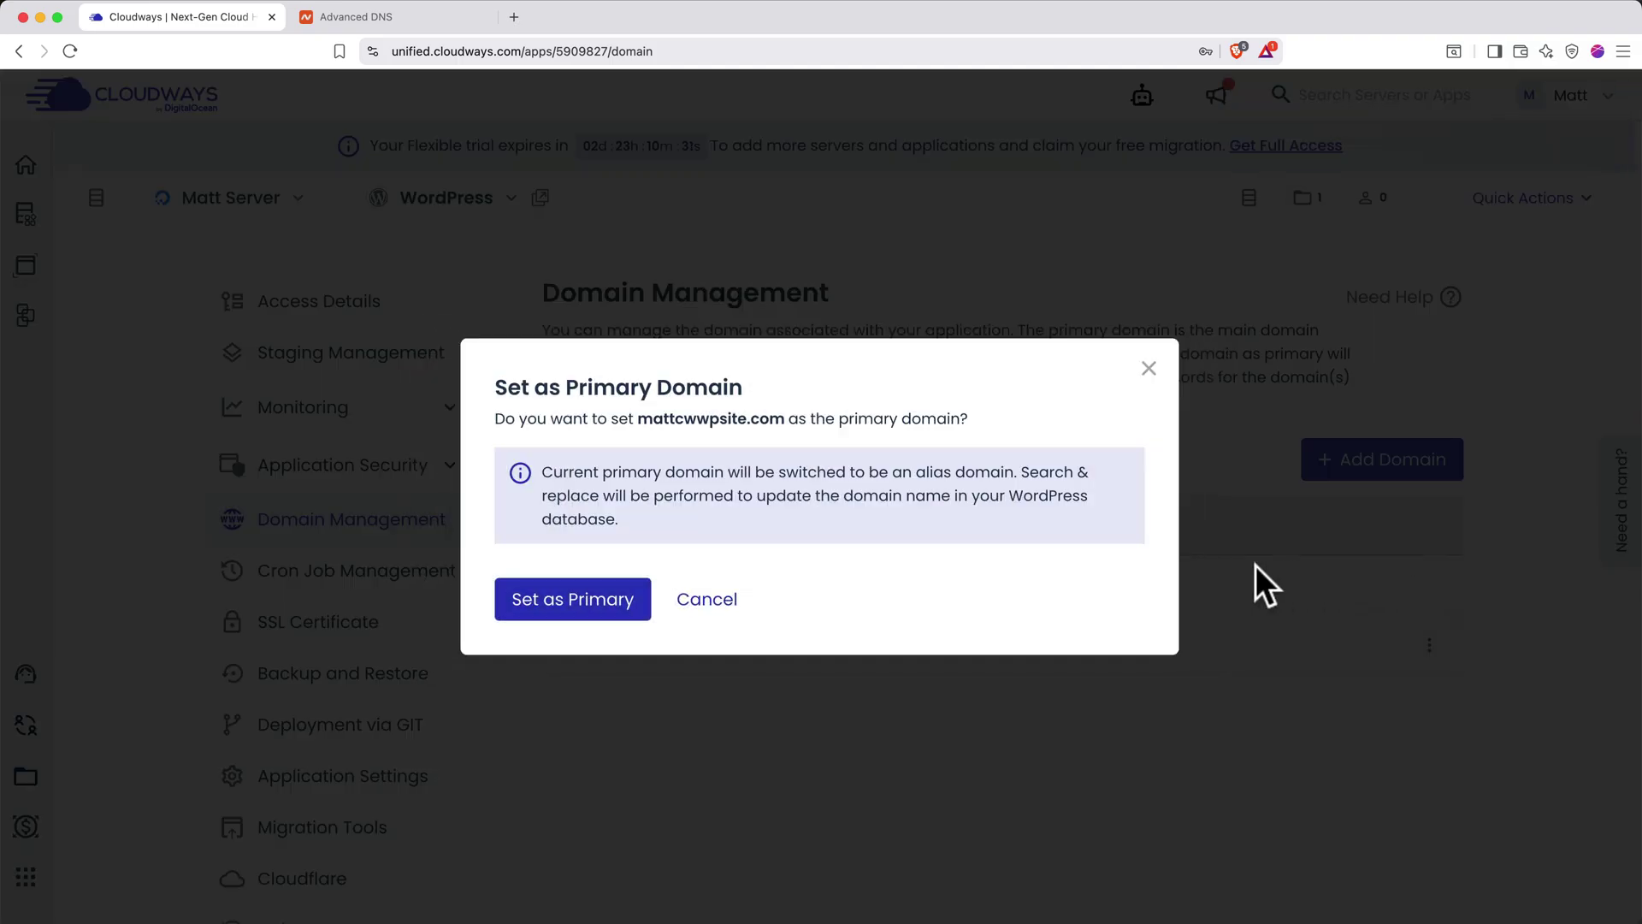
pyautogui.click(611, 609)
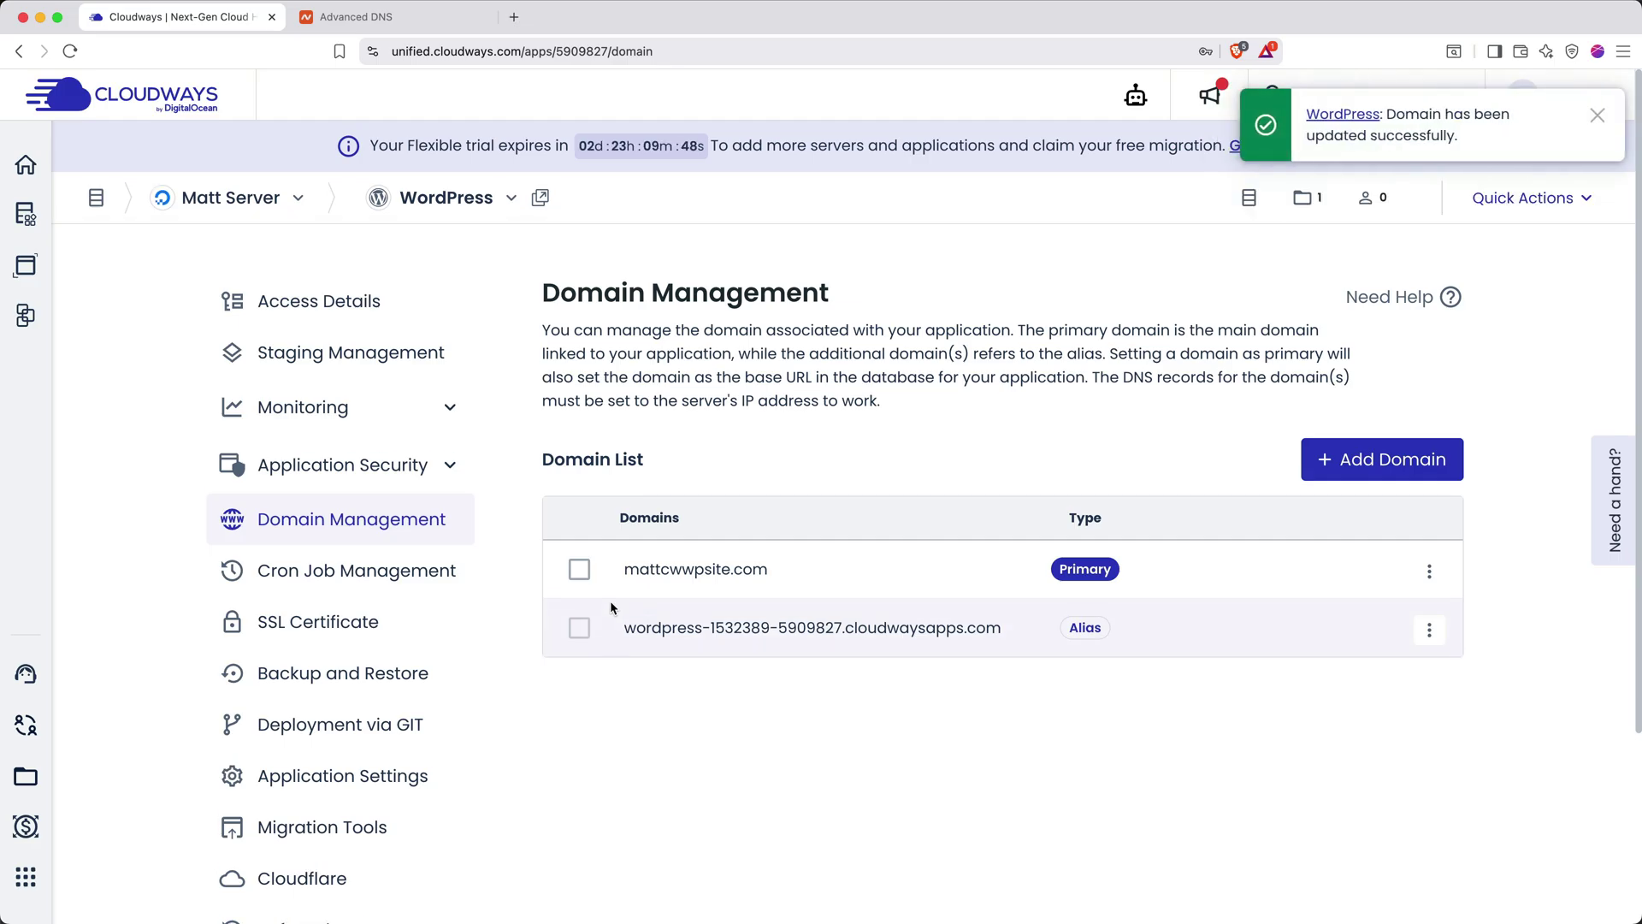
pyautogui.click(515, 14)
pyautogui.write('mattcwwpsite.com')
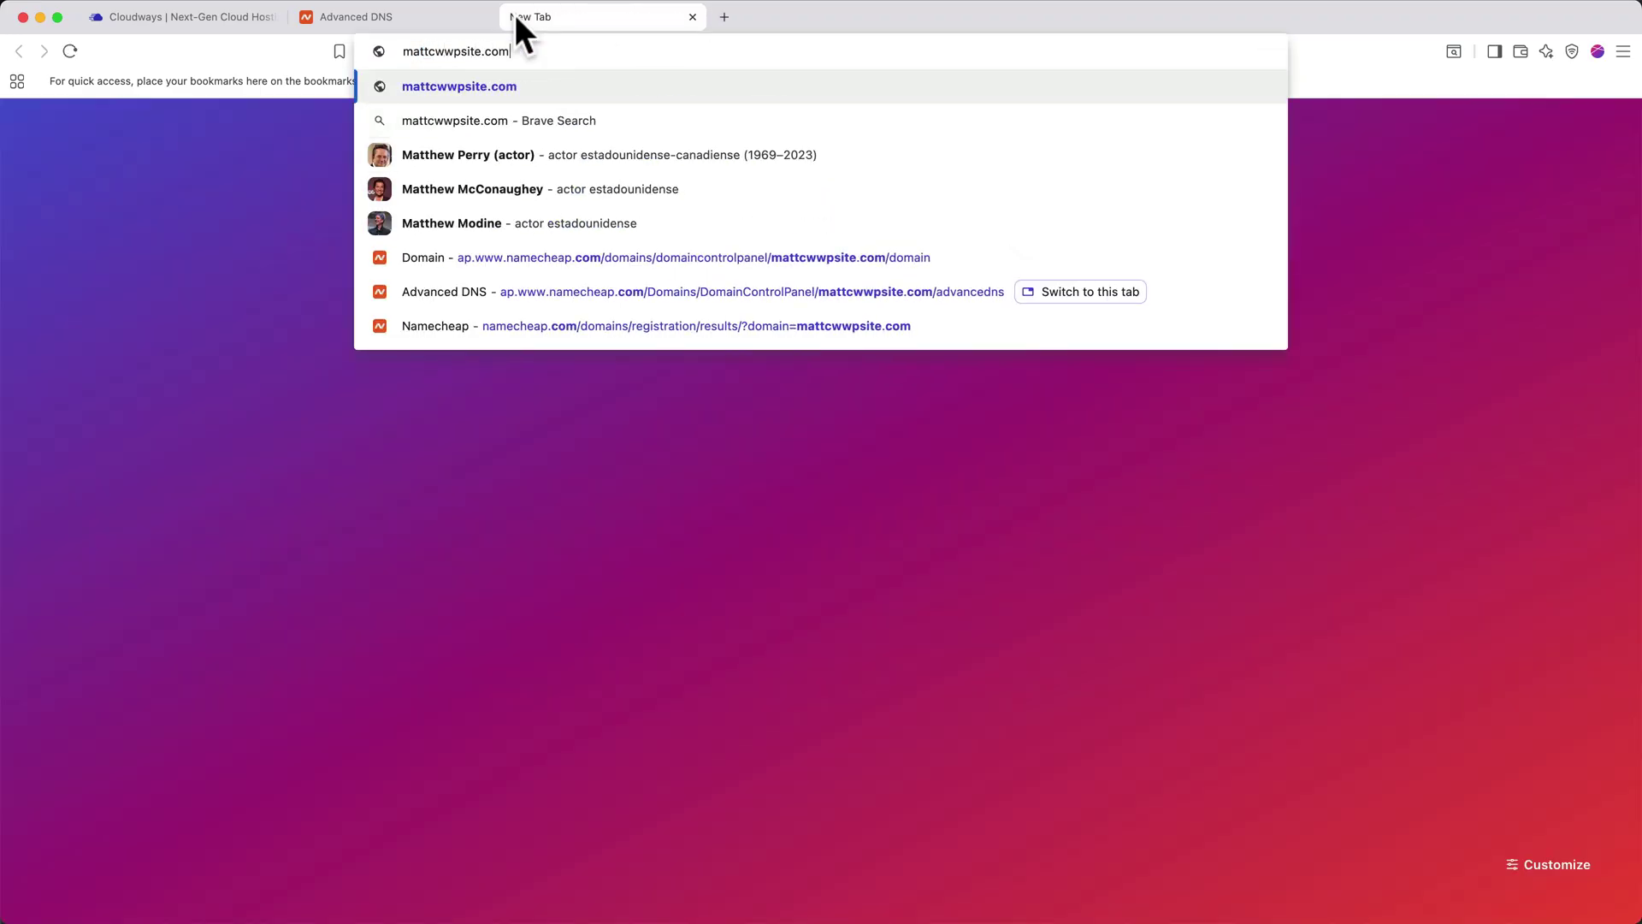
pyautogui.press('Return')
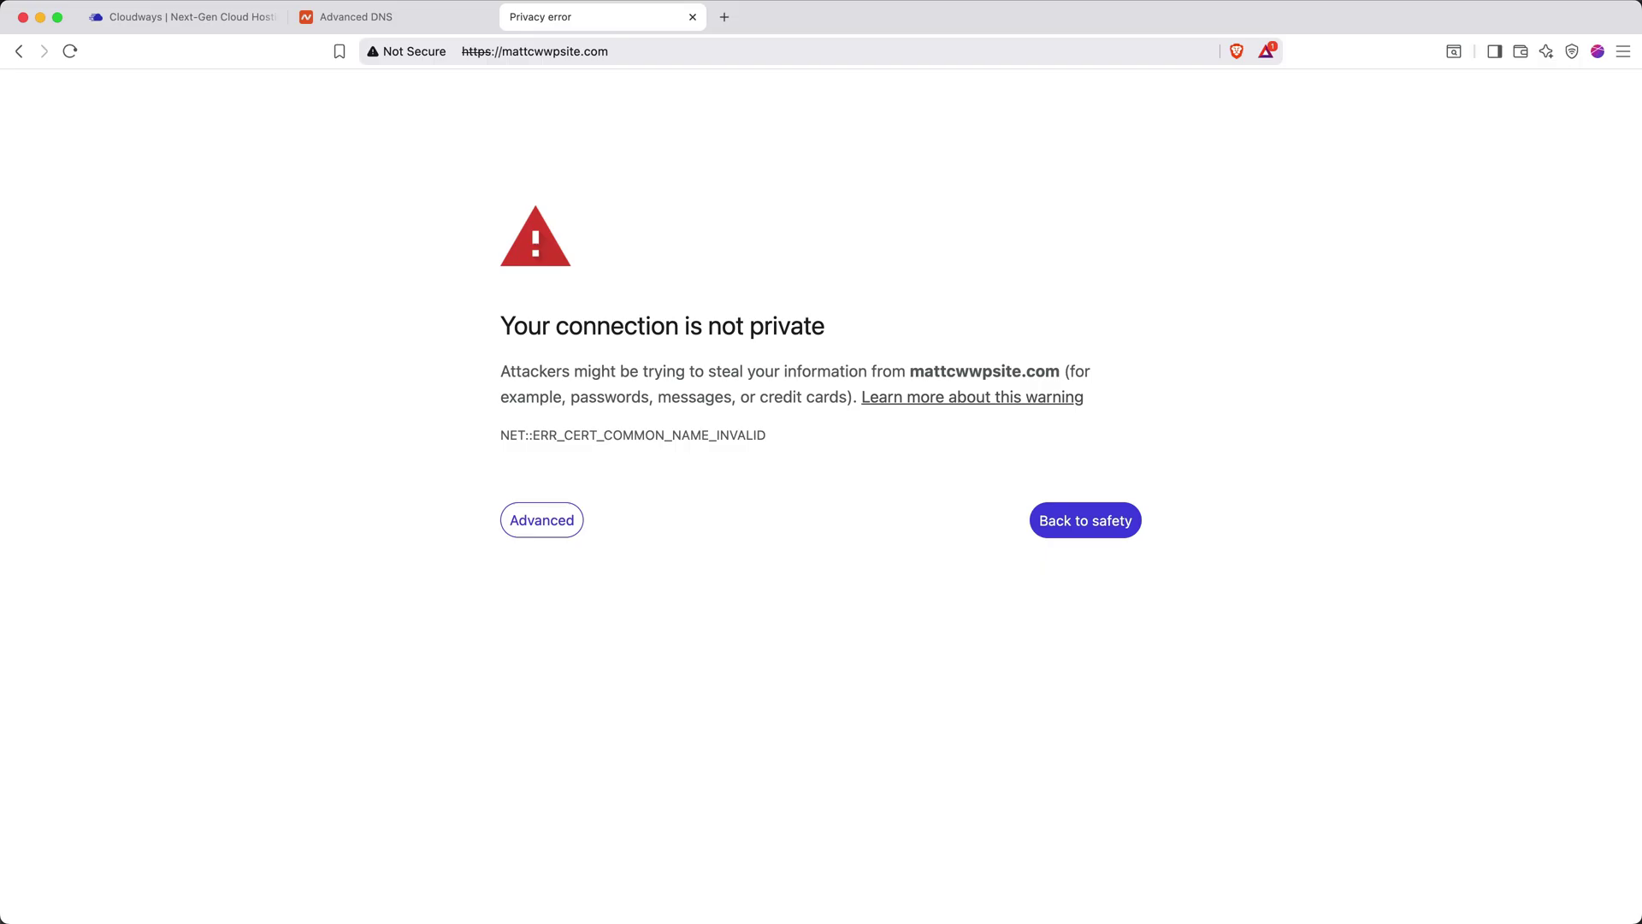
pyautogui.click(692, 17)
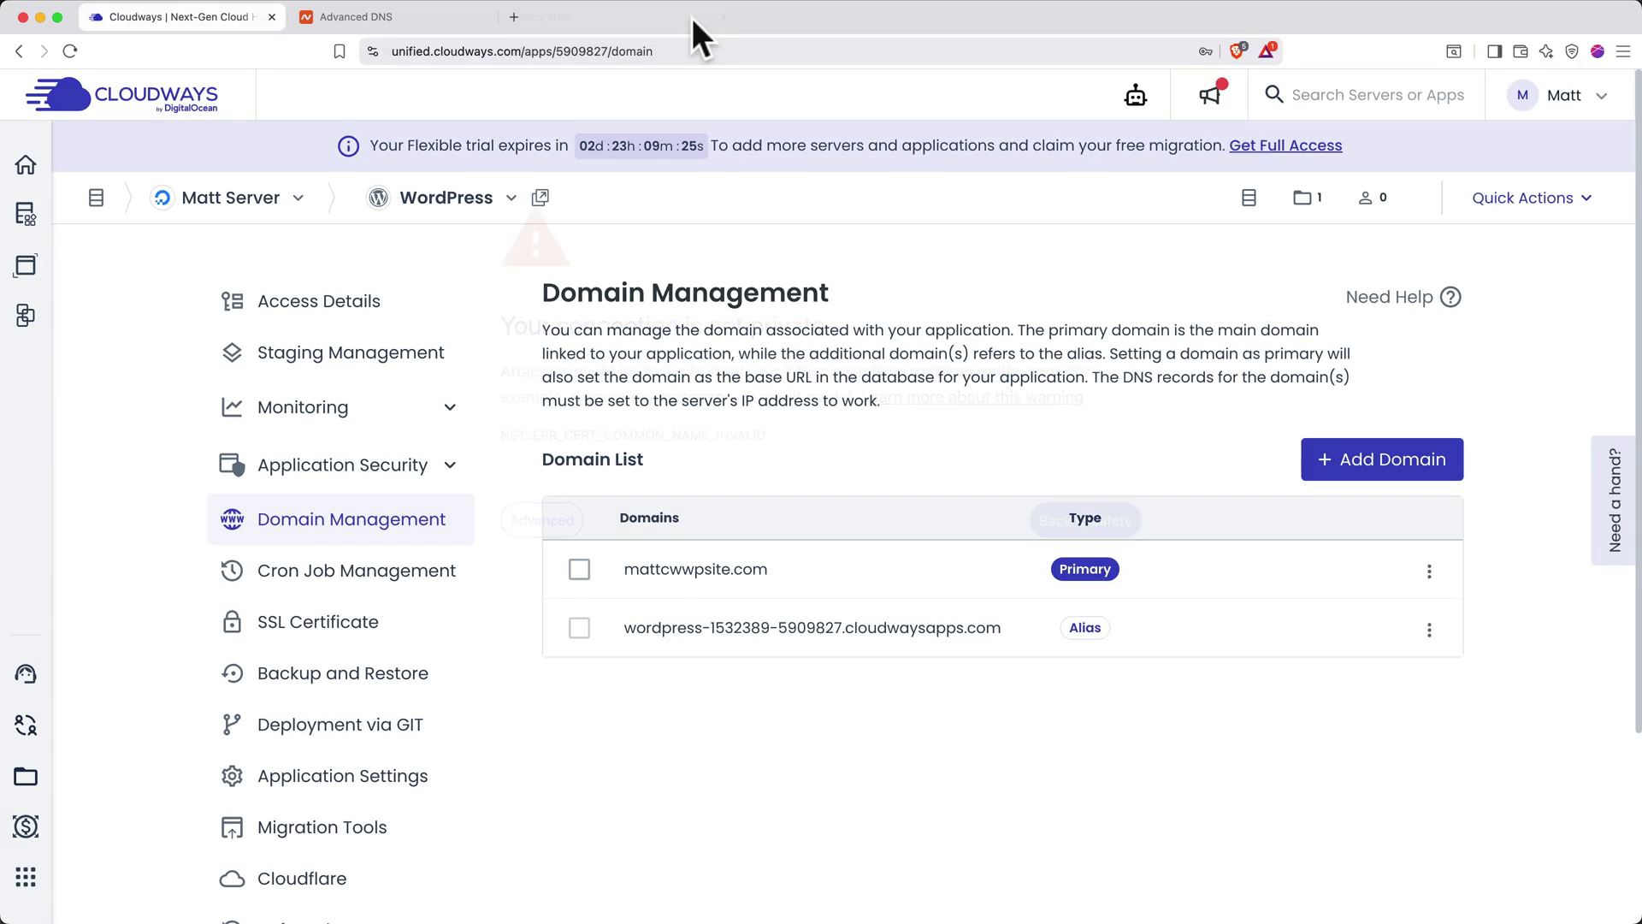
# Install a Let's Encrypt SSL certificate for mattcwwpsite.com using the account e-mail address
pyautogui.click(357, 624)
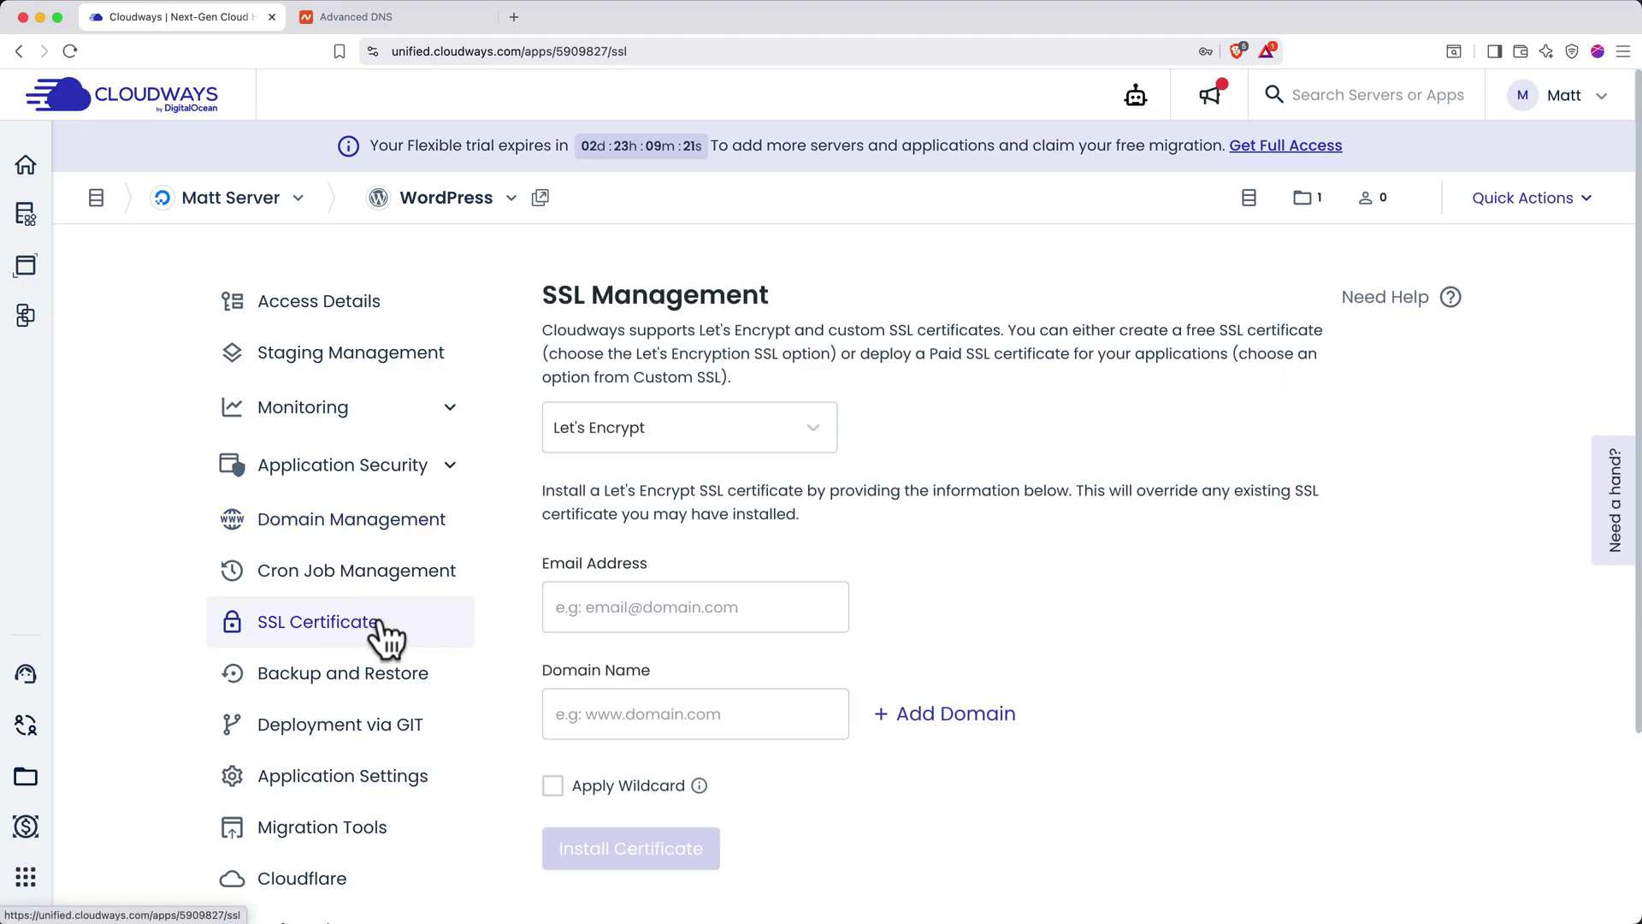
pyautogui.click(730, 609)
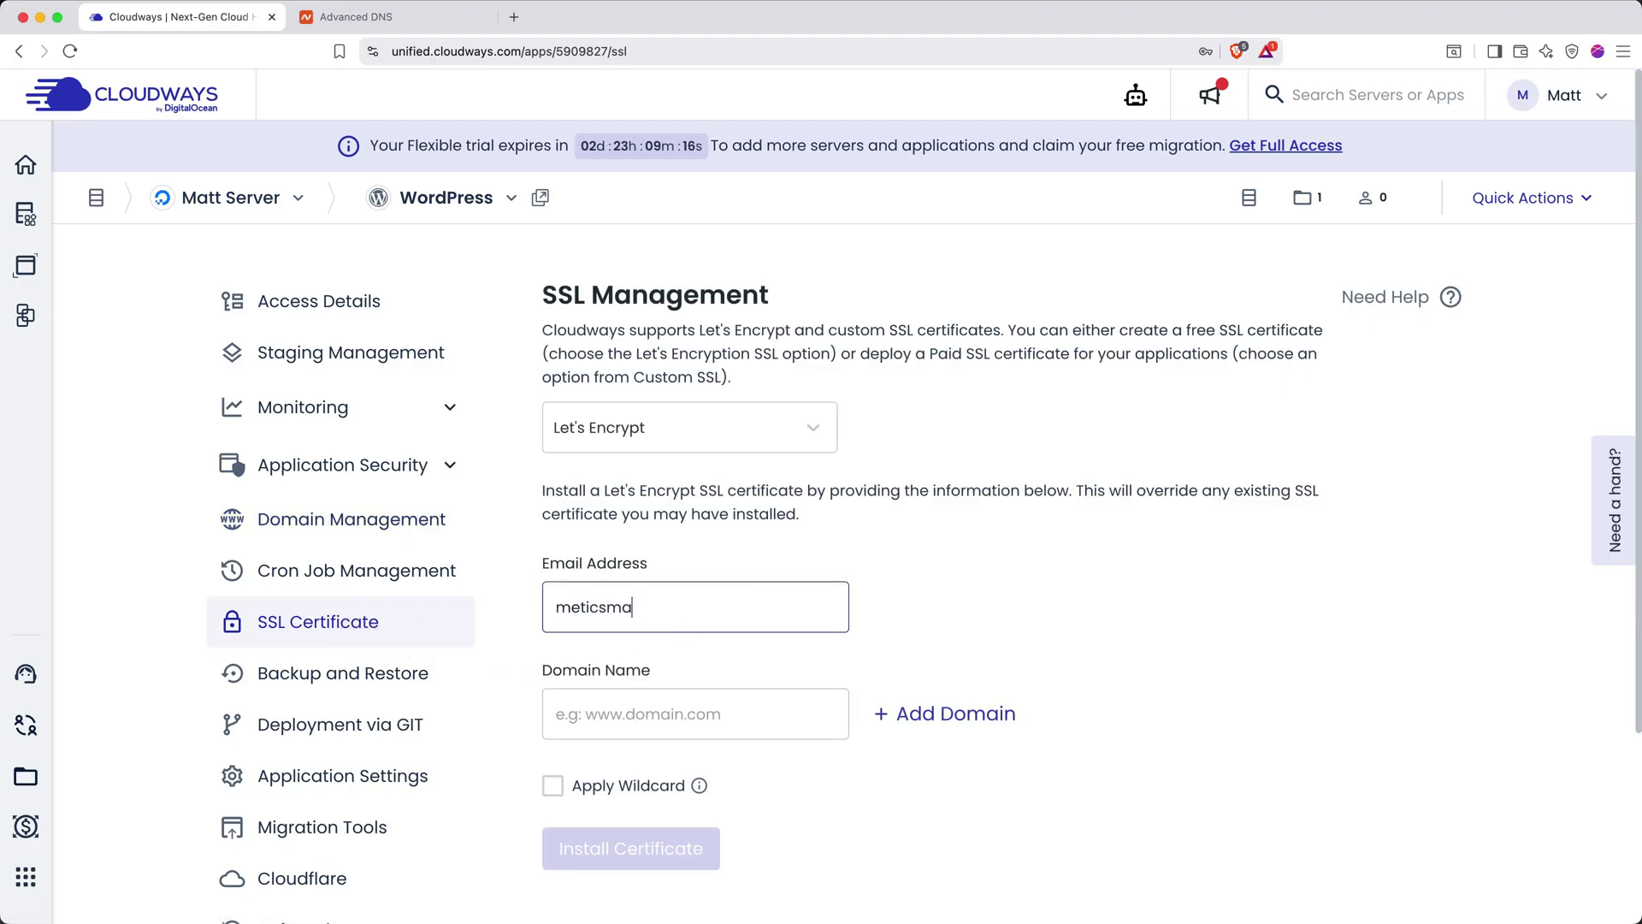
pyautogui.press('Tab')
pyautogui.write('mattcwwpsite.com')
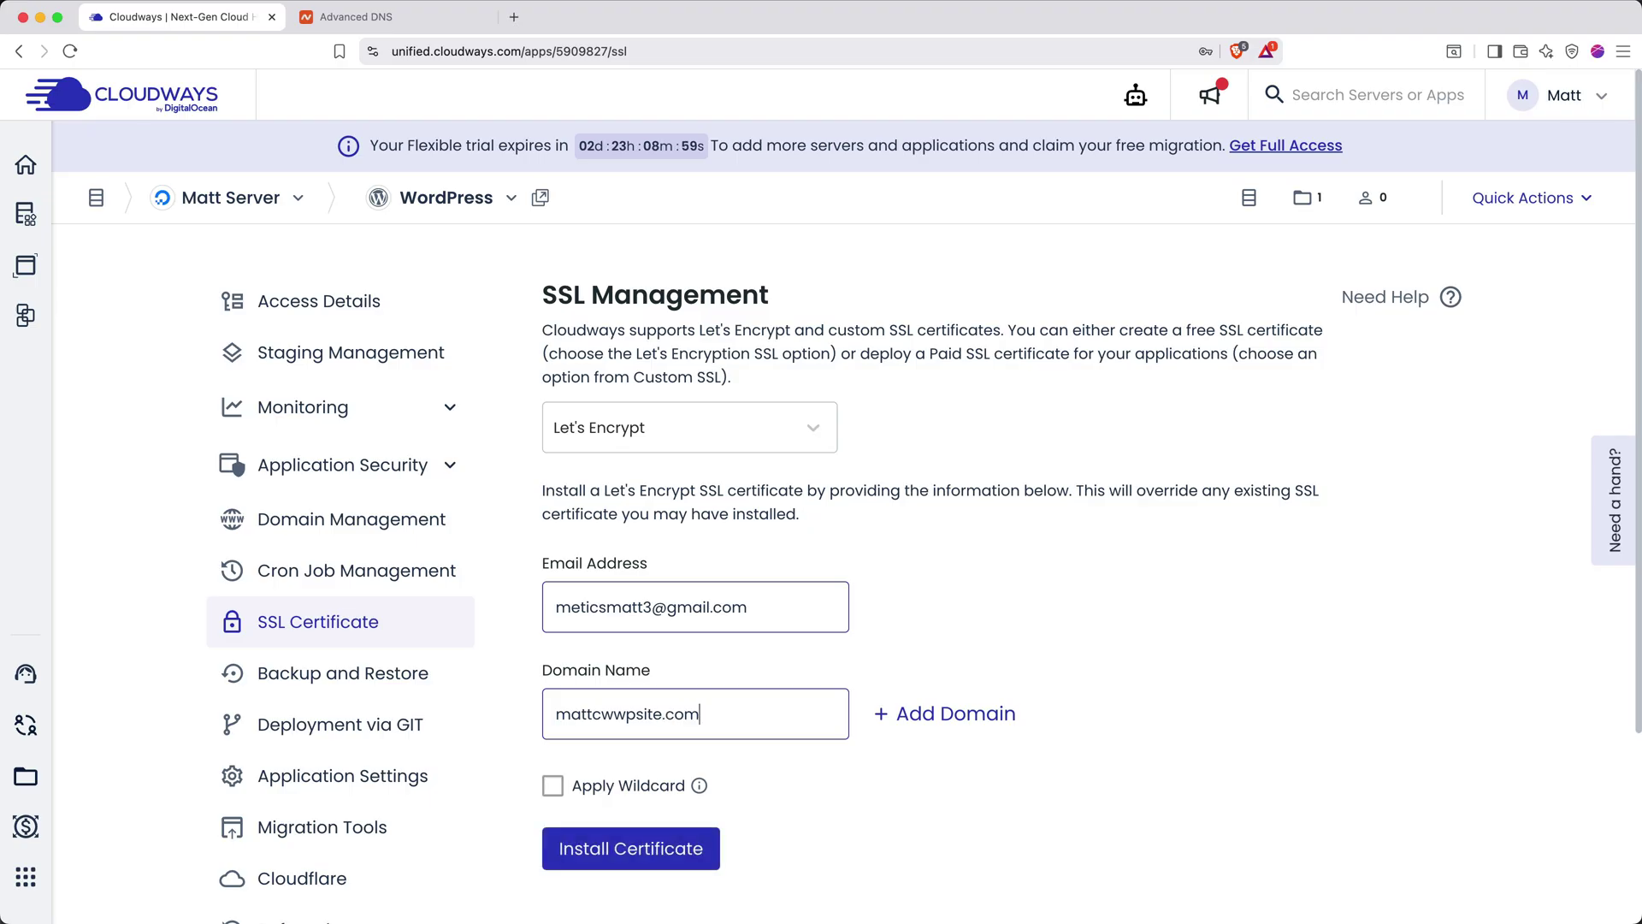
pyautogui.click(630, 851)
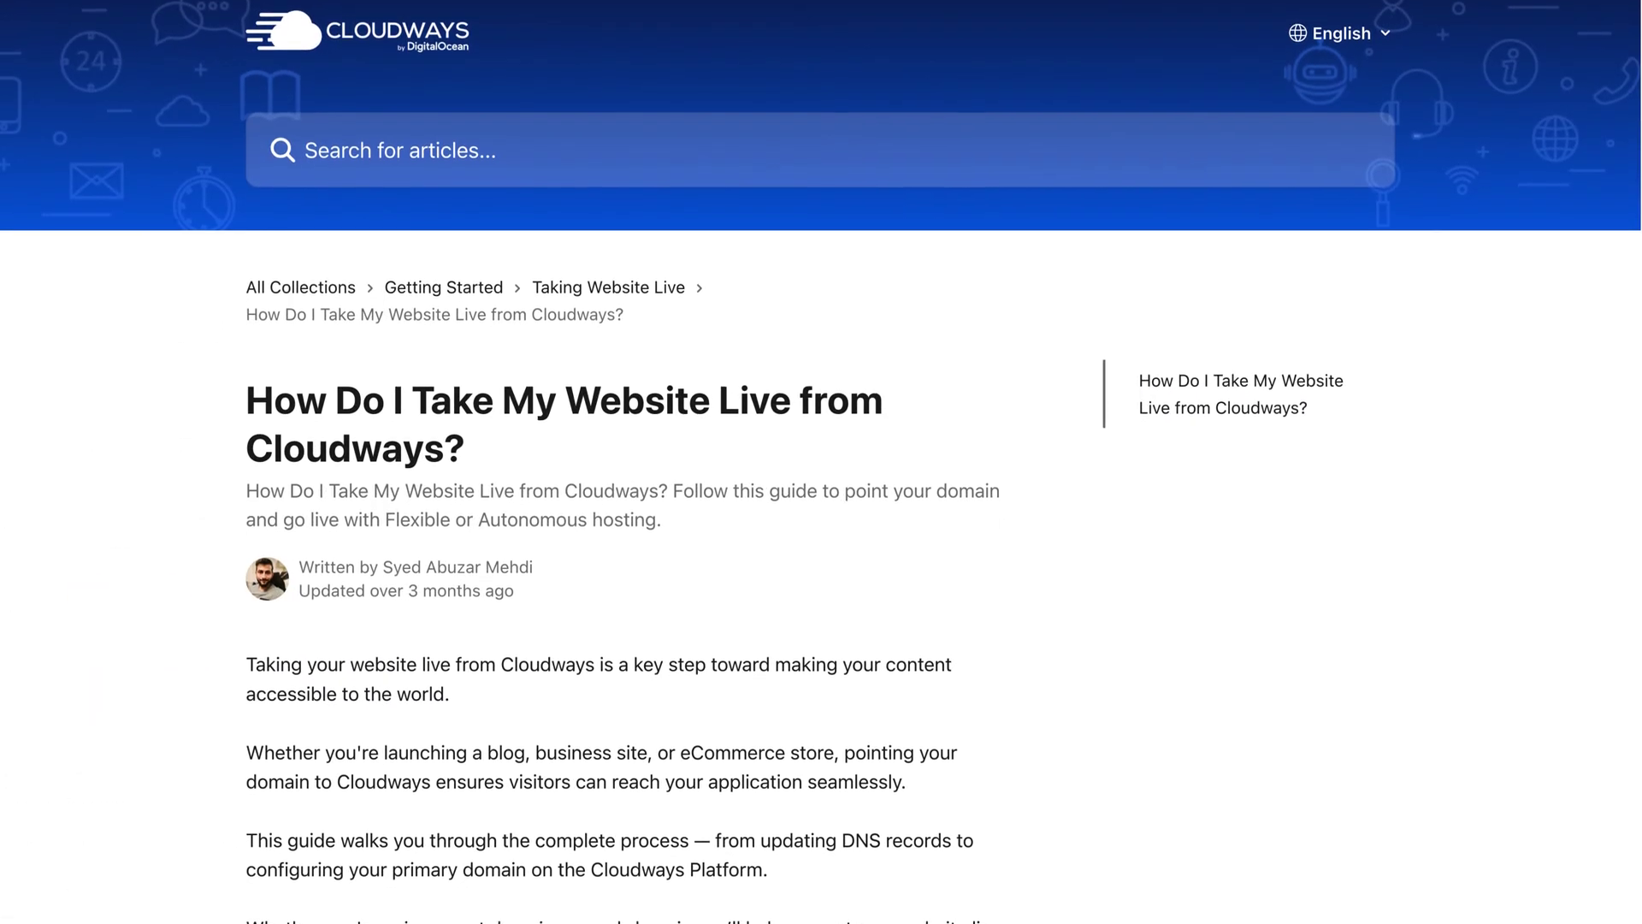
# Read the go-live help article, close the live site and DNS tabs, and open Access Details
pyautogui.scroll(-6, 821, 462)
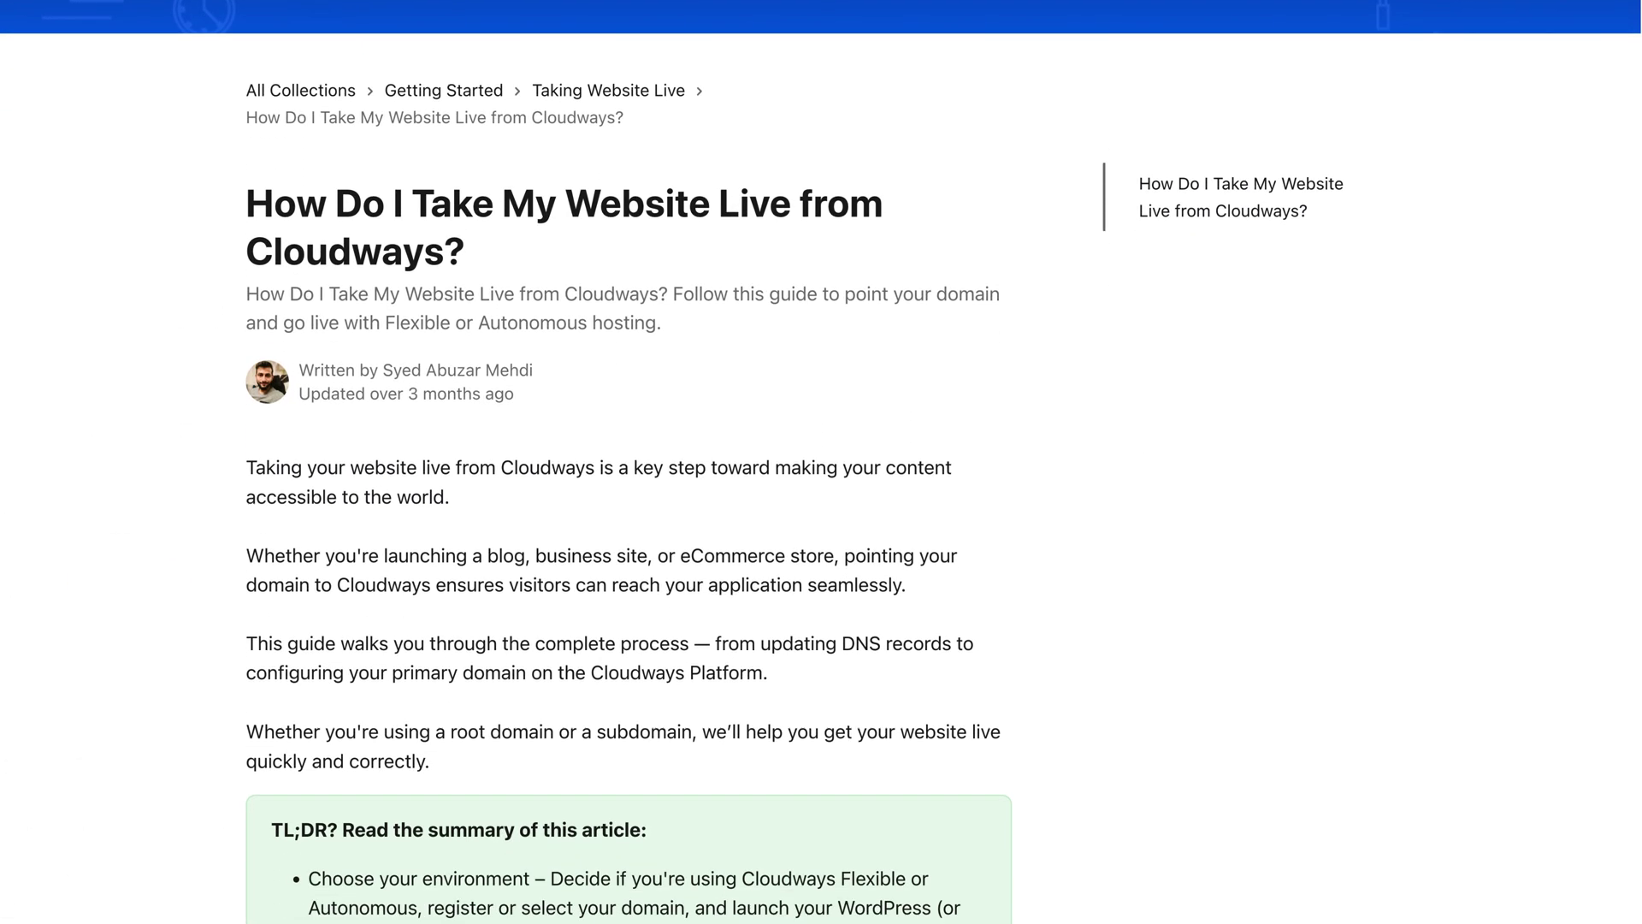
pyautogui.scroll(-6, 629, 461)
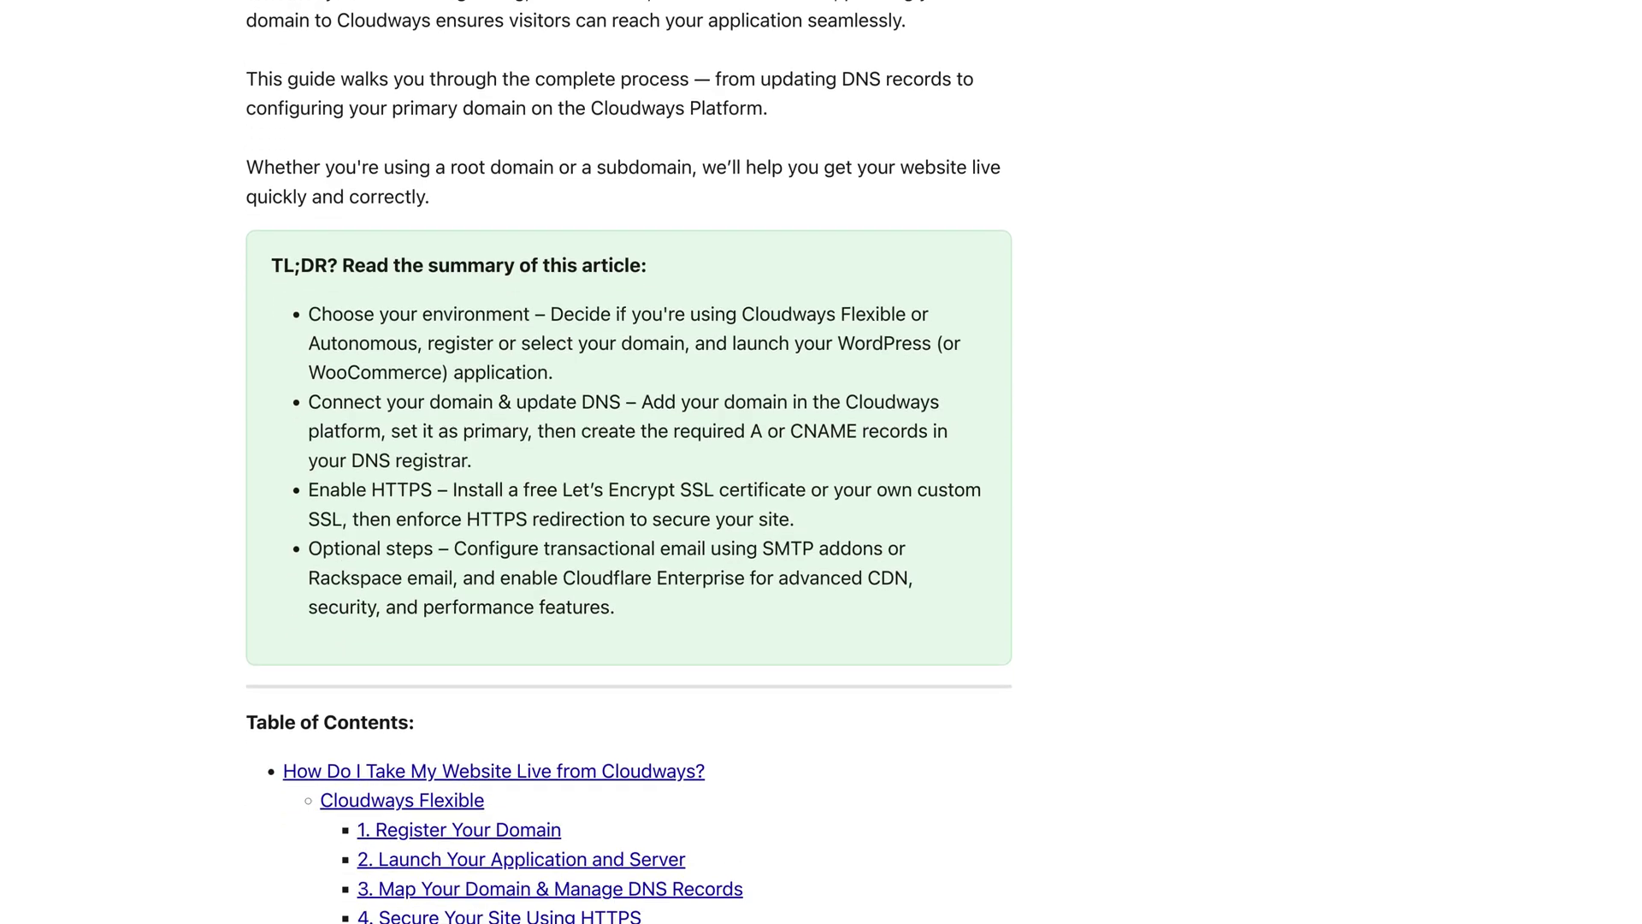
pyautogui.scroll(-2, 629, 462)
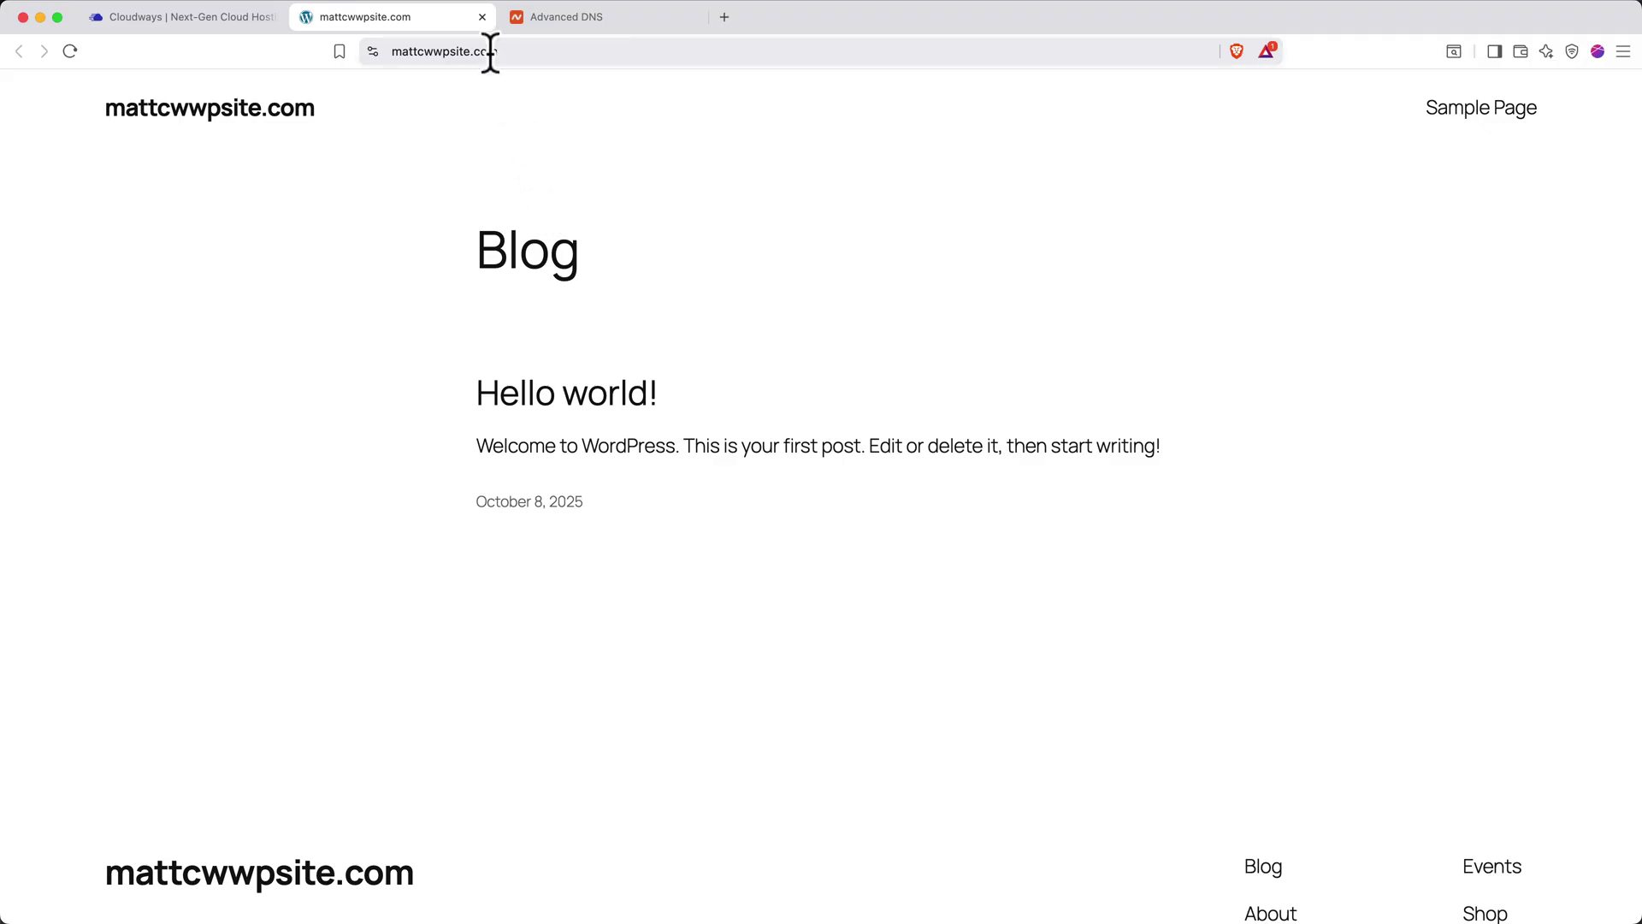
pyautogui.click(483, 17)
pyautogui.click(483, 17)
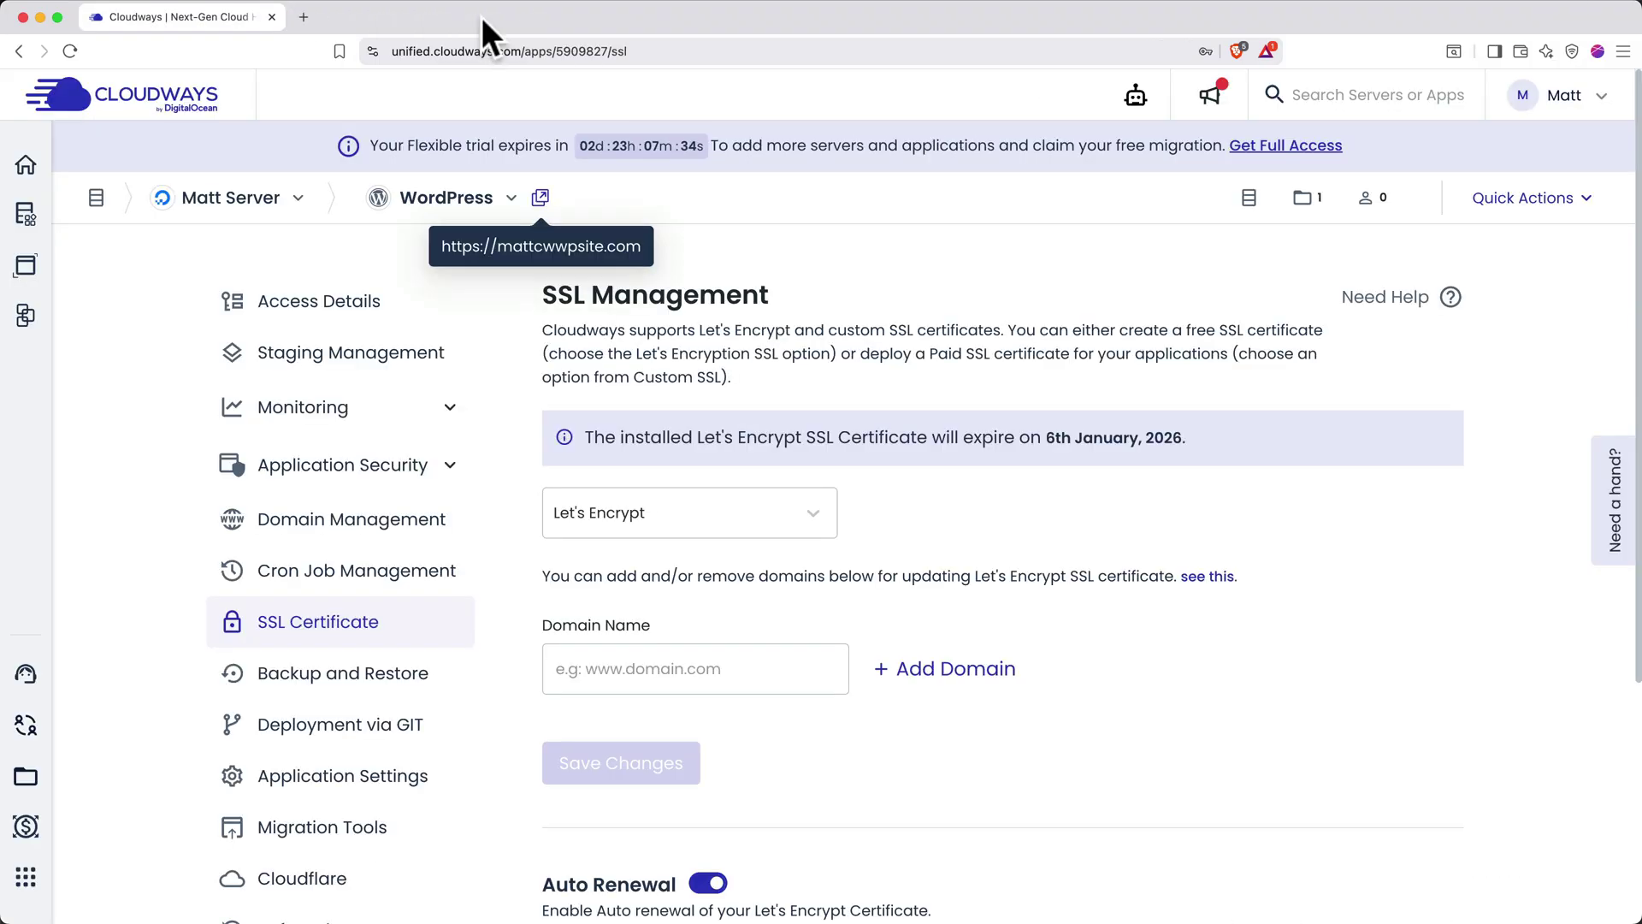
pyautogui.click(373, 332)
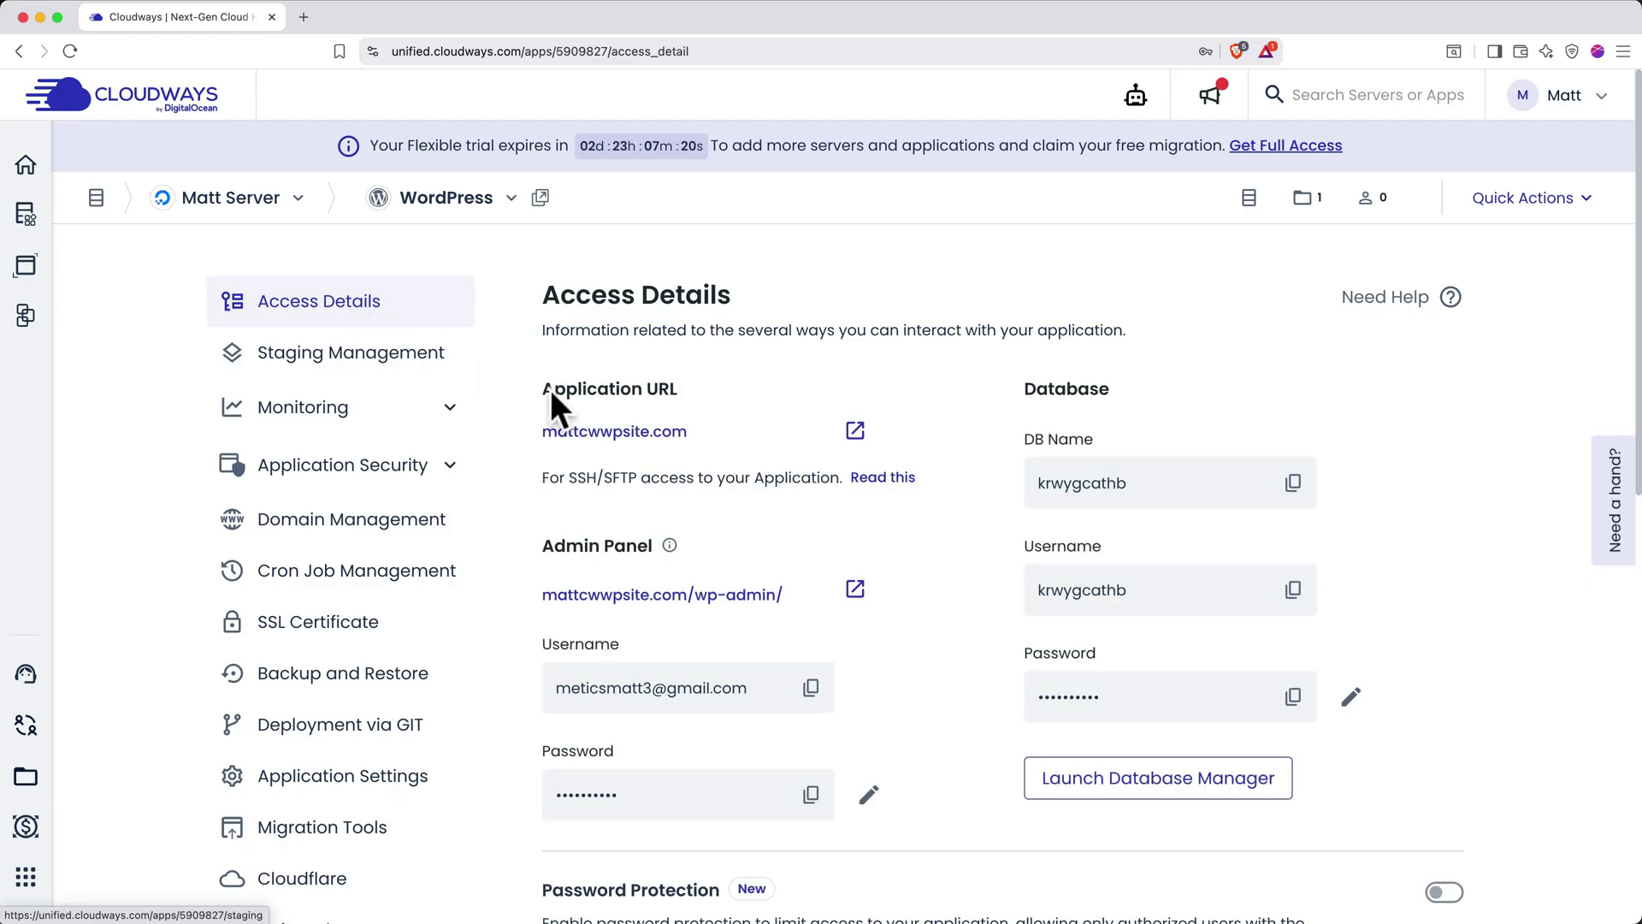
# Copy the Admin Panel Password shown on the WordPress app's Access Details page
pyautogui.scroll(-3, 922, 648)
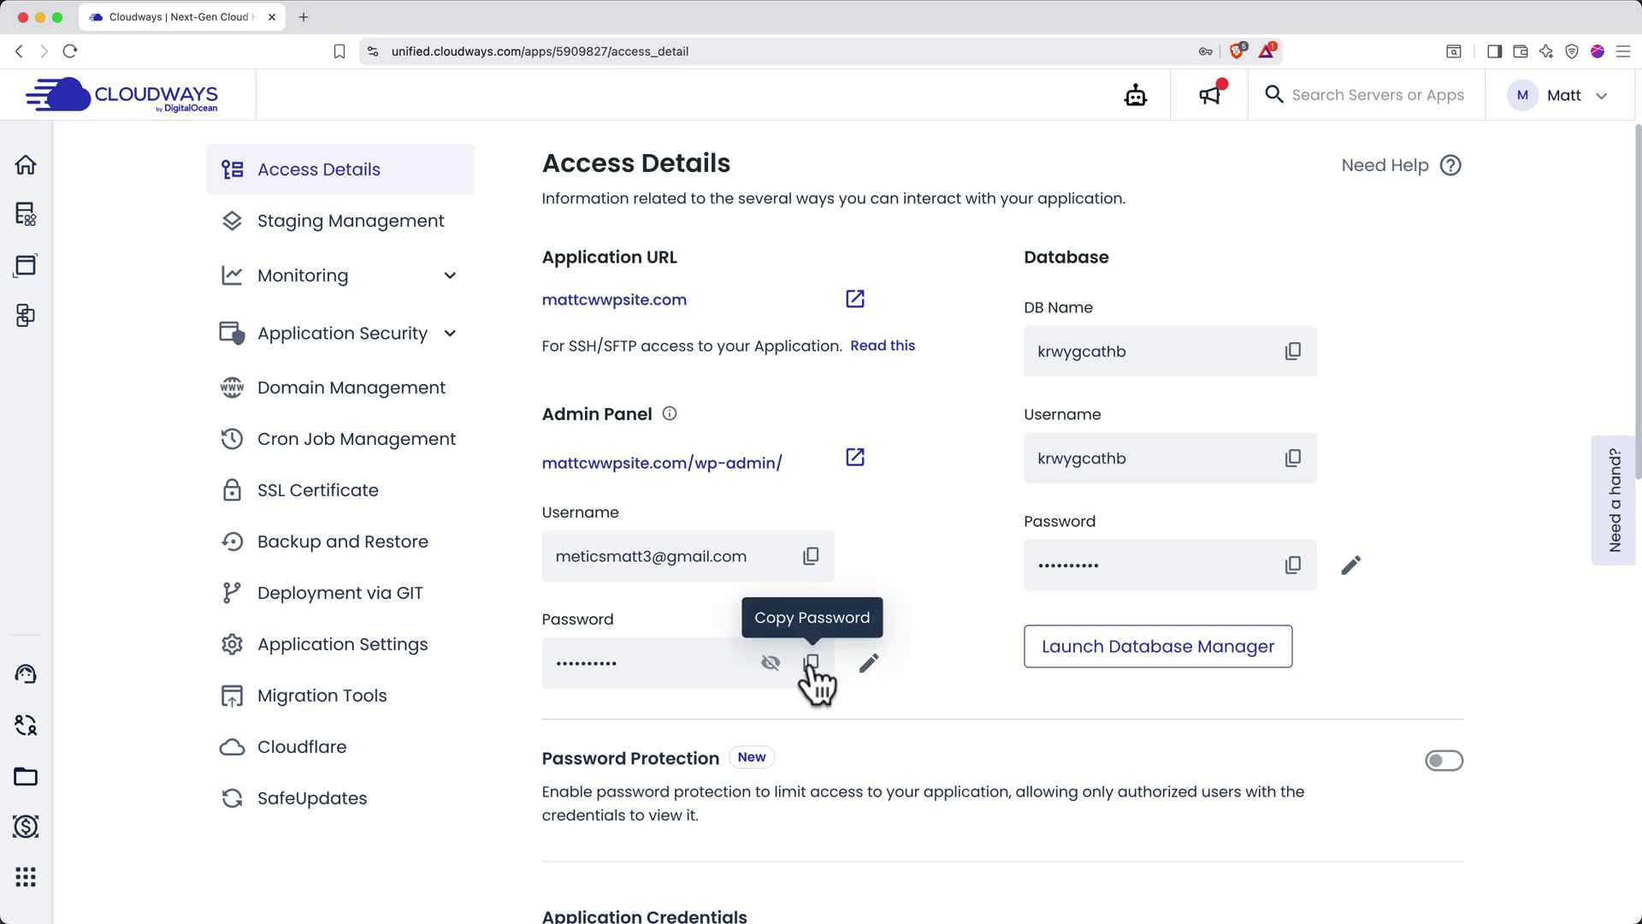
pyautogui.click(811, 663)
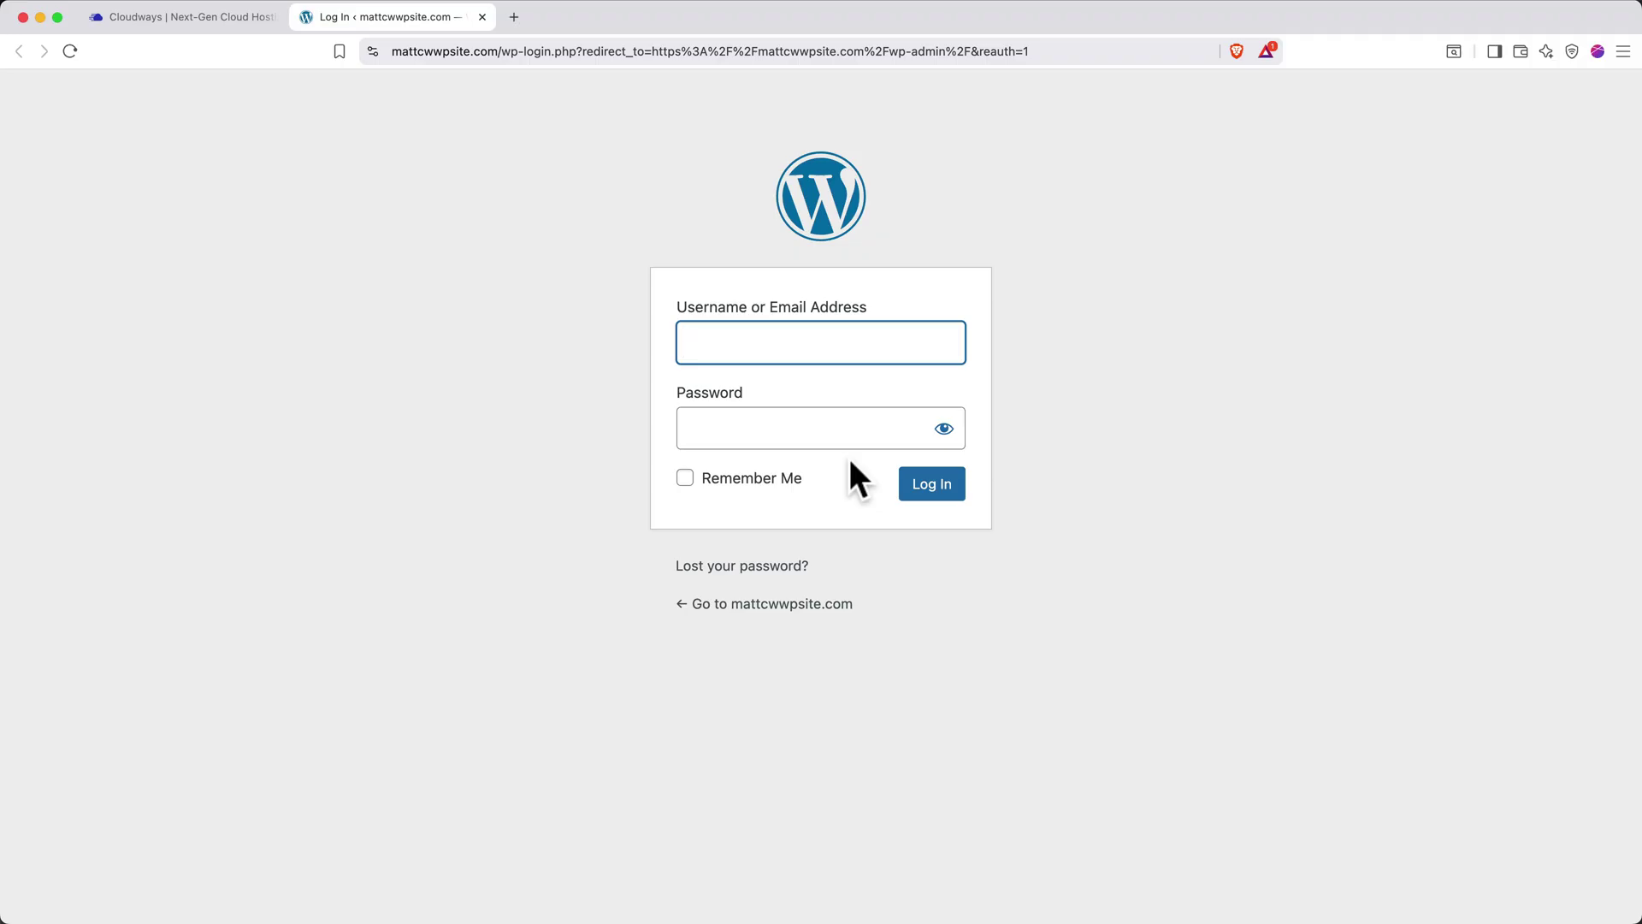
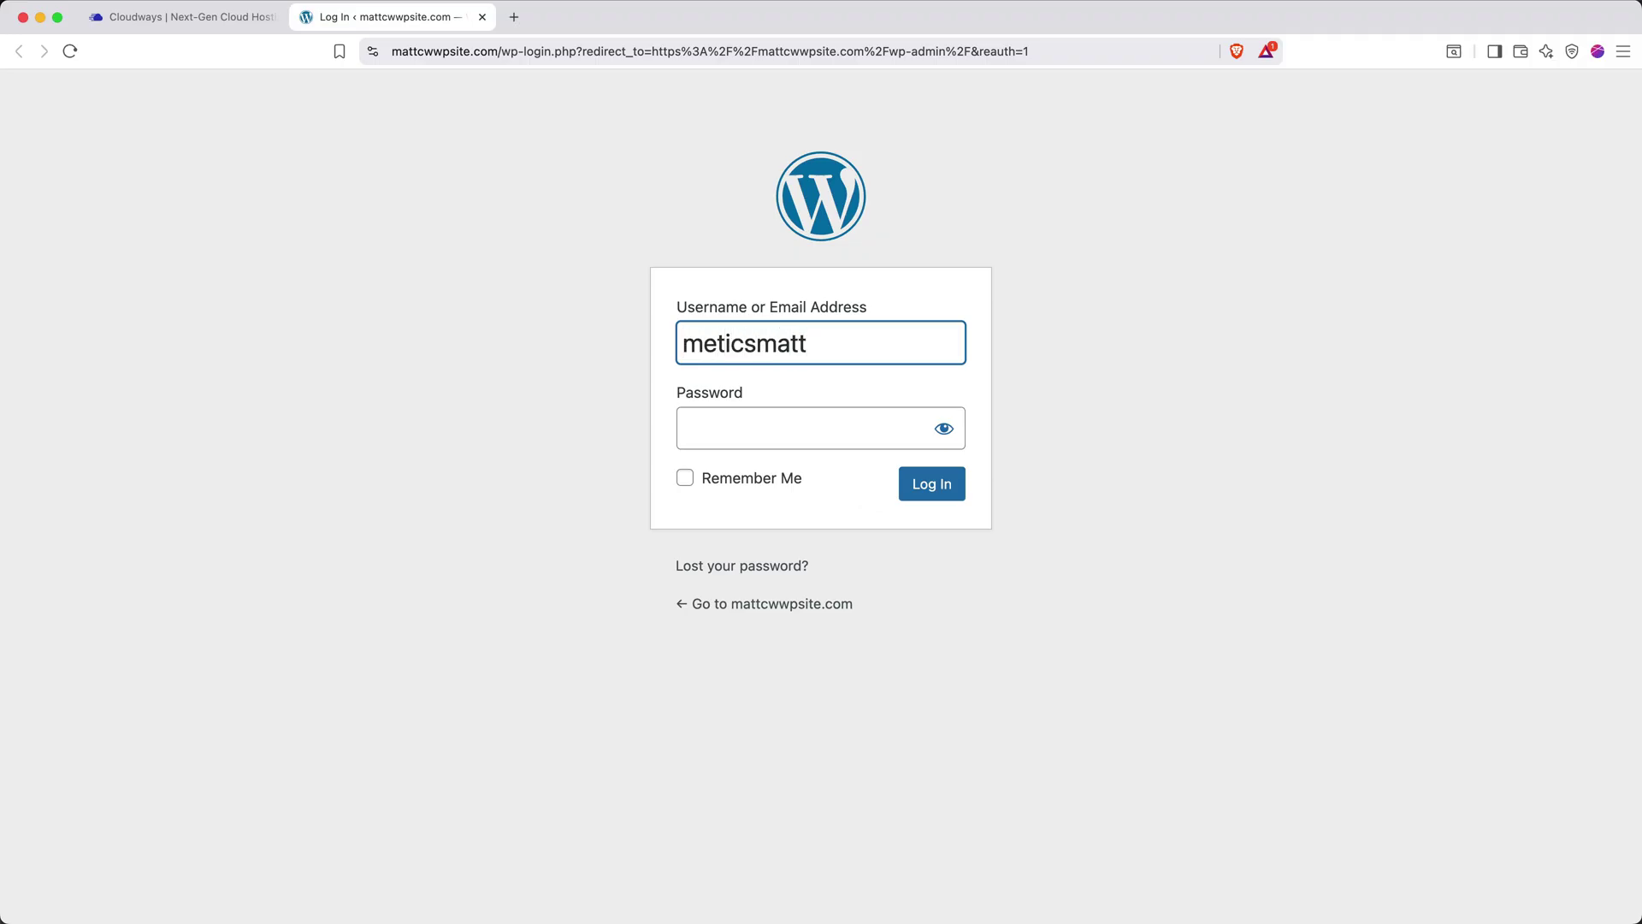
# Log in to WordPress admin with the account e-mail and pasted password, then dismiss the Object Cache Pro notice
pyautogui.press('Tab')
pyautogui.press('super+v')
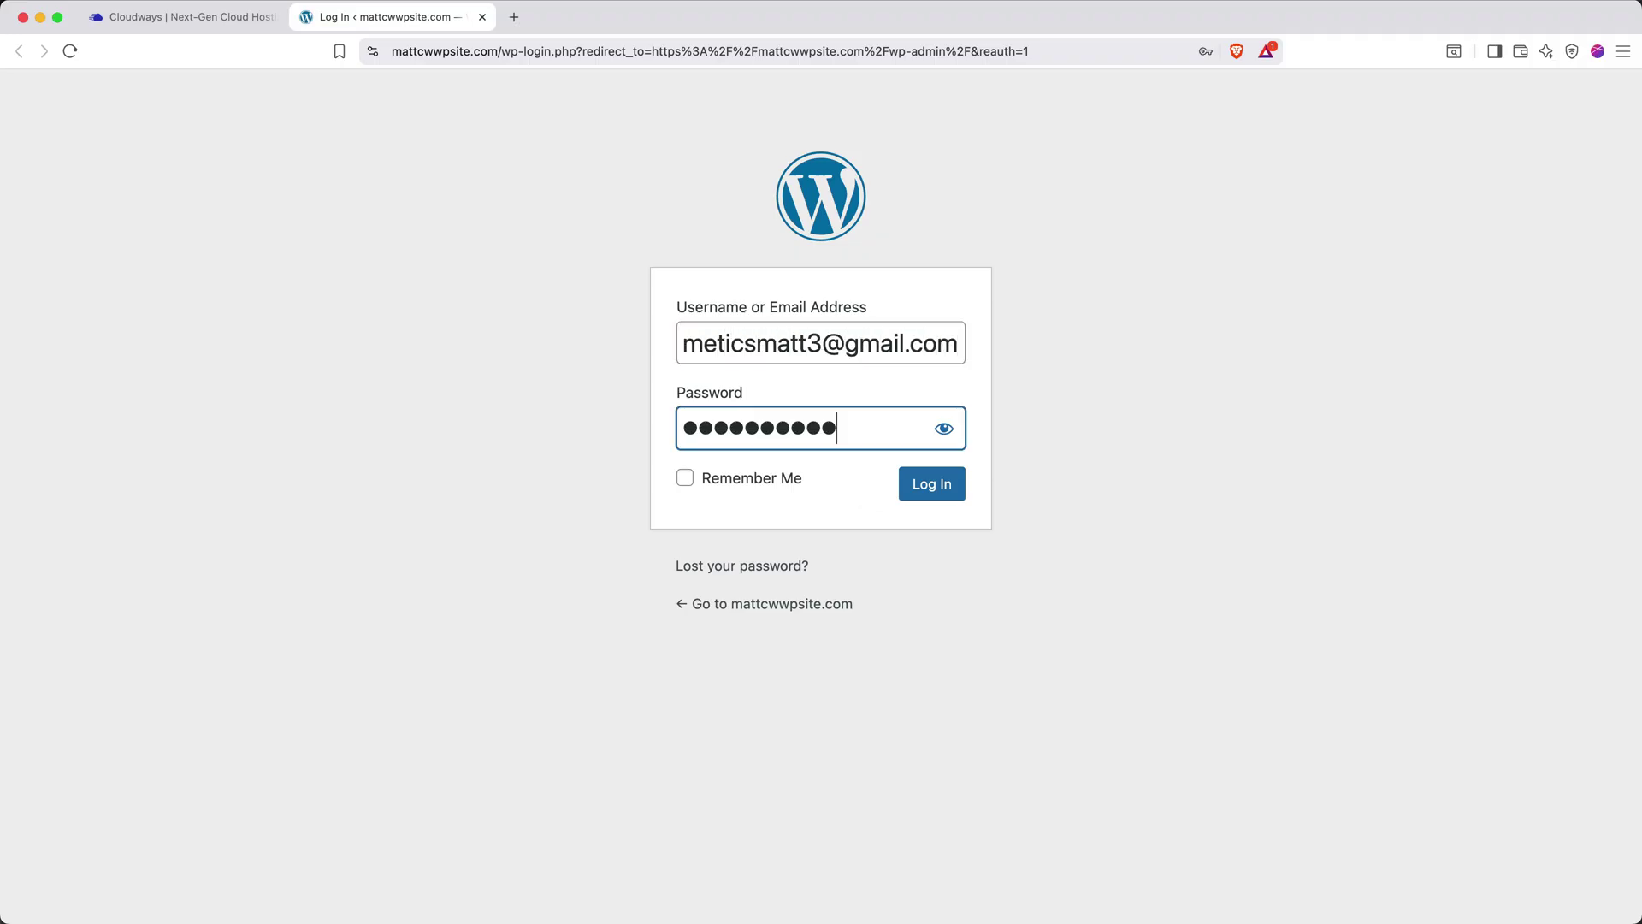
pyautogui.click(915, 487)
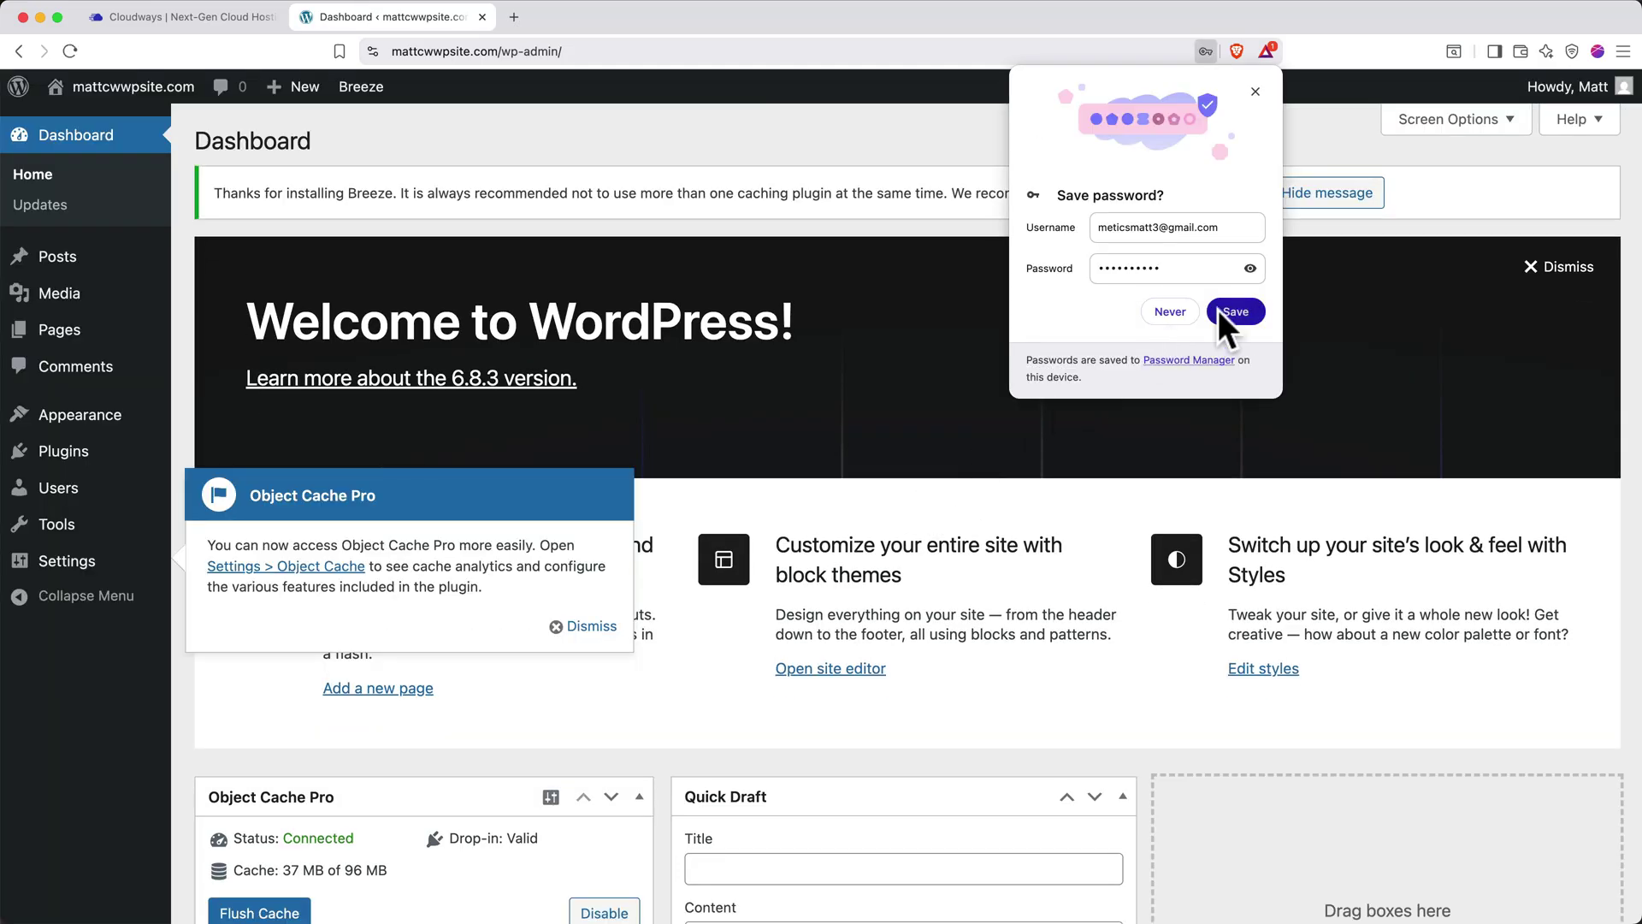
pyautogui.click(1224, 312)
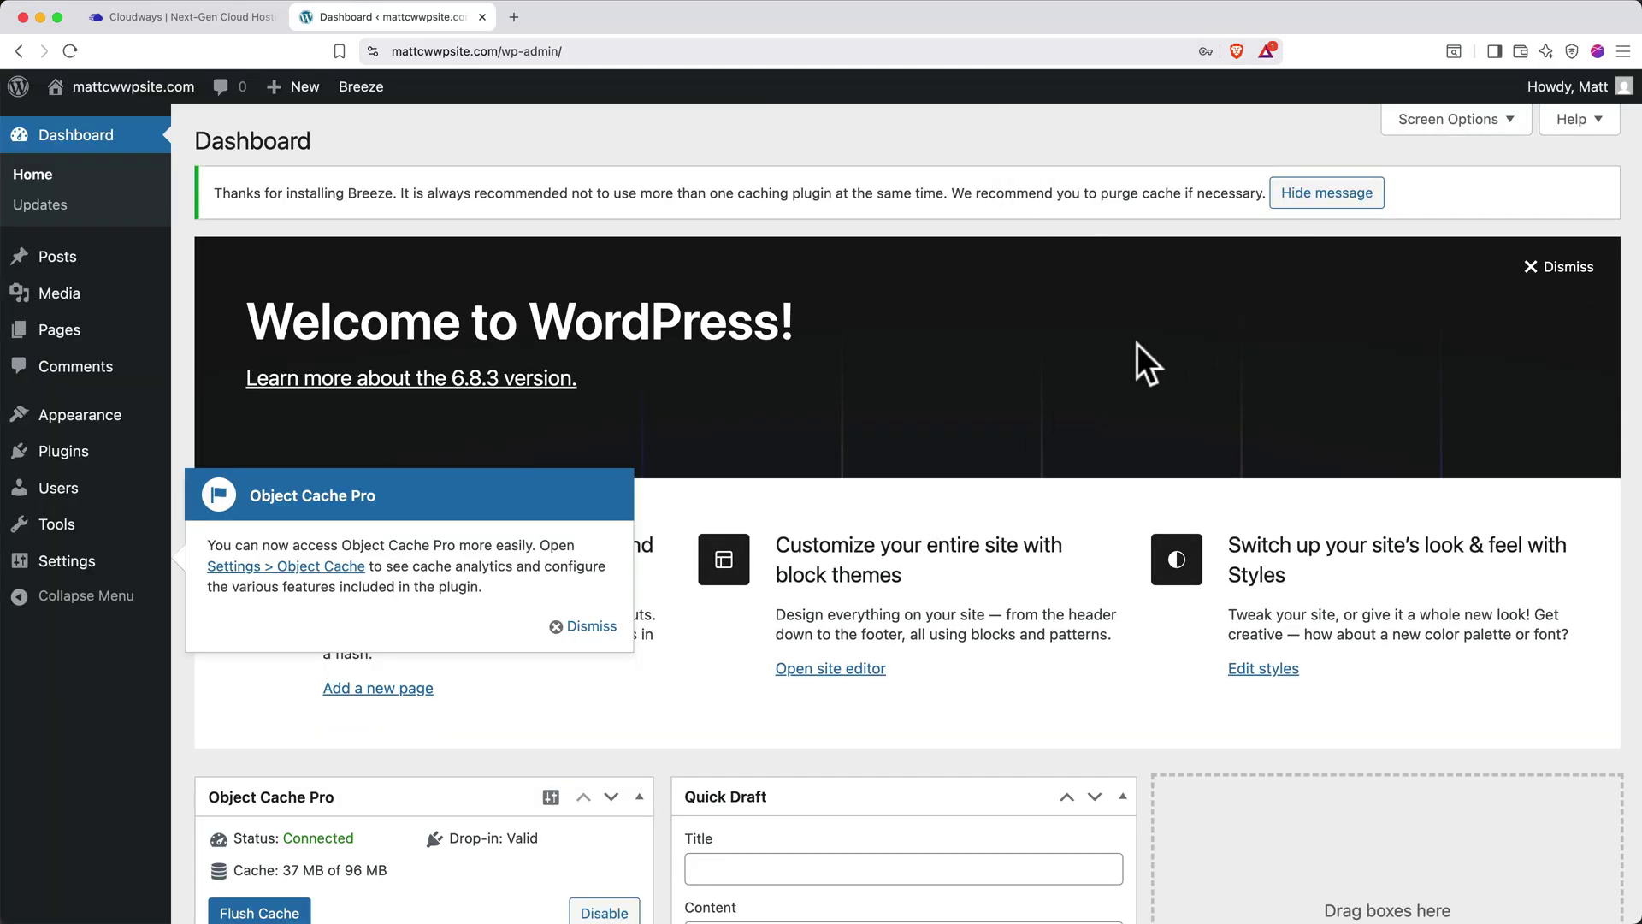
pyautogui.click(588, 627)
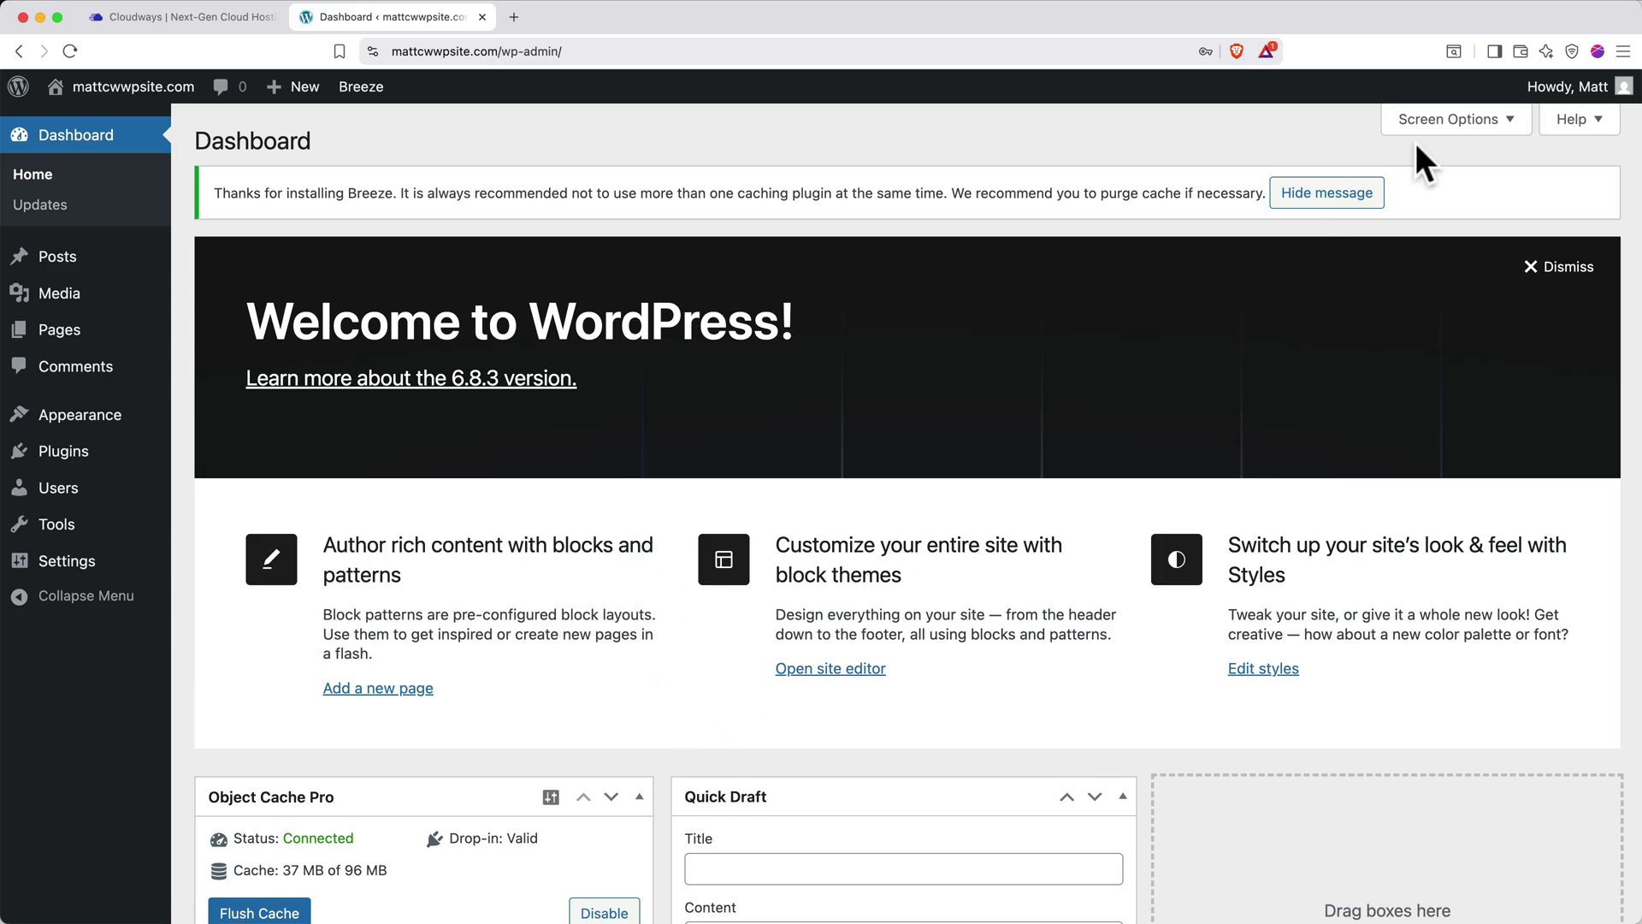
# Hide all seven dashboard boxes via Screen Options and dismiss the Breeze caching notice
pyautogui.click(1433, 126)
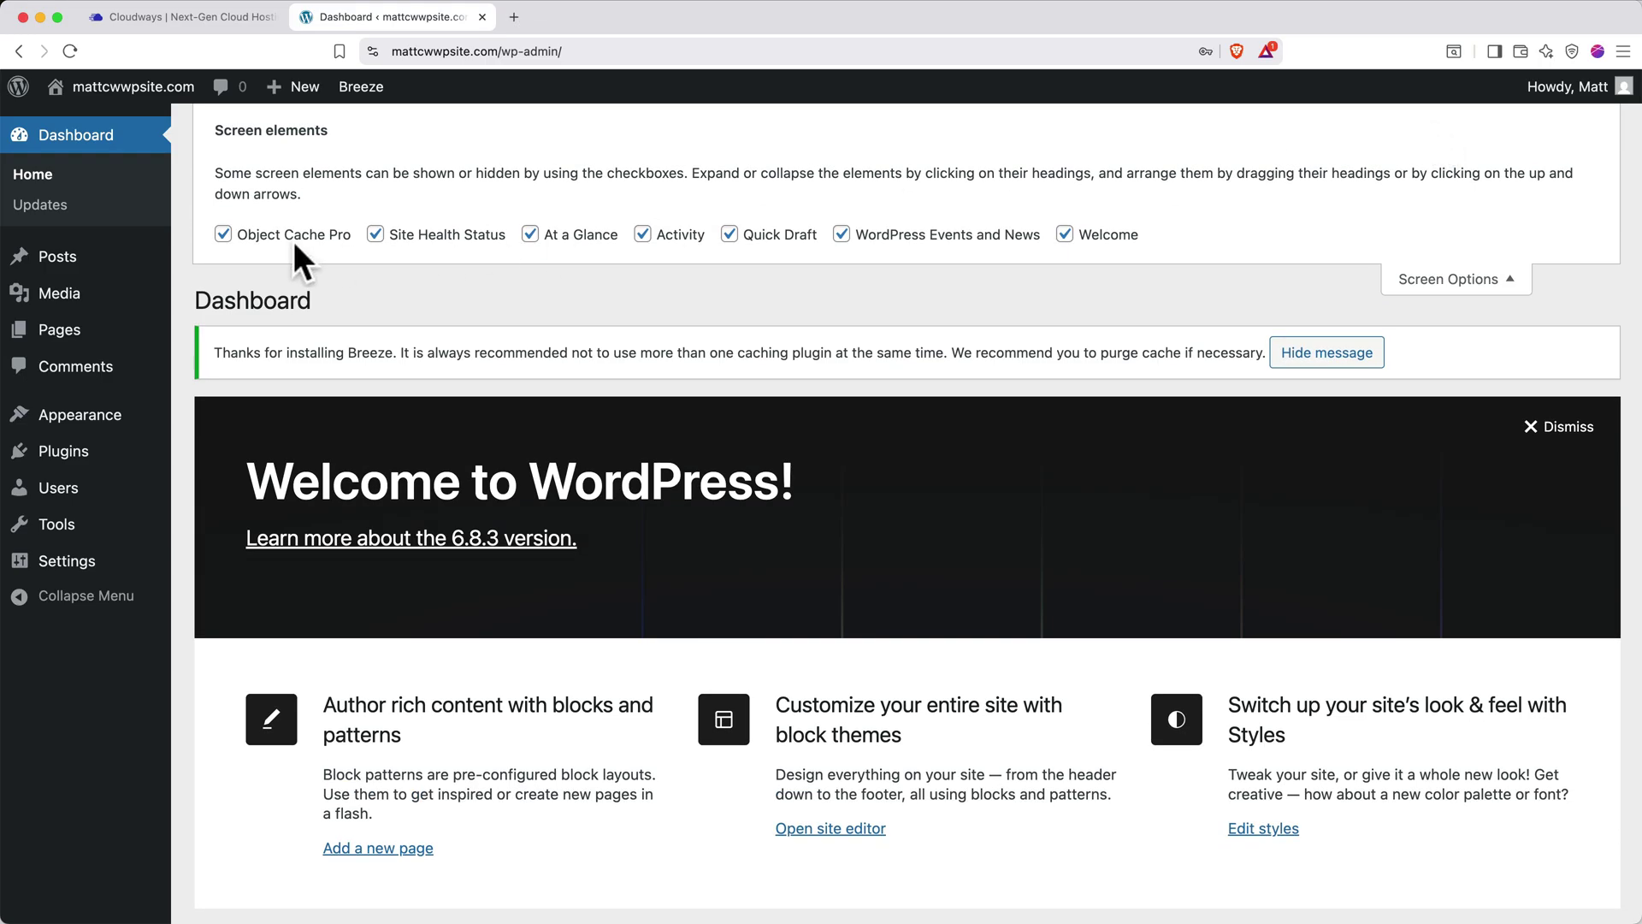
pyautogui.click(224, 234)
pyautogui.click(376, 235)
pyautogui.click(531, 234)
pyautogui.click(642, 234)
pyautogui.click(729, 234)
pyautogui.click(841, 234)
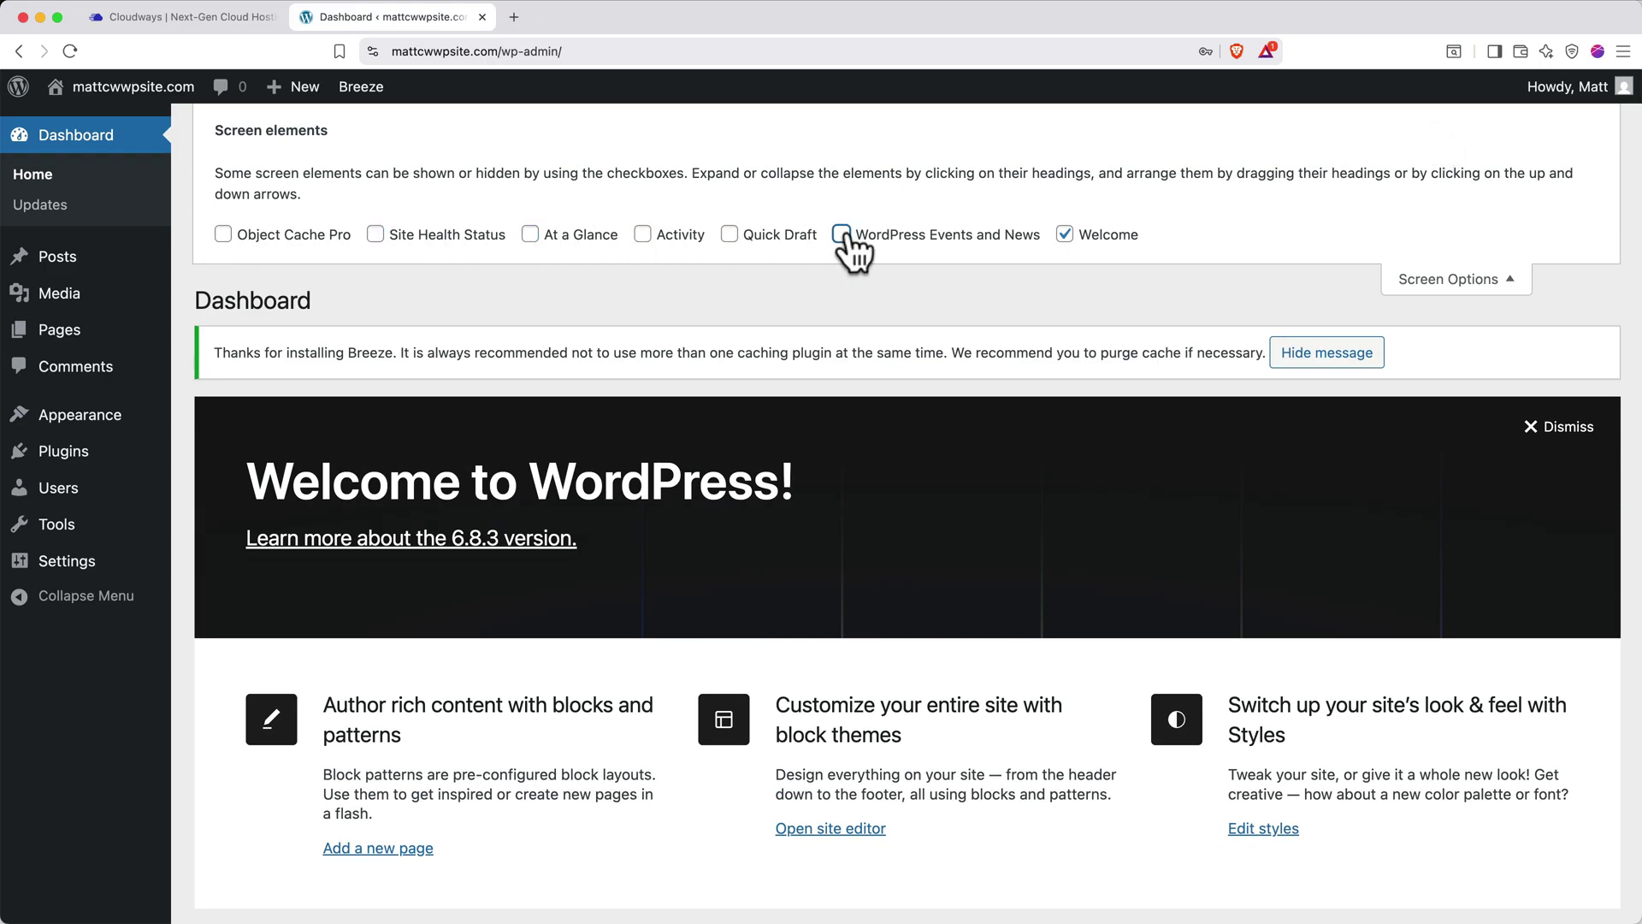
pyautogui.click(1065, 234)
pyautogui.click(1405, 281)
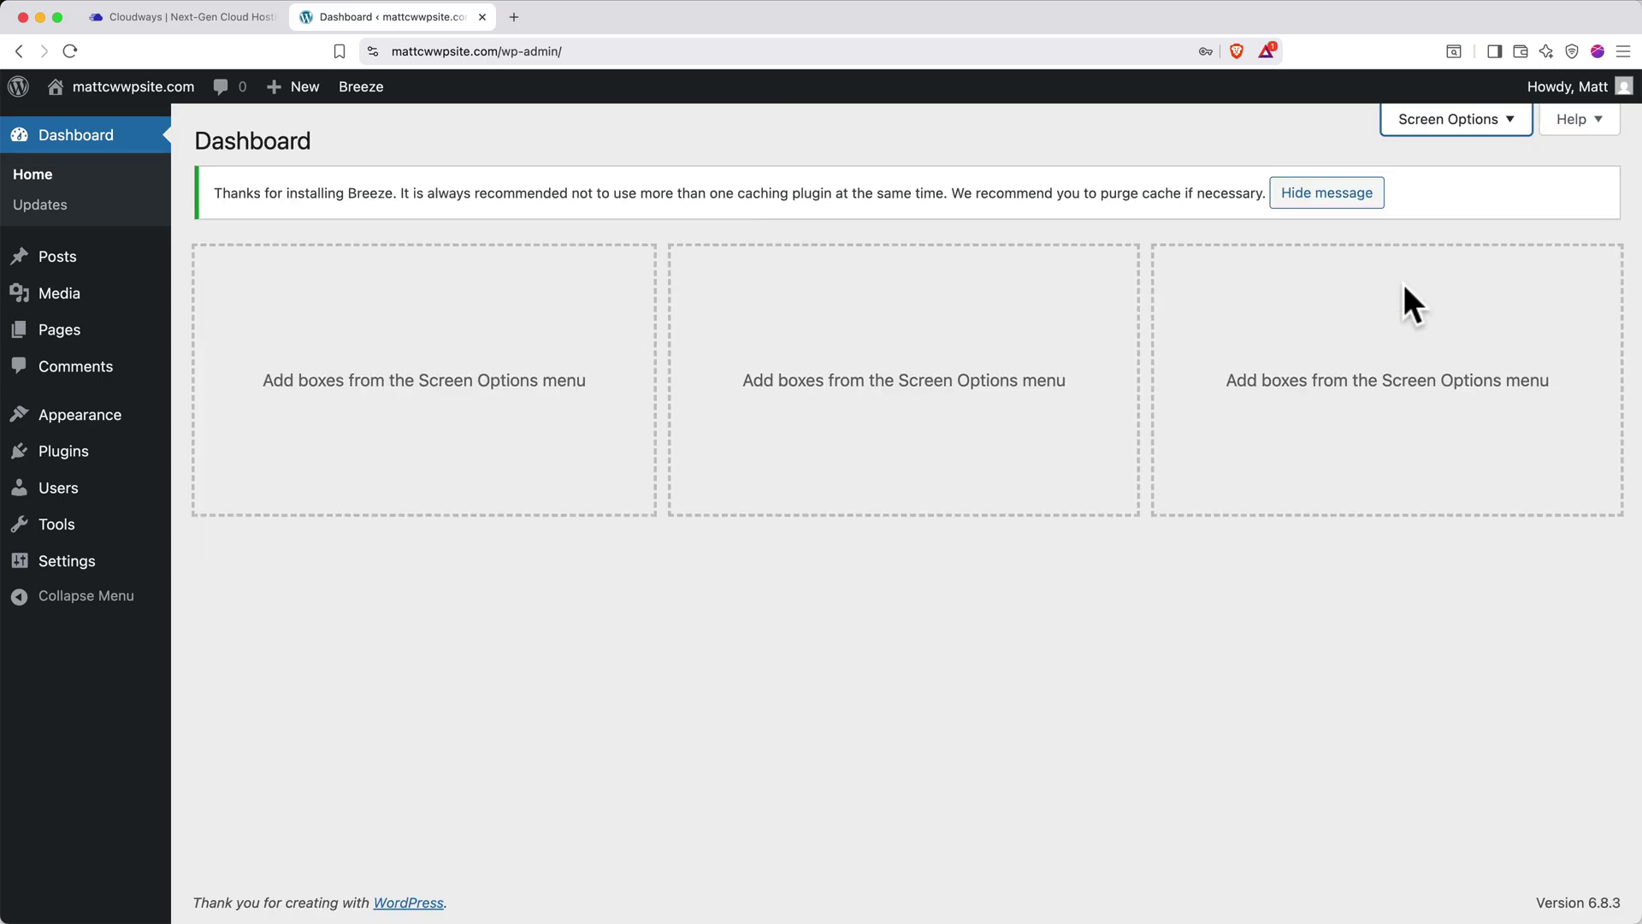
pyautogui.click(1346, 200)
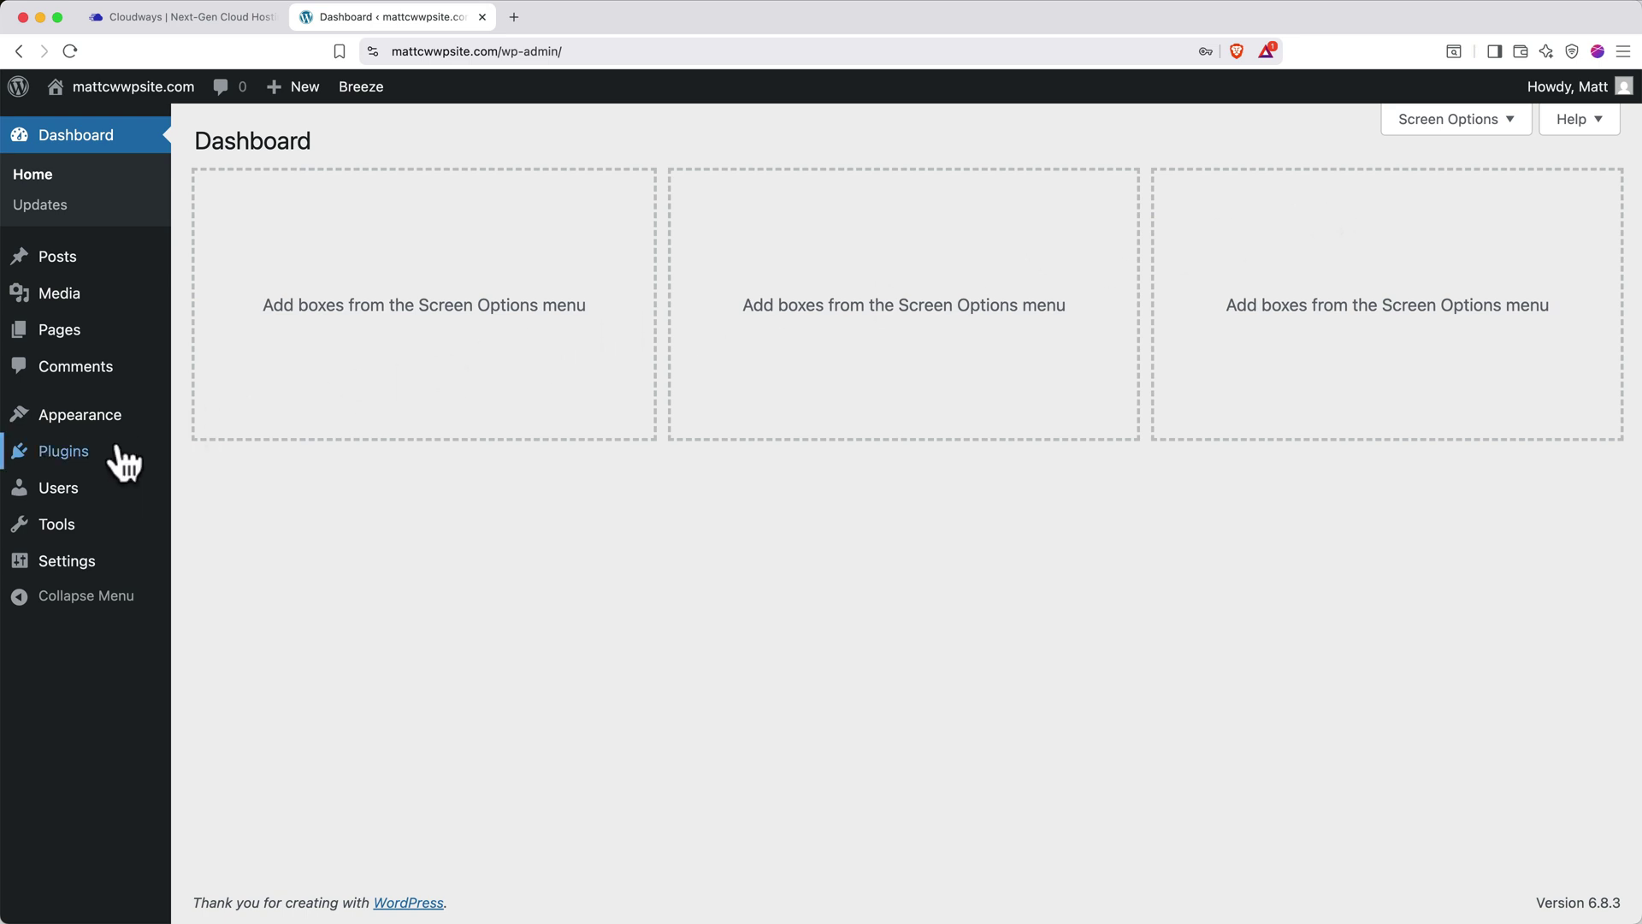
# Deactivate all installed plugins with the Deactivate bulk action
pyautogui.click(85, 461)
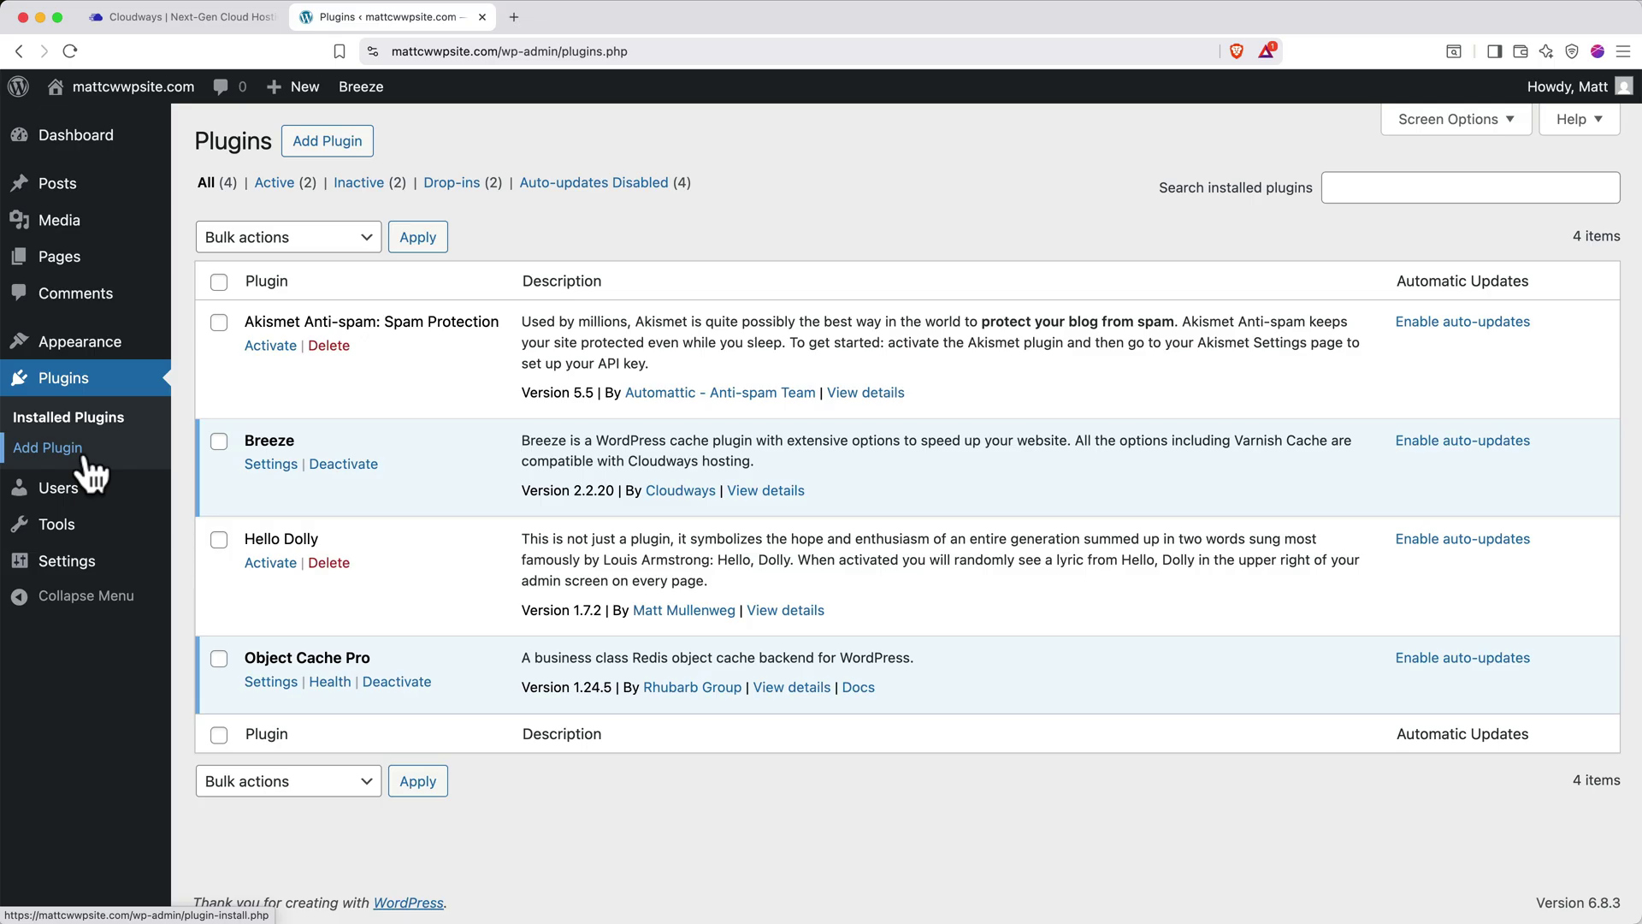
pyautogui.click(218, 282)
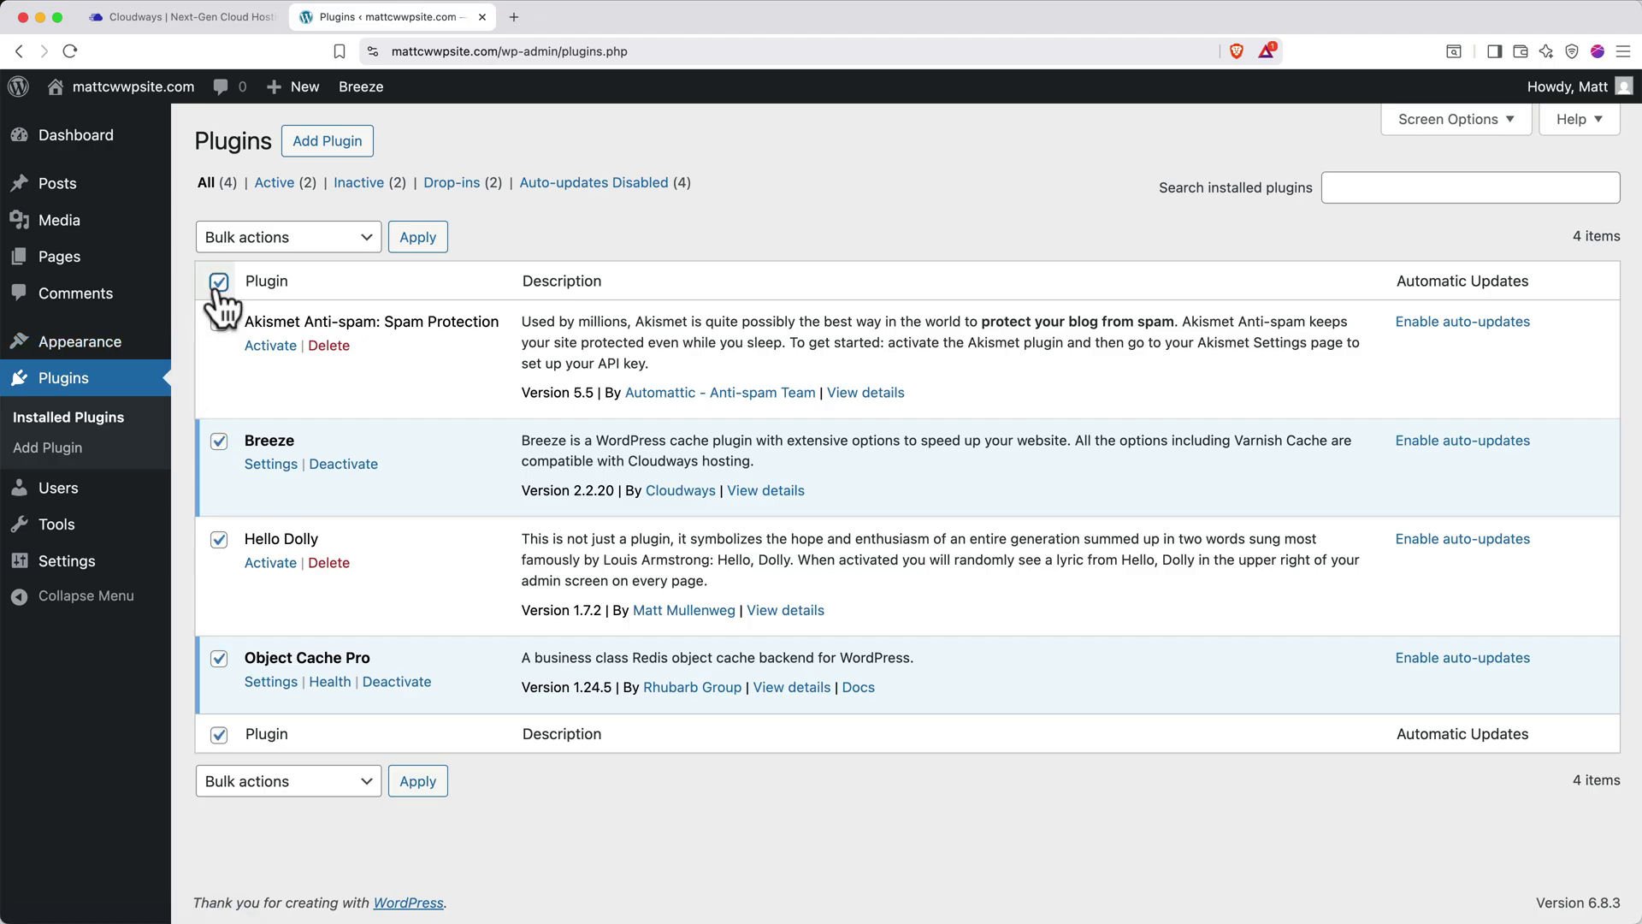
pyautogui.click(283, 244)
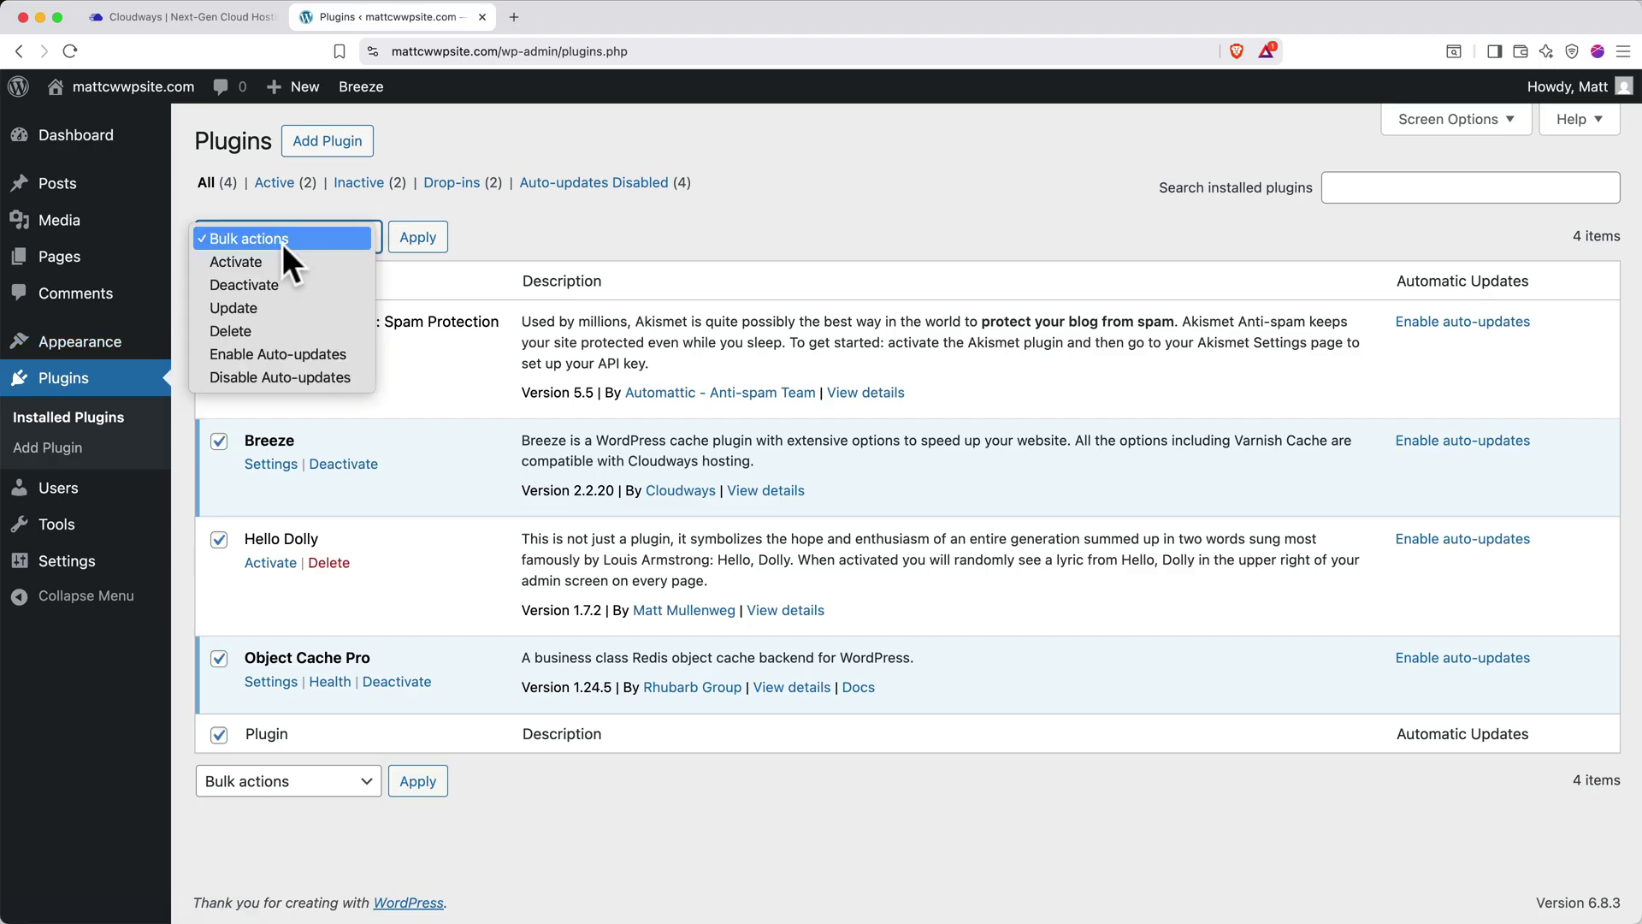
pyautogui.click(282, 284)
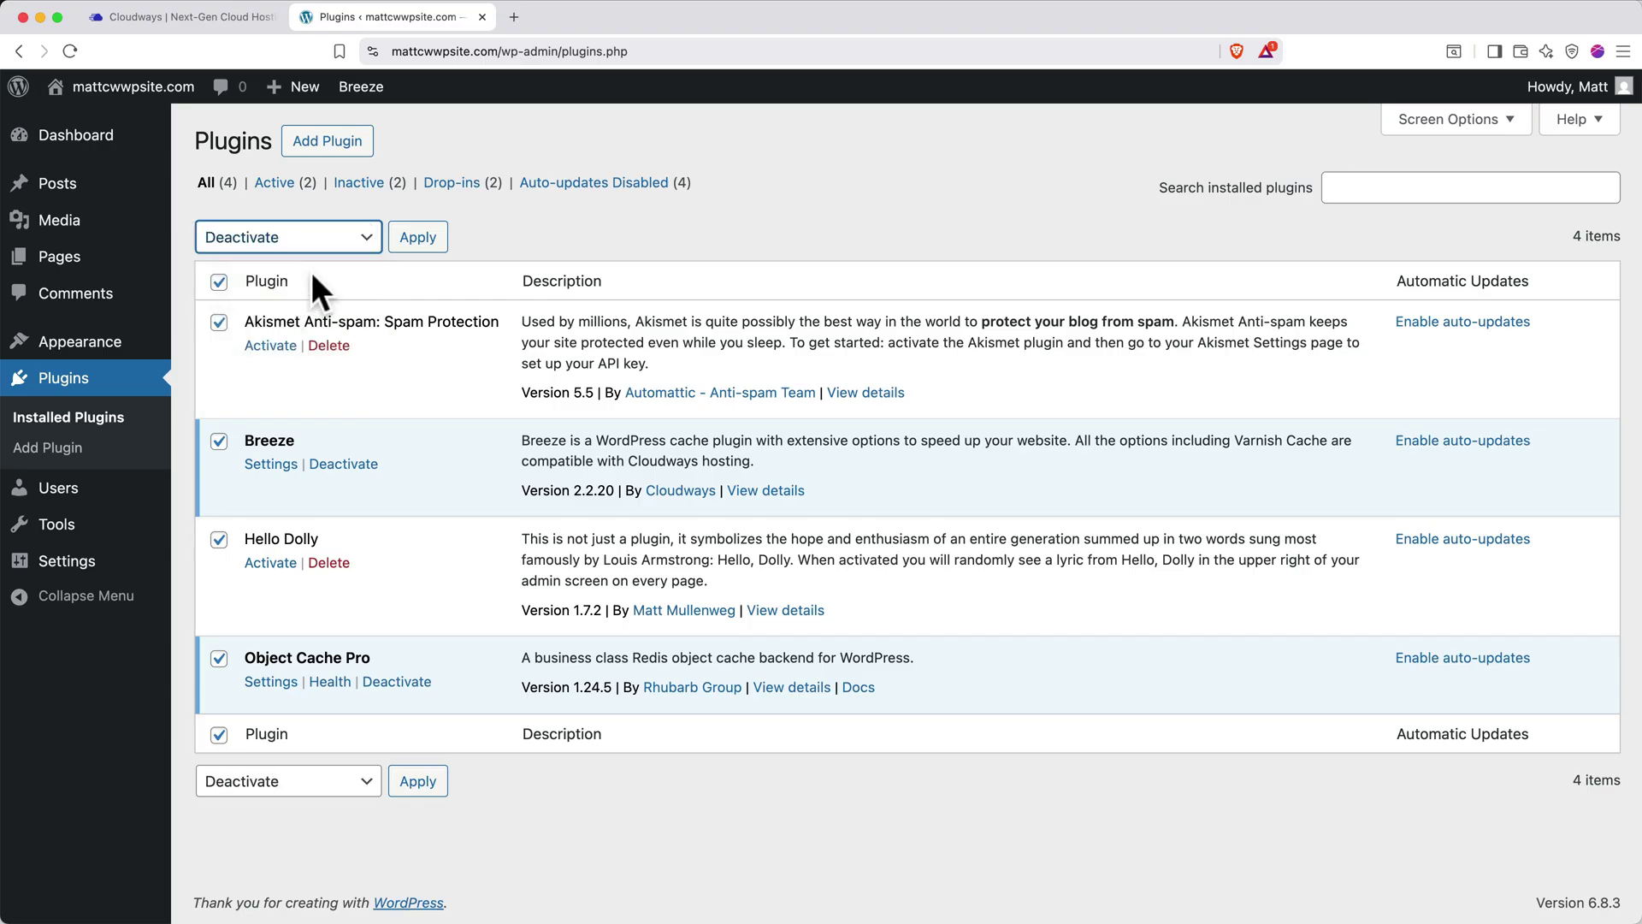
pyautogui.click(418, 240)
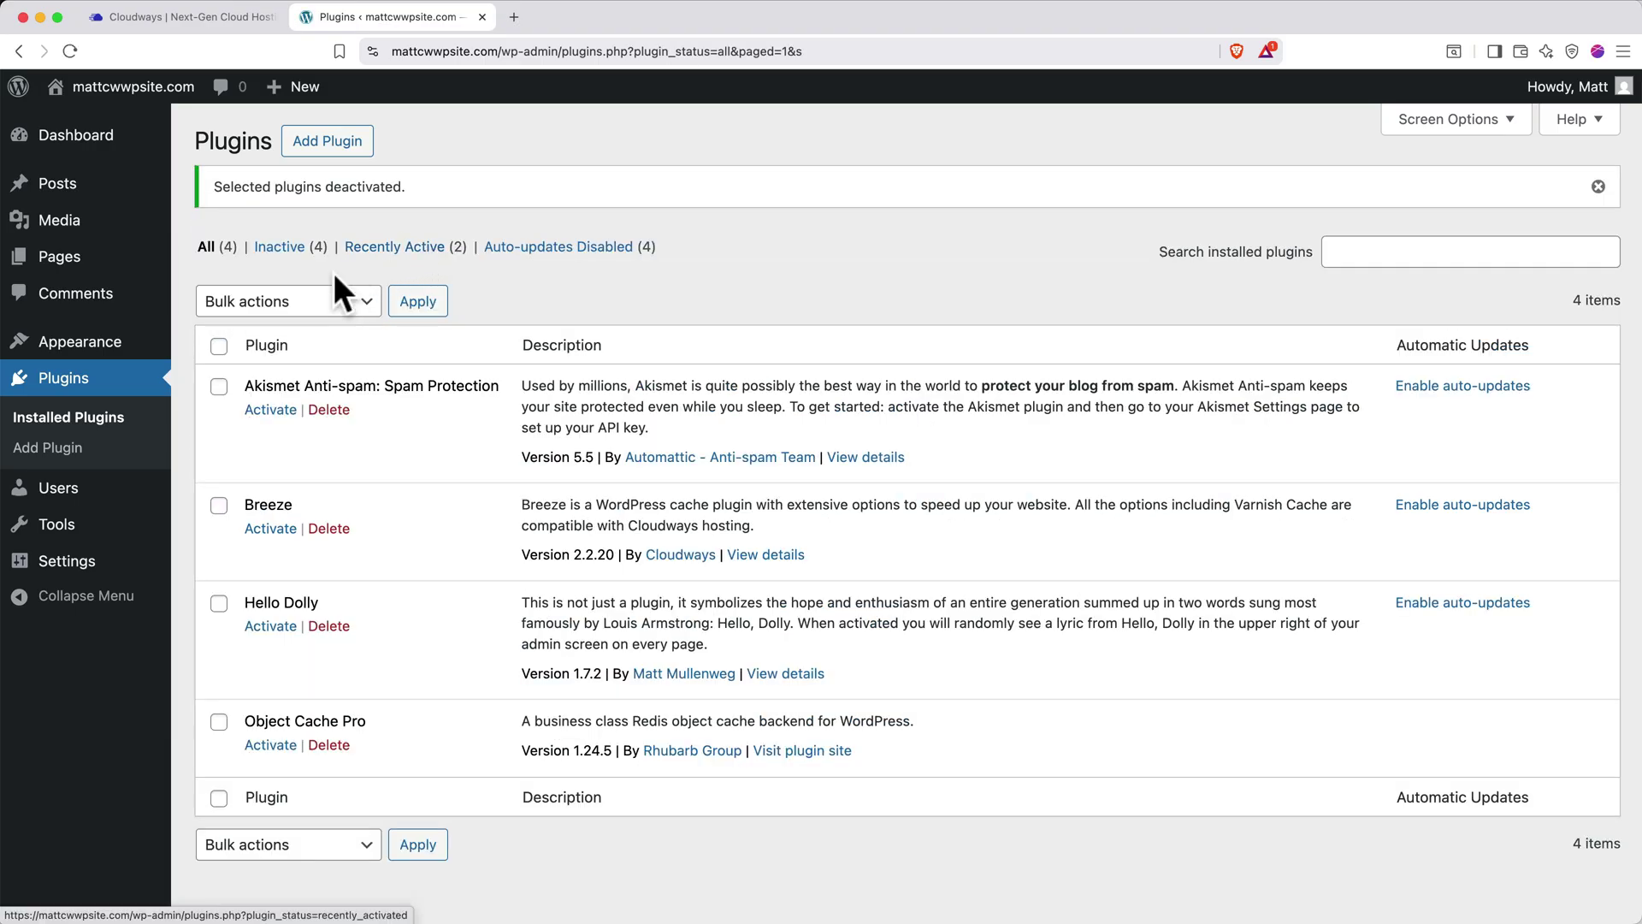
# Delete all four plugins with the Delete bulk action and confirm
pyautogui.click(219, 345)
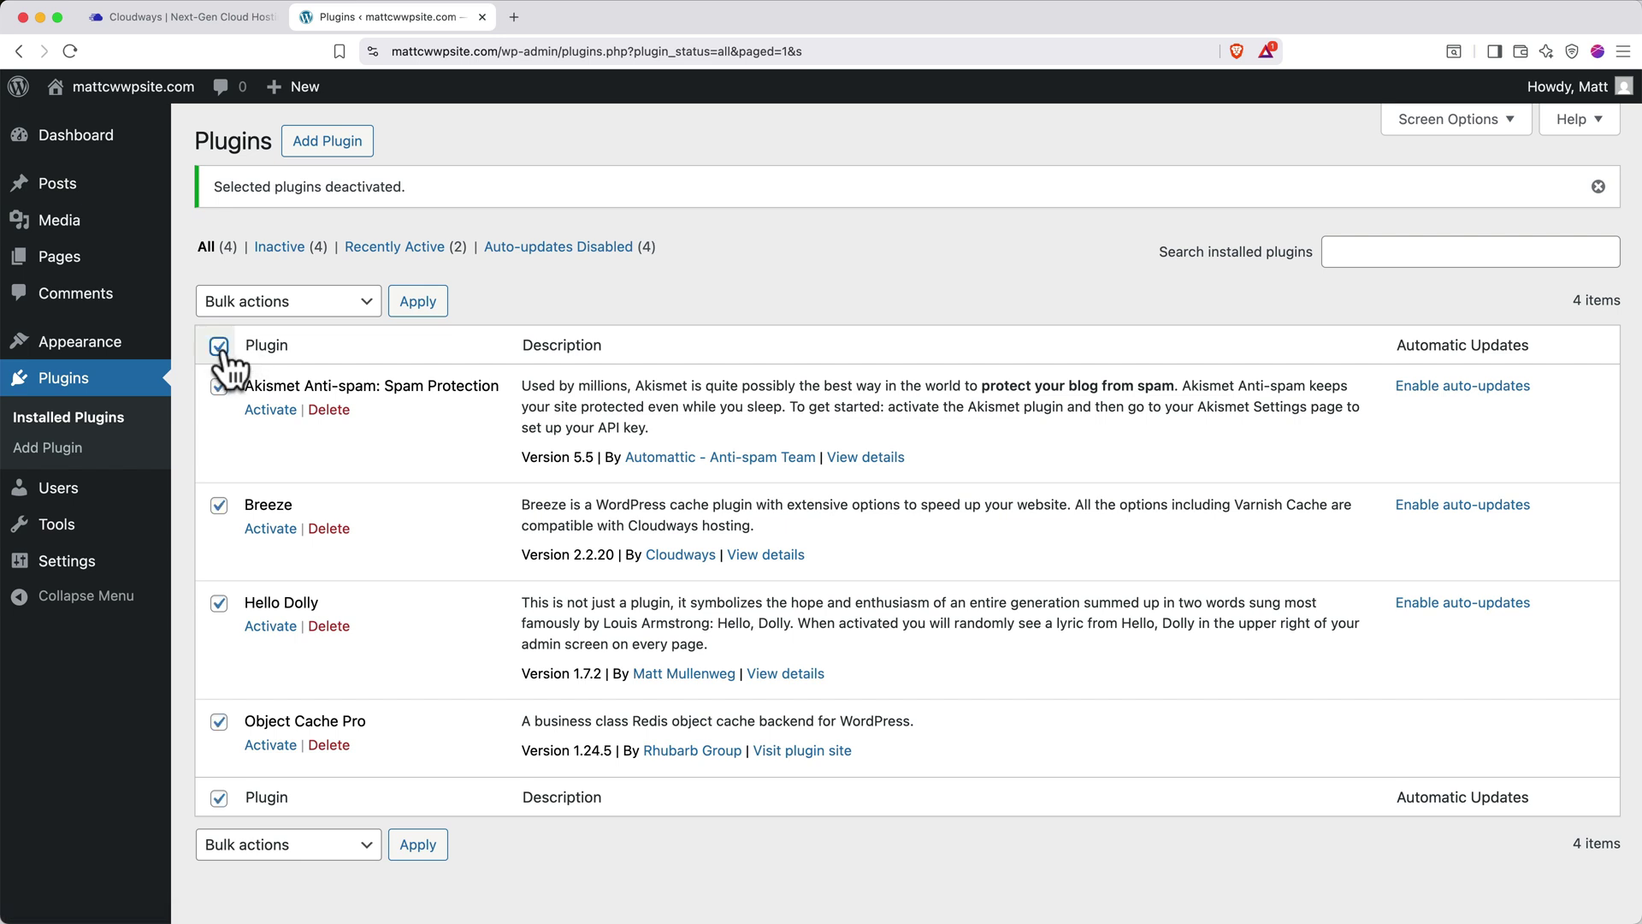
pyautogui.click(275, 302)
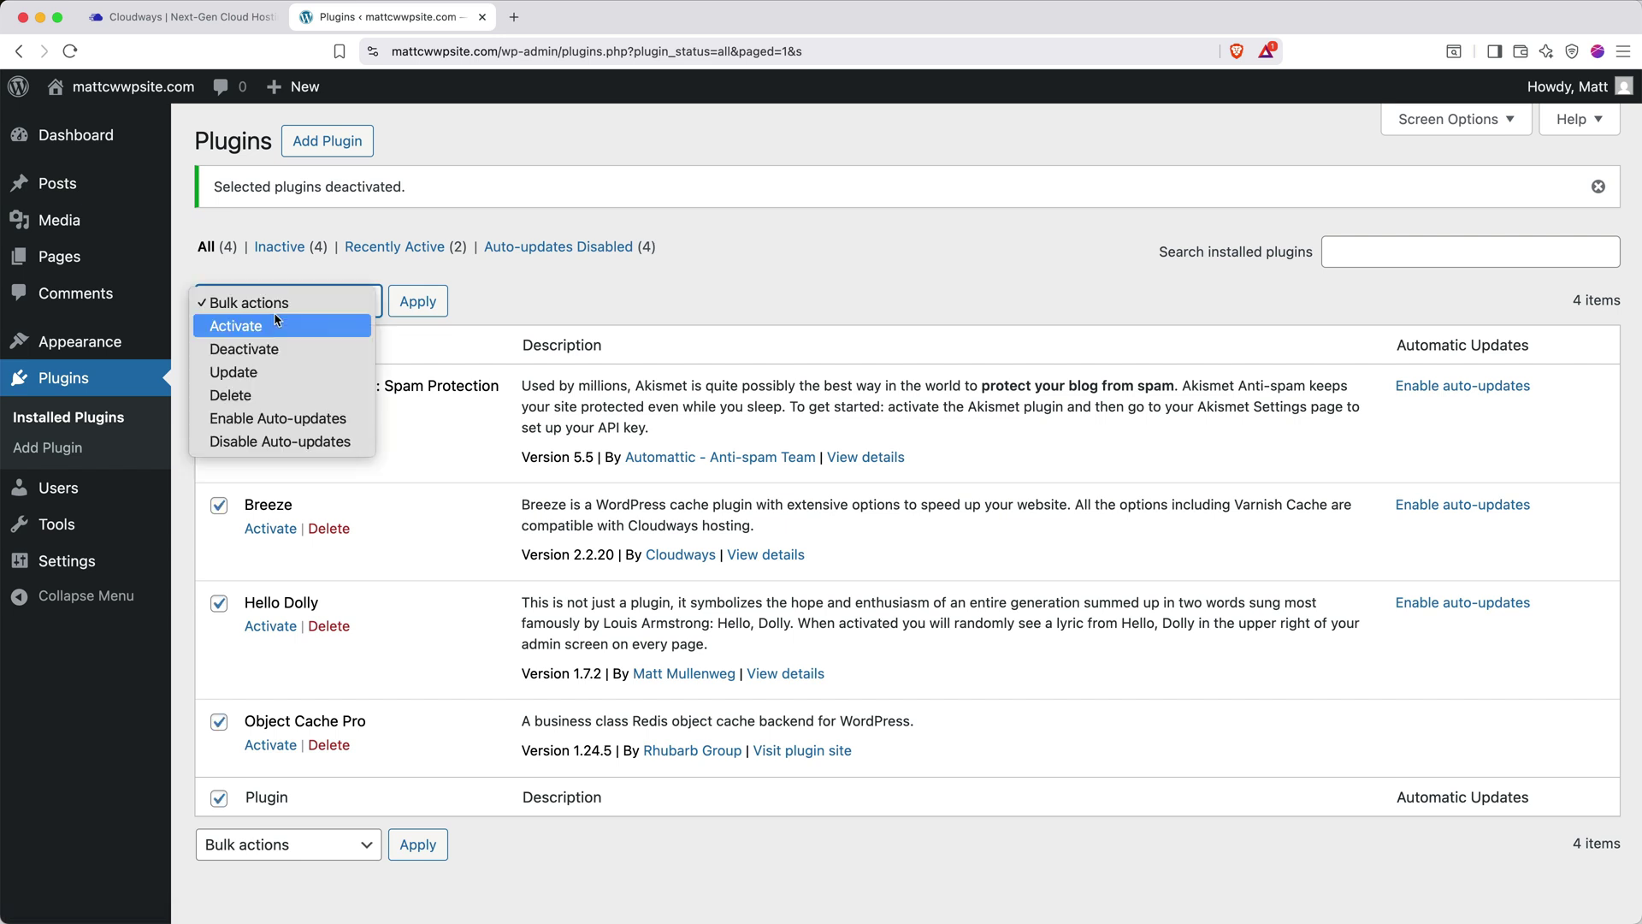
pyautogui.click(274, 394)
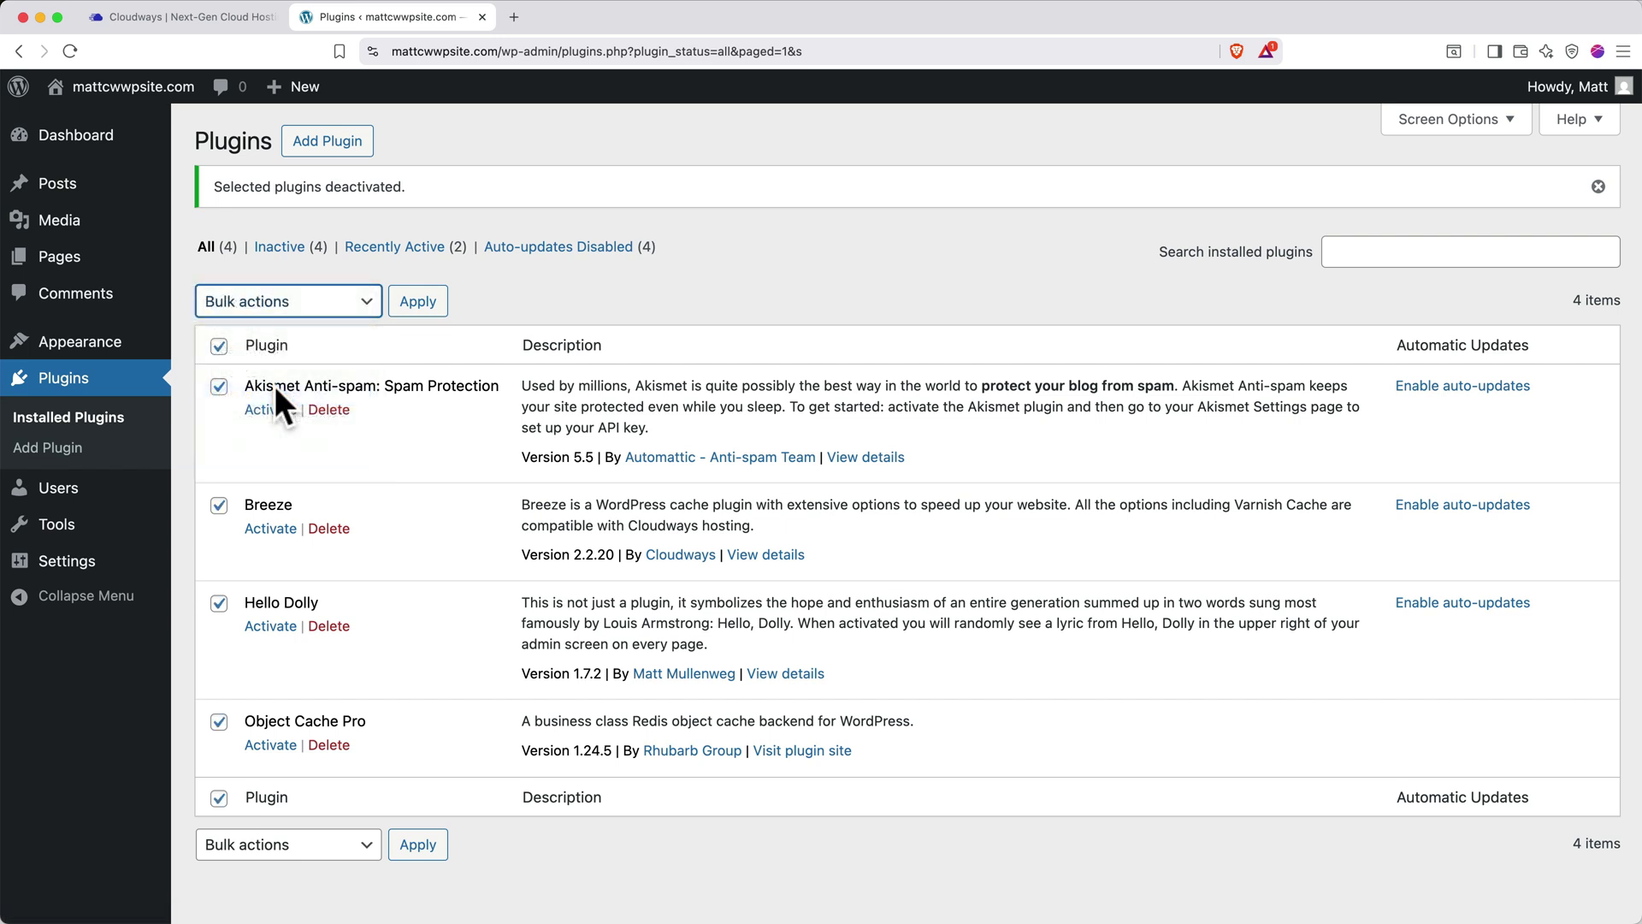
pyautogui.click(418, 302)
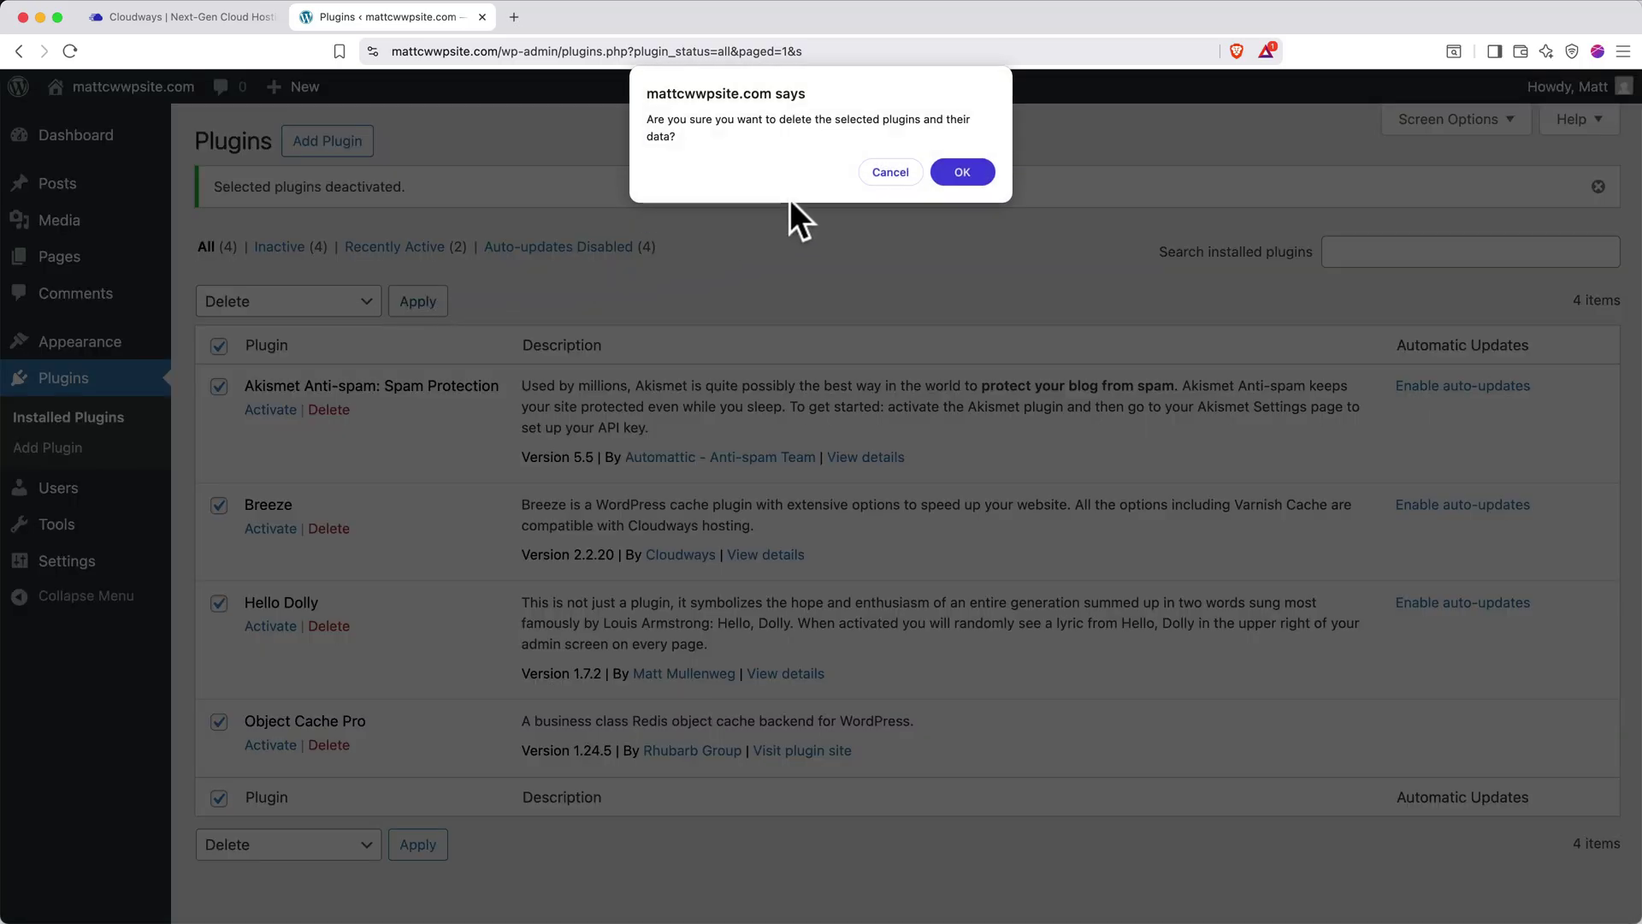
pyautogui.click(958, 174)
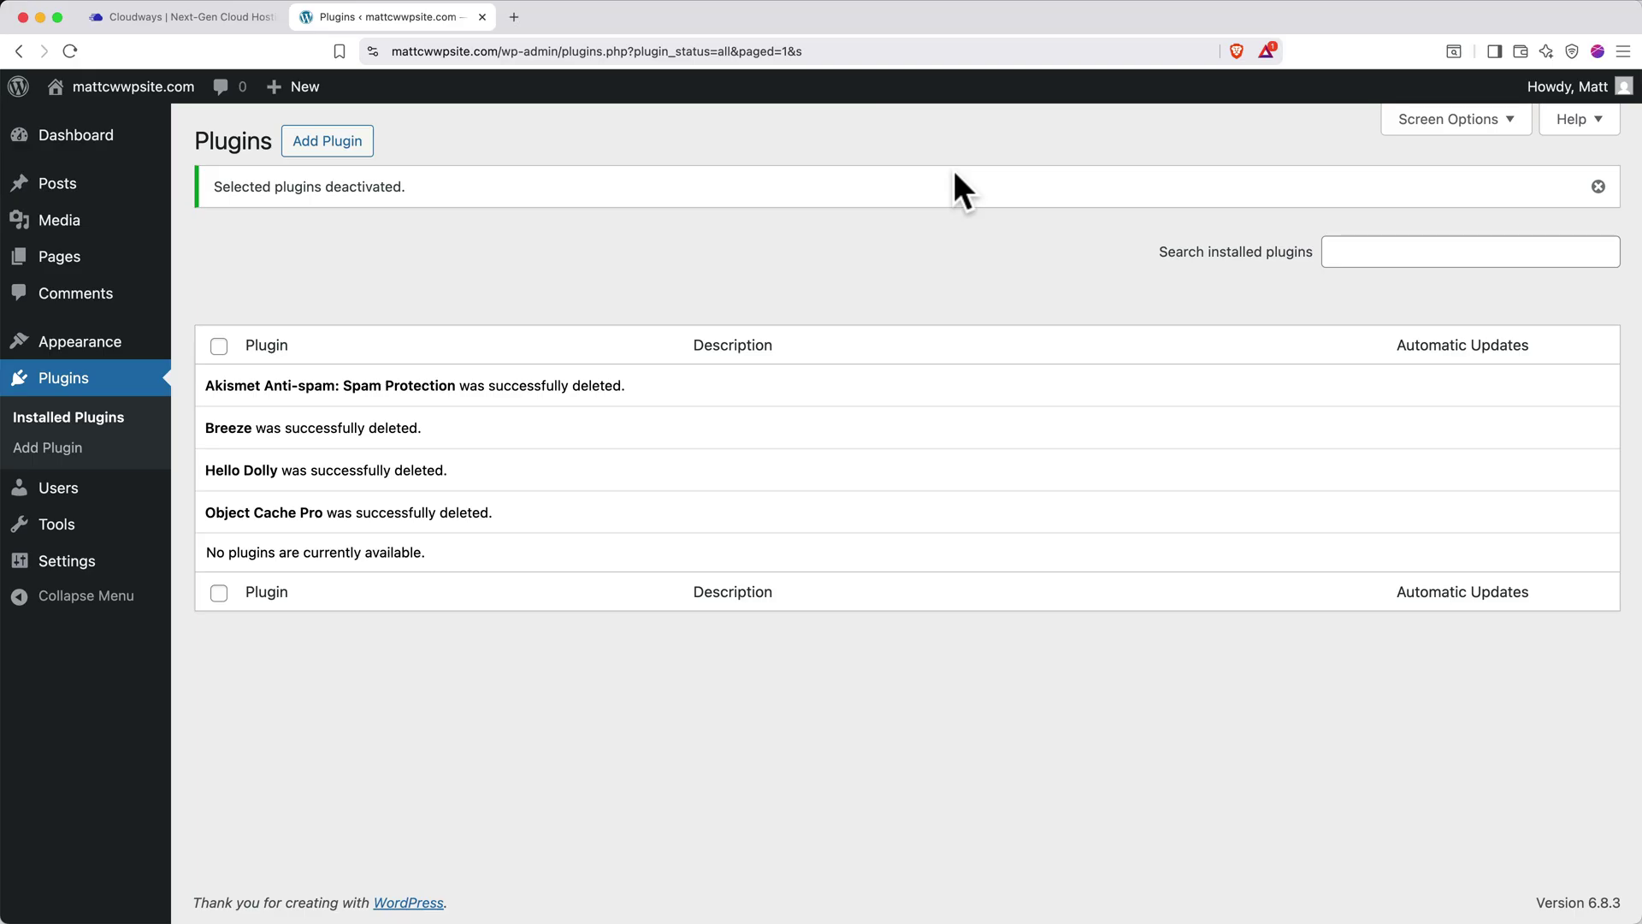
# Search for 'astra', install and activate the Astra theme, and dismiss its welcome and activation notices
pyautogui.click(83, 344)
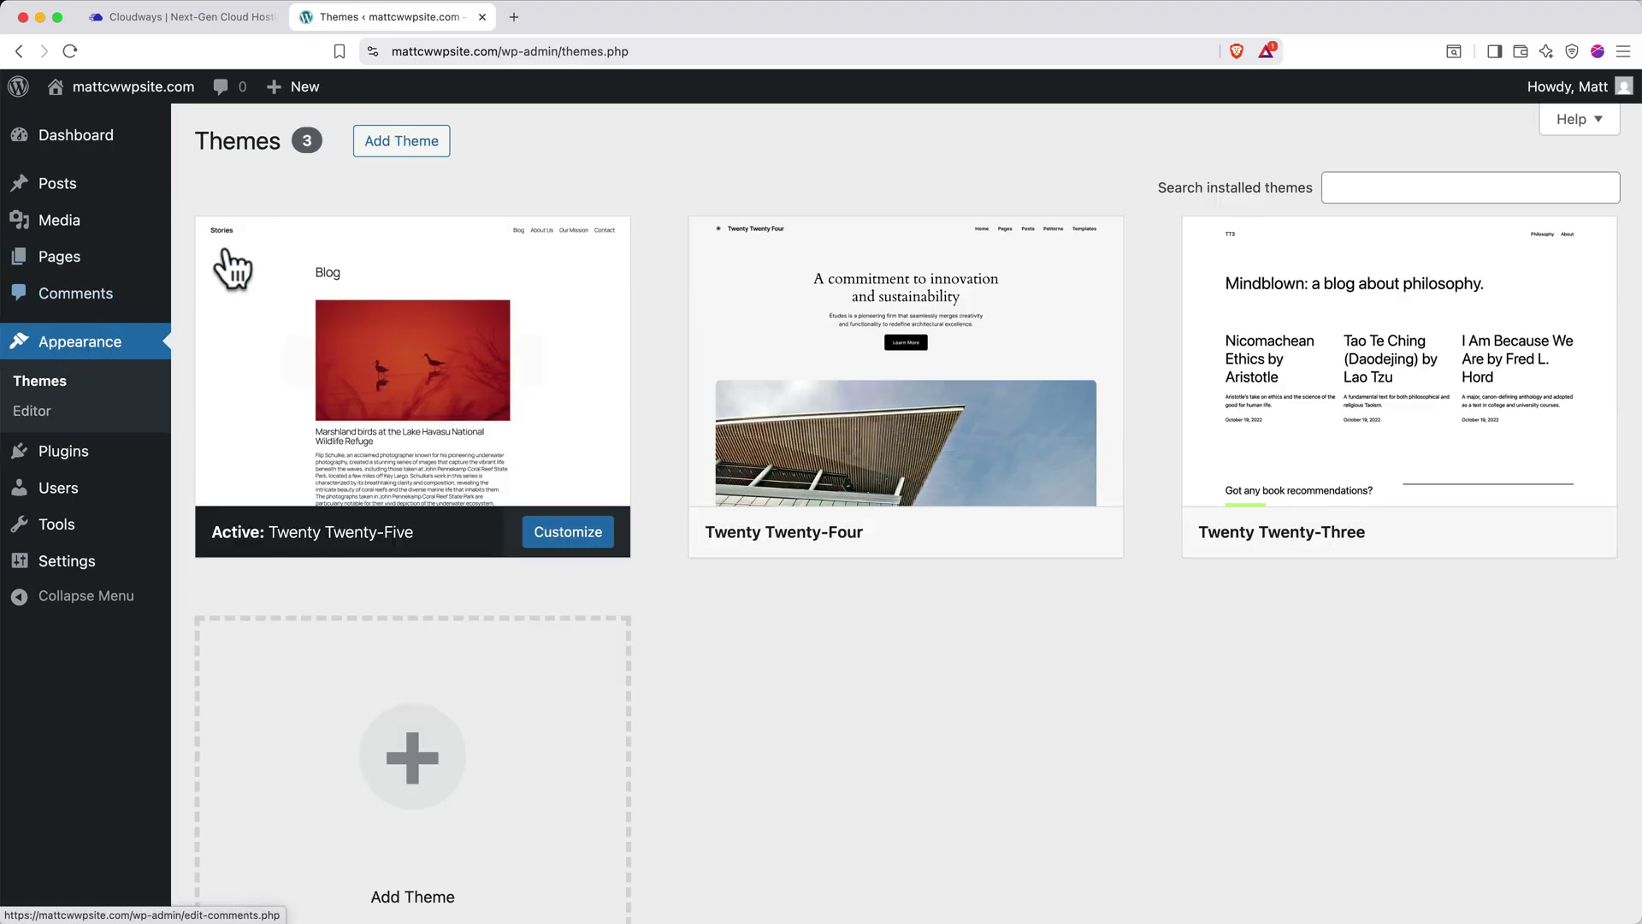
pyautogui.click(398, 155)
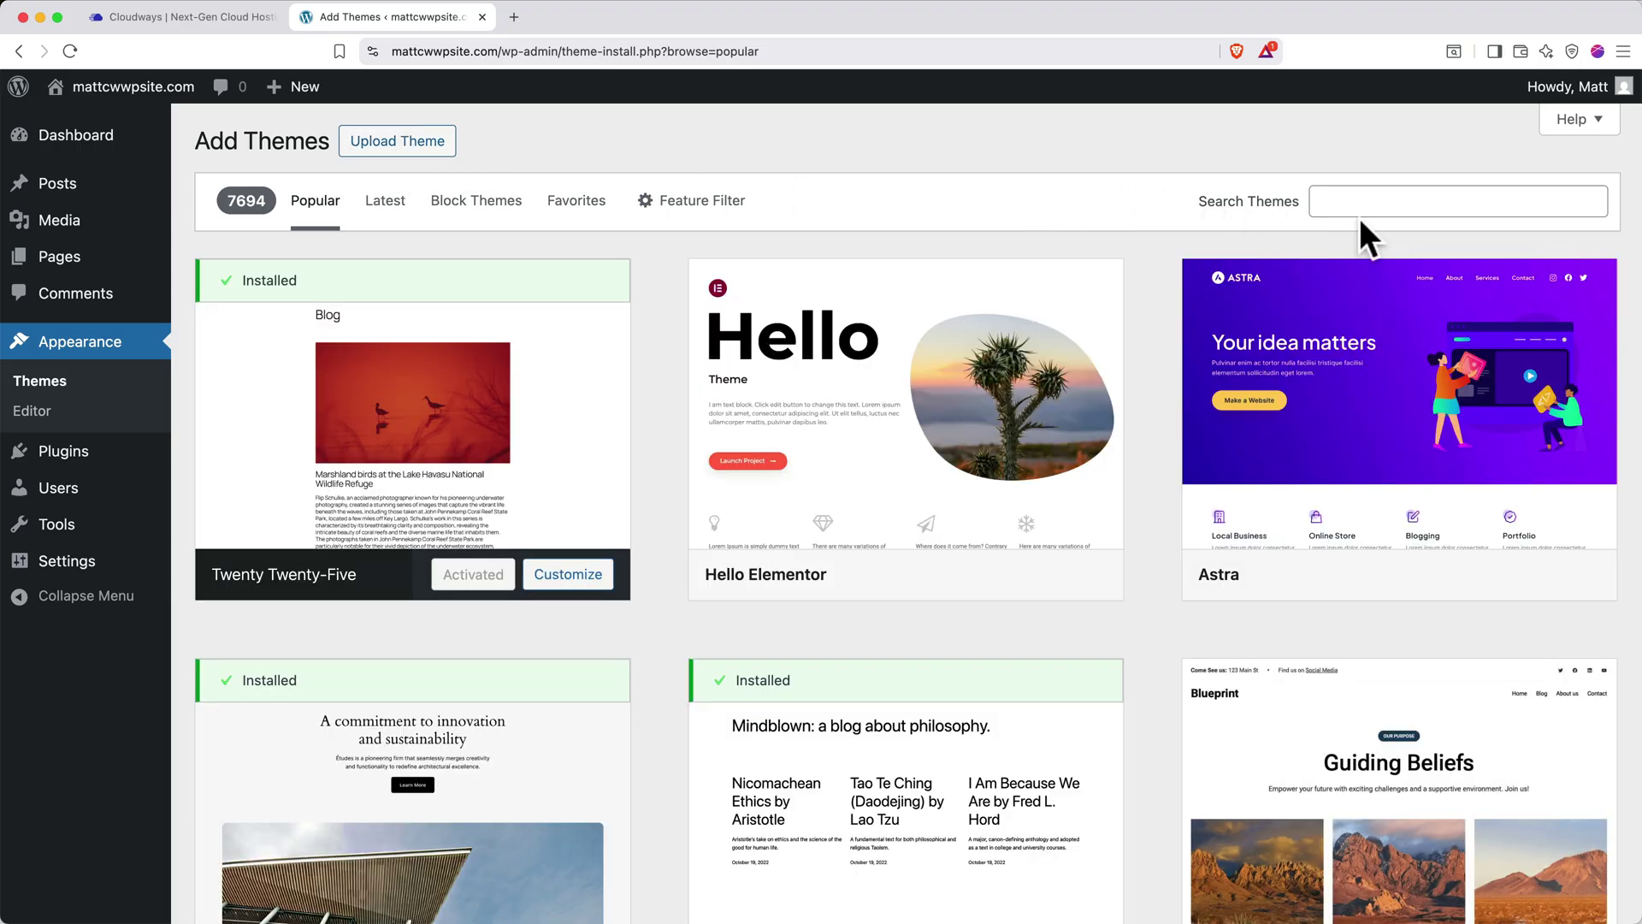
pyautogui.click(1379, 210)
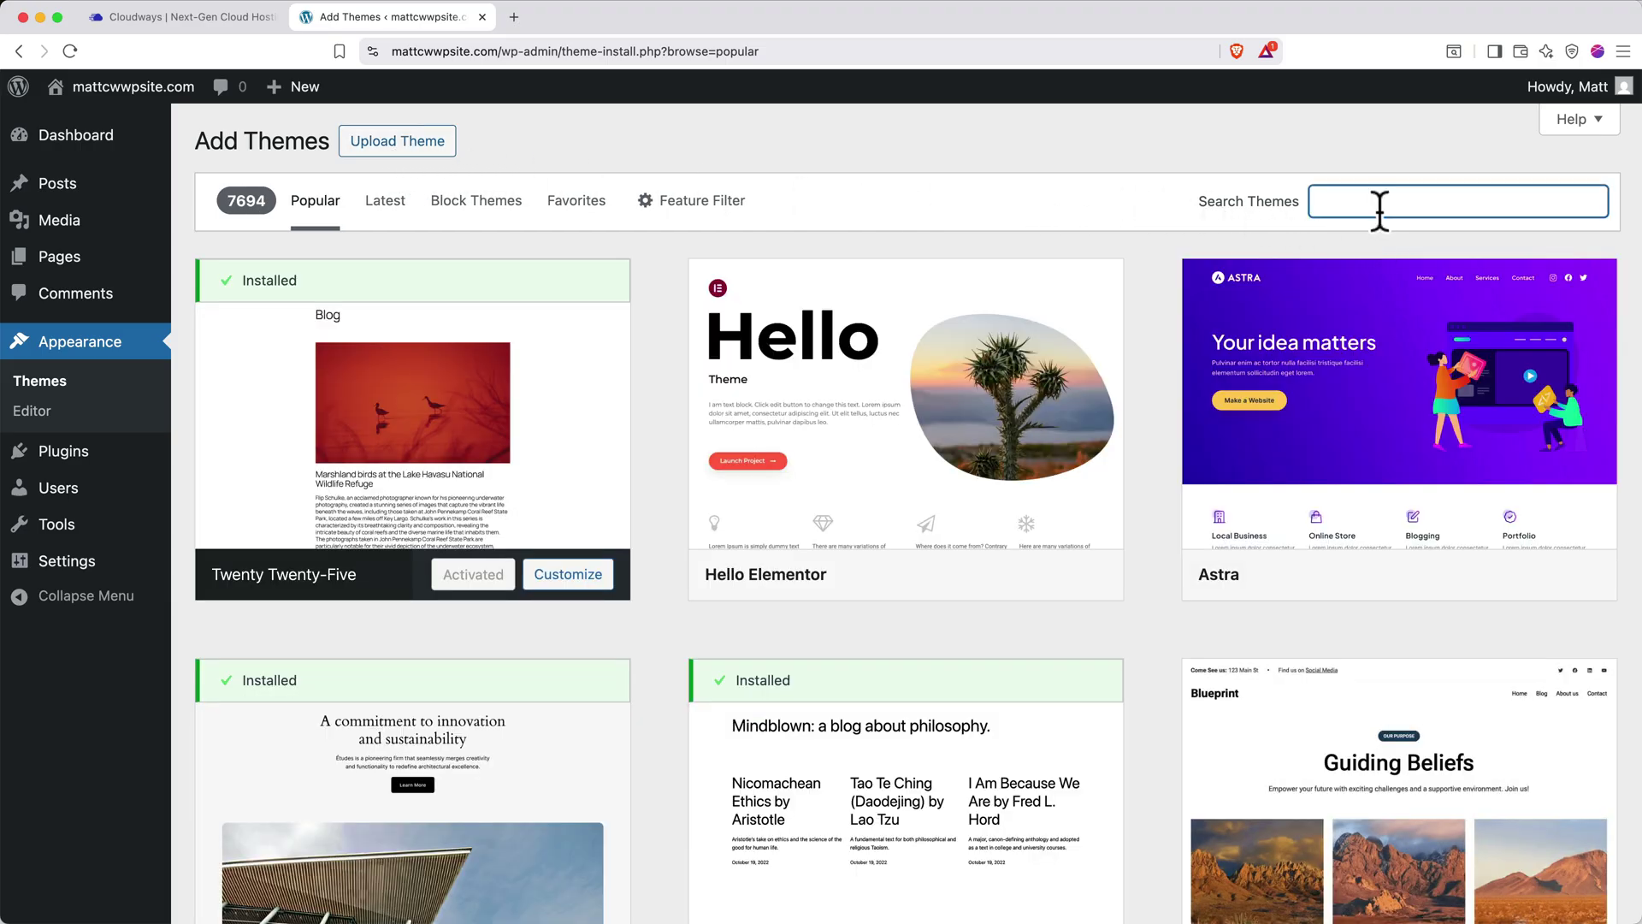
pyautogui.write('astra')
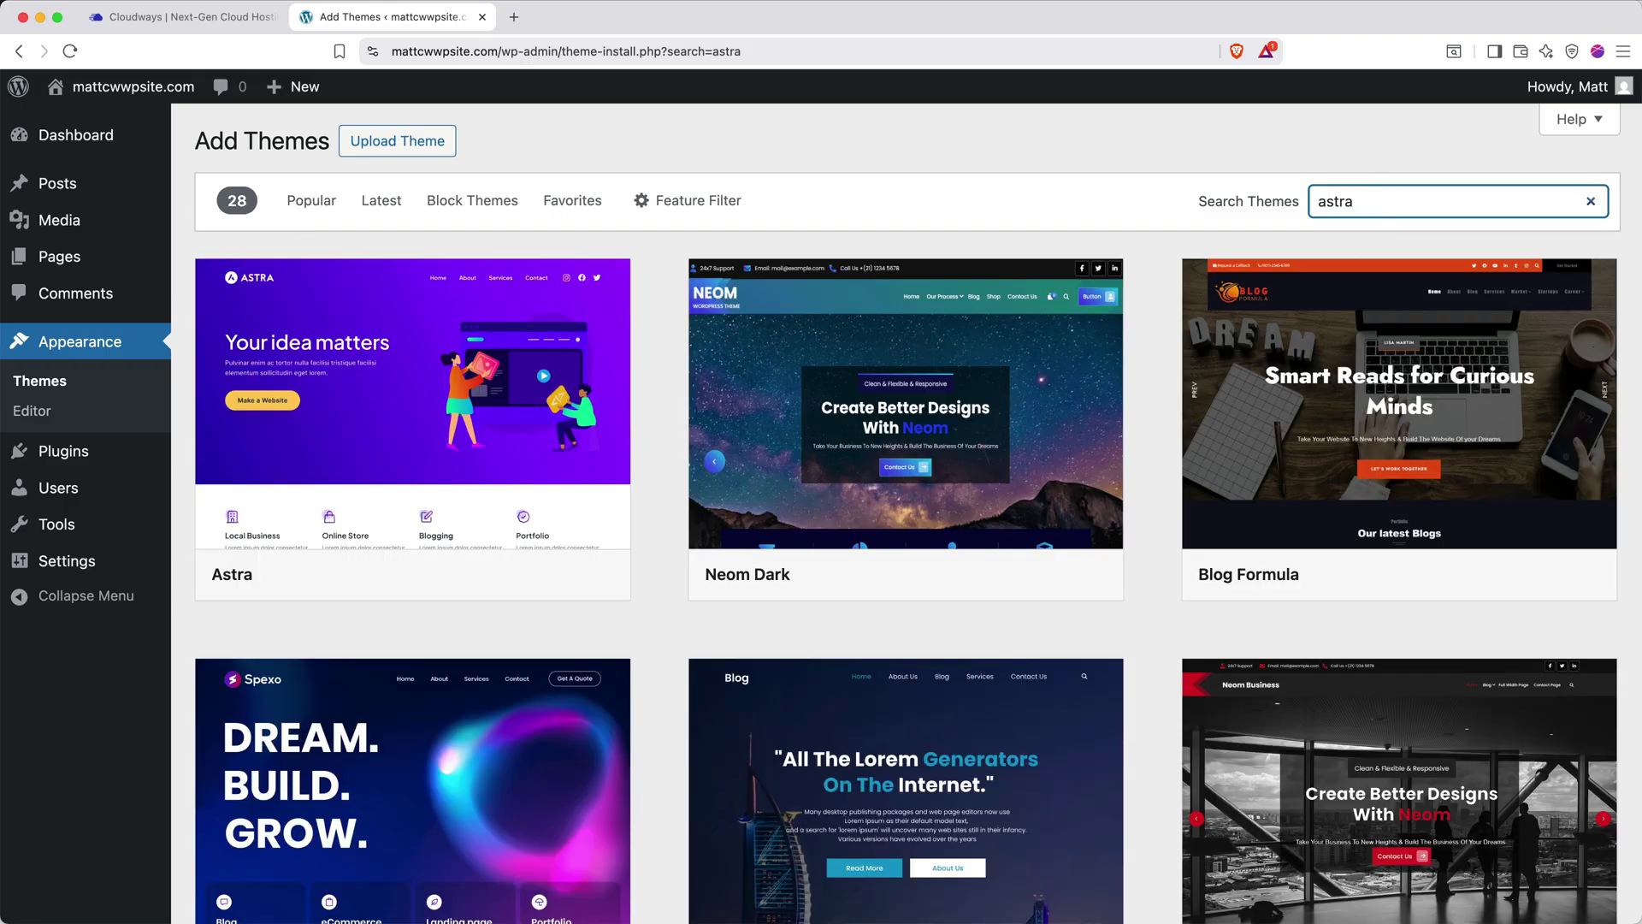
pyautogui.click(500, 573)
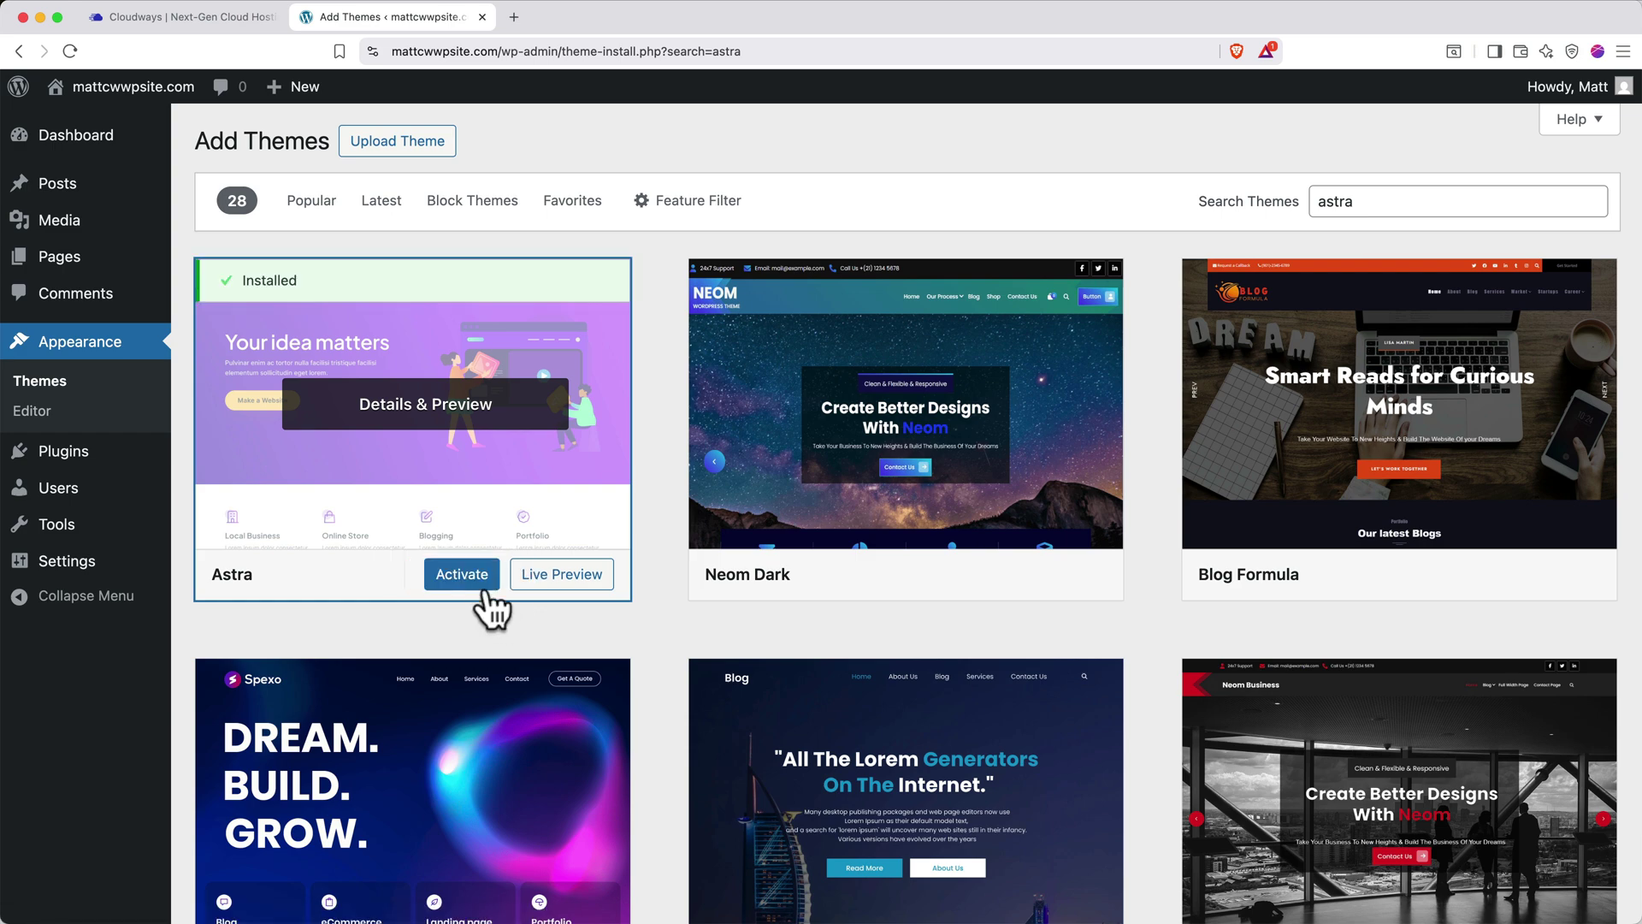
pyautogui.click(476, 573)
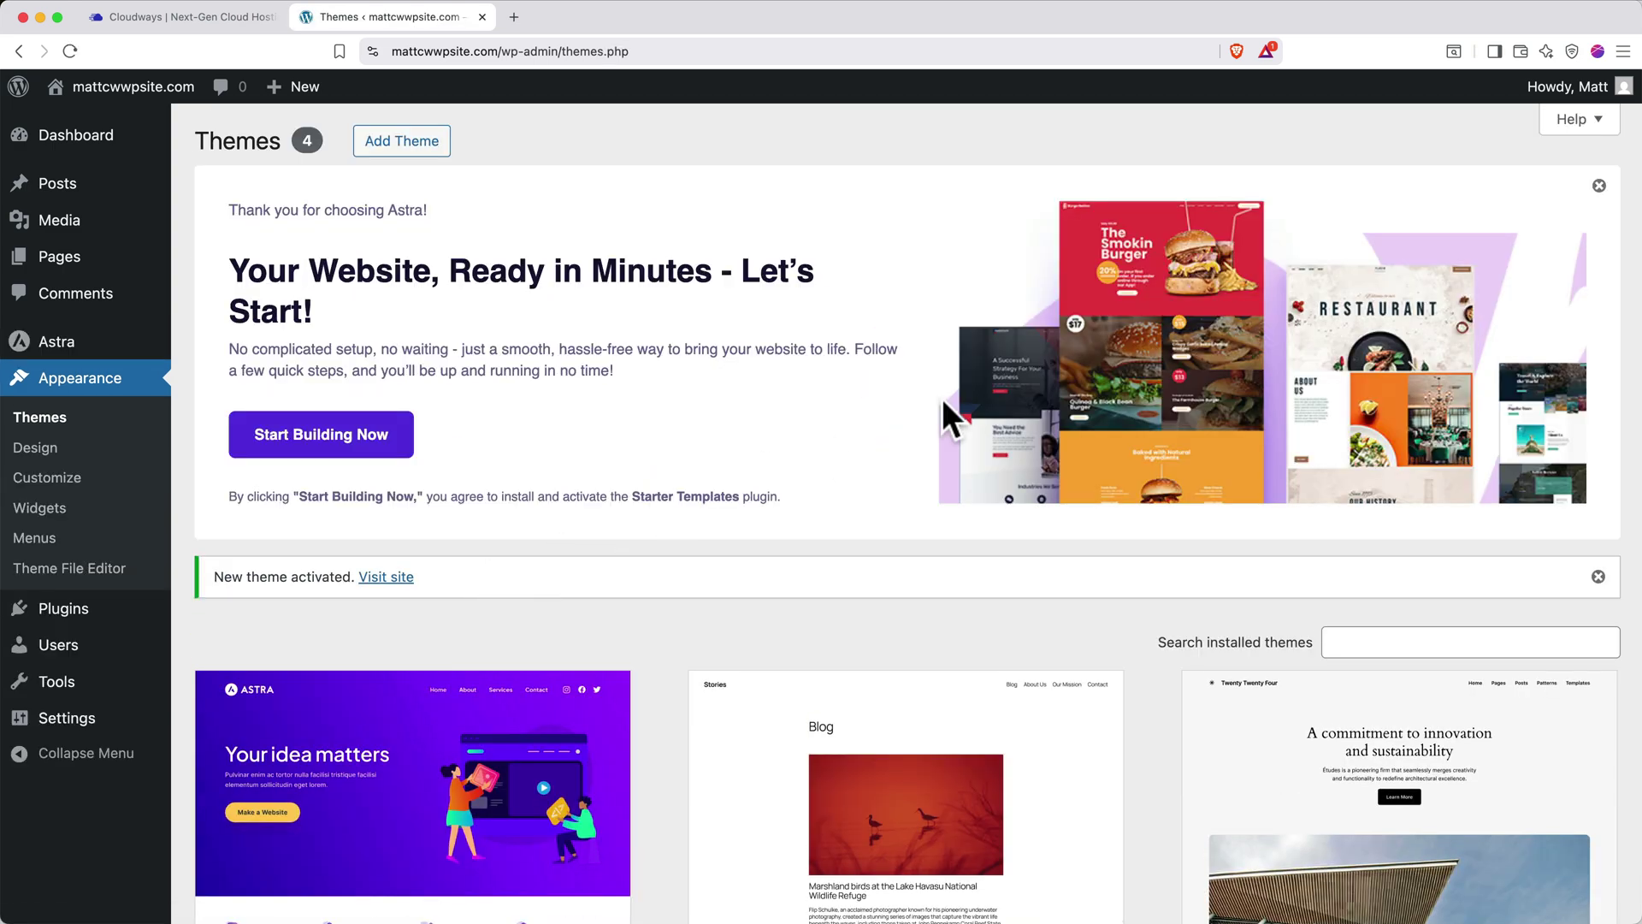
pyautogui.click(1598, 186)
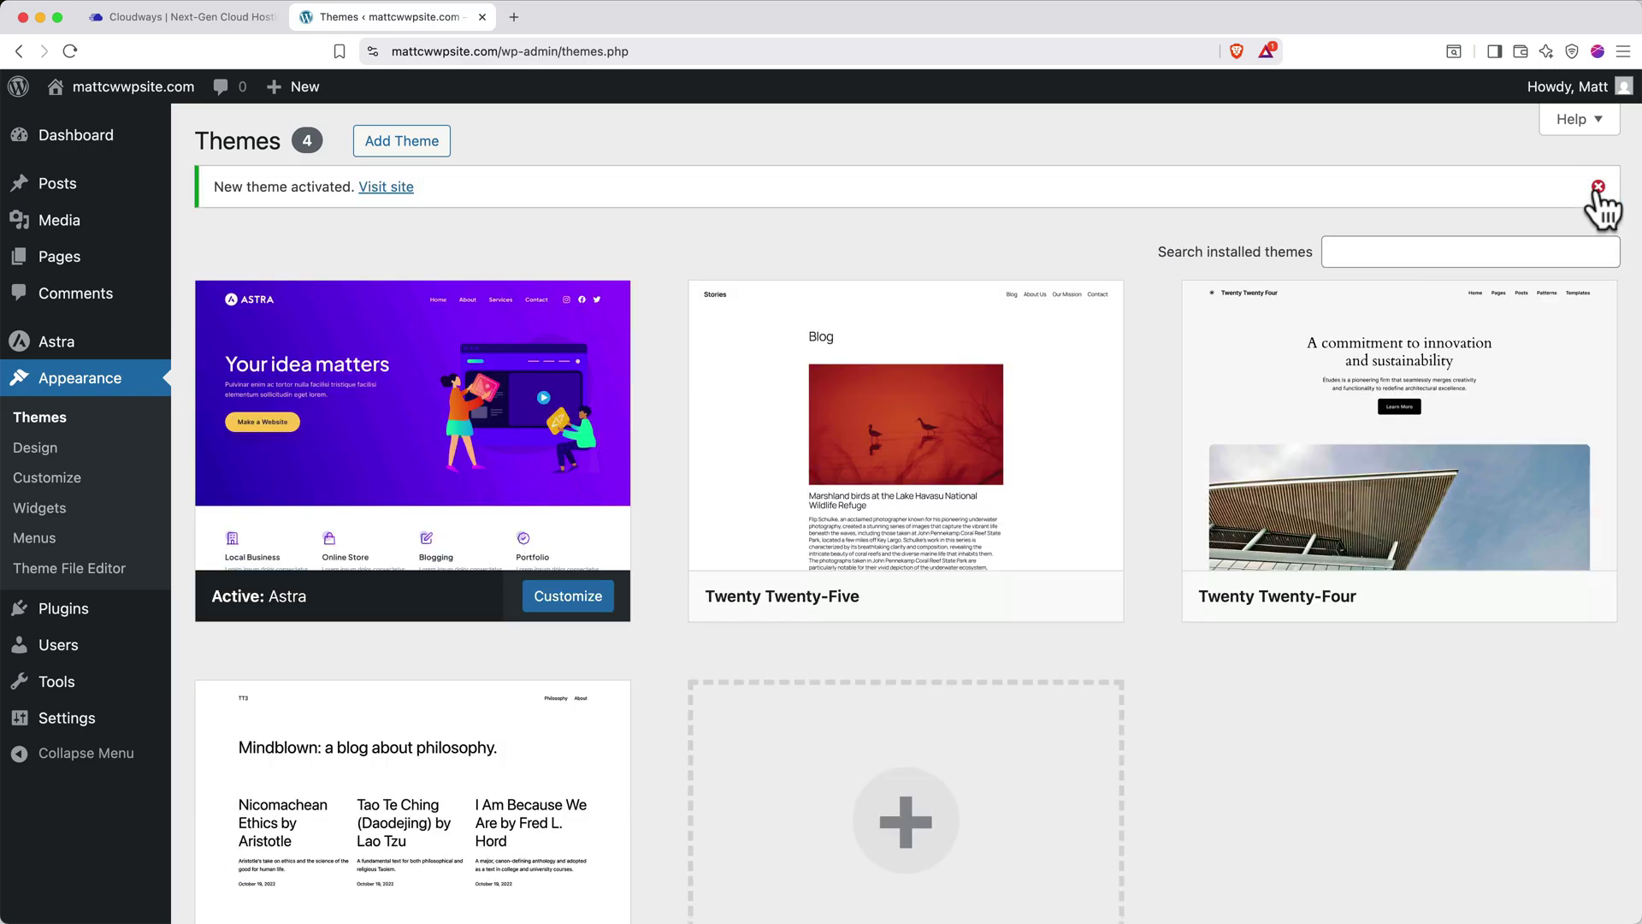
pyautogui.click(1598, 193)
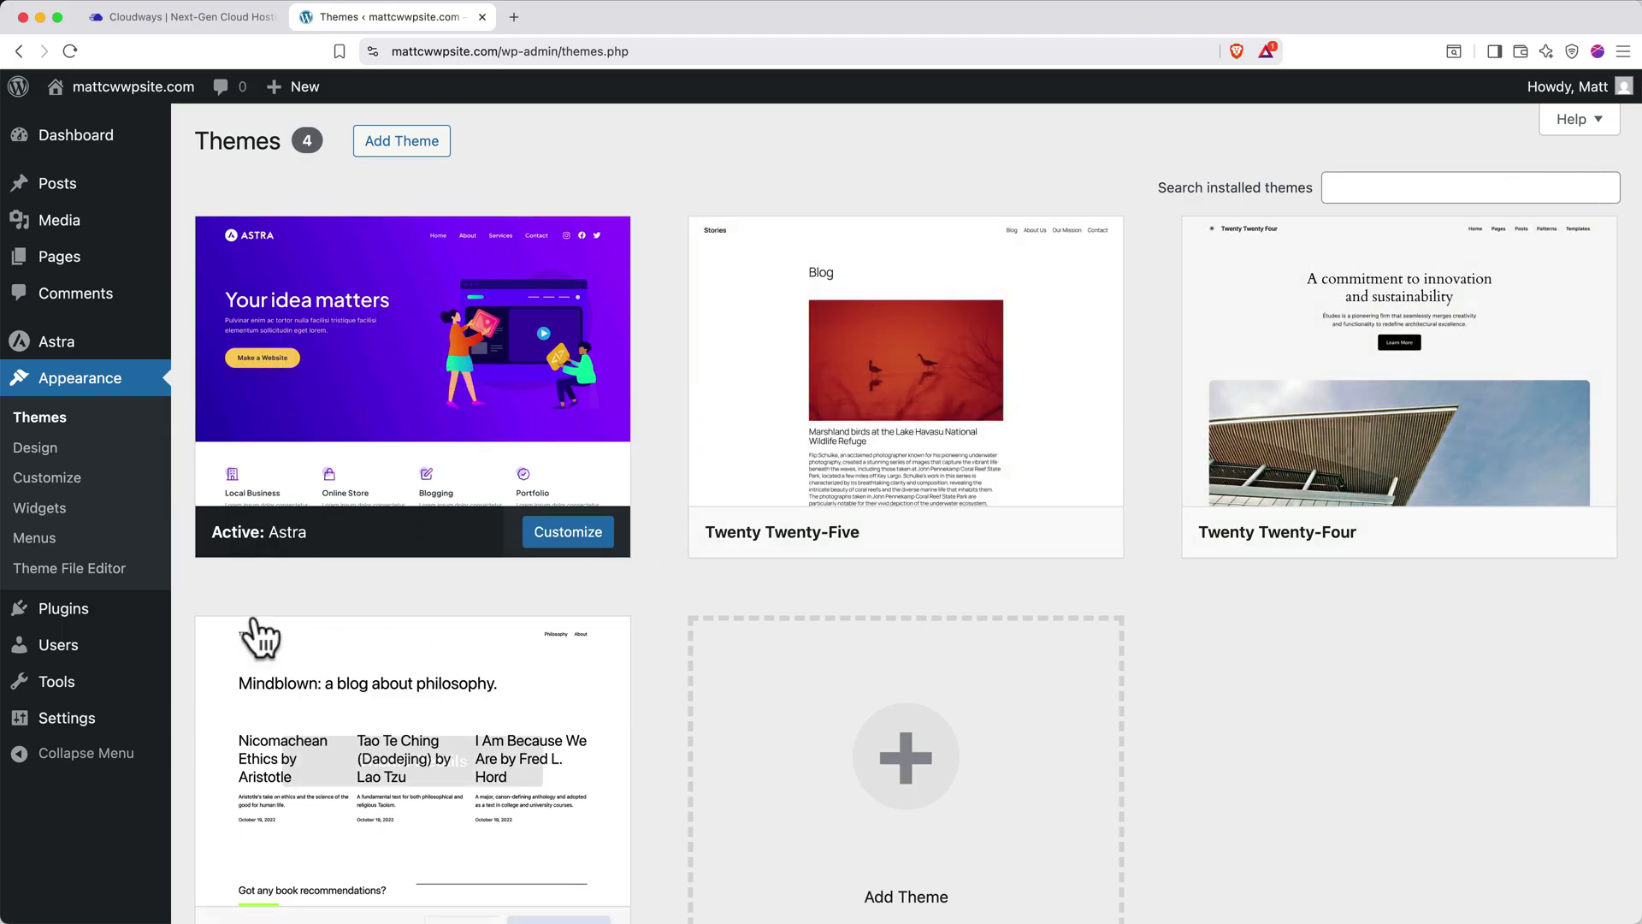
# Search the plugin directory for 'starter templates' and install Starter Templates by Brainstorm Force
pyautogui.click(122, 618)
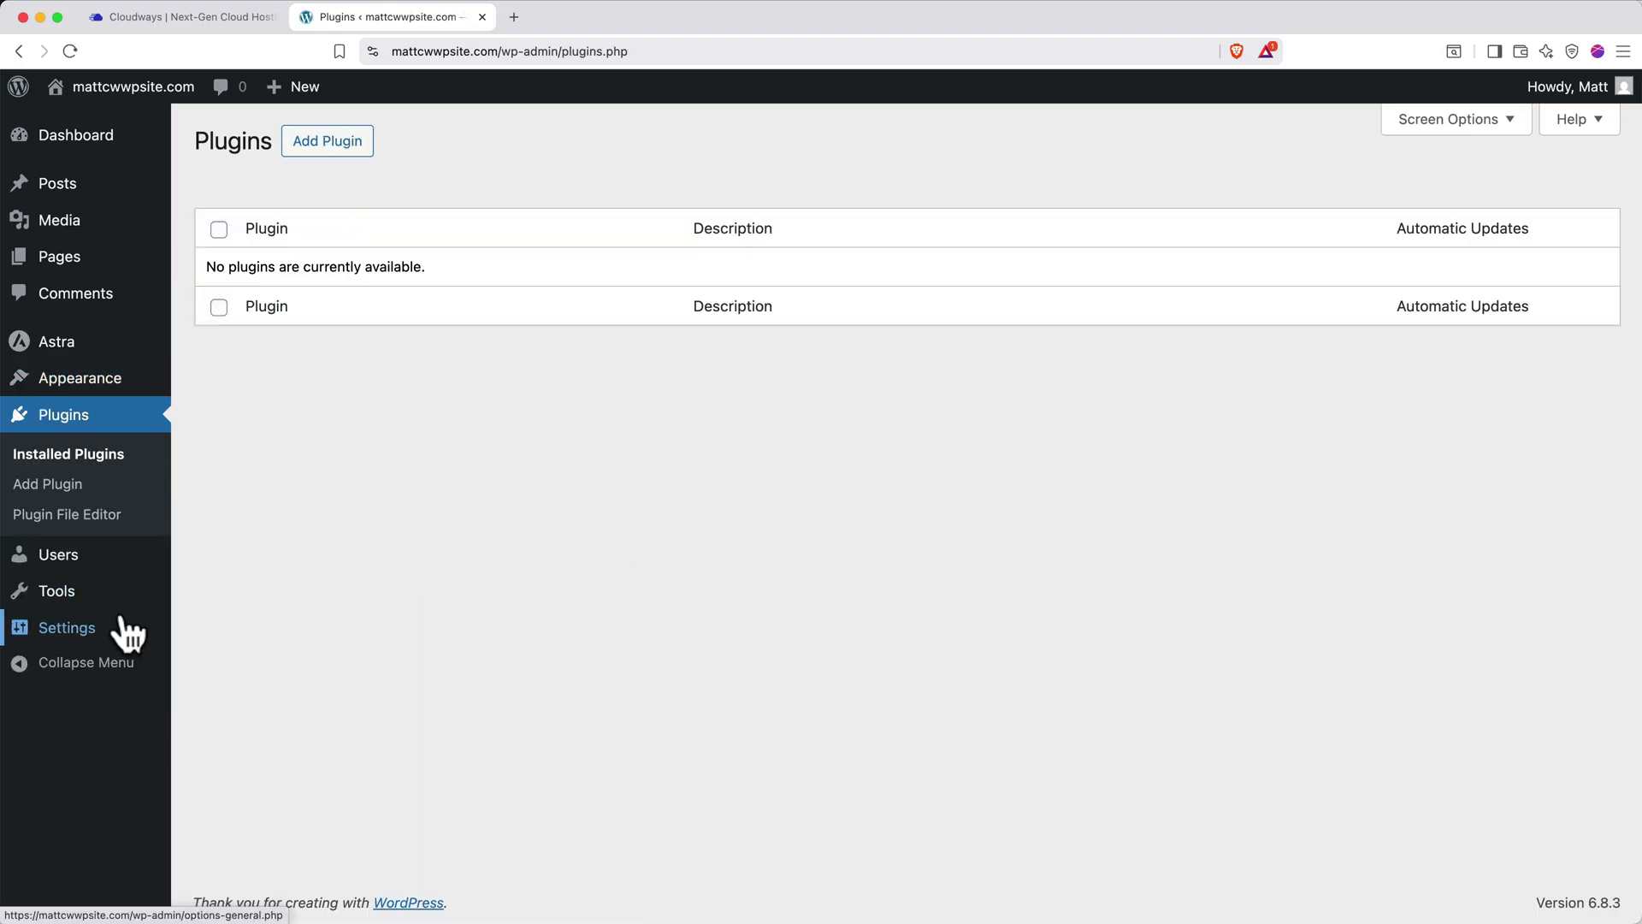
pyautogui.click(316, 147)
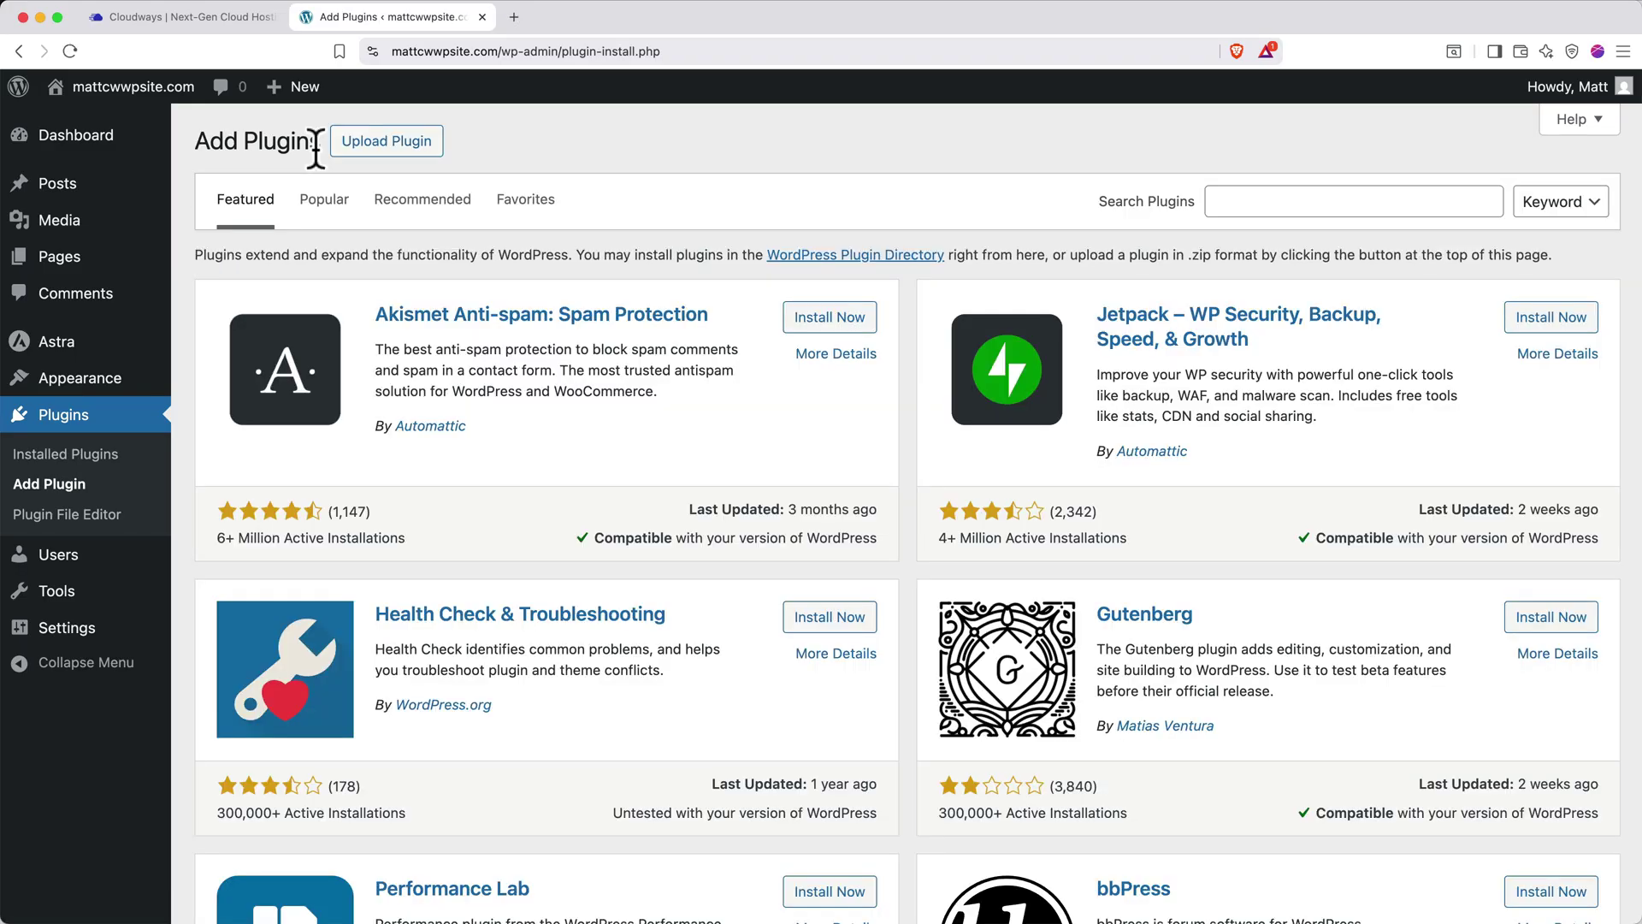
pyautogui.click(1236, 205)
pyautogui.write('starter templat')
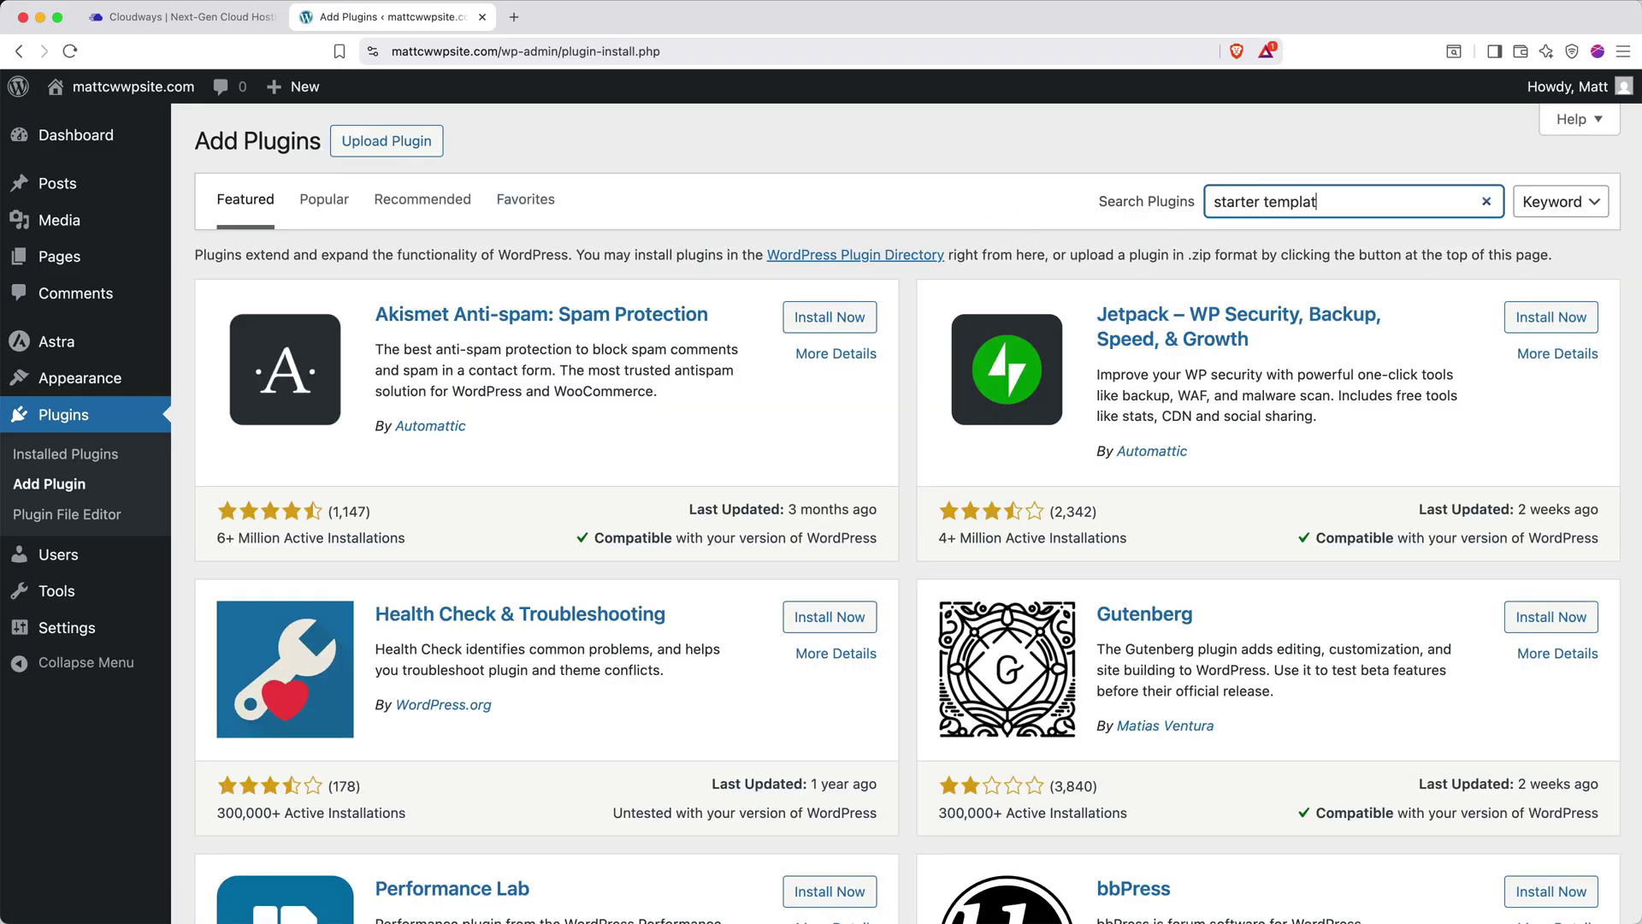
pyautogui.write('es')
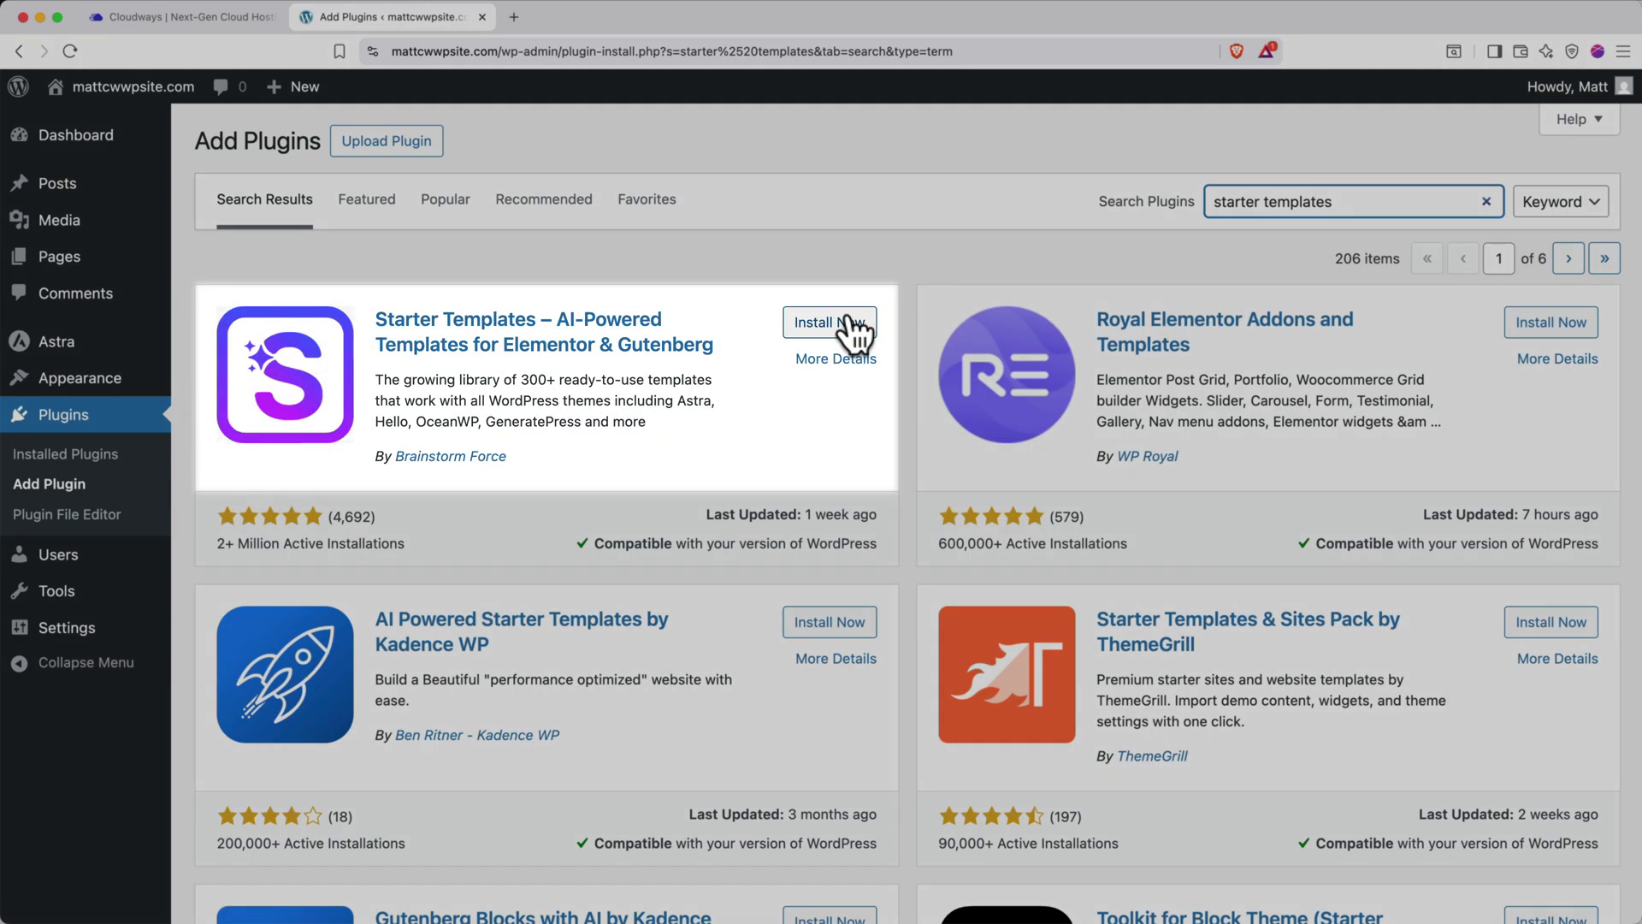
pyautogui.click(845, 323)
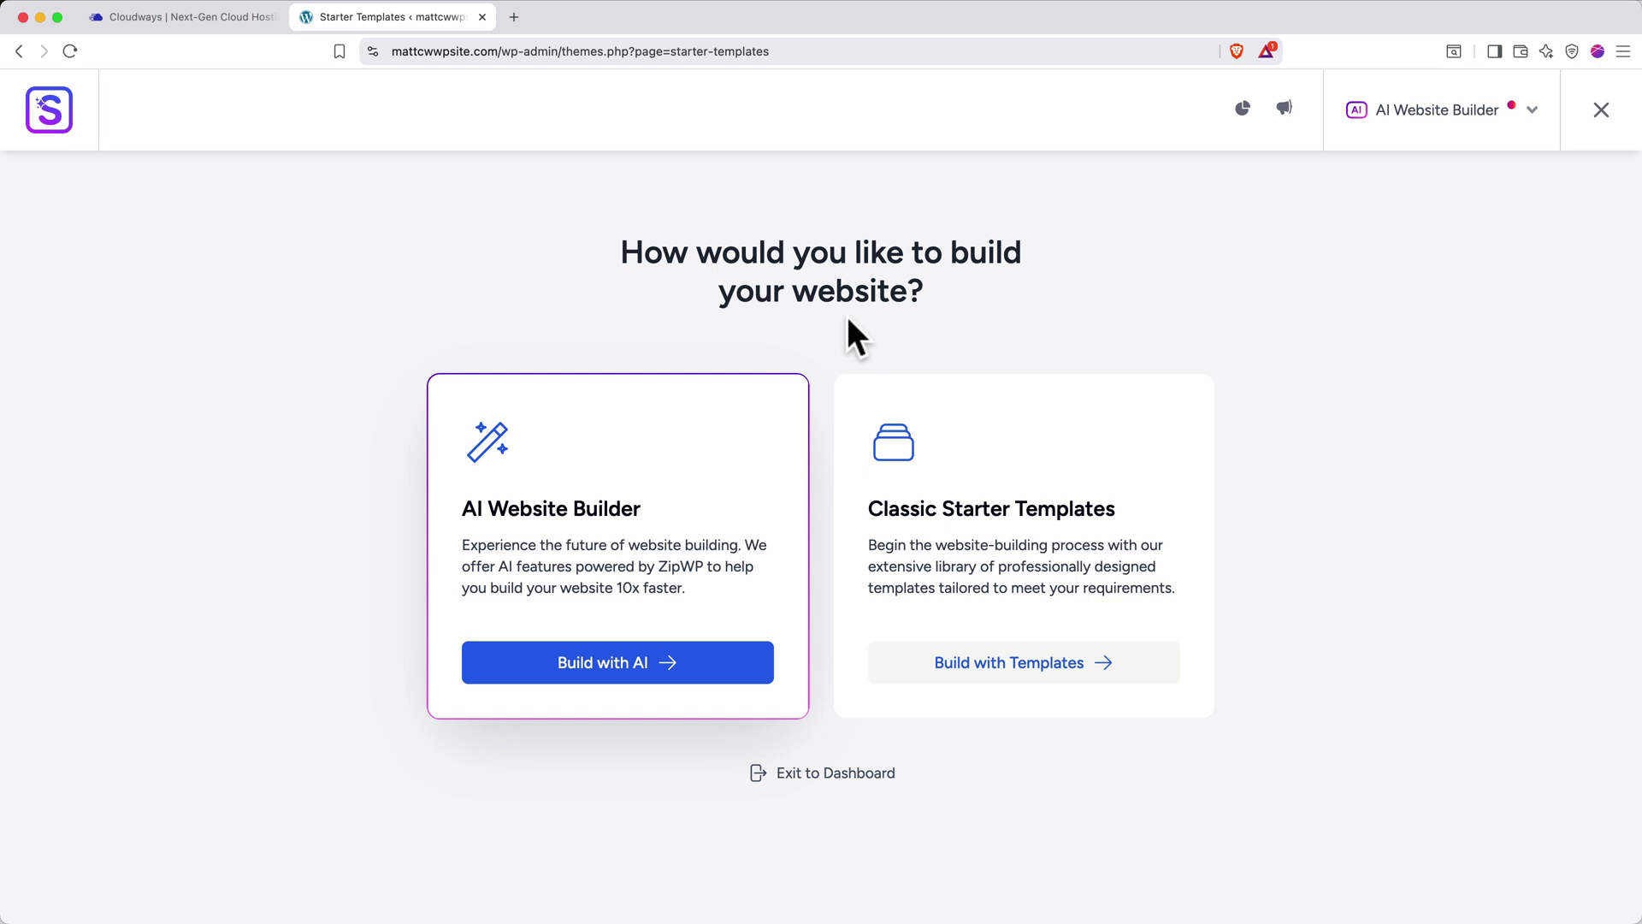
# Check the page builder choices, then exit the Starter Templates wizard to the dashboard
pyautogui.click(1385, 124)
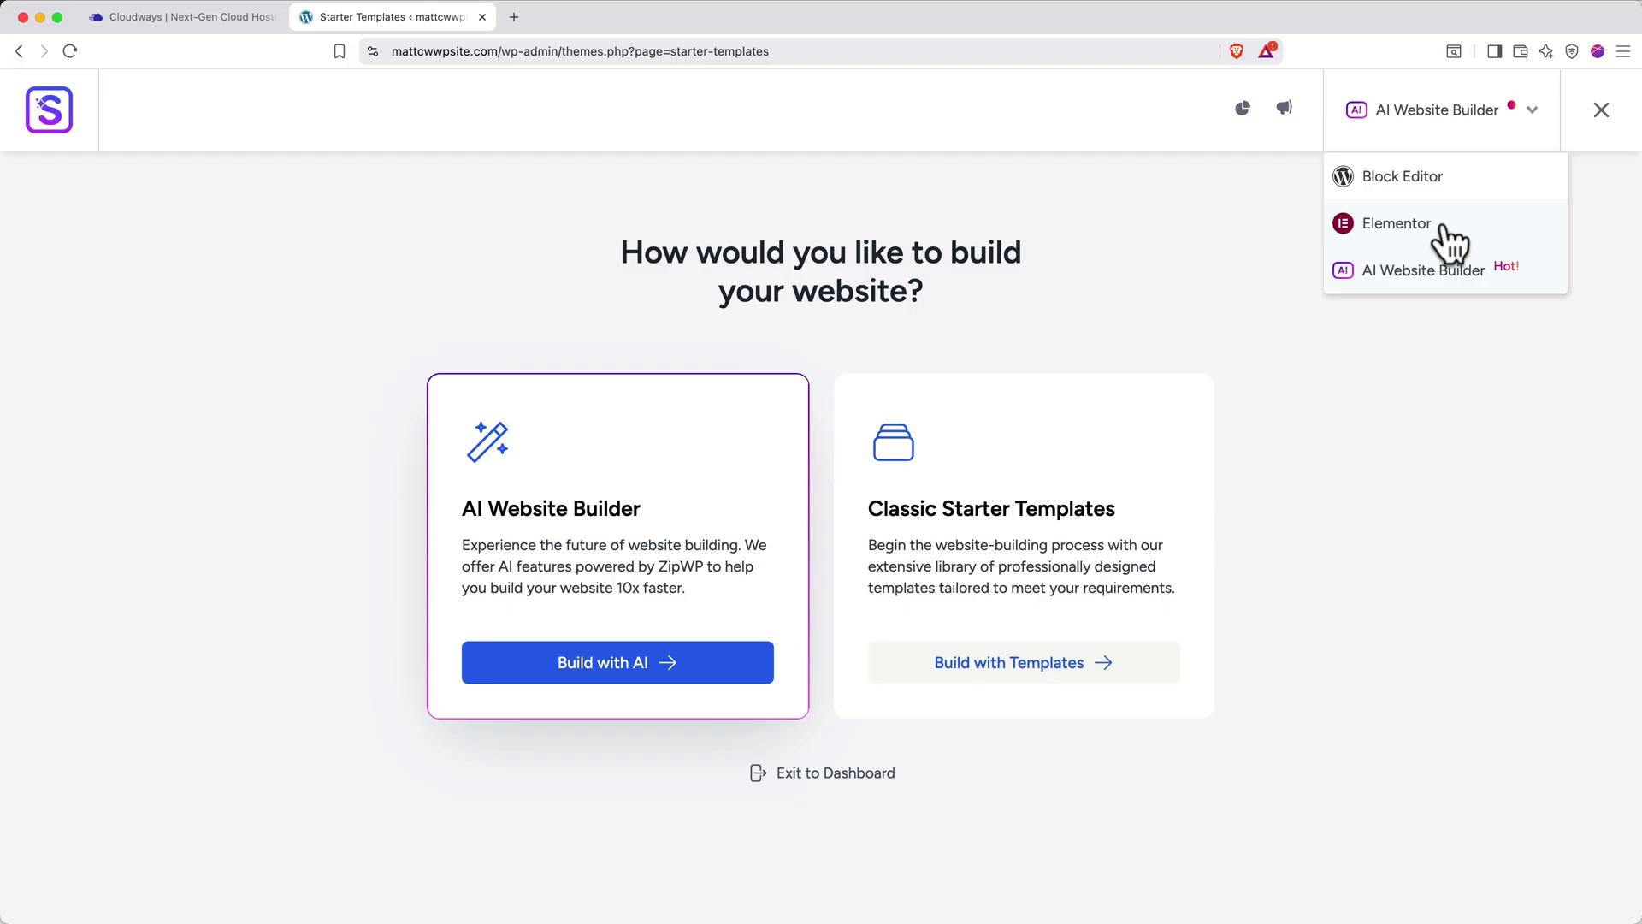
pyautogui.click(1435, 123)
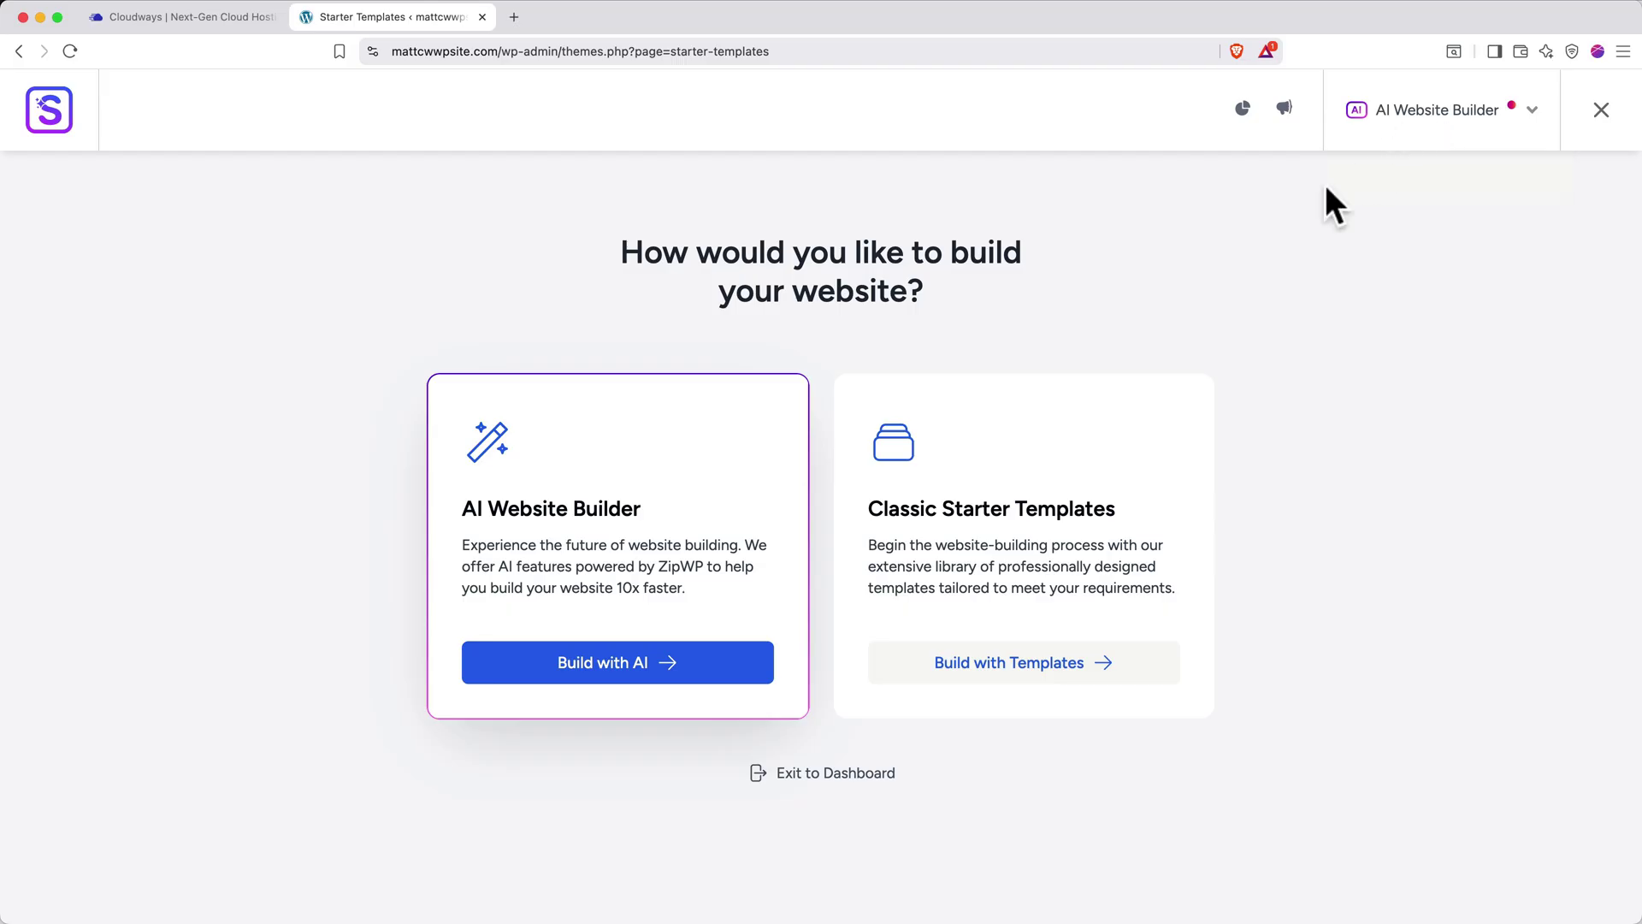
pyautogui.click(808, 774)
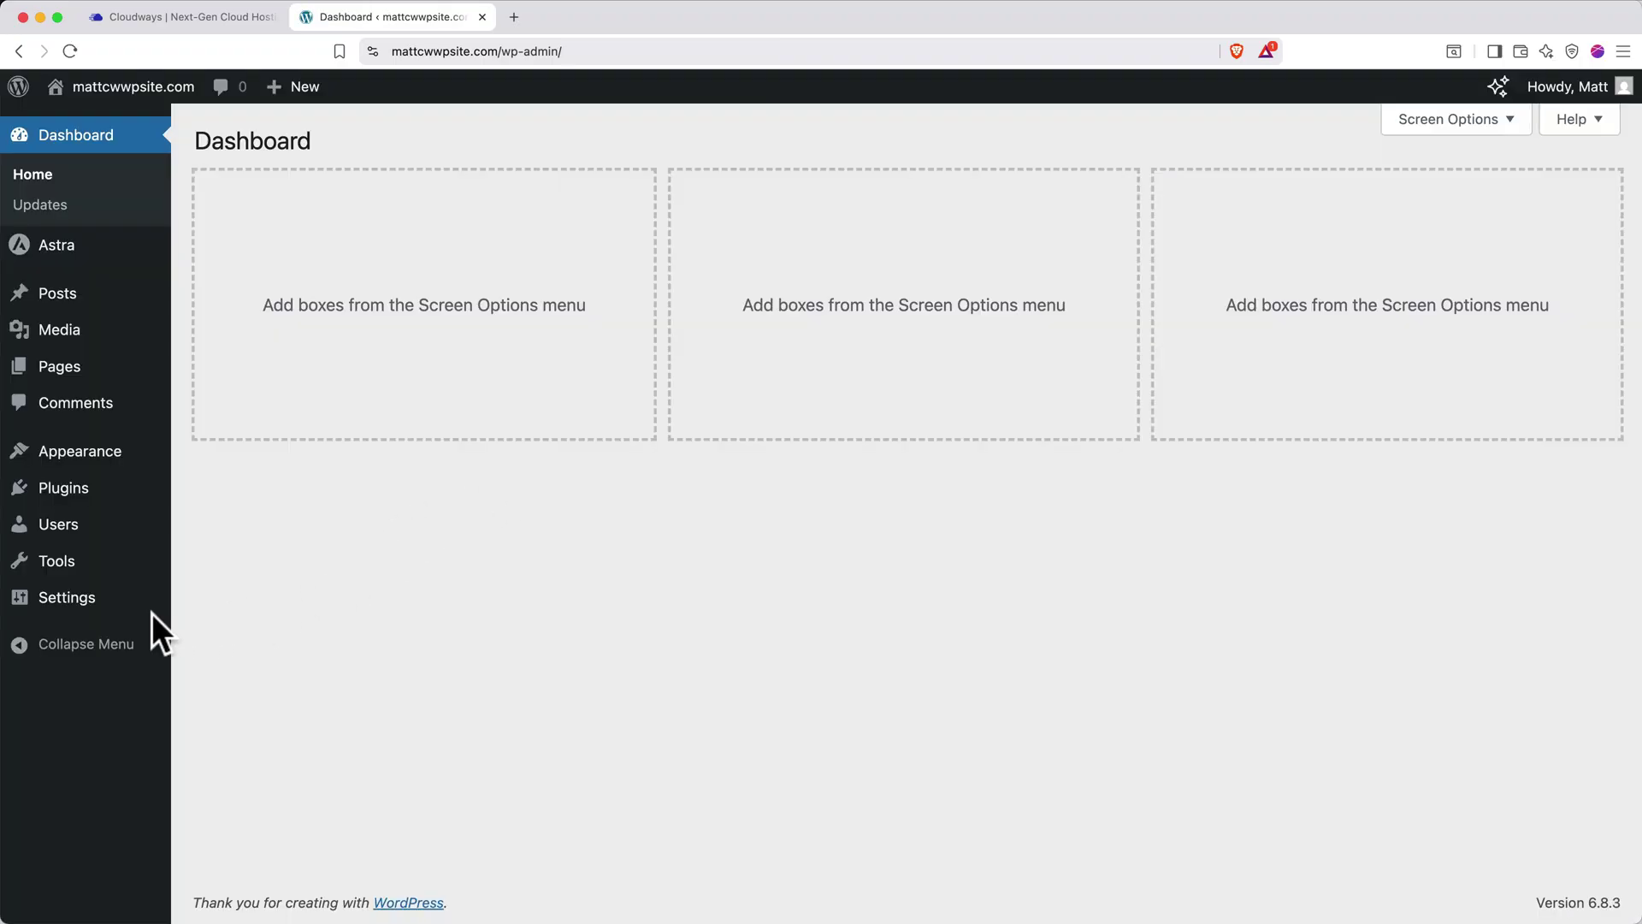
# Save the General Settings page with Elementor templates left enabled
pyautogui.click(87, 603)
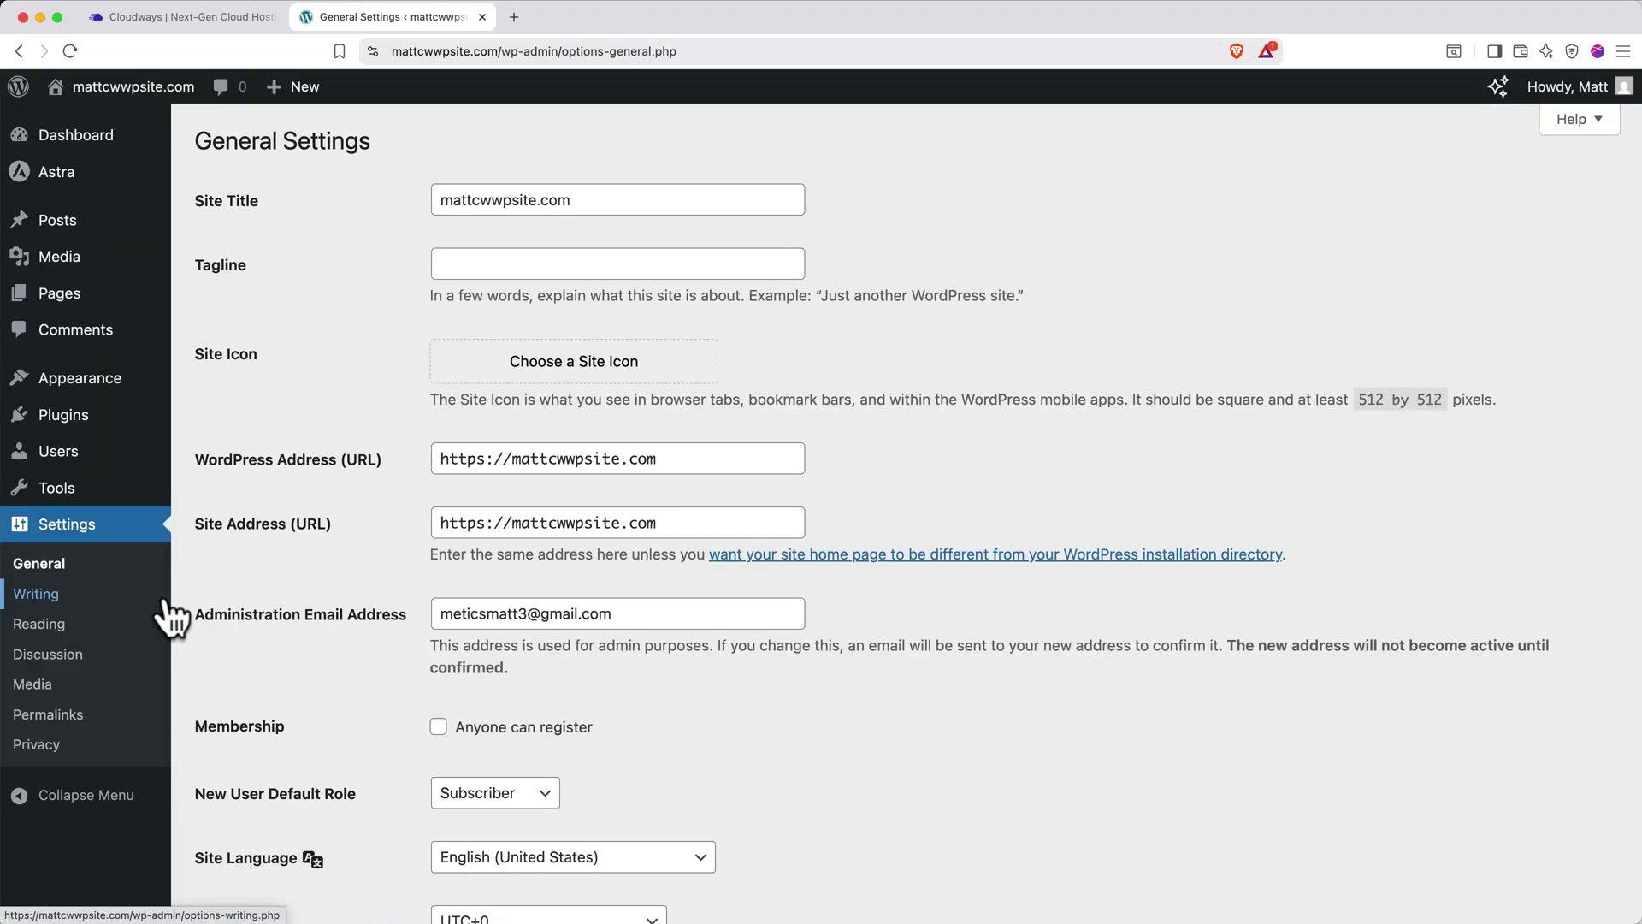
pyautogui.scroll(-10, 327, 630)
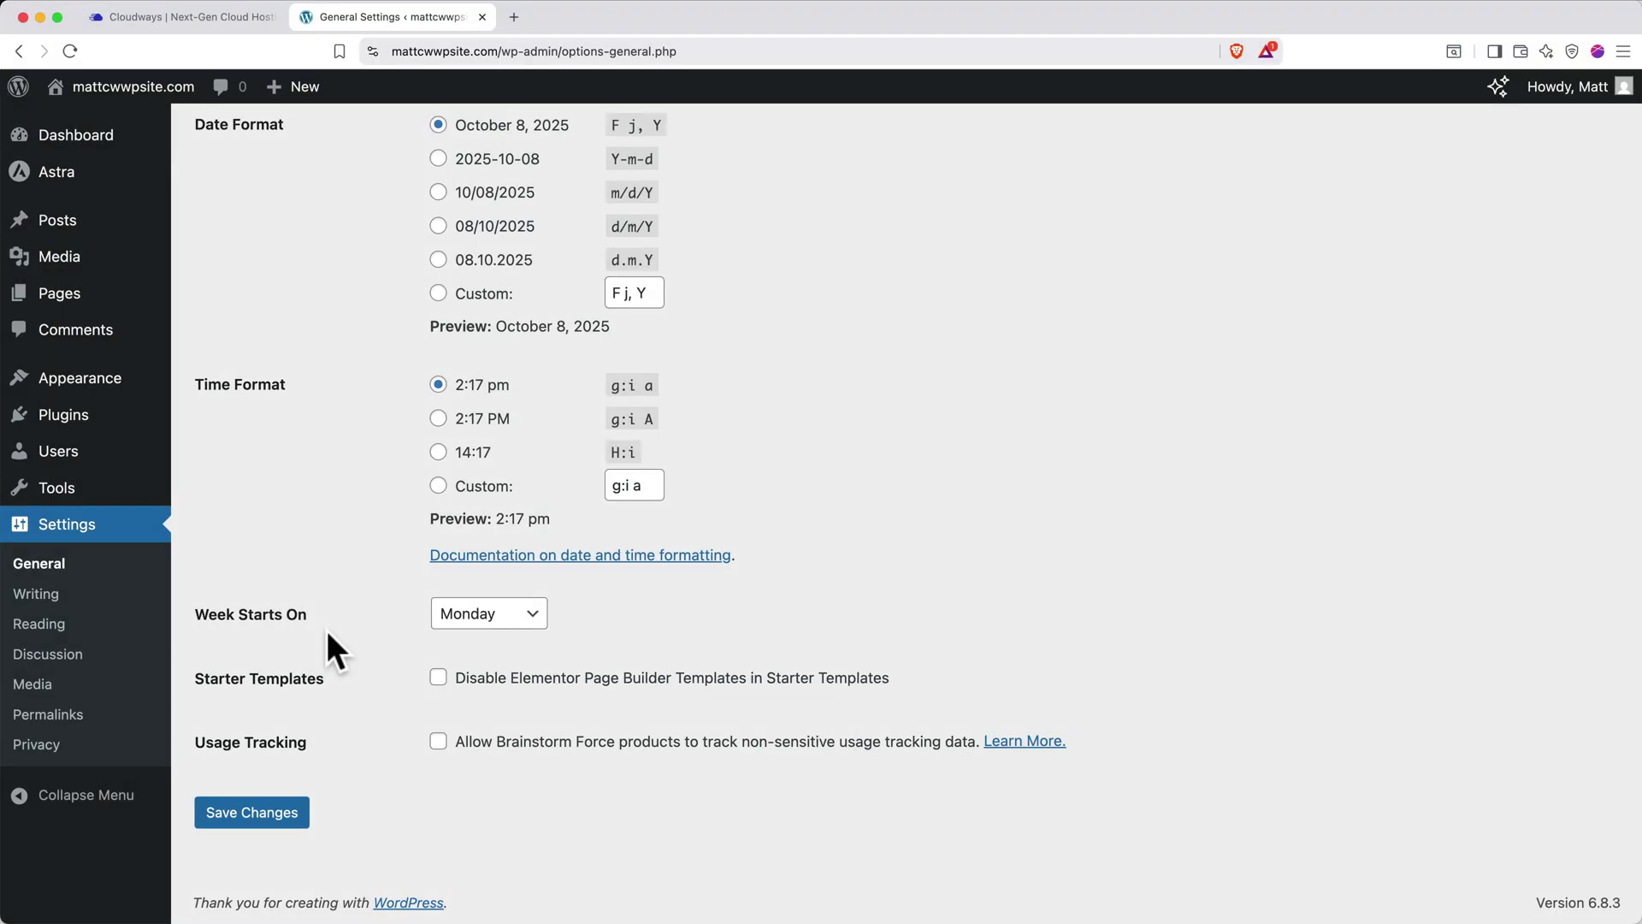
pyautogui.click(278, 811)
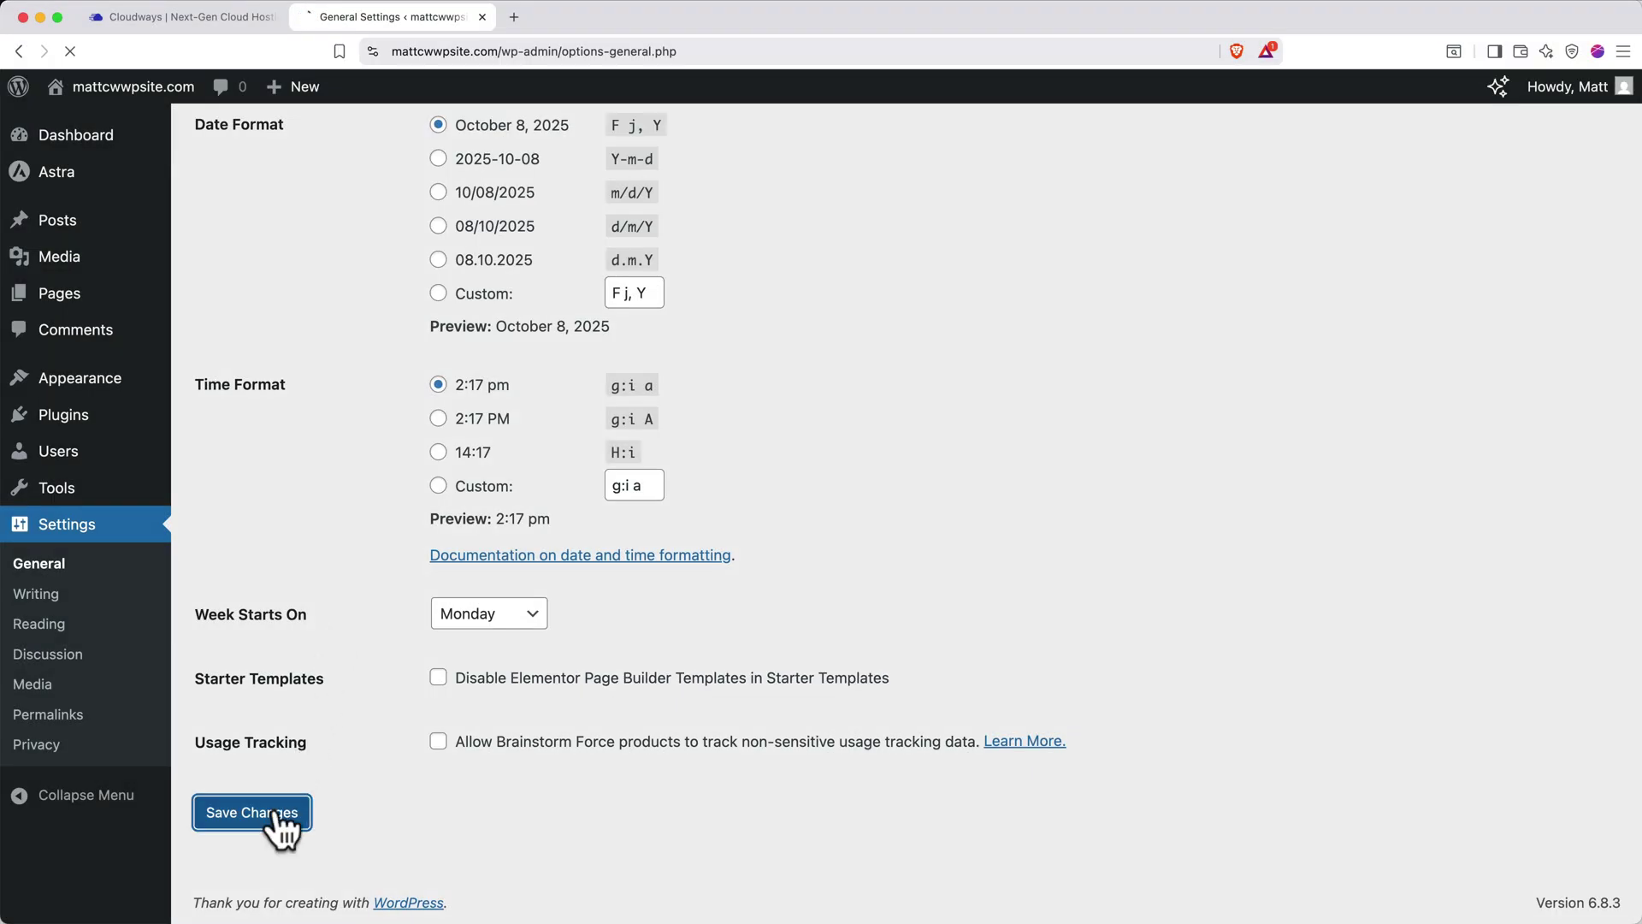
# Relaunch Starter Templates from Plugins with Elementor chosen as the page builder
pyautogui.click(76, 419)
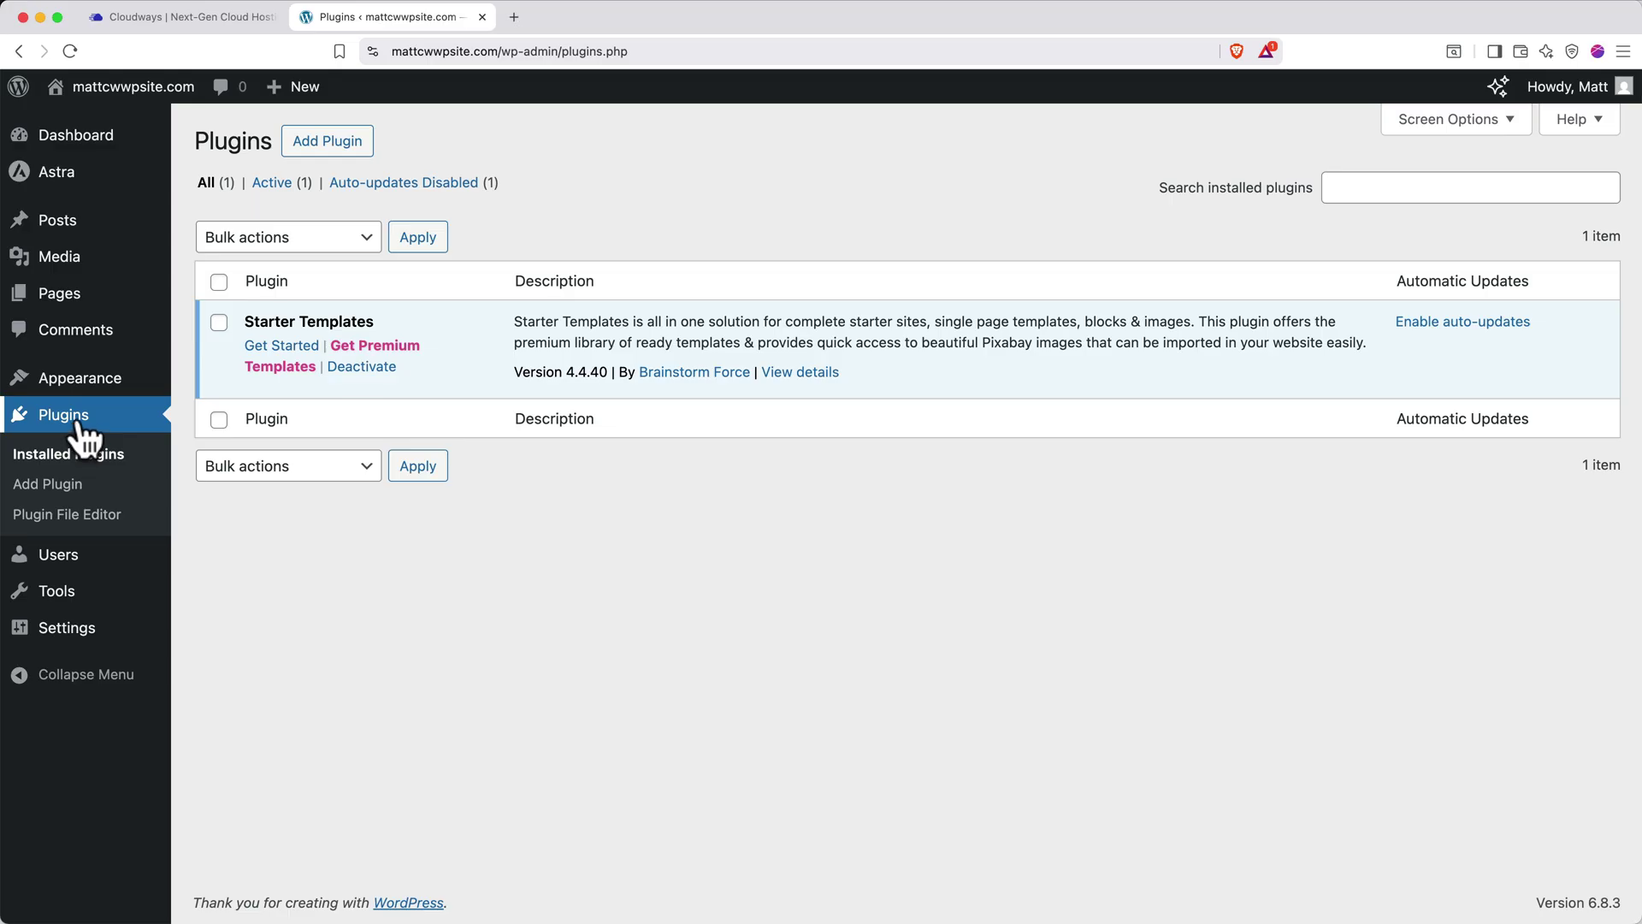
pyautogui.click(258, 347)
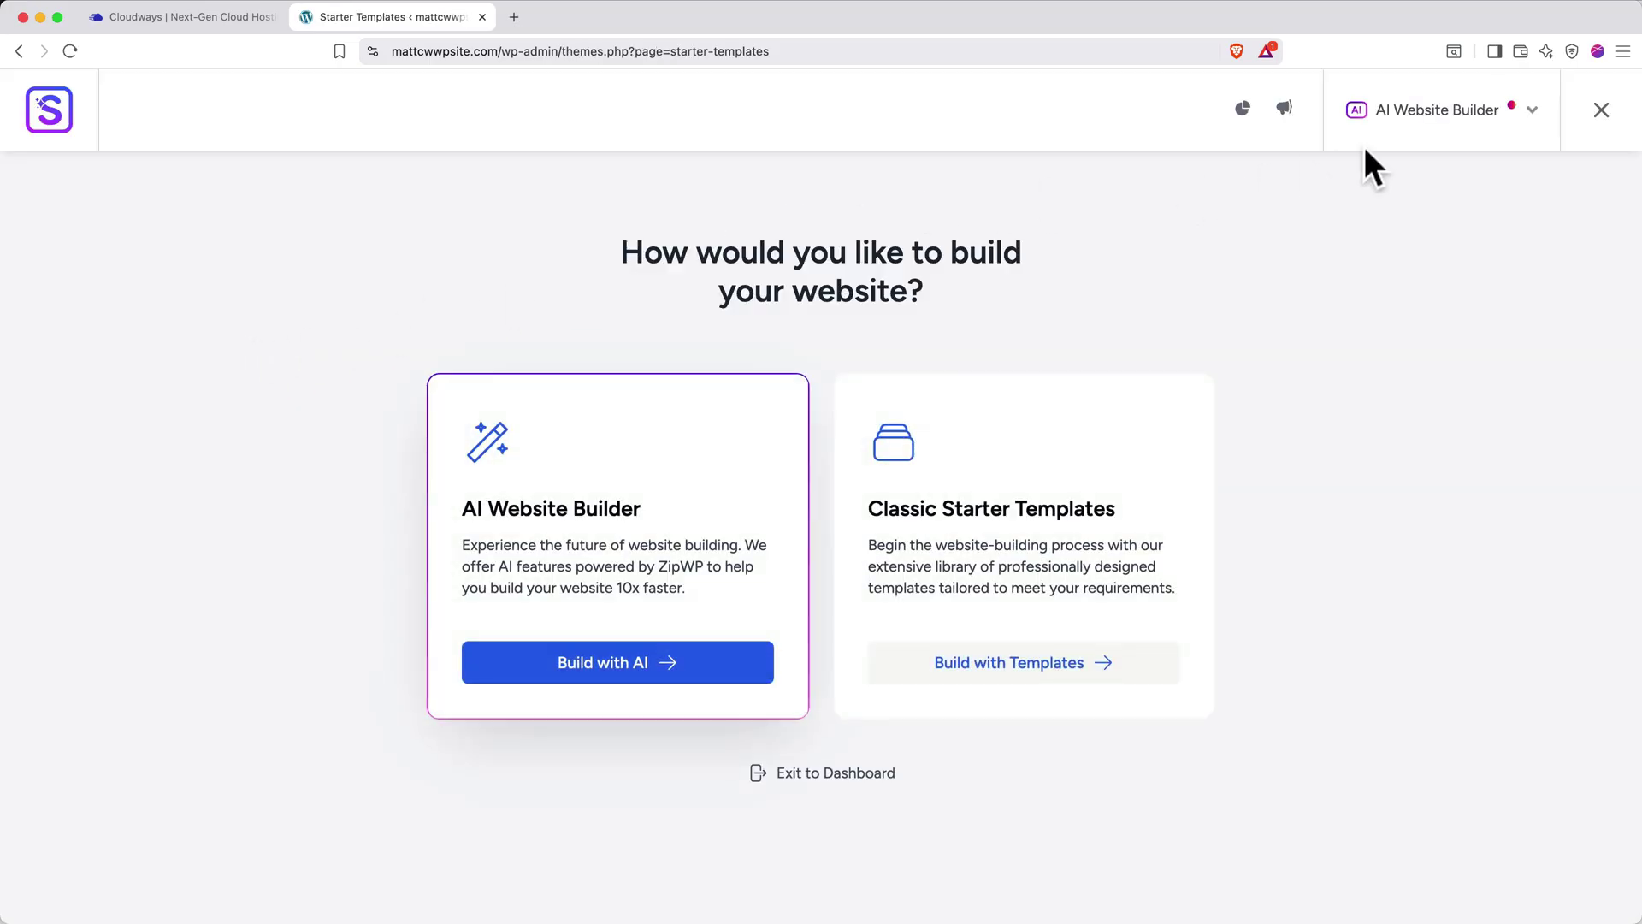
pyautogui.click(1416, 120)
pyautogui.click(1377, 218)
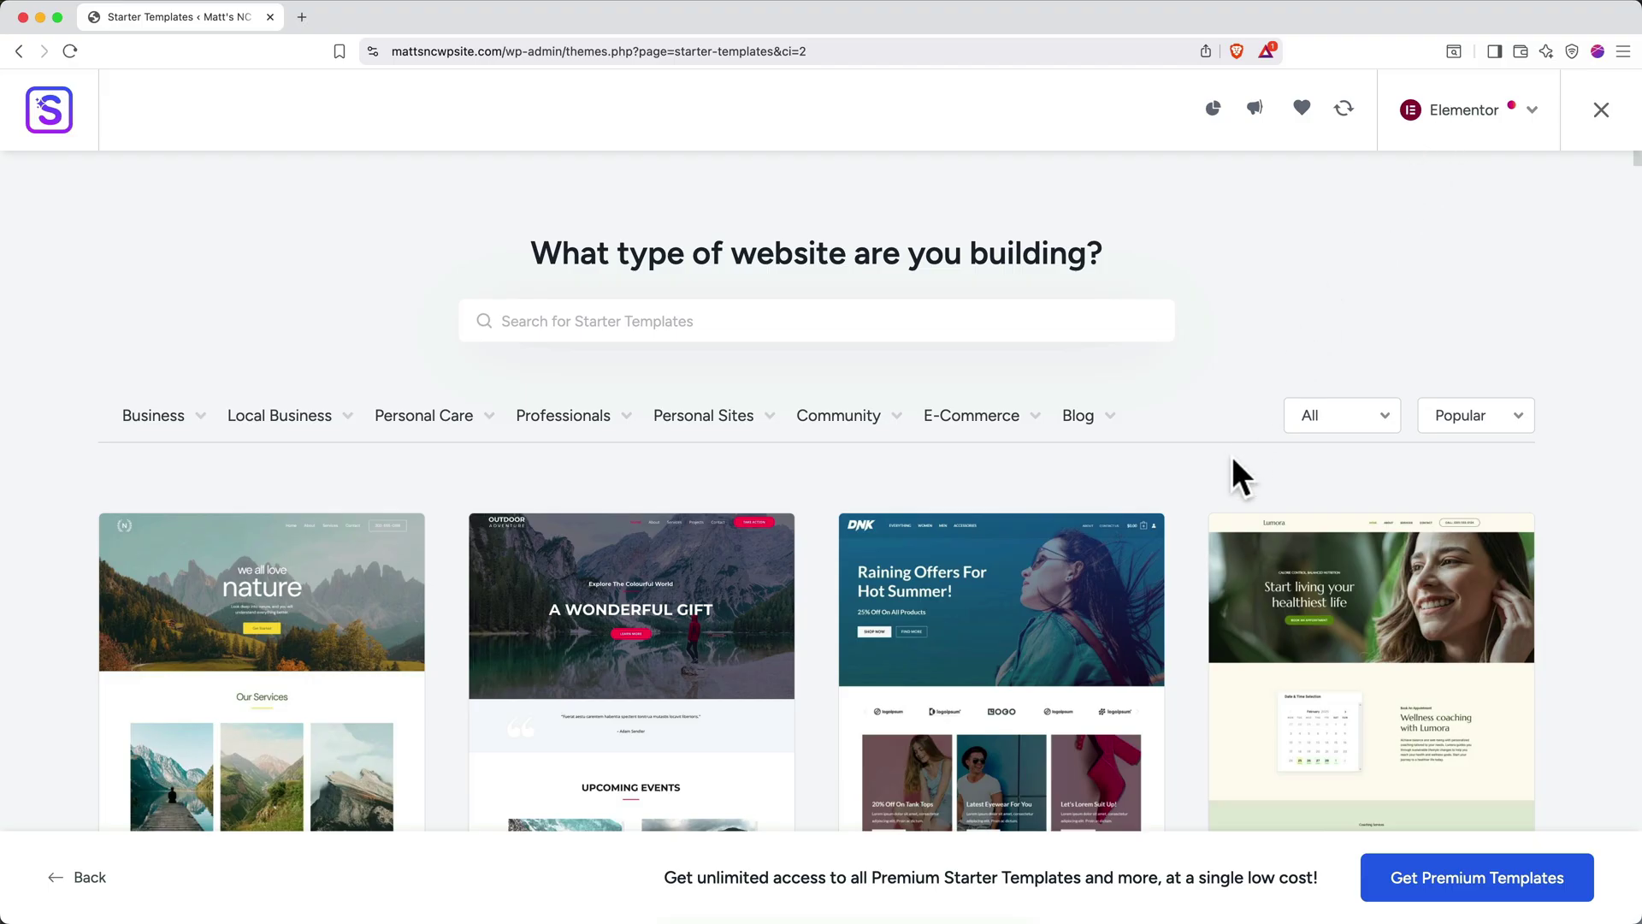
# Browse the Elementor template library, including Love Nature, Outdoor Adventure, Brandstore and Wellness Coach
pyautogui.scroll(-5, 1218, 480)
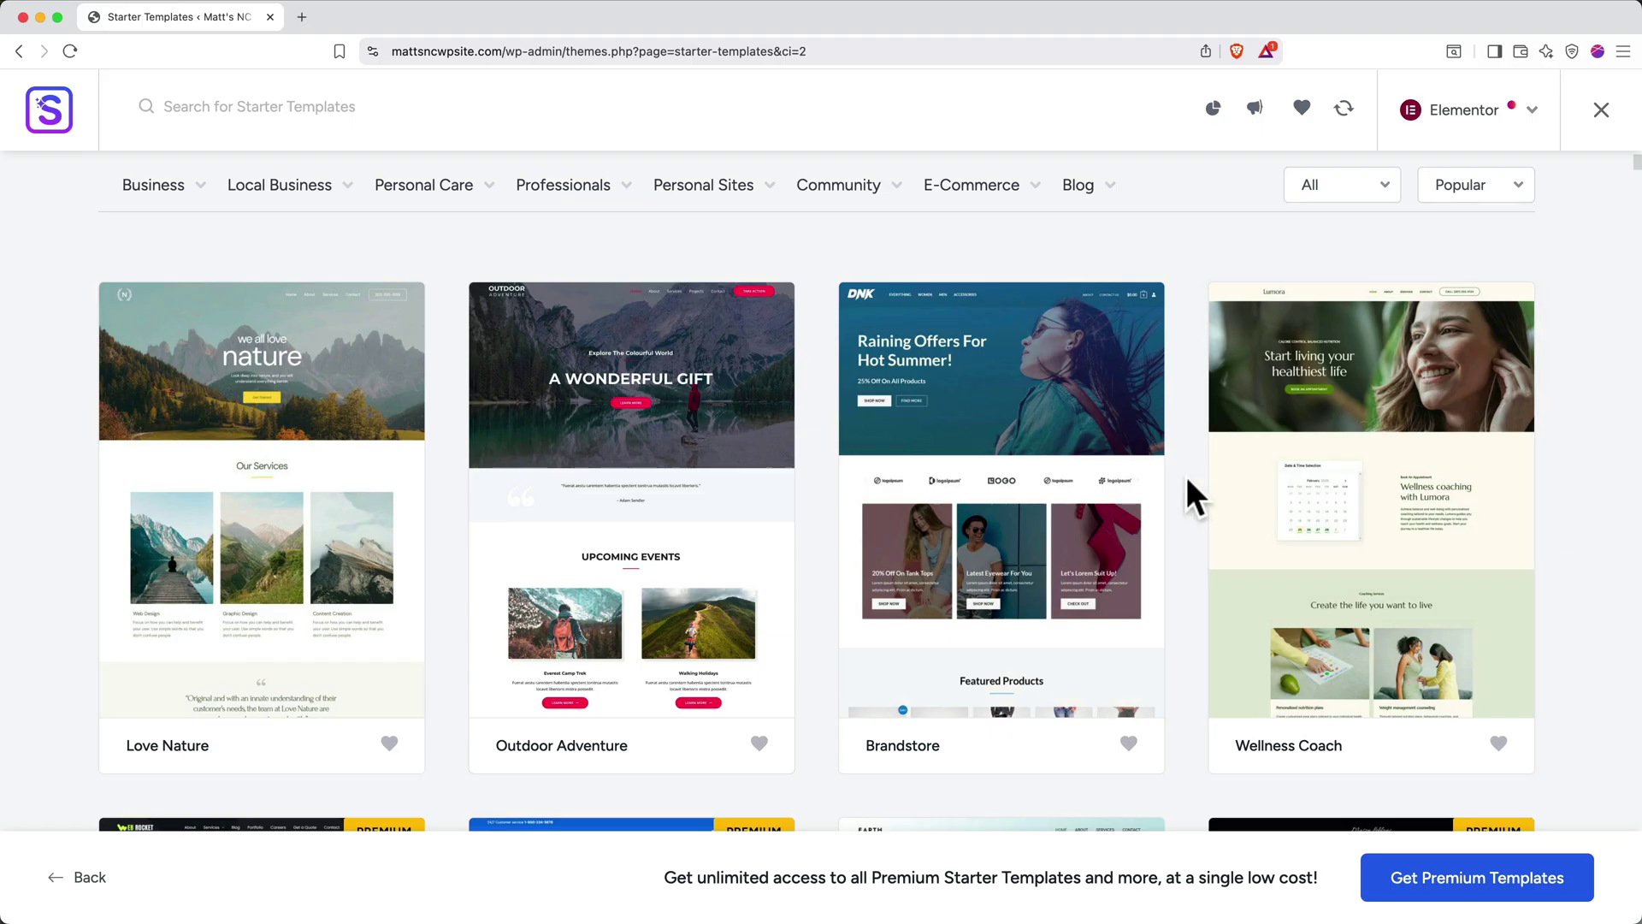
pyautogui.scroll(-3, 1189, 481)
pyautogui.scroll(-8, 1187, 479)
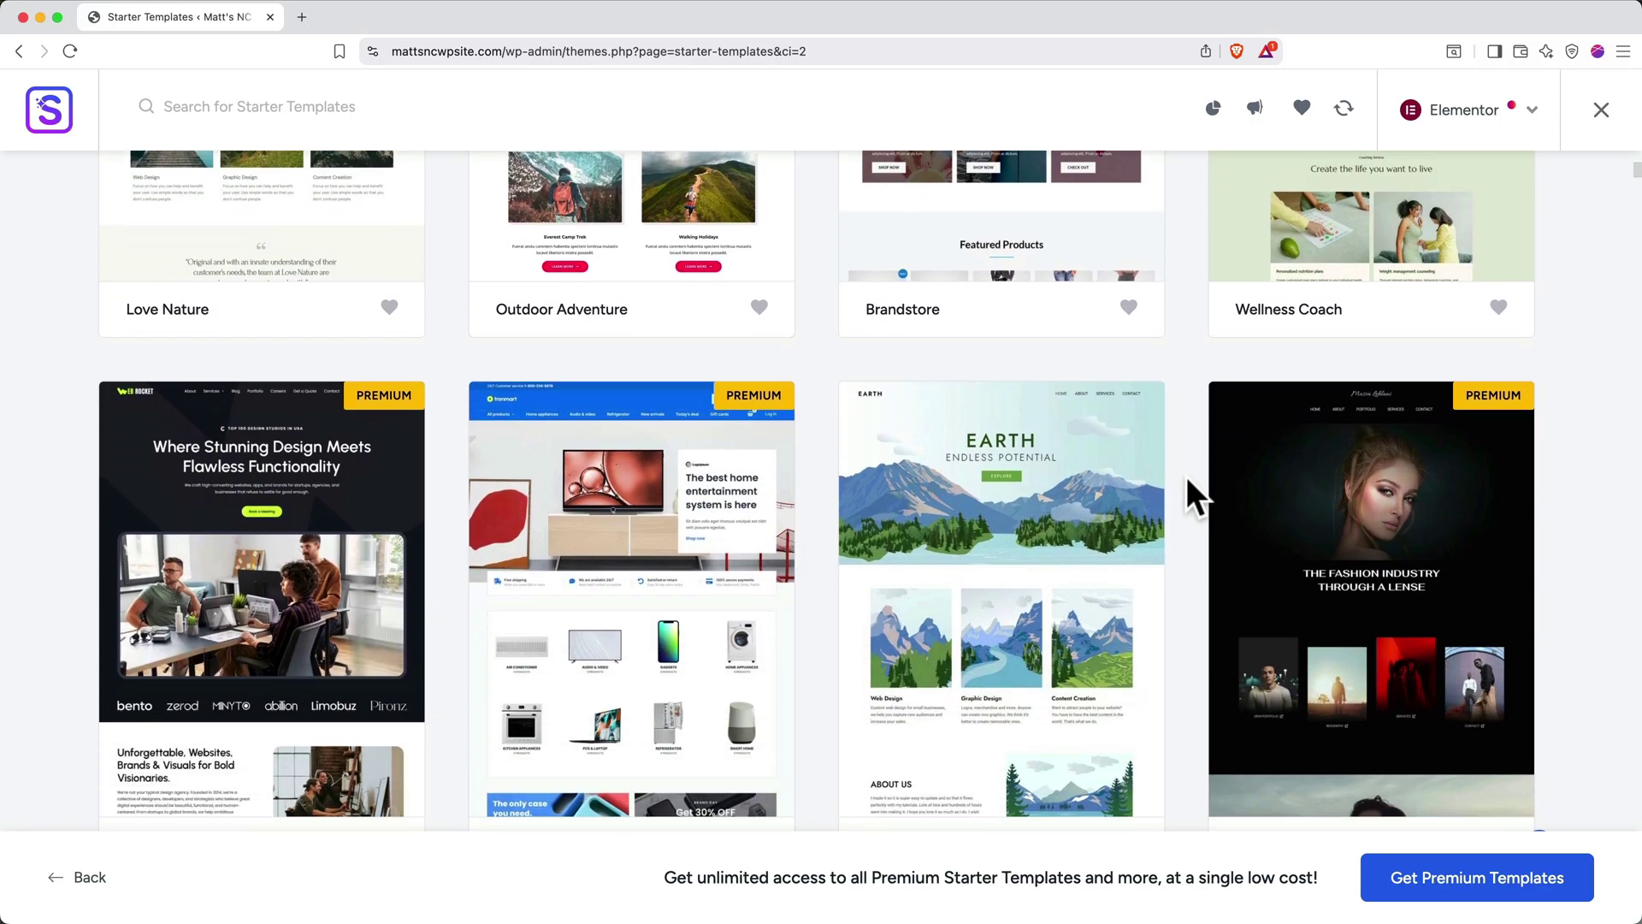
pyautogui.scroll(10, 1187, 475)
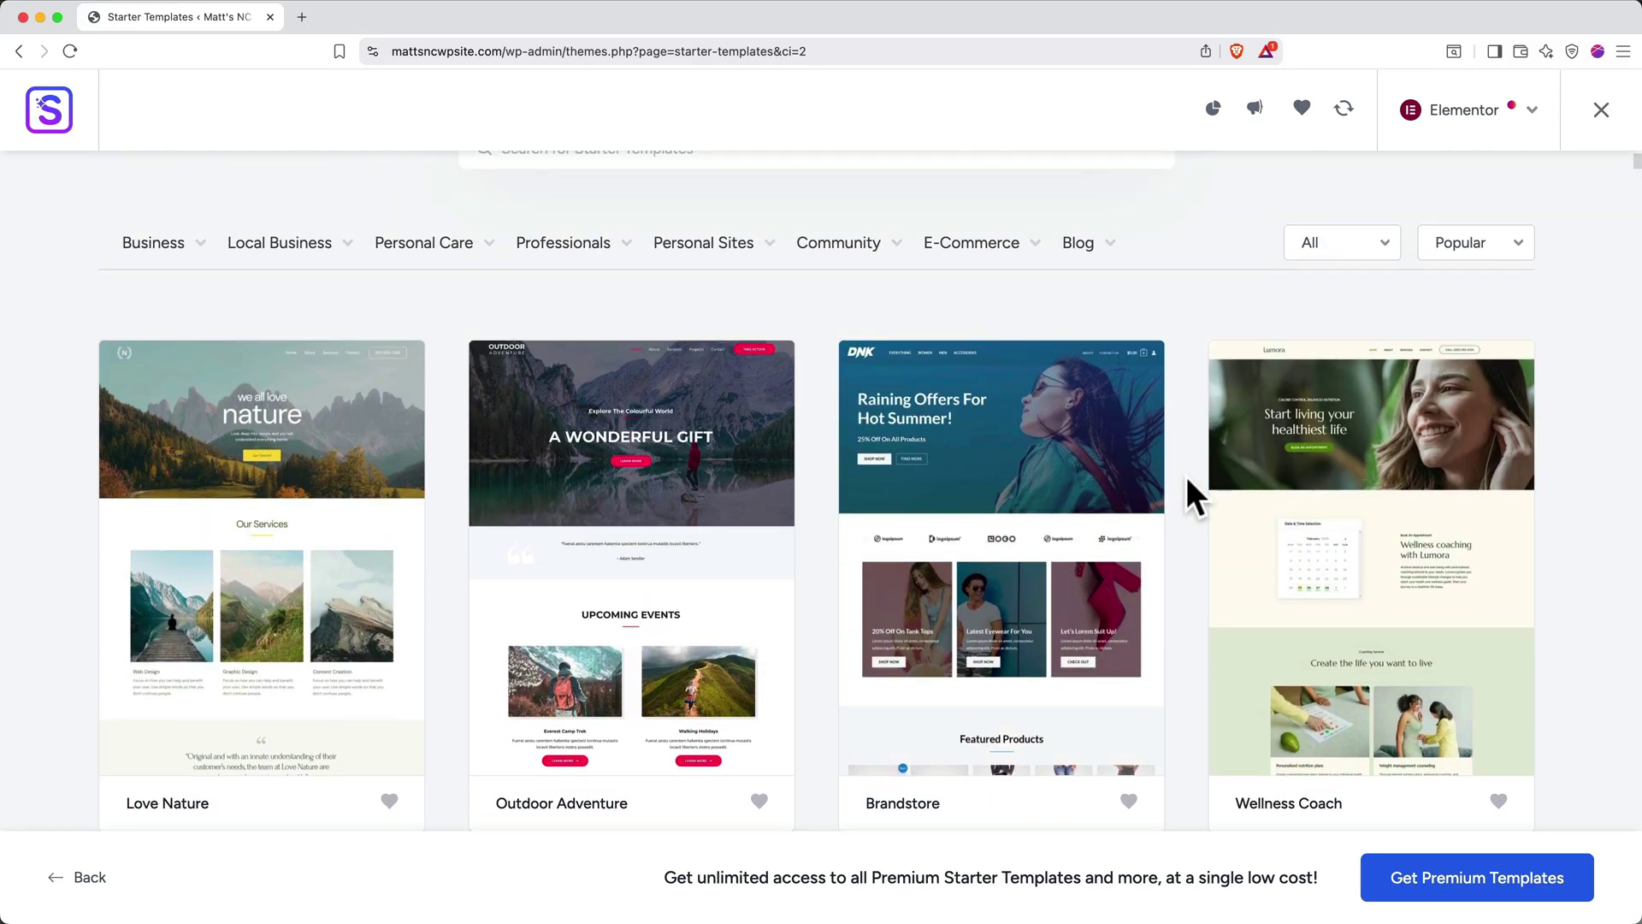
pyautogui.moveTo(612, 256)
pyautogui.scroll(-4, 445, 306)
pyautogui.scroll(-2, 445, 306)
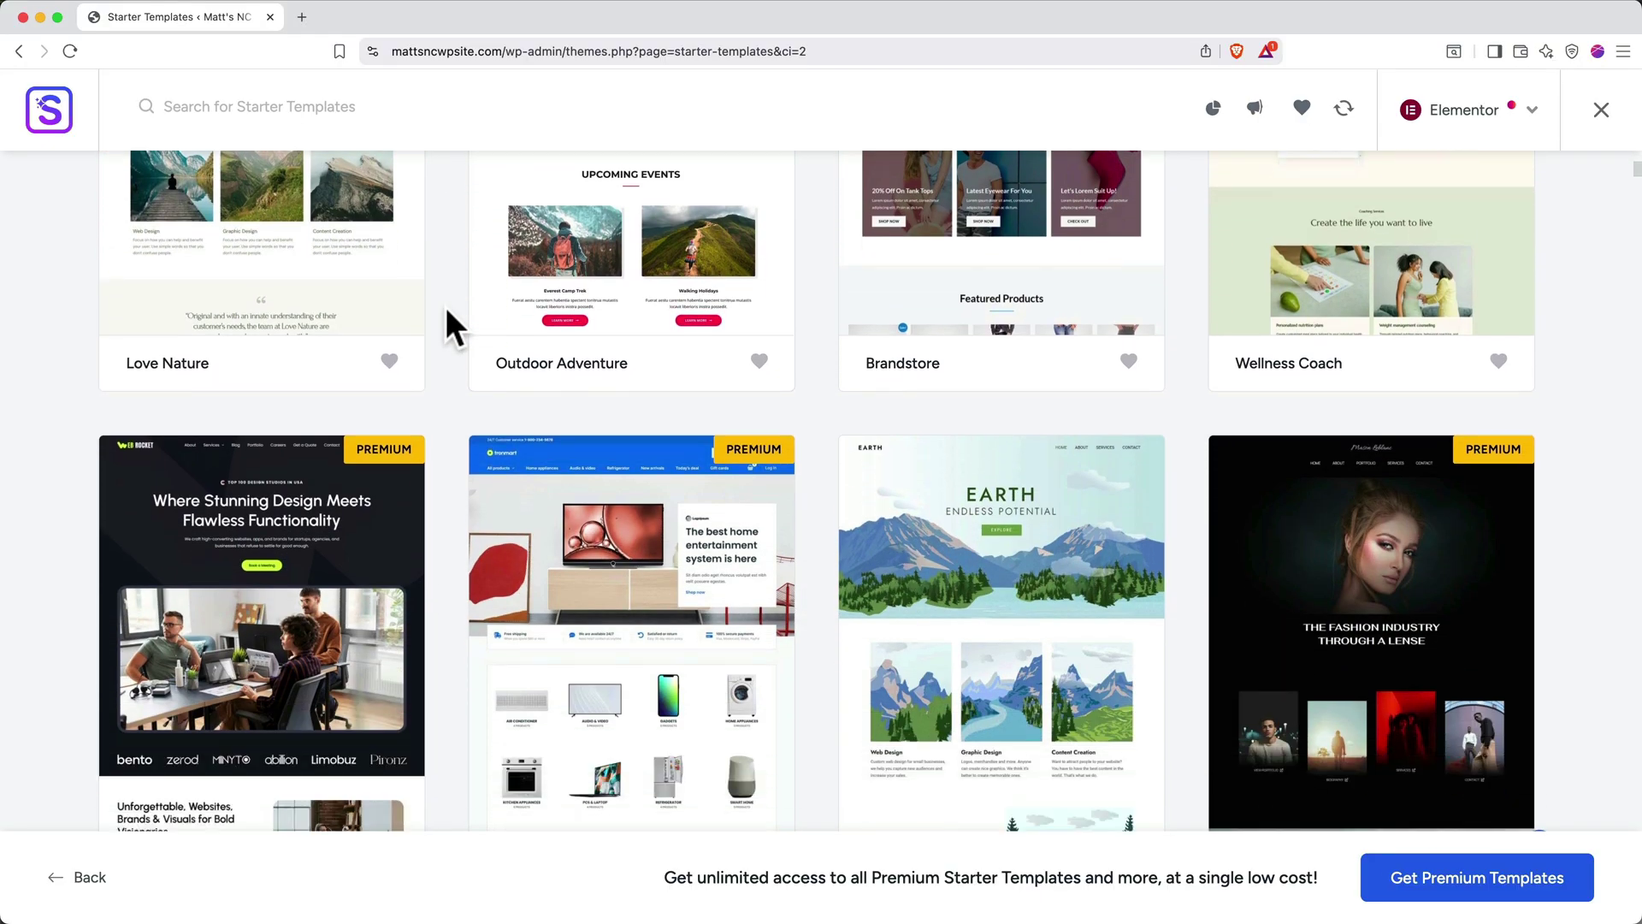
pyautogui.scroll(-2, 445, 306)
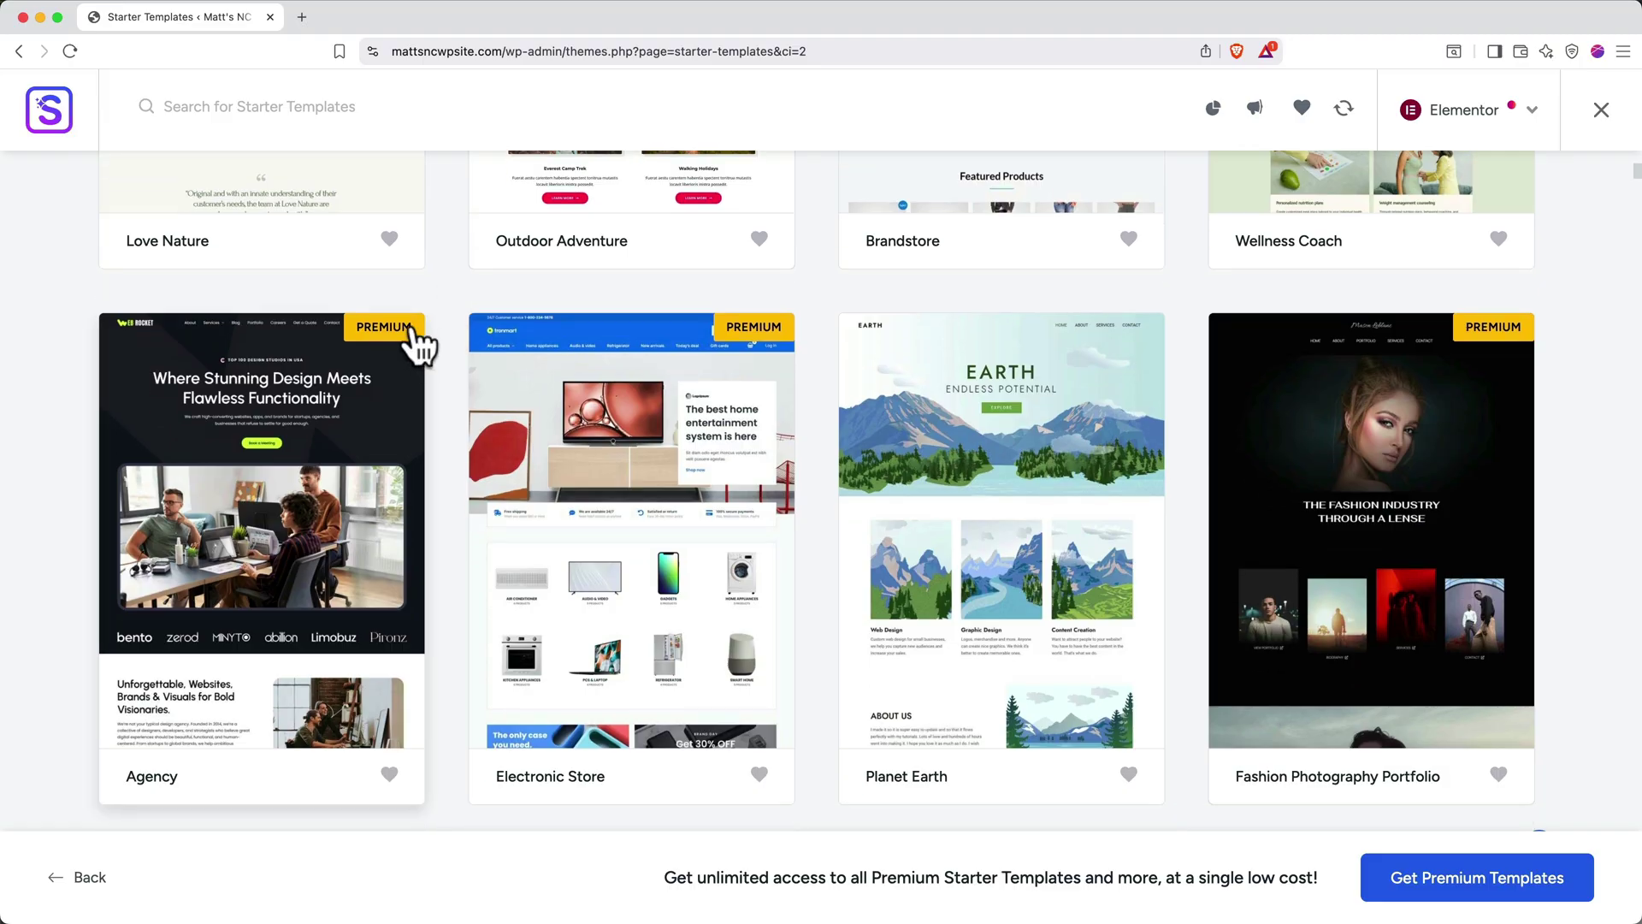
pyautogui.scroll(5, 419, 347)
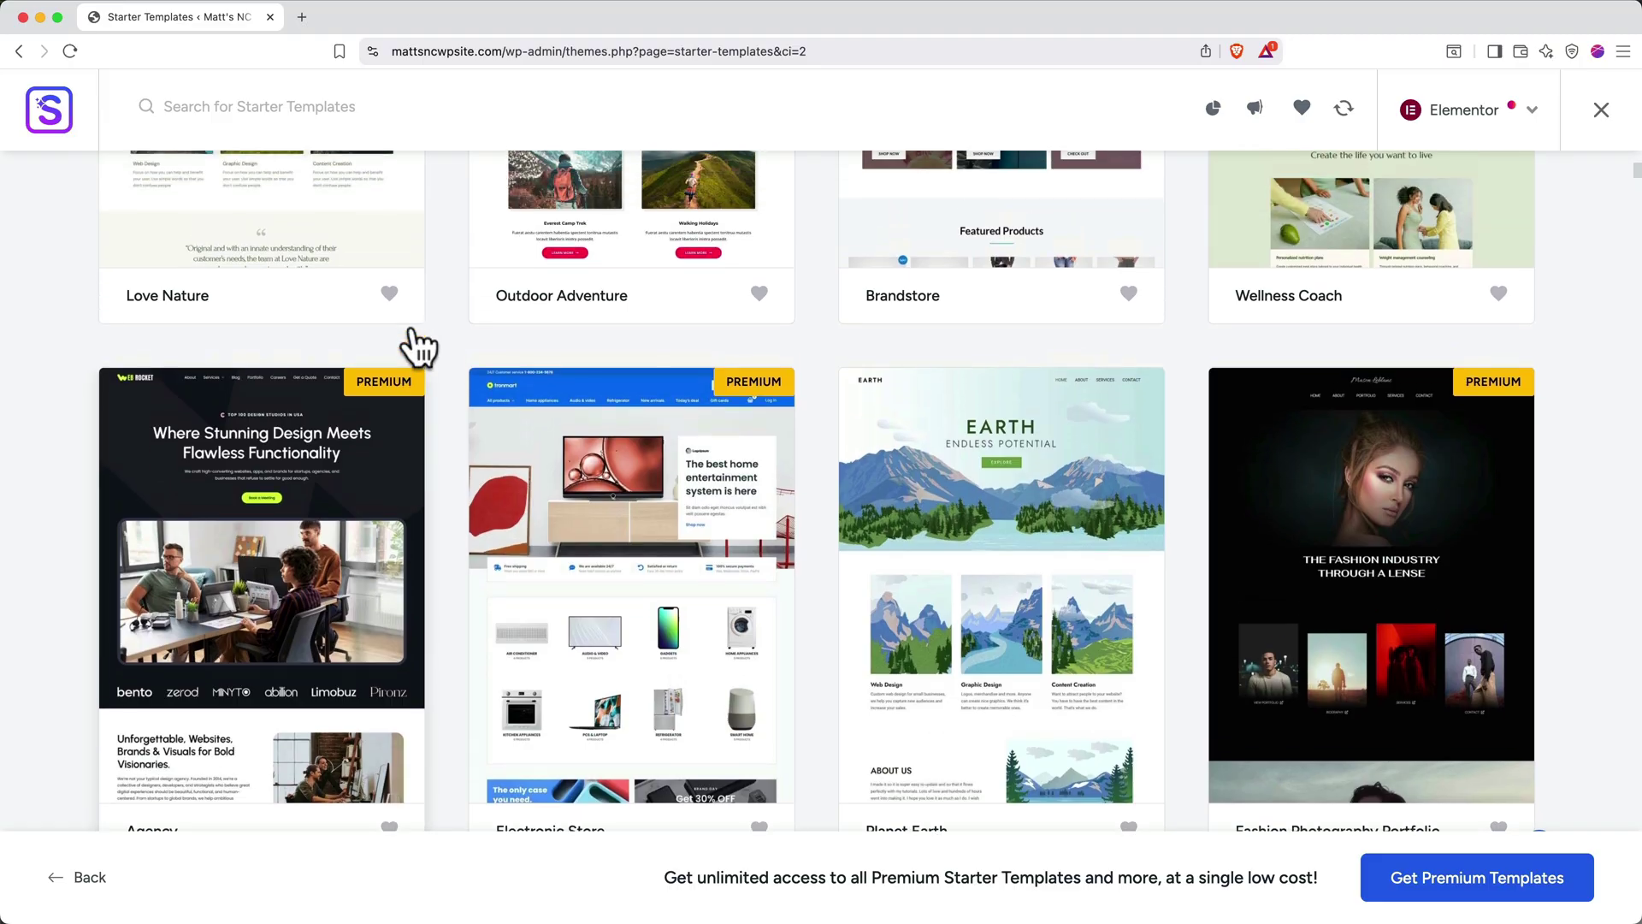
pyautogui.scroll(1, 419, 346)
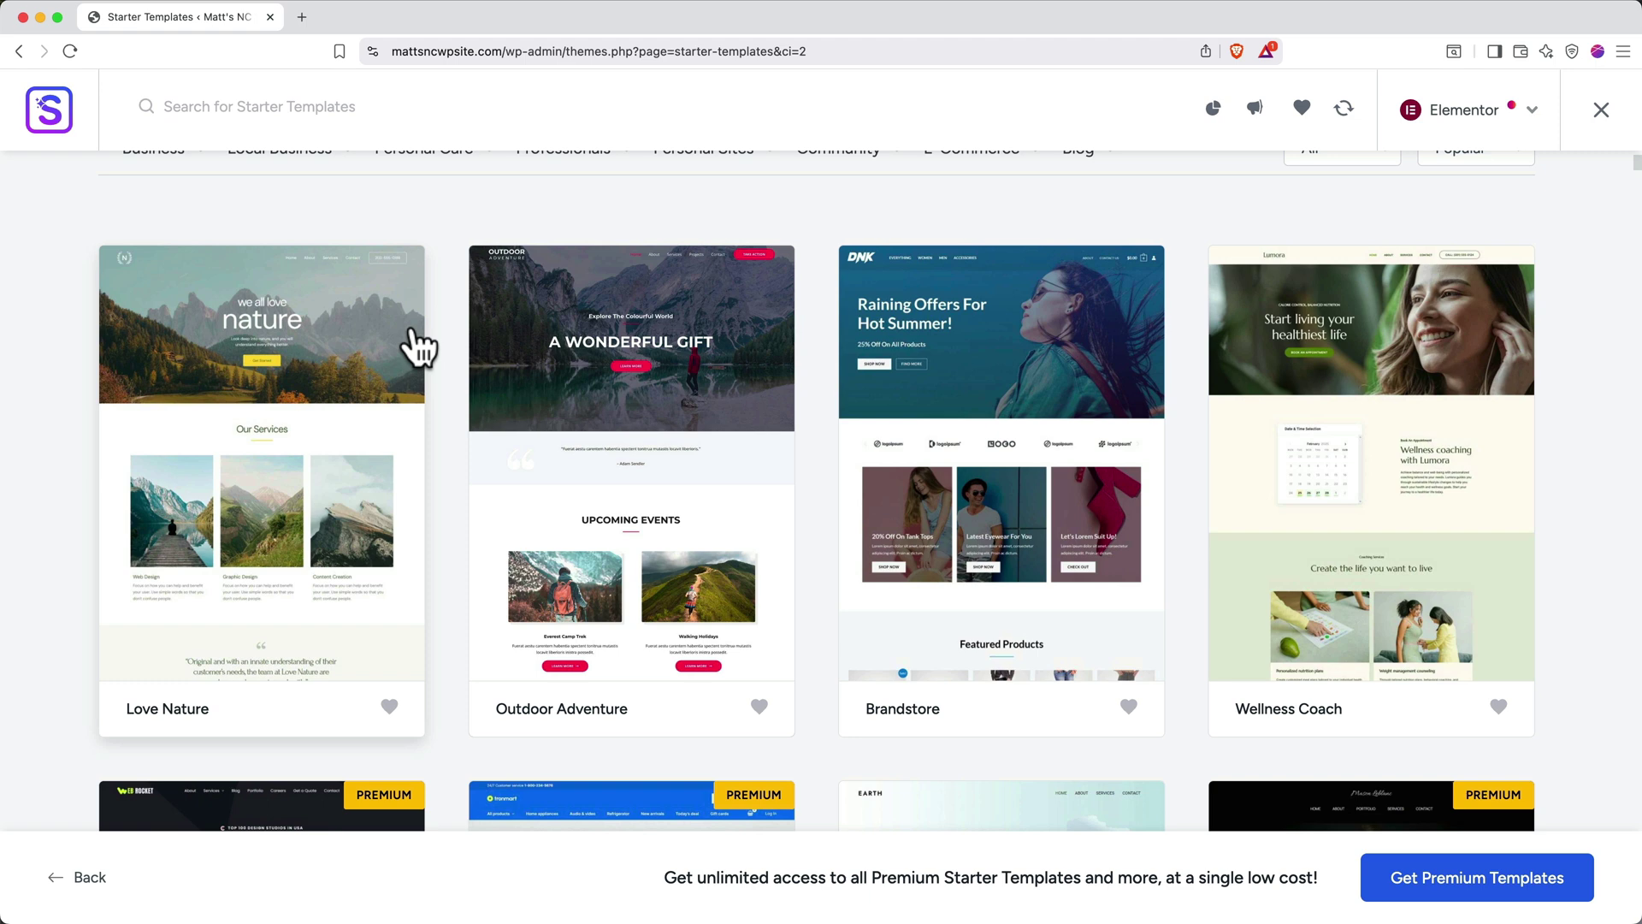
# Pick the Love Nature template and apply the IBM Plex Serif & Inter font pair
pyautogui.click(265, 409)
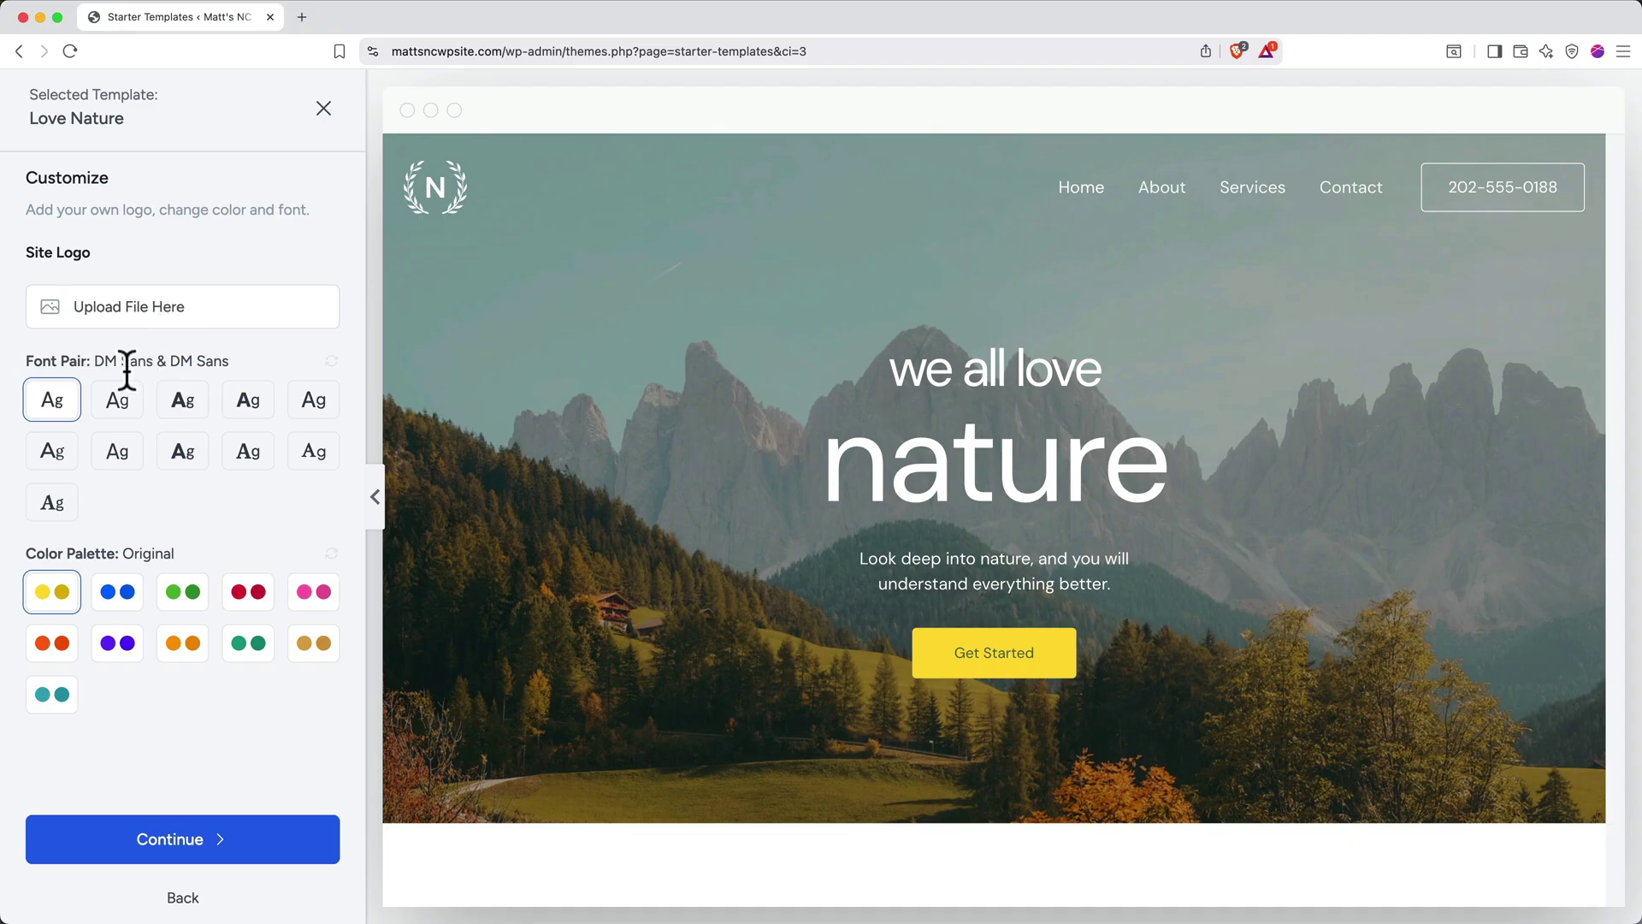
pyautogui.click(120, 409)
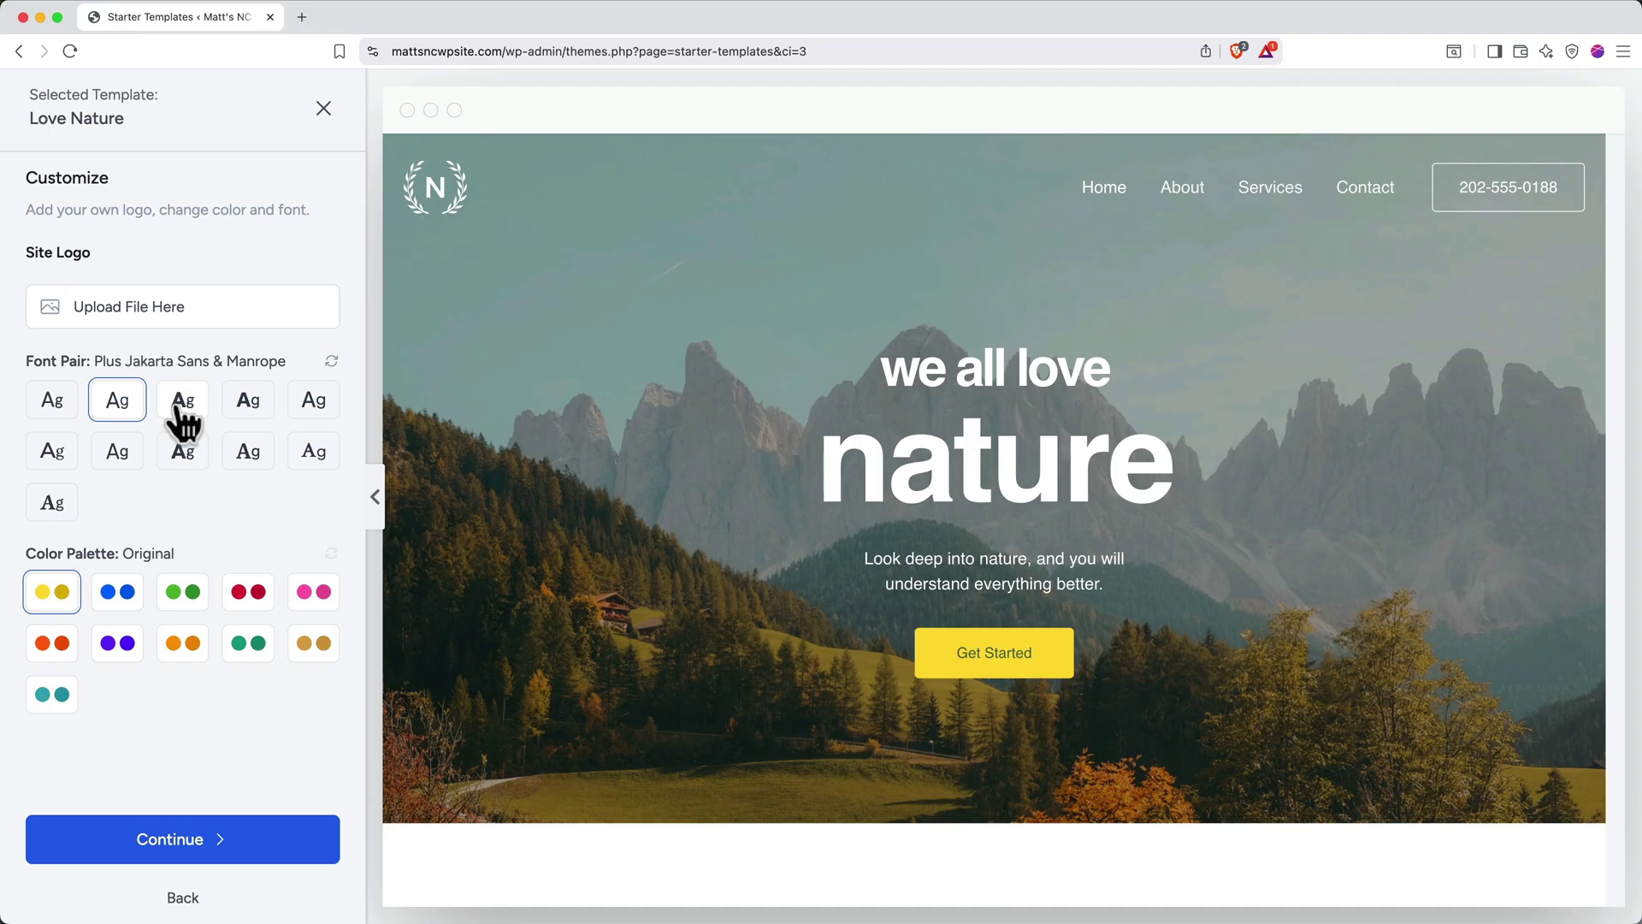
pyautogui.click(183, 407)
pyautogui.click(247, 412)
pyautogui.click(308, 408)
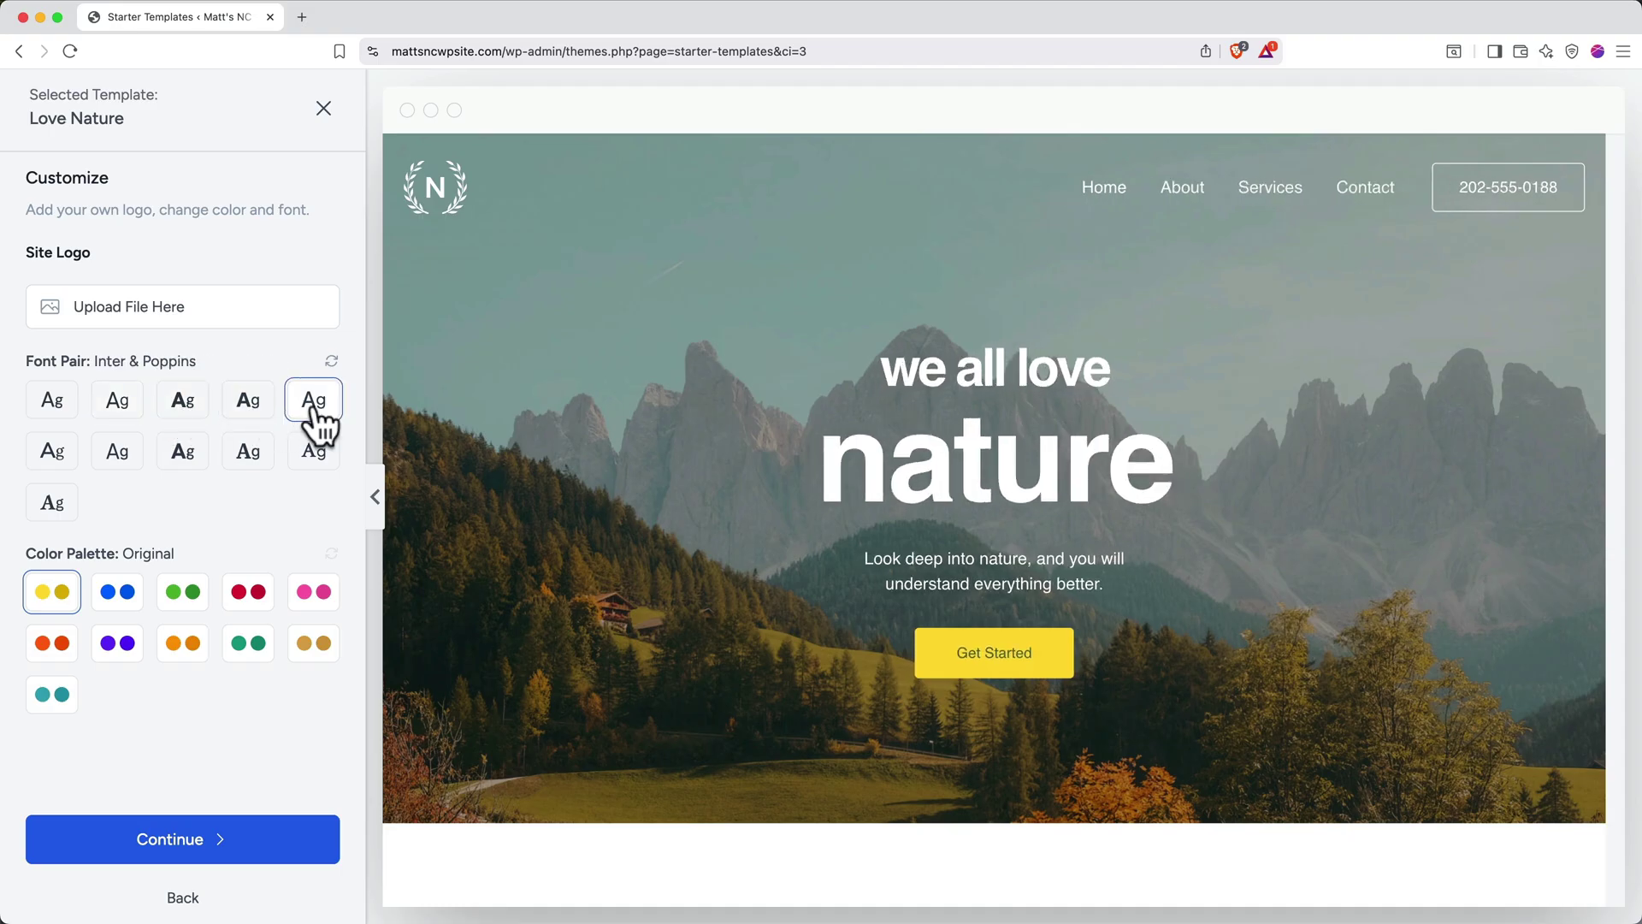
pyautogui.click(261, 455)
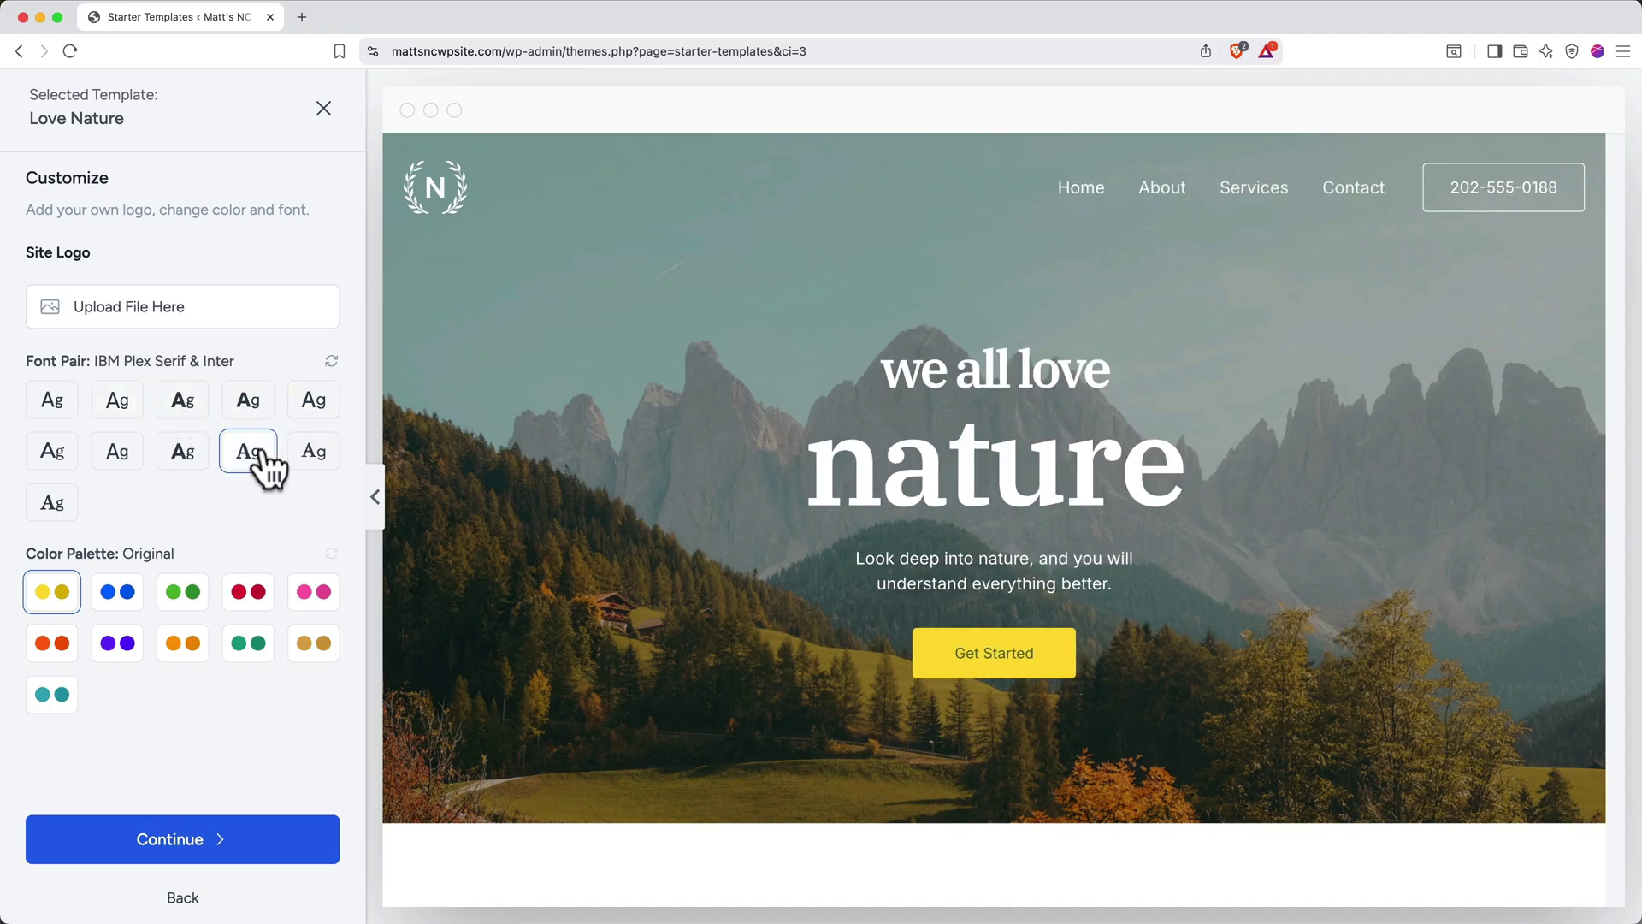
# Compare the colour palettes, settle on tan Style 9, and continue to feature selection
pyautogui.click(120, 597)
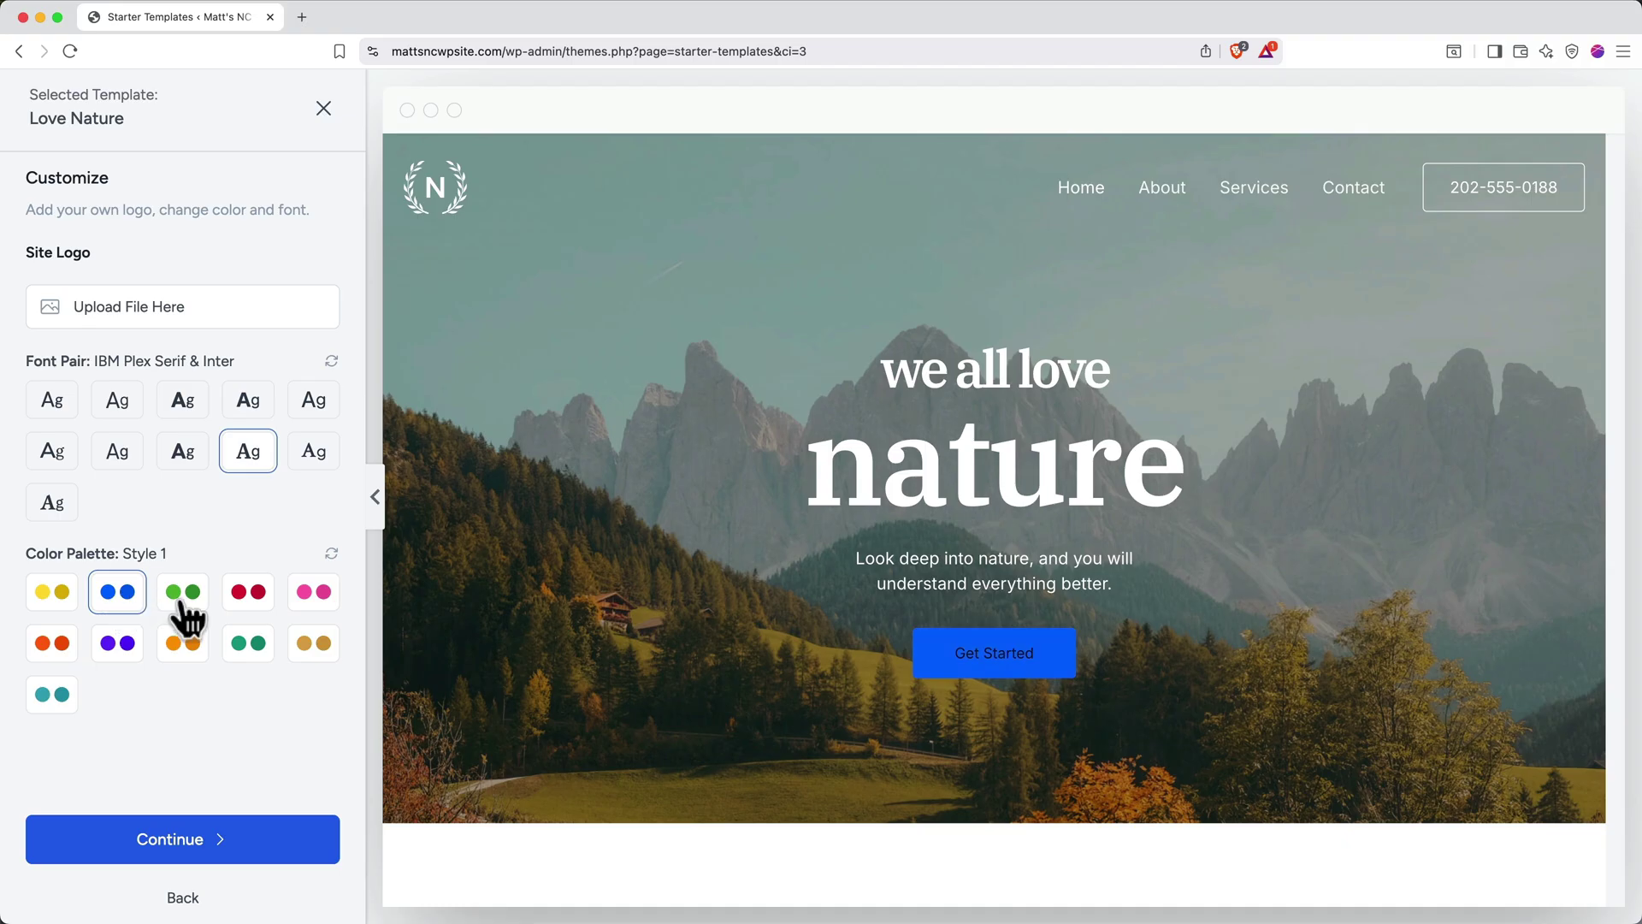
pyautogui.click(182, 605)
pyautogui.click(244, 600)
pyautogui.click(313, 601)
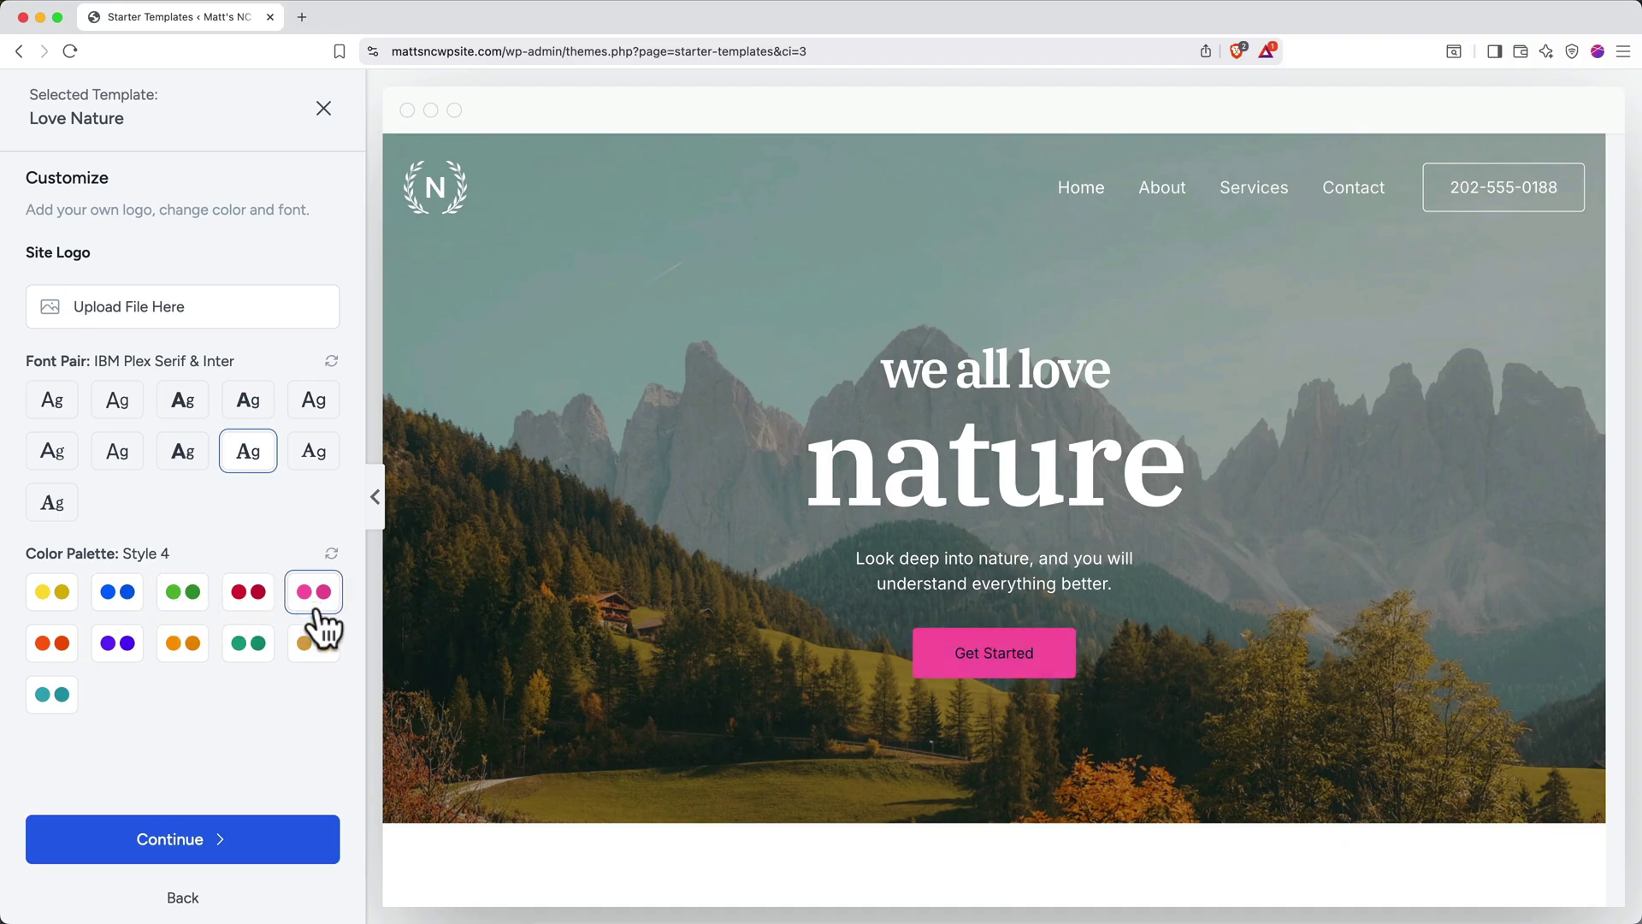
pyautogui.click(318, 648)
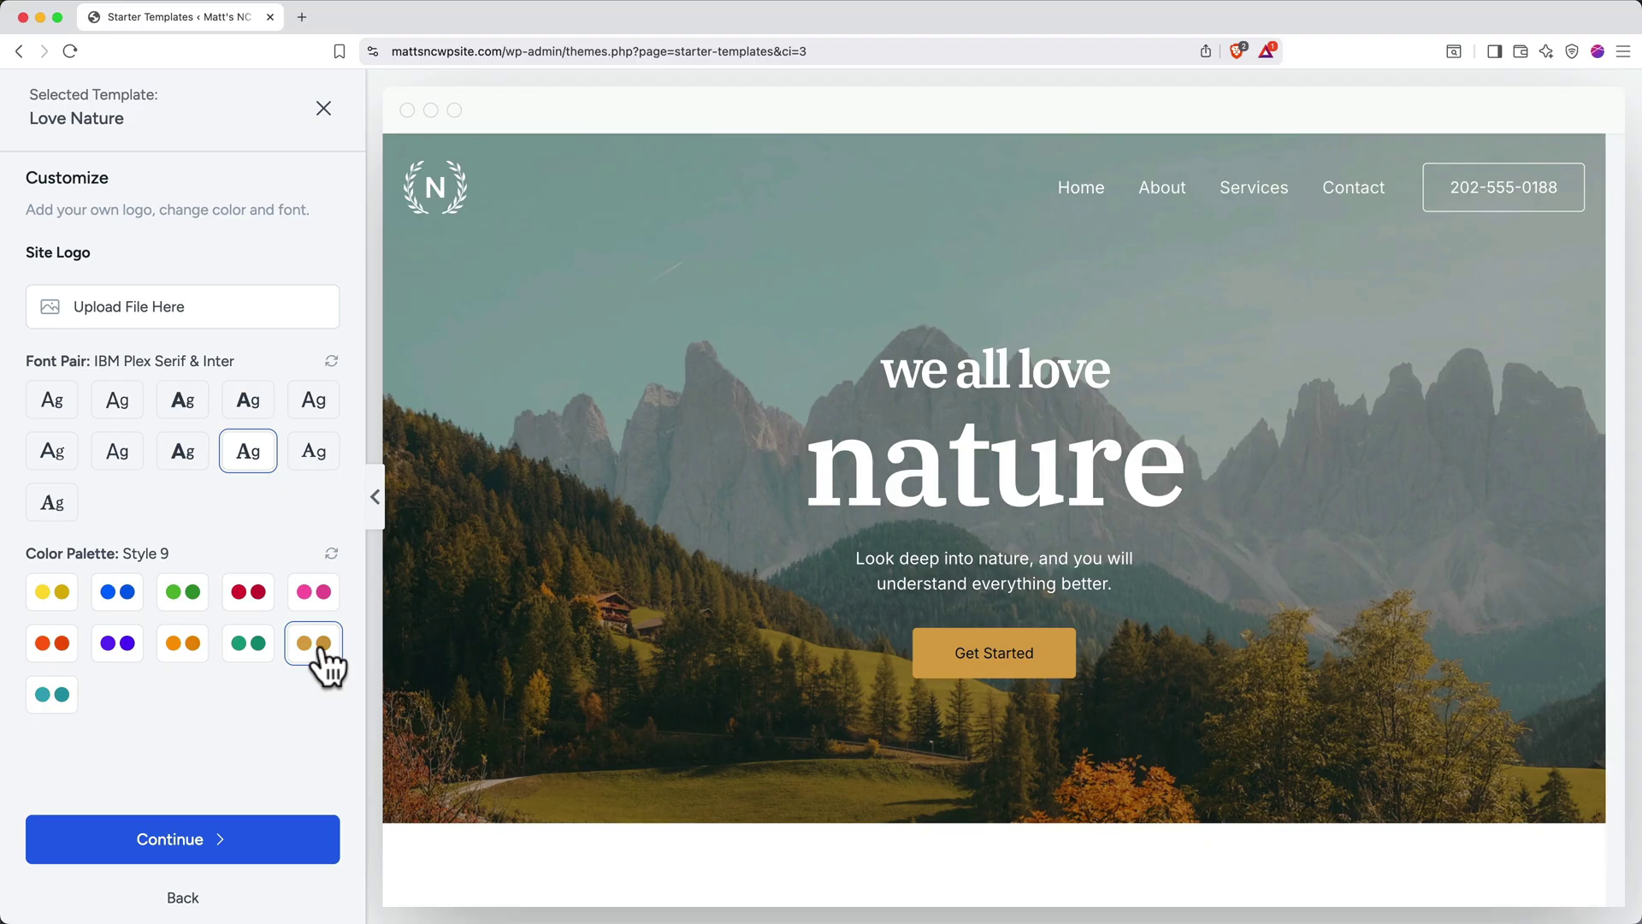
pyautogui.click(239, 847)
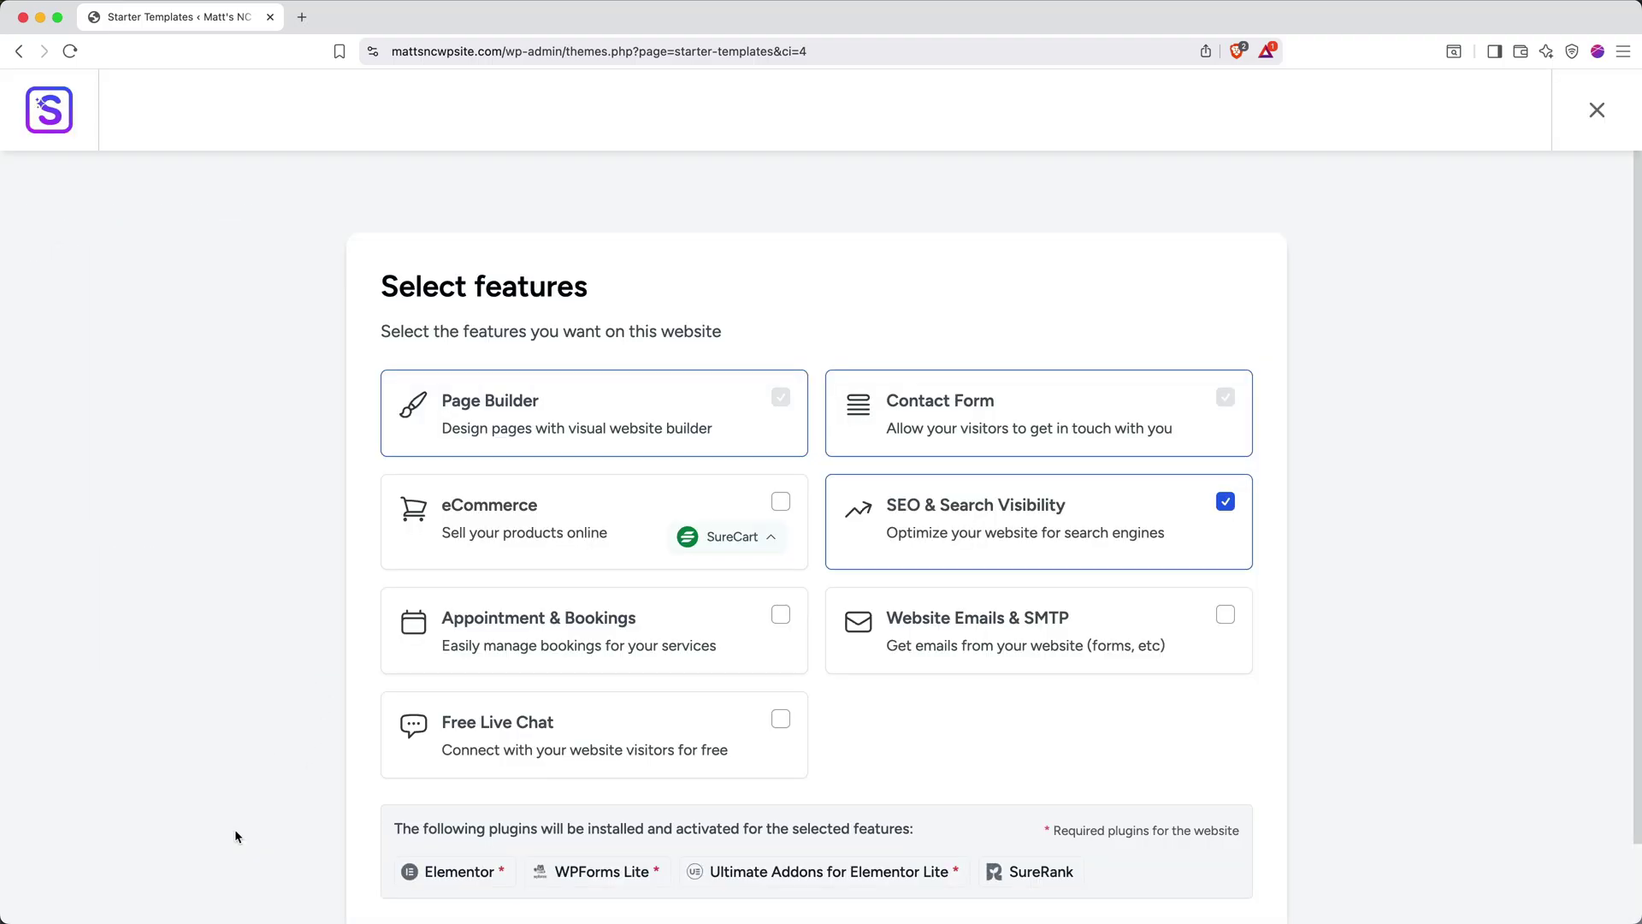
# Skip extra features, accept the overwrite warning, and build the Love Nature site
pyautogui.scroll(-3, 236, 830)
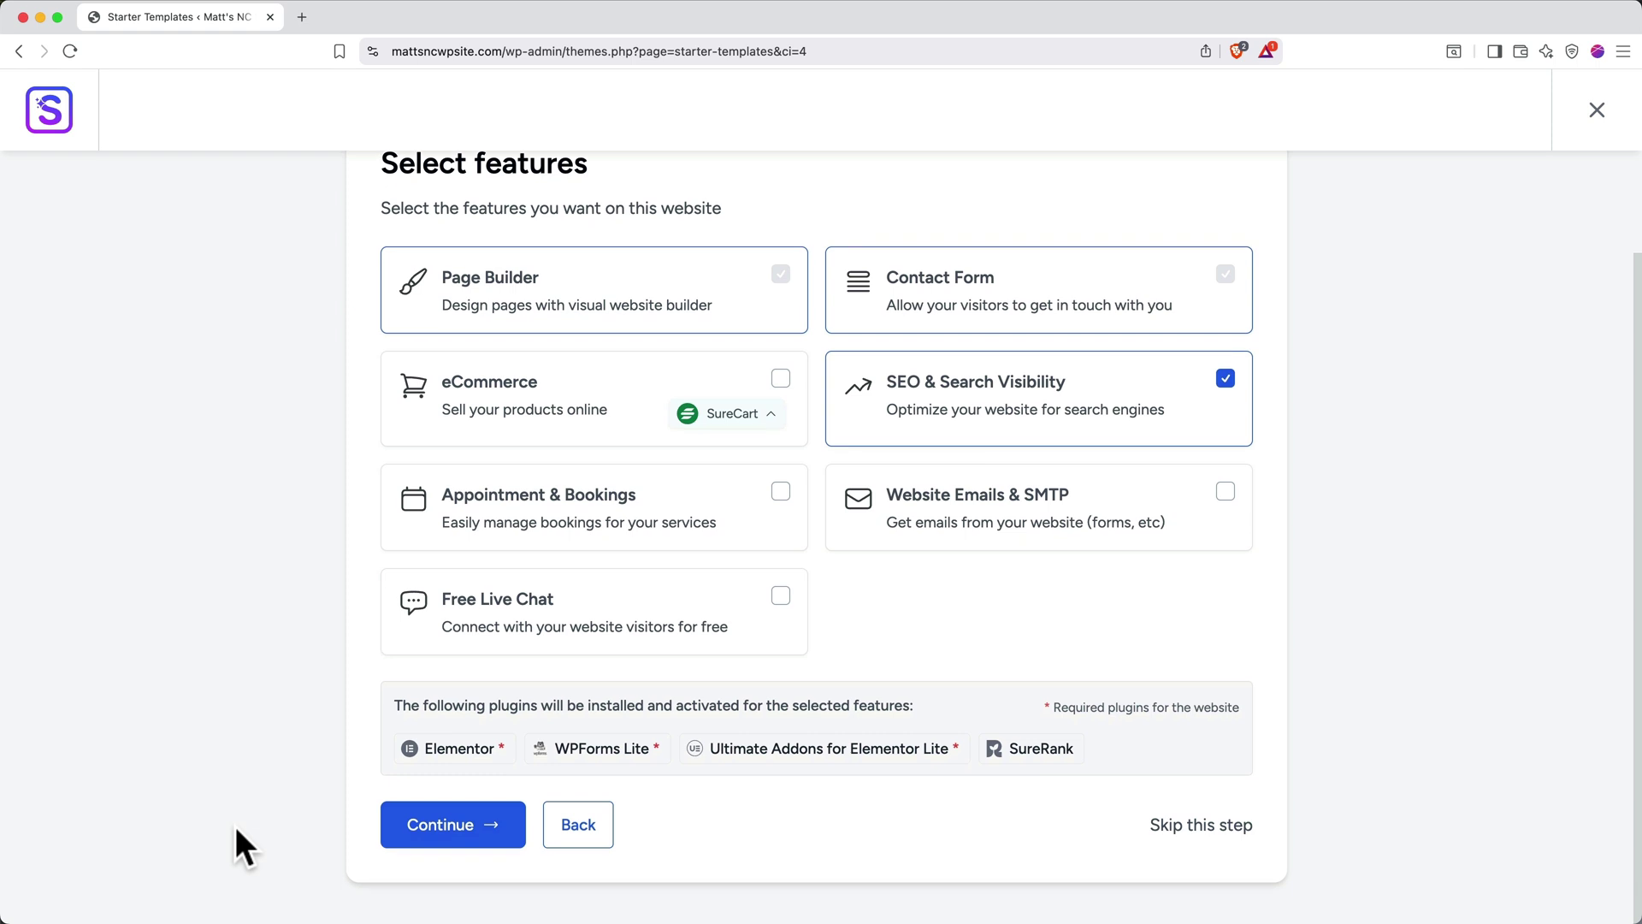
pyautogui.click(1167, 830)
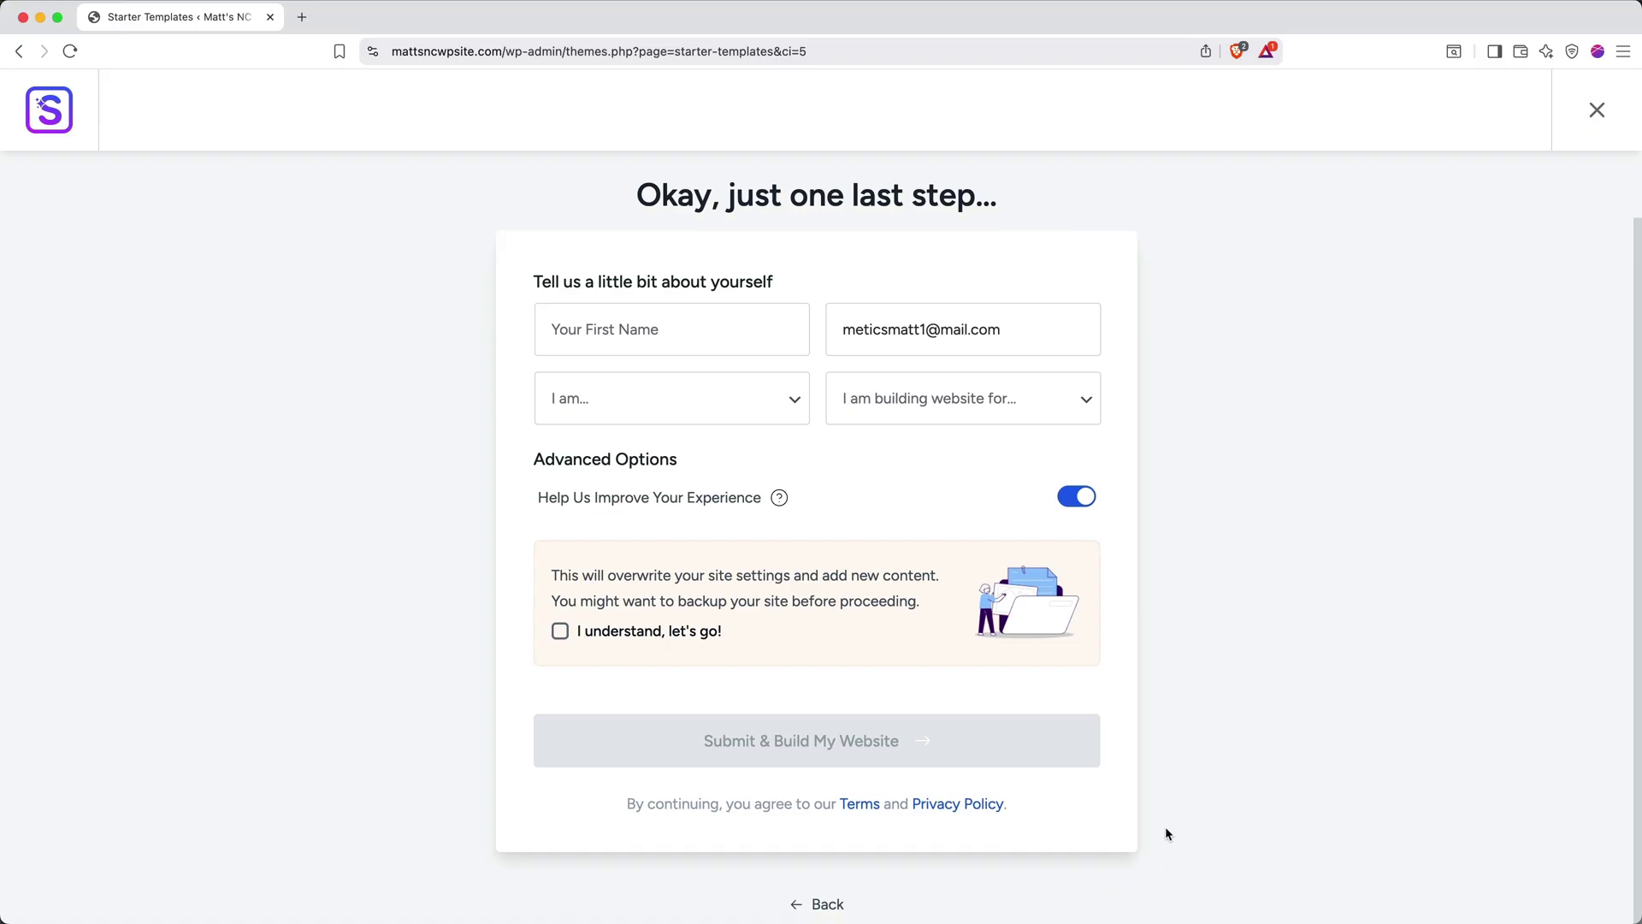
pyautogui.click(602, 649)
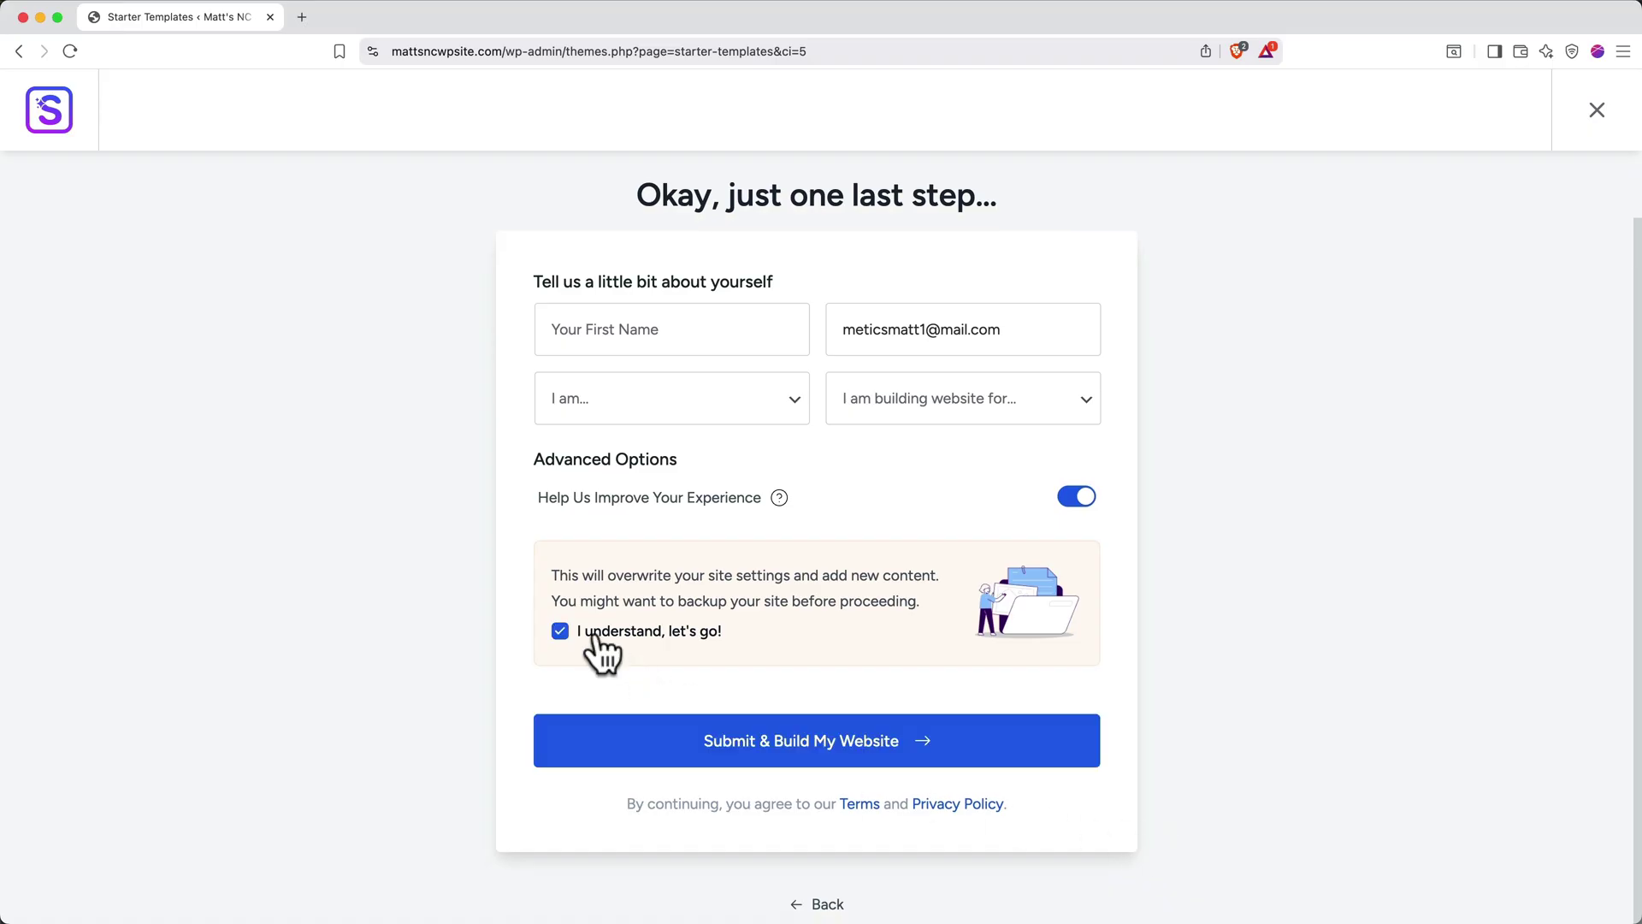
pyautogui.click(646, 747)
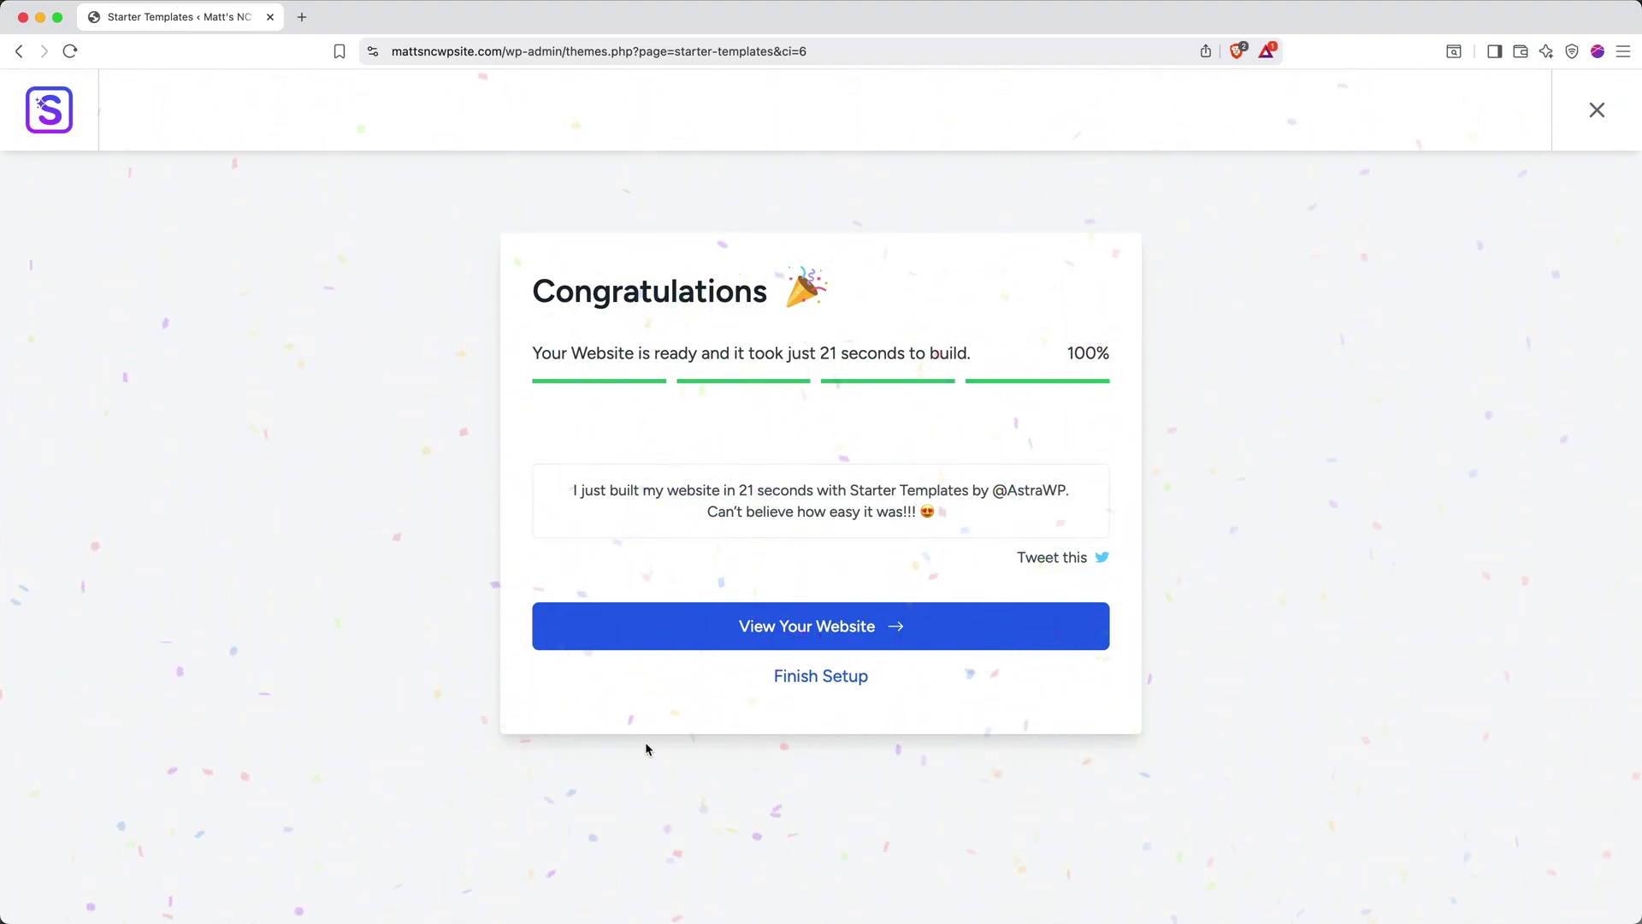
# View the new Love Nature homepage, close the setup tab, and edit Home with Elementor
pyautogui.click(701, 637)
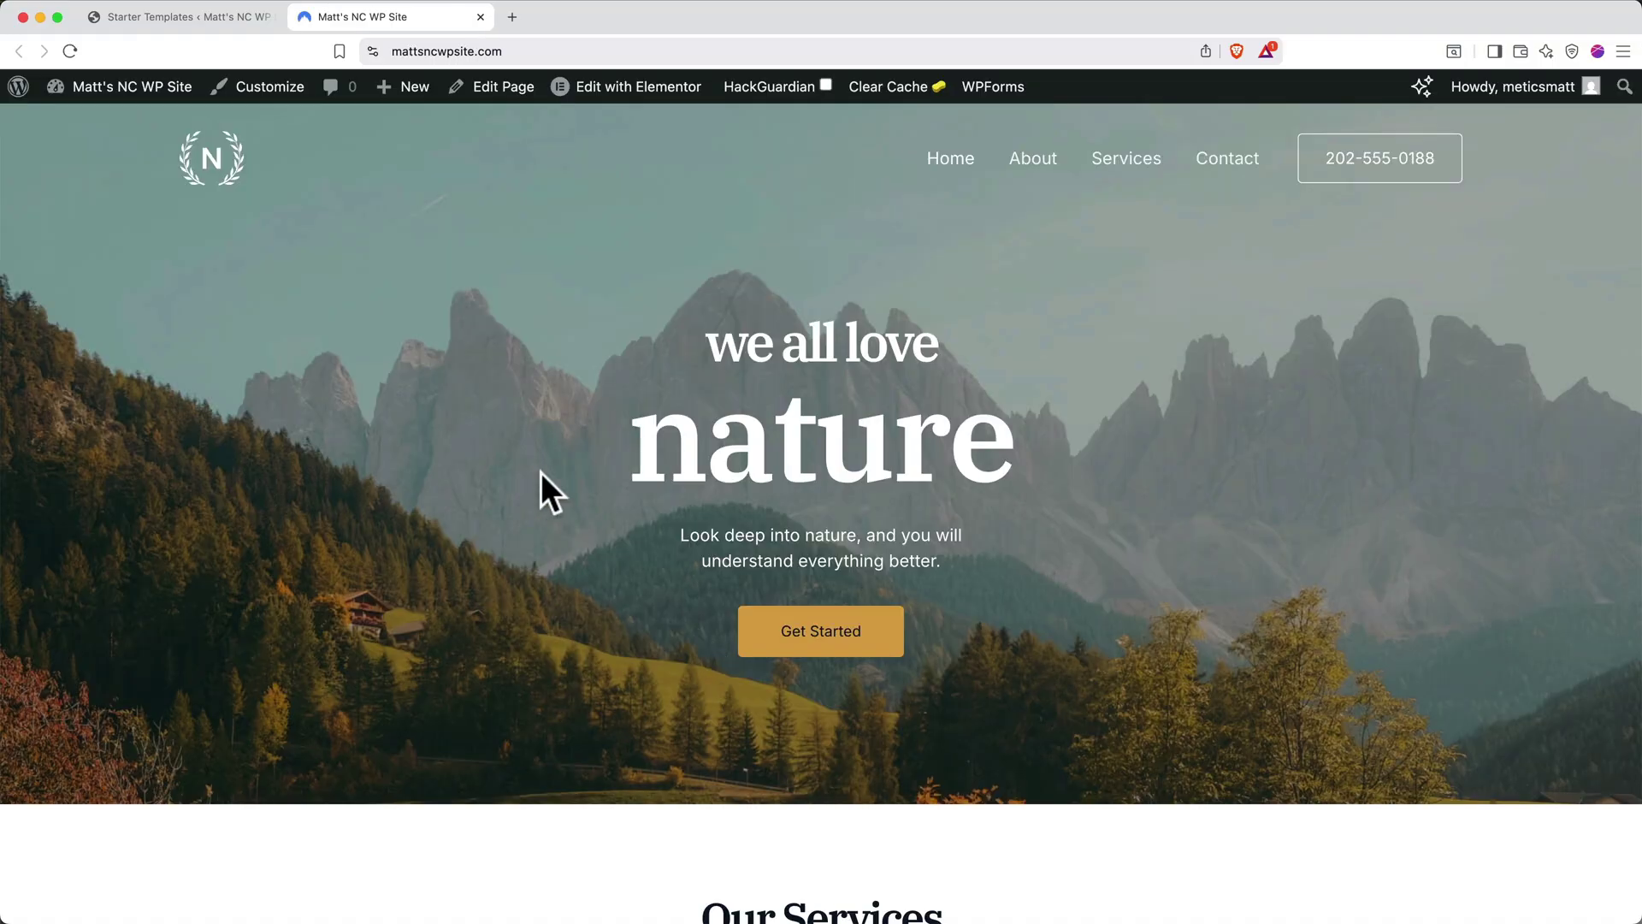
pyautogui.click(270, 16)
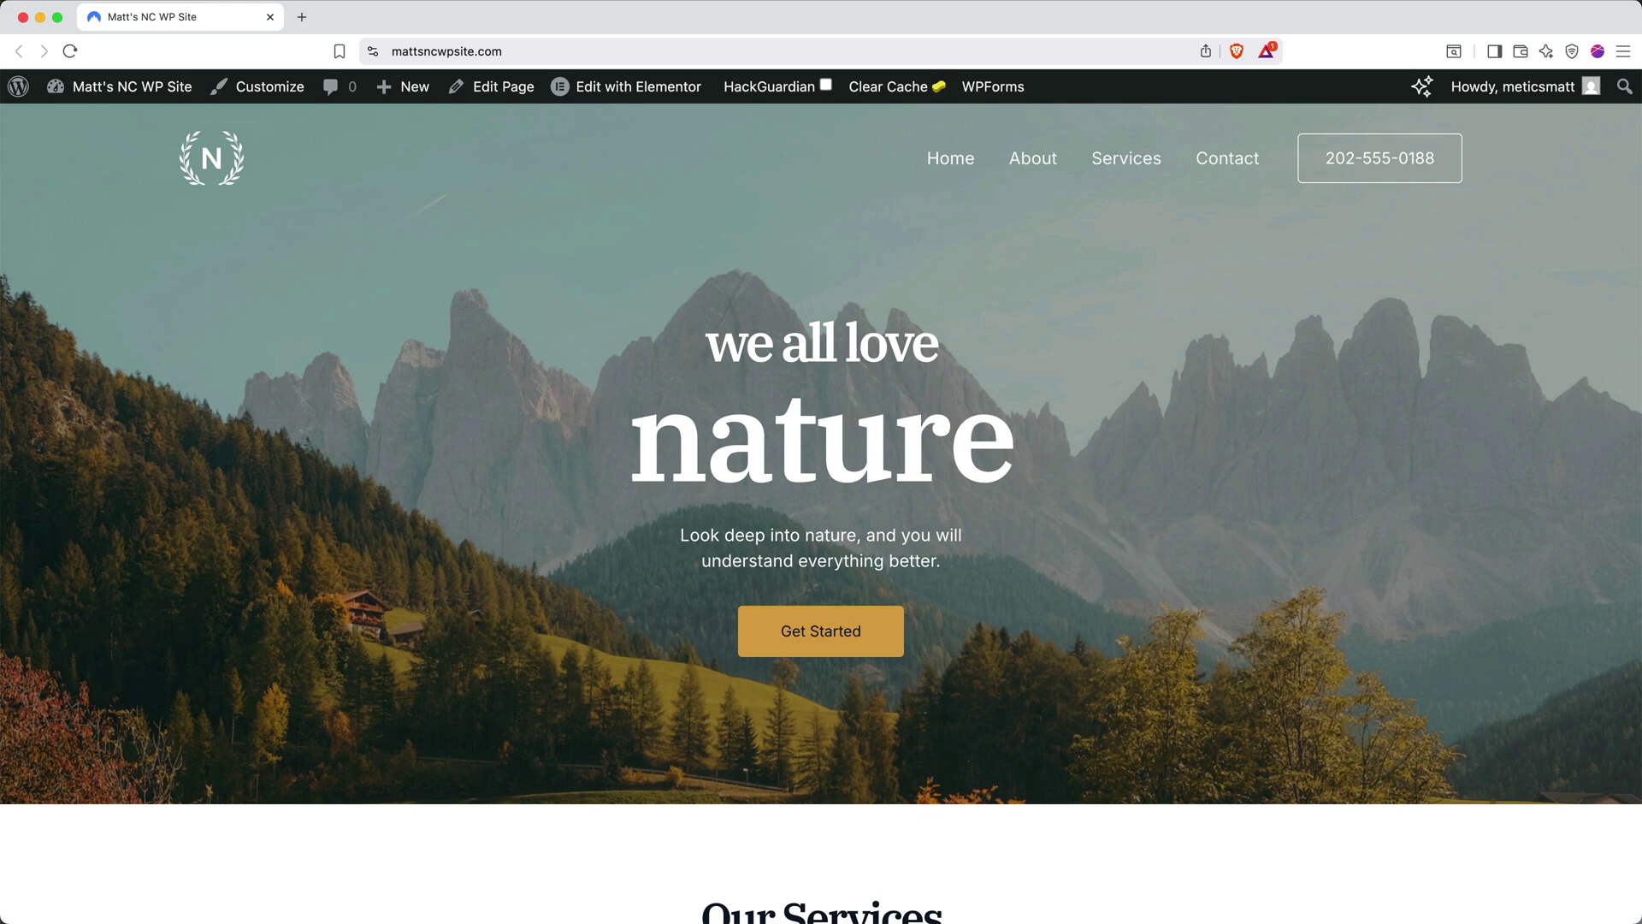
pyautogui.click(650, 92)
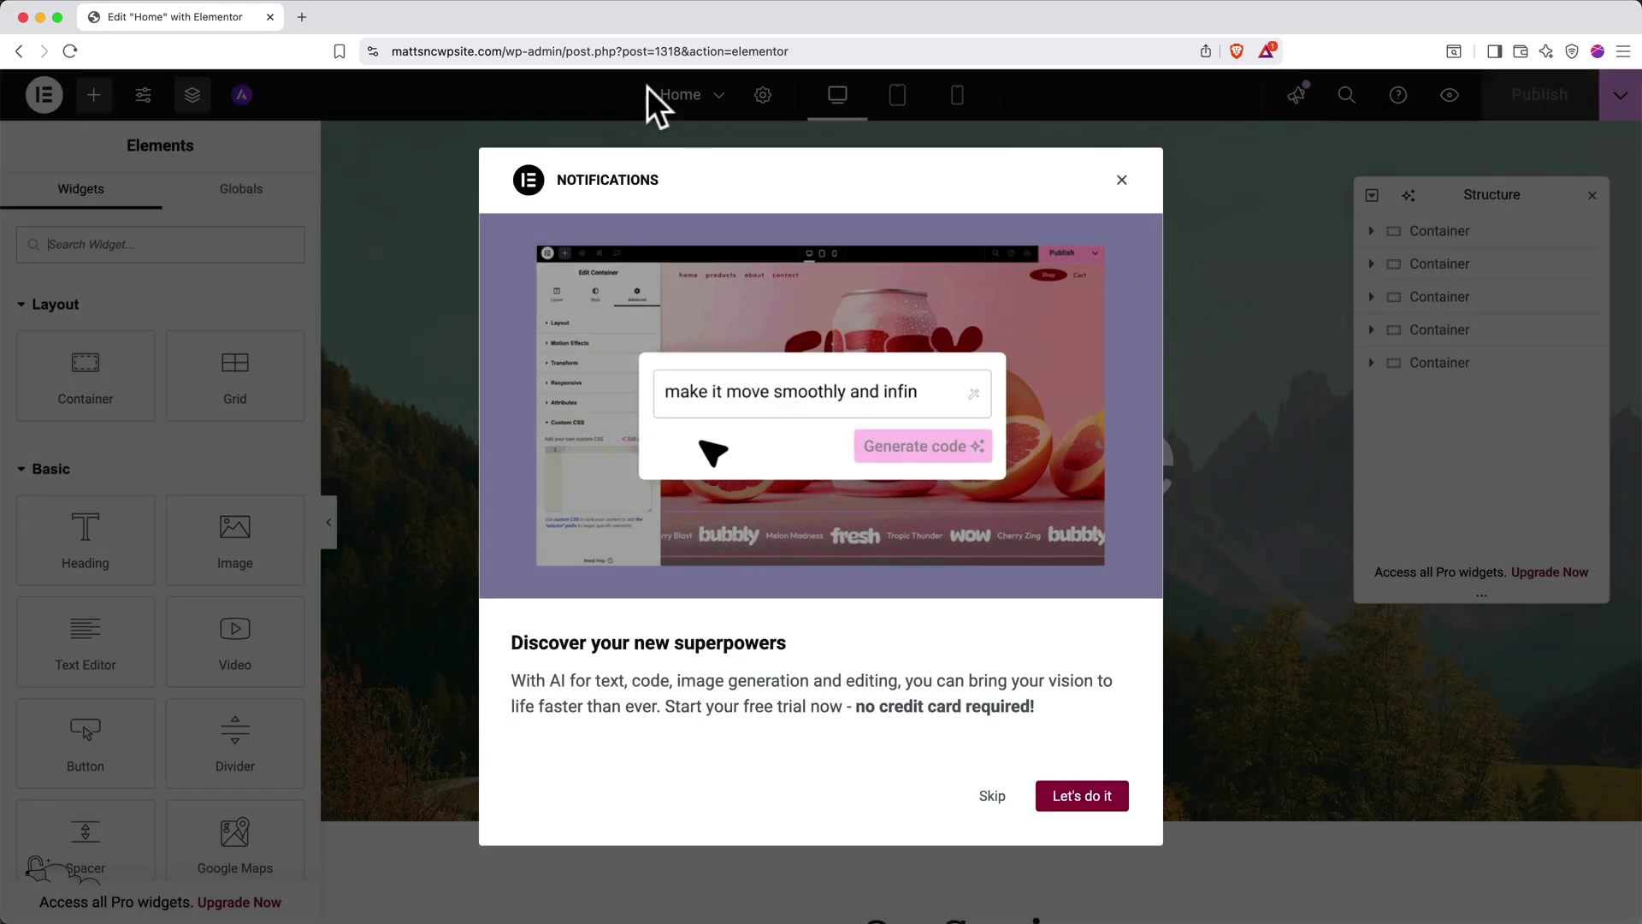
# Close Elementor's AI Notifications dialog
pyautogui.click(1122, 180)
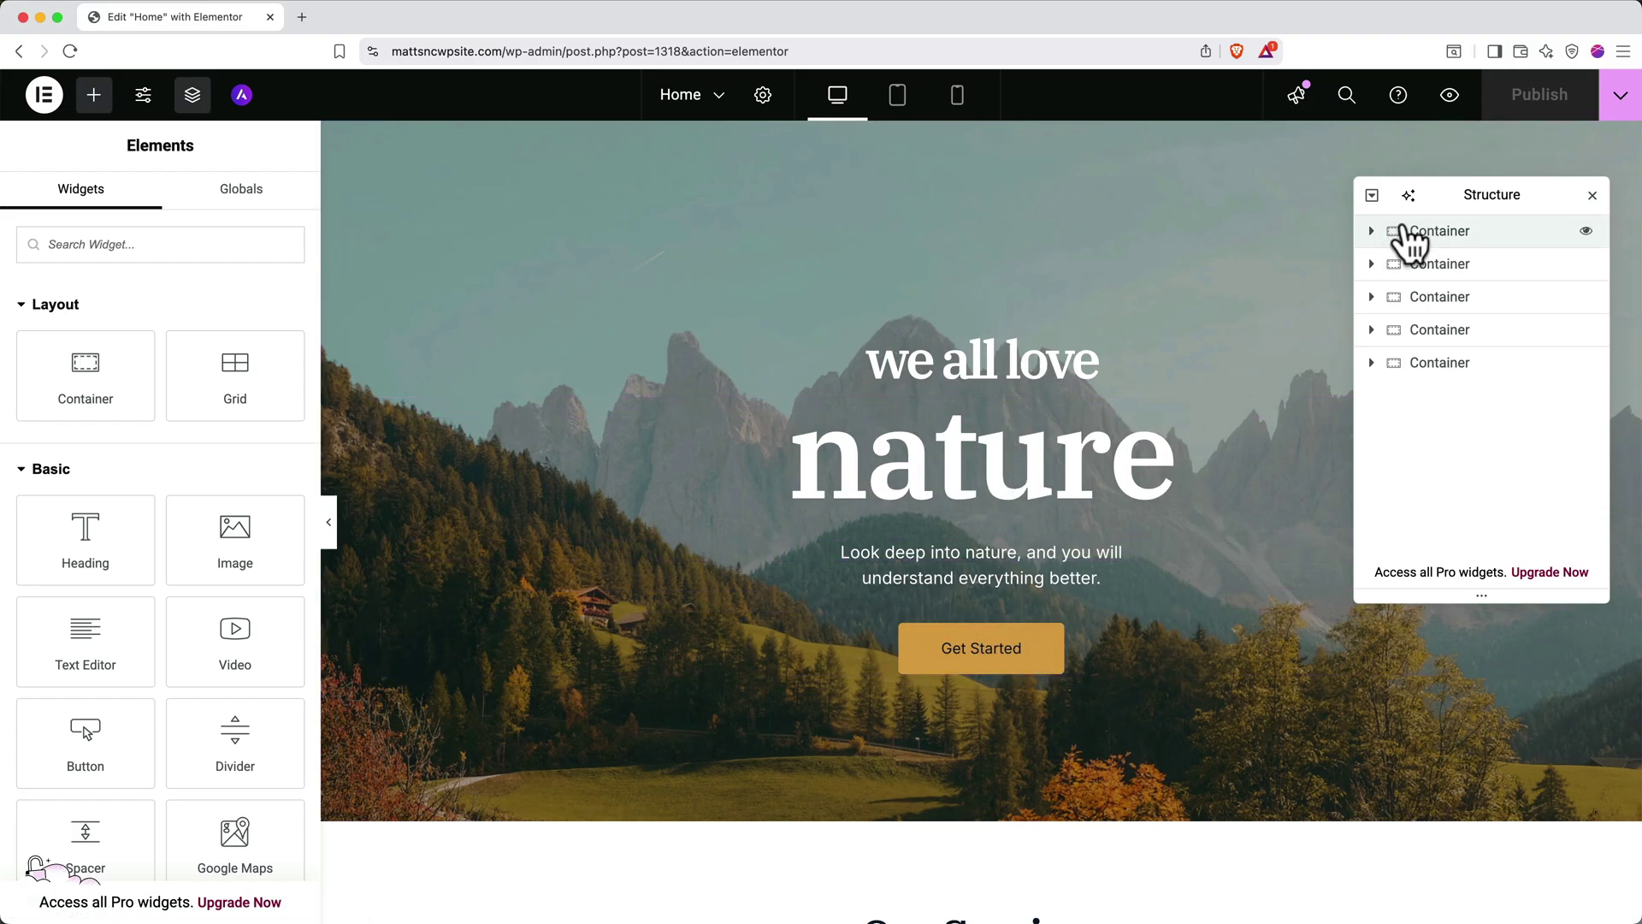
# Expand the hero containers in Structure and inspect each container, heading and the paragraph
pyautogui.click(1371, 233)
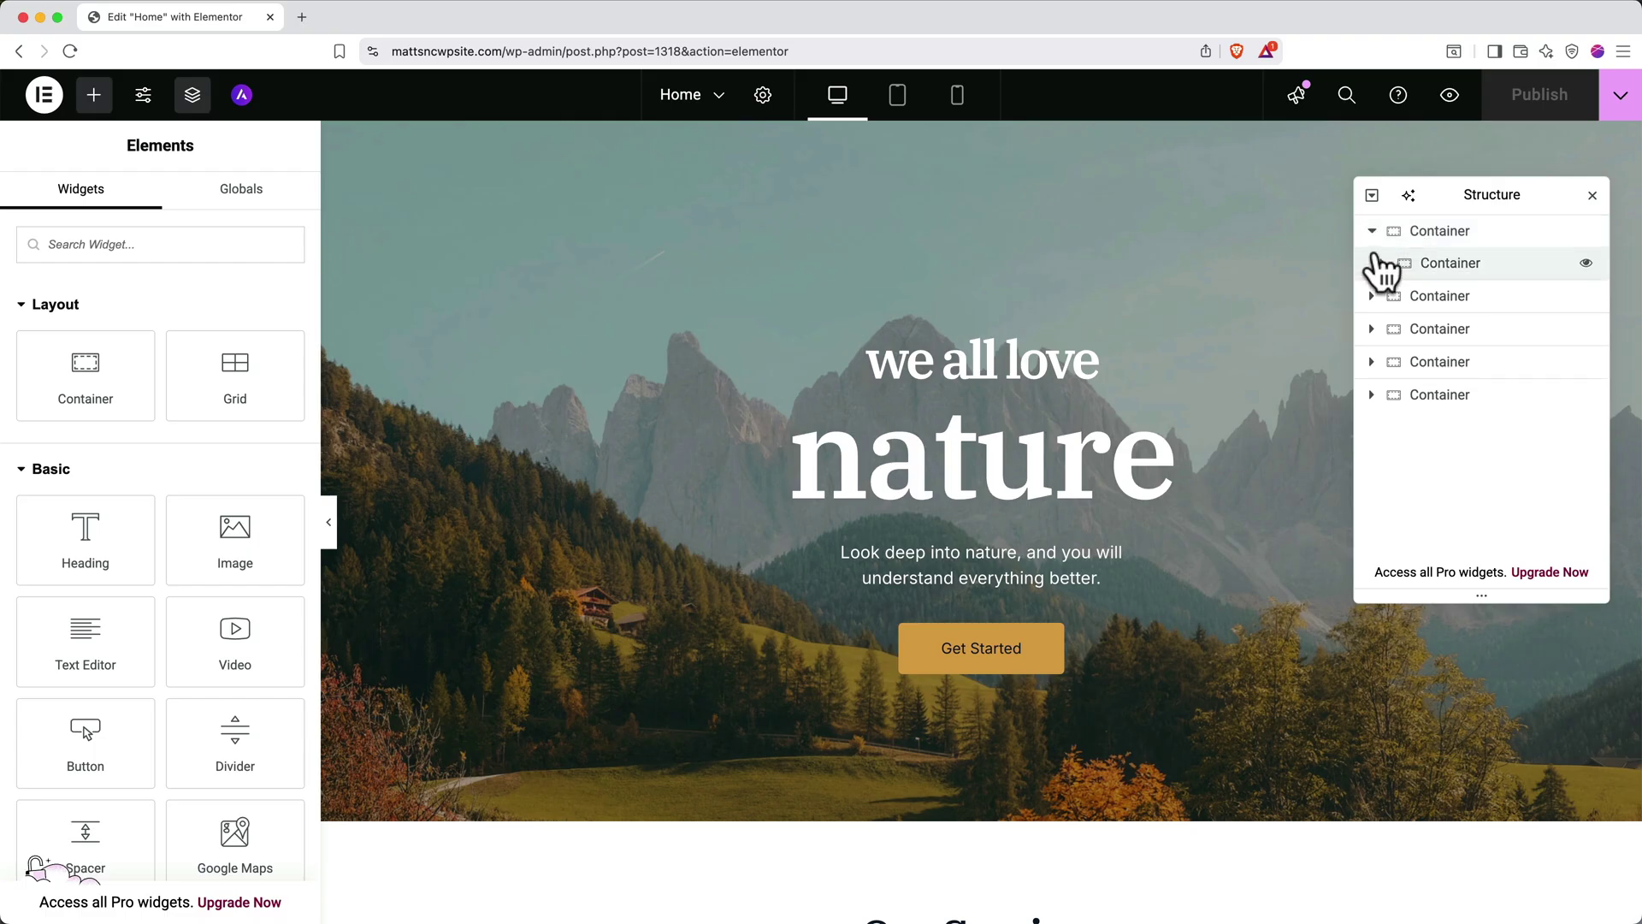
pyautogui.click(1381, 263)
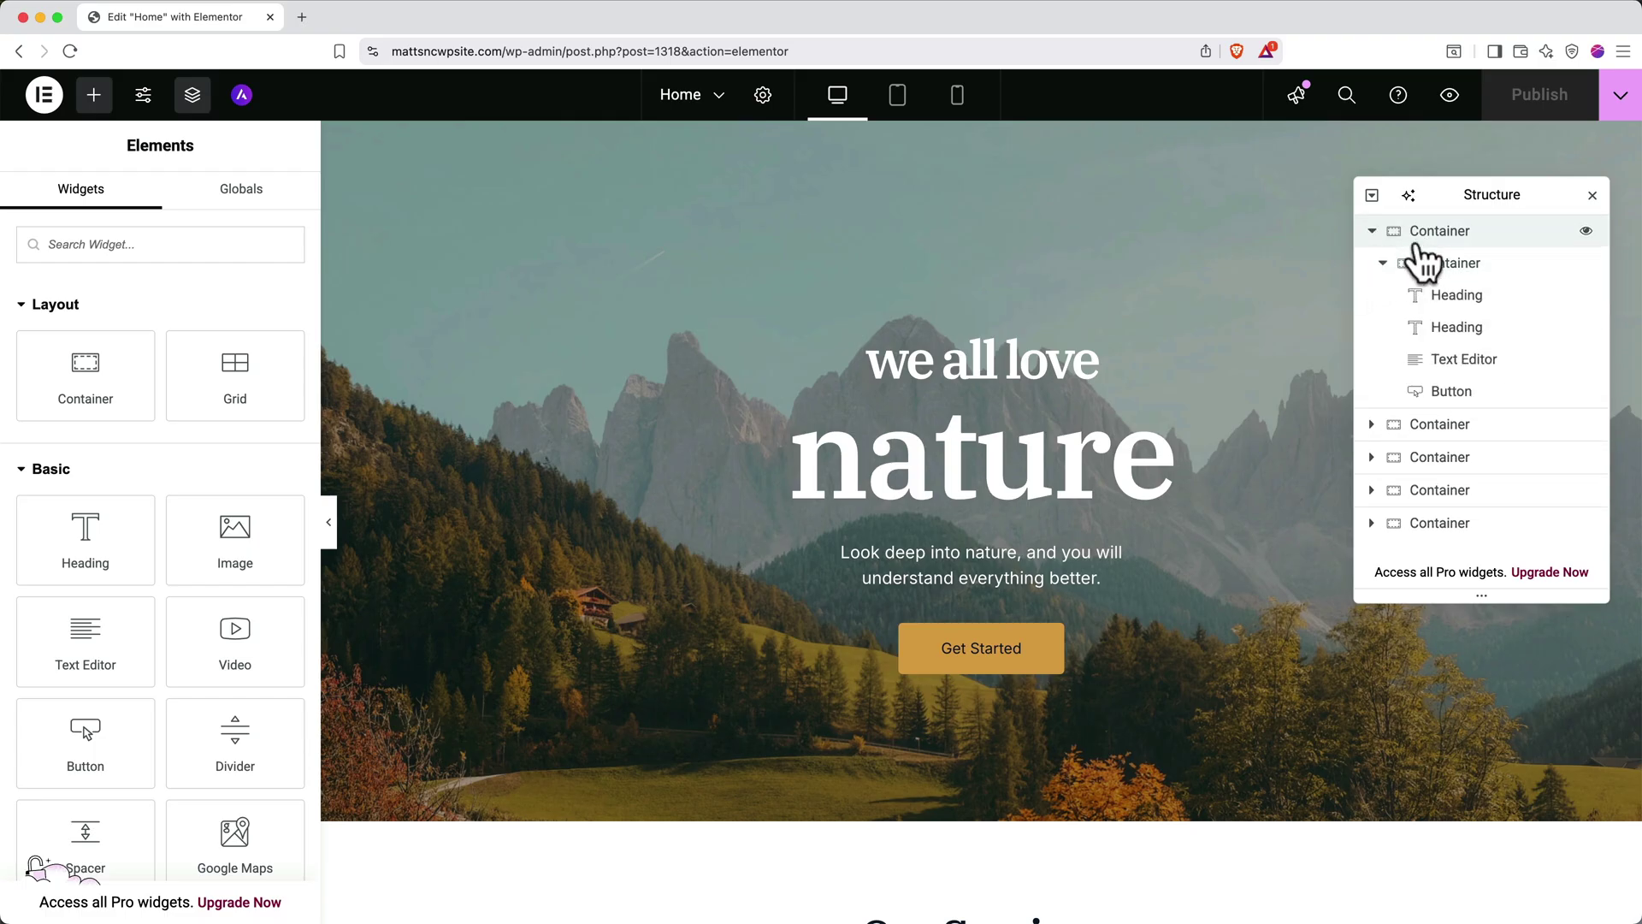
pyautogui.click(1420, 244)
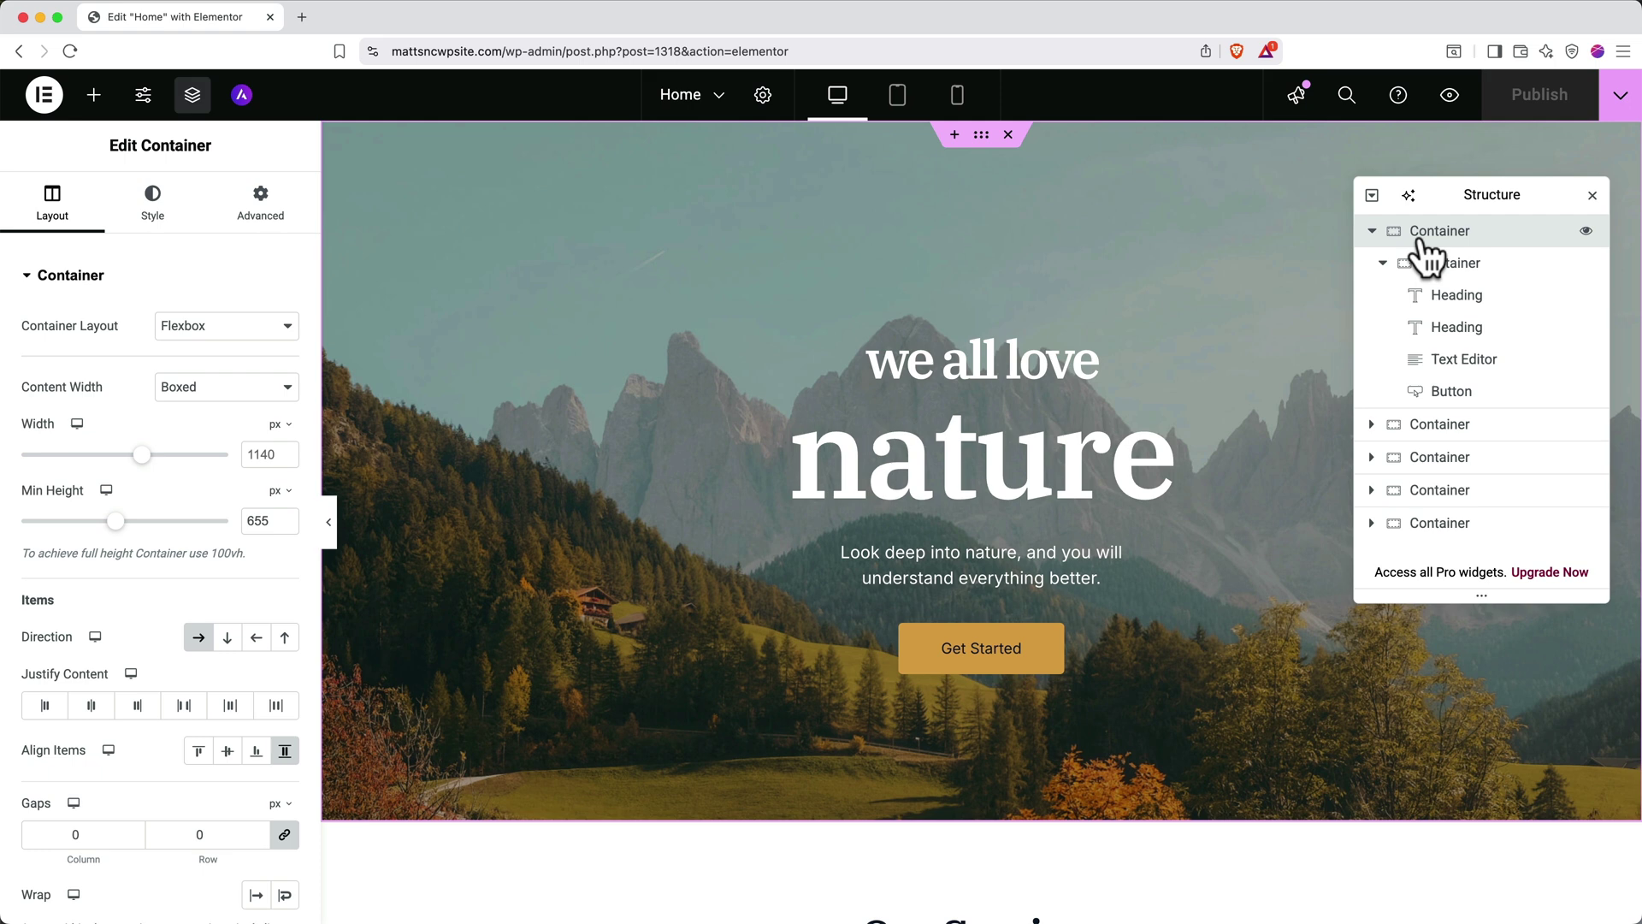
pyautogui.click(1430, 265)
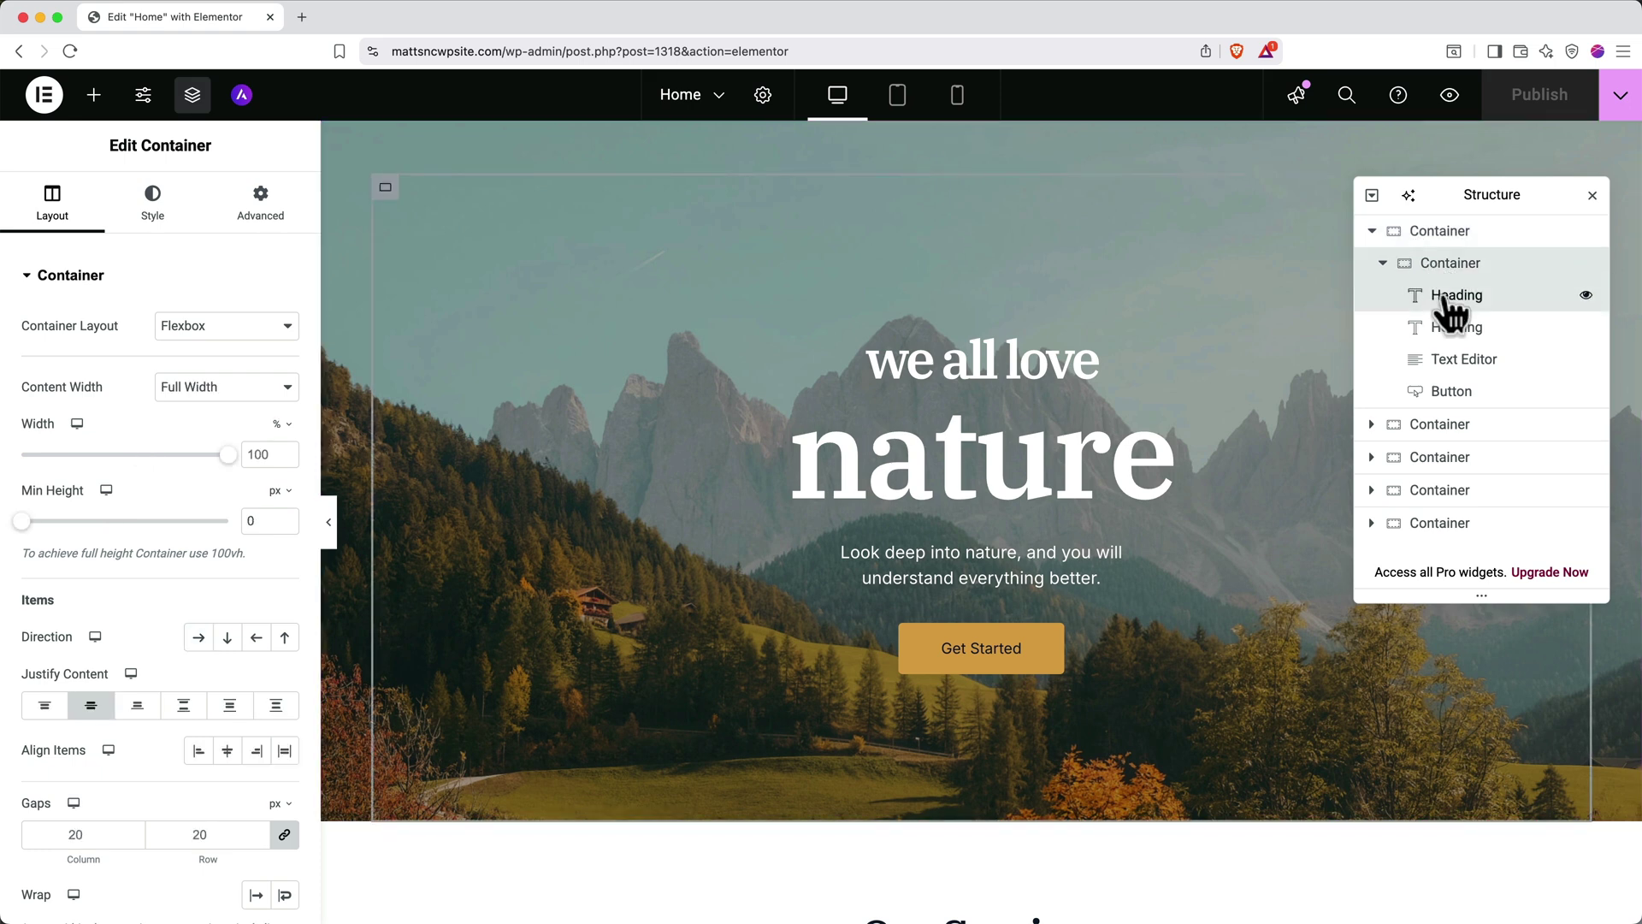
pyautogui.click(1452, 312)
pyautogui.click(1445, 327)
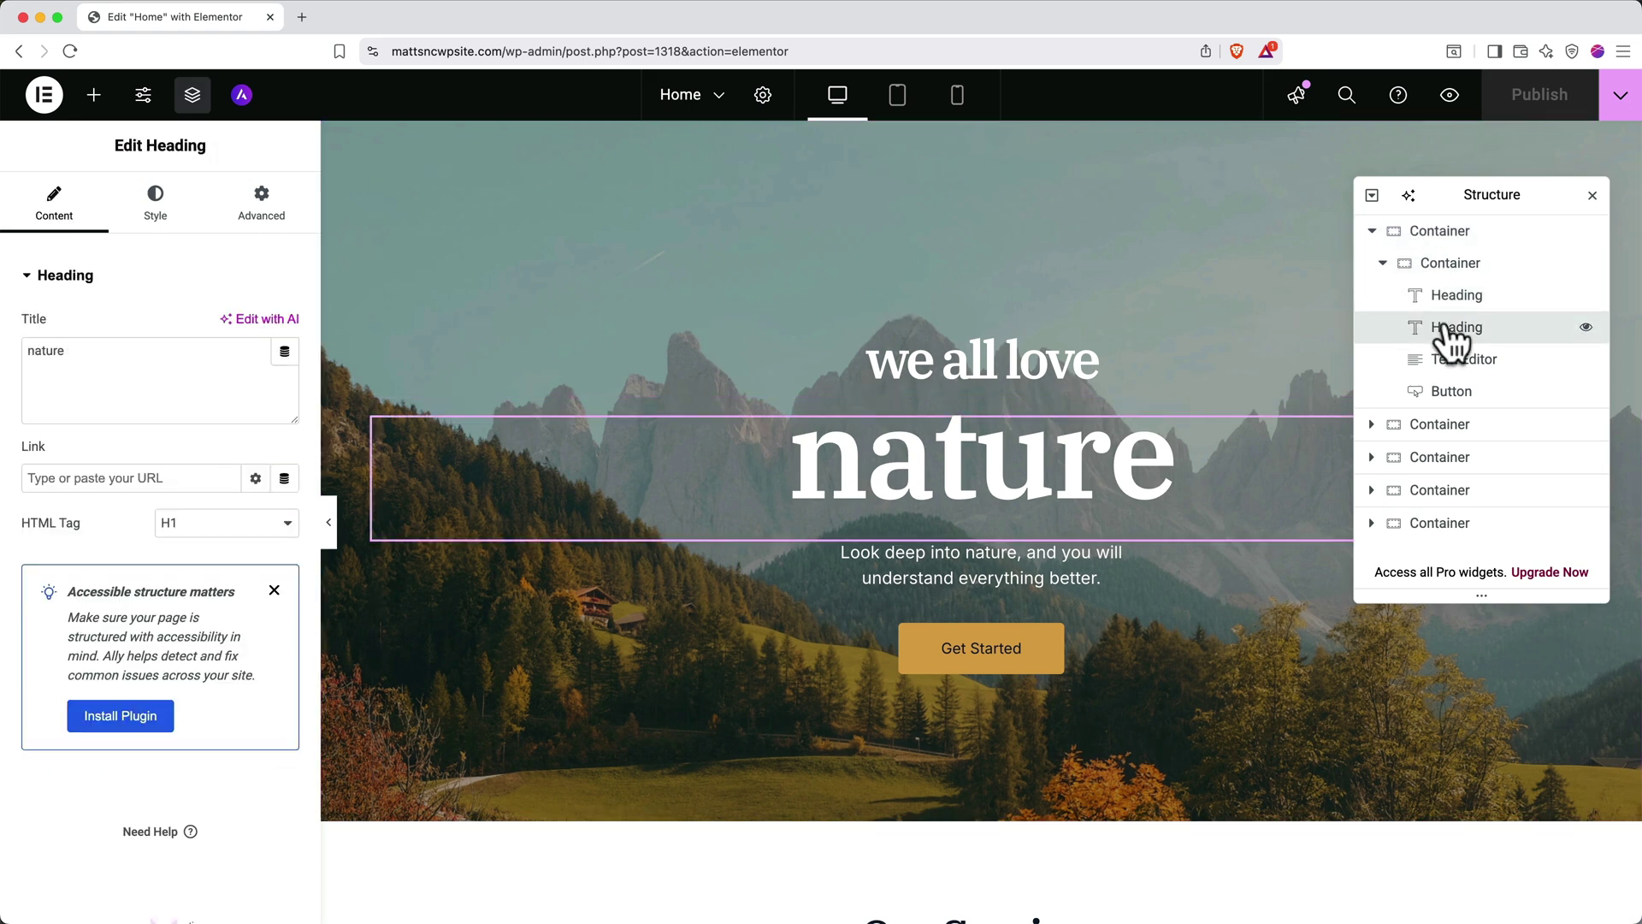
pyautogui.click(1452, 361)
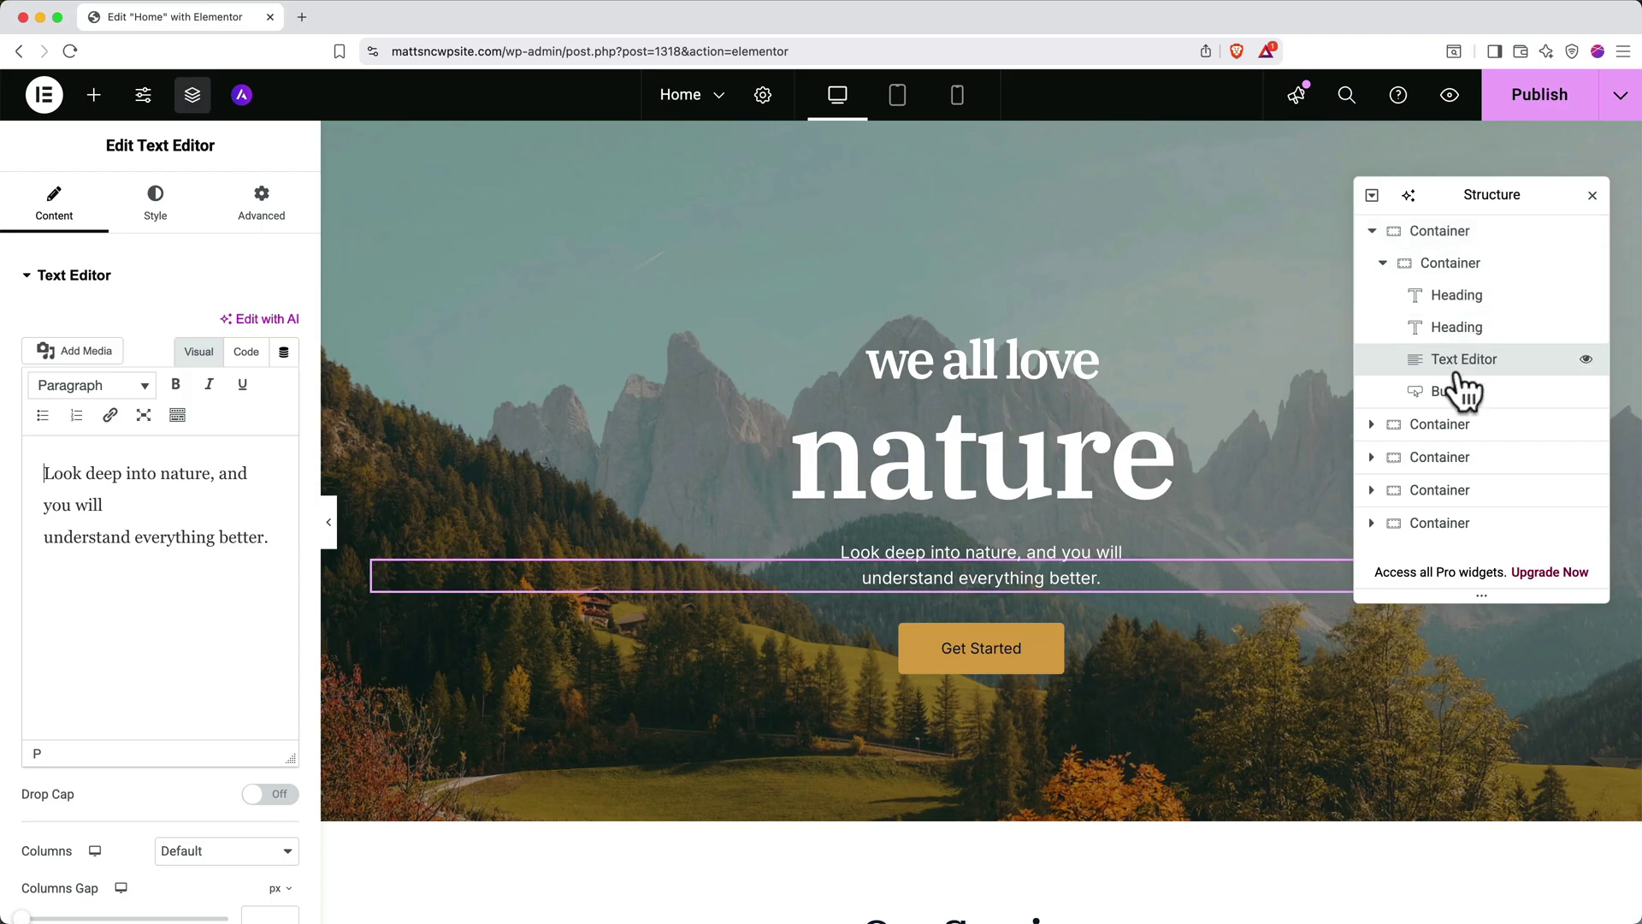
# Toggle the Get Started button and hero section hidden and back visible, then close Structure
pyautogui.click(1586, 393)
pyautogui.click(1587, 392)
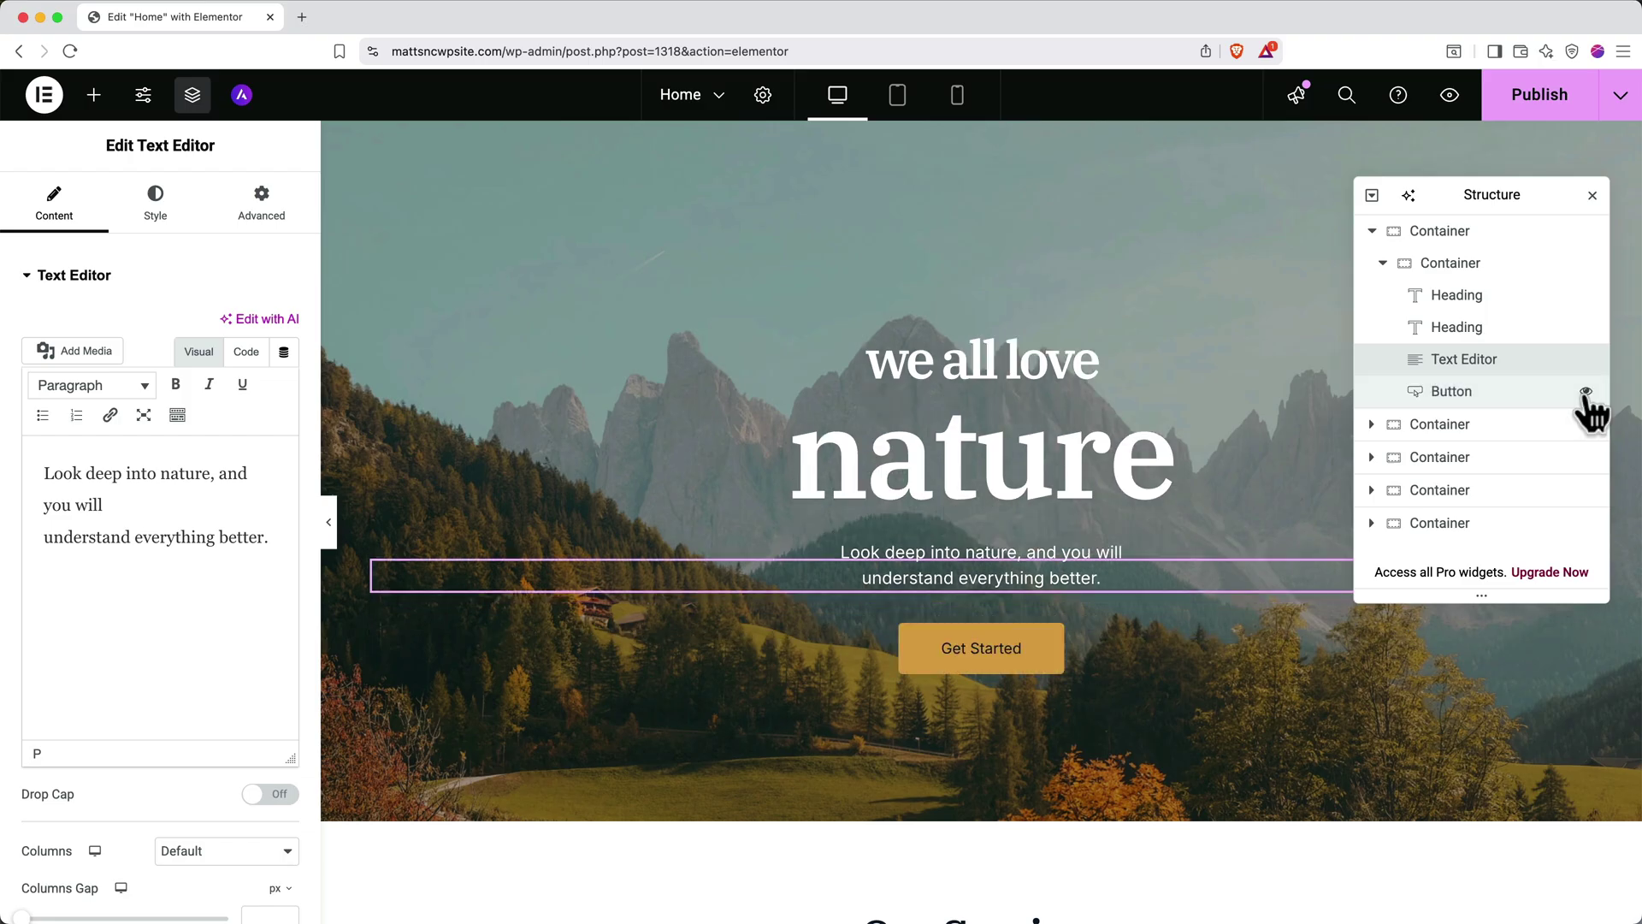
pyautogui.click(1587, 392)
pyautogui.click(1586, 393)
pyautogui.click(1586, 231)
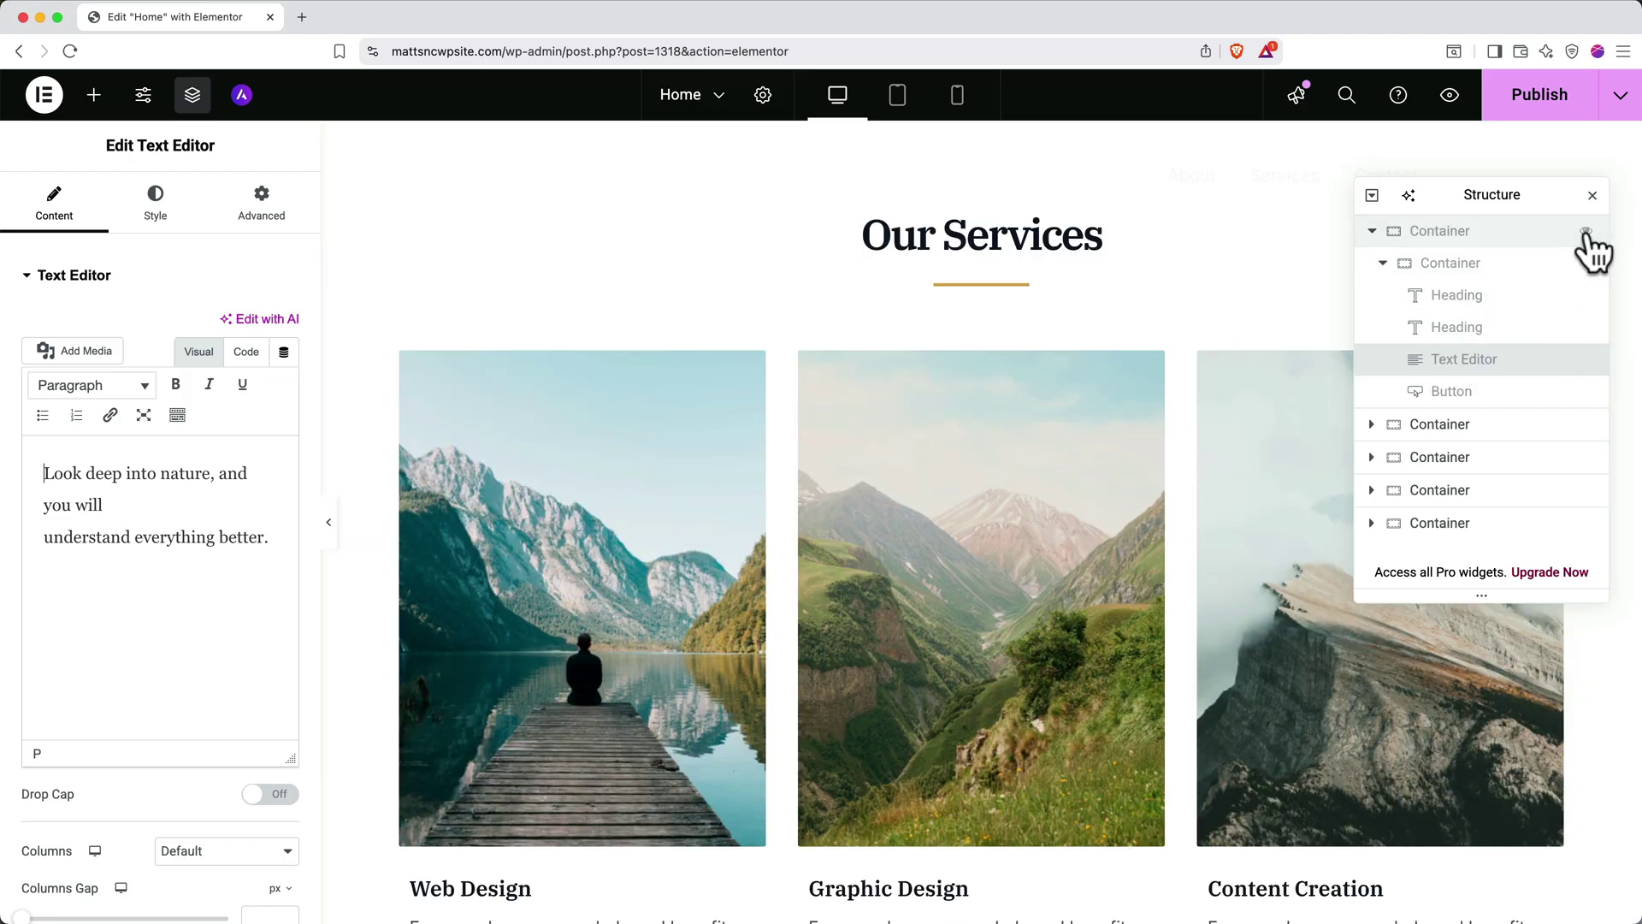
pyautogui.click(1586, 231)
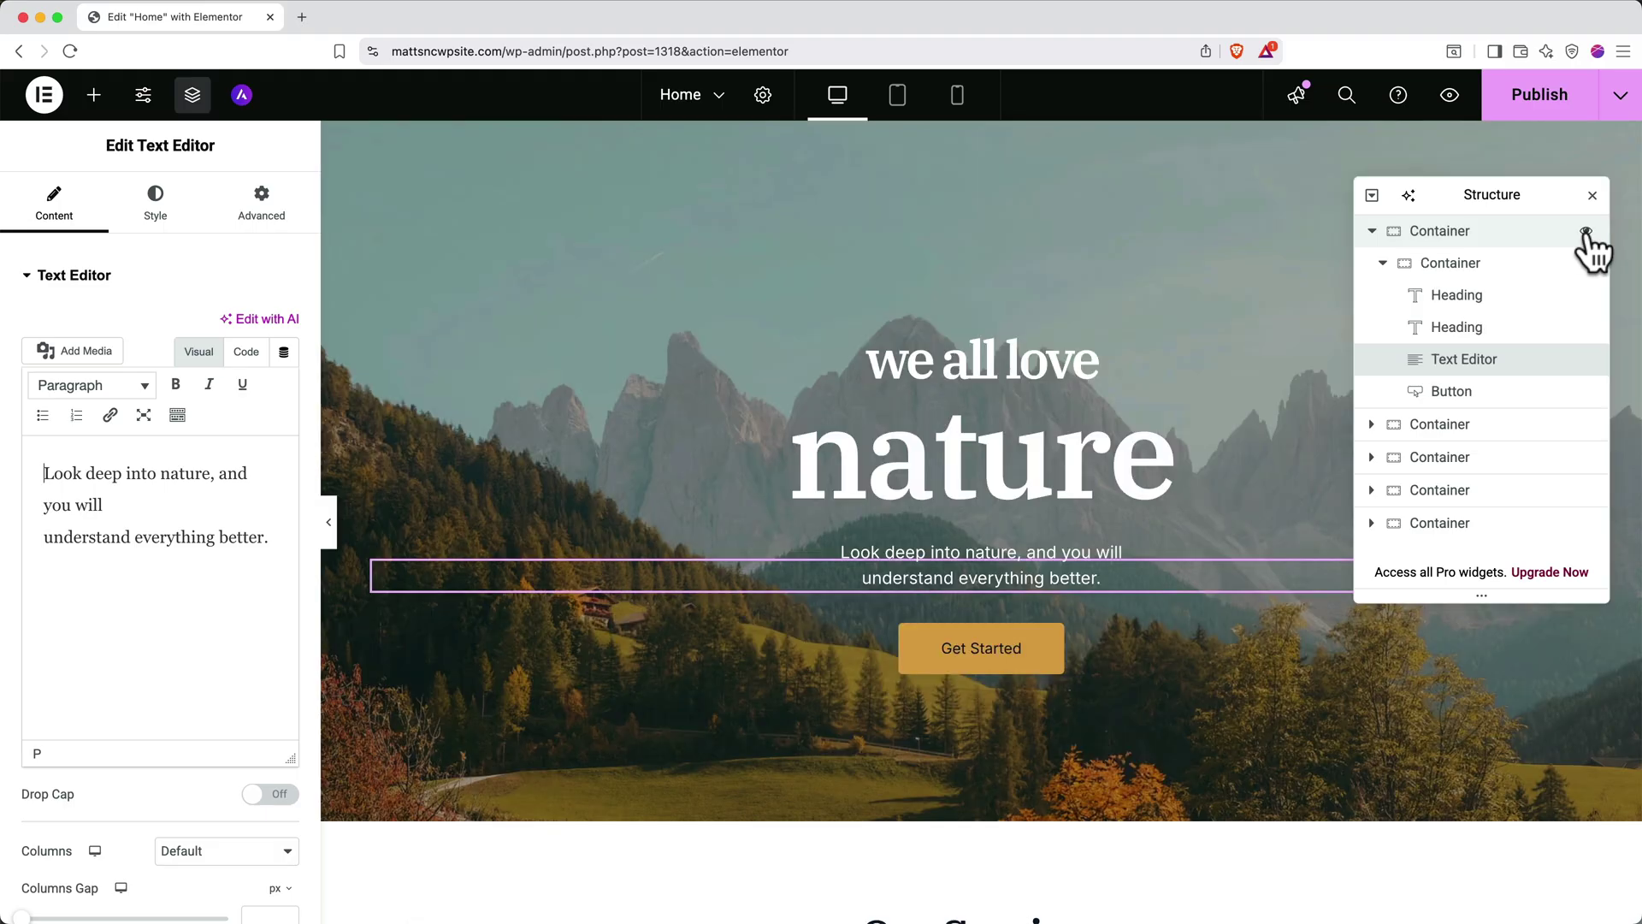
pyautogui.click(1593, 195)
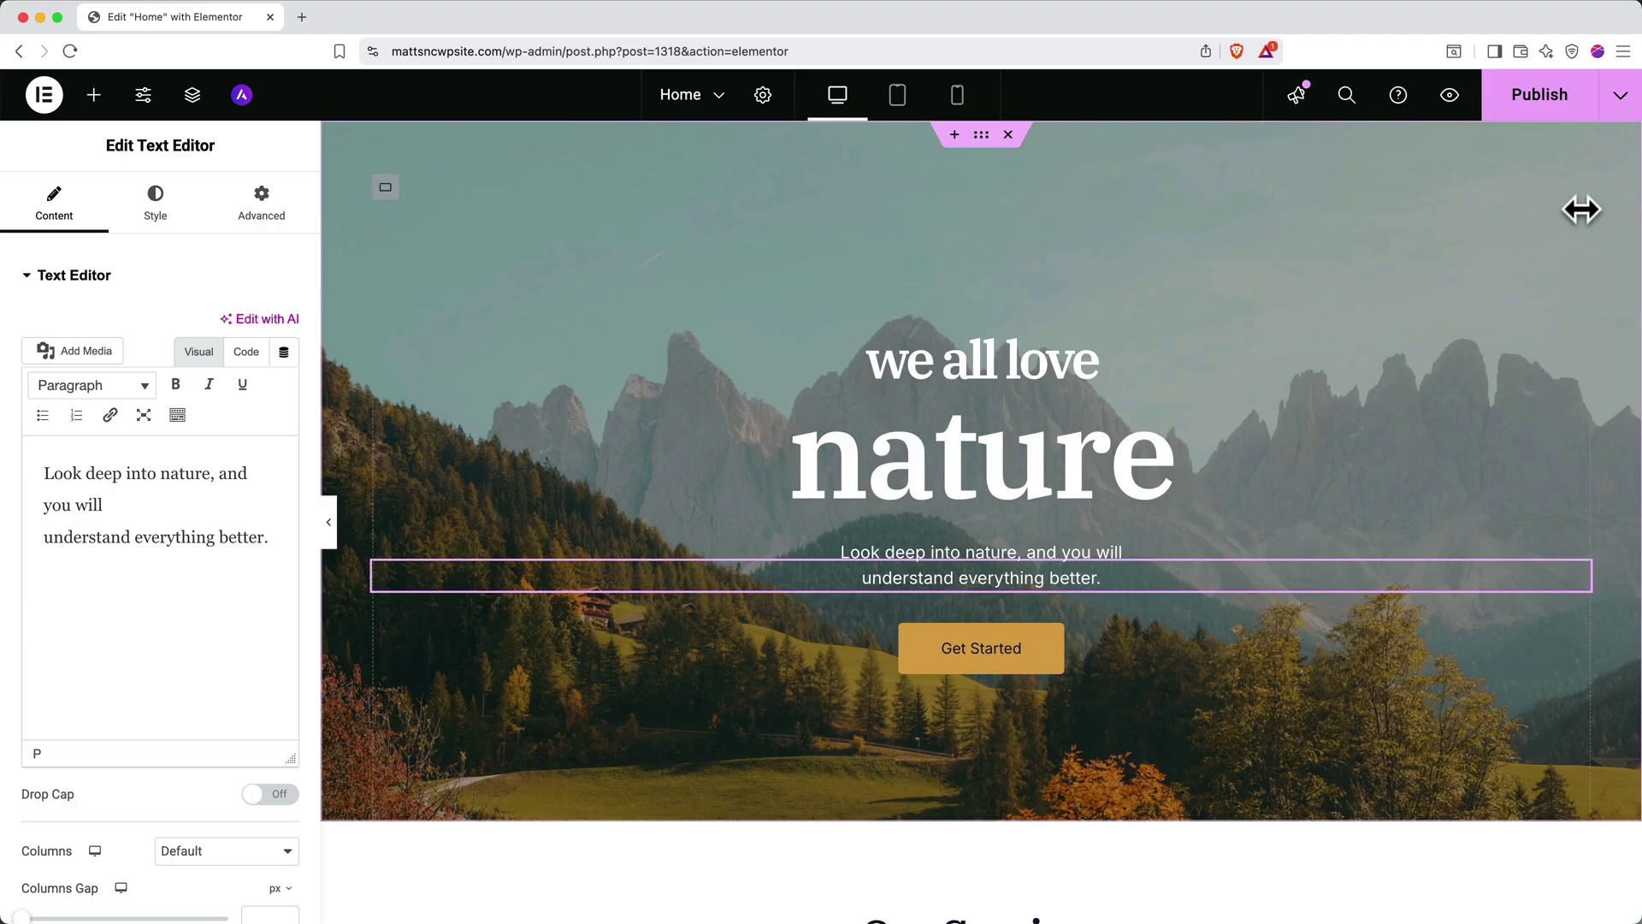
pyautogui.scroll(-4, 1204, 544)
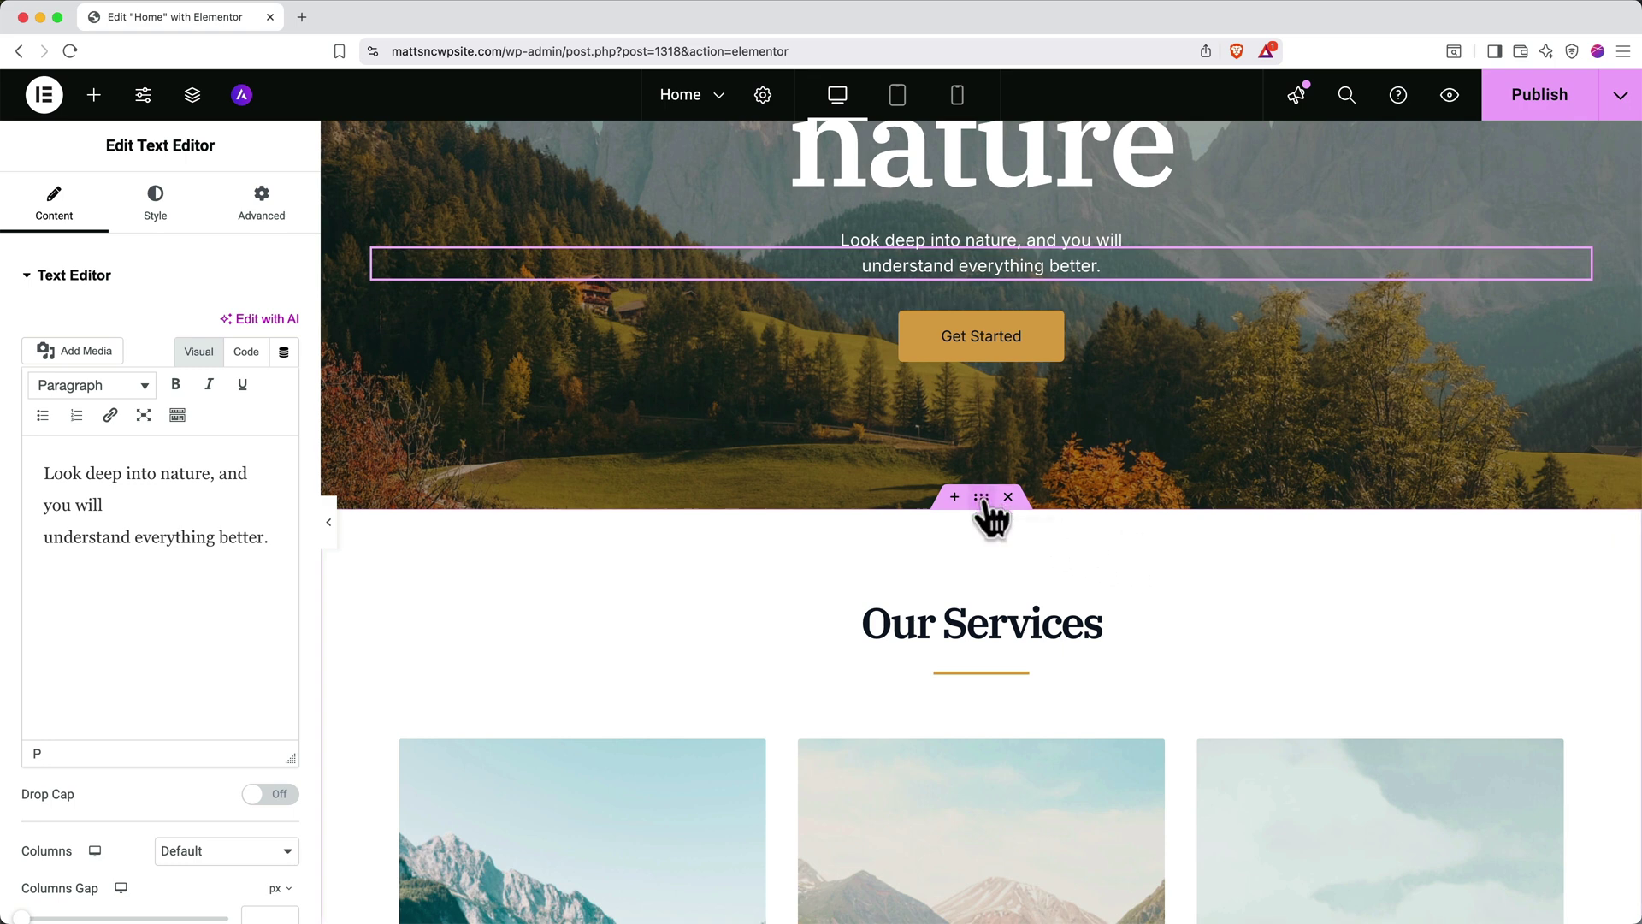
pyautogui.moveTo(980, 497)
pyautogui.mouseDown()
pyautogui.moveTo(979, 744)
pyautogui.moveTo(932, 319)
pyautogui.moveTo(958, 145)
pyautogui.moveTo(958, 515)
pyautogui.mouseUp()
pyautogui.click(954, 497)
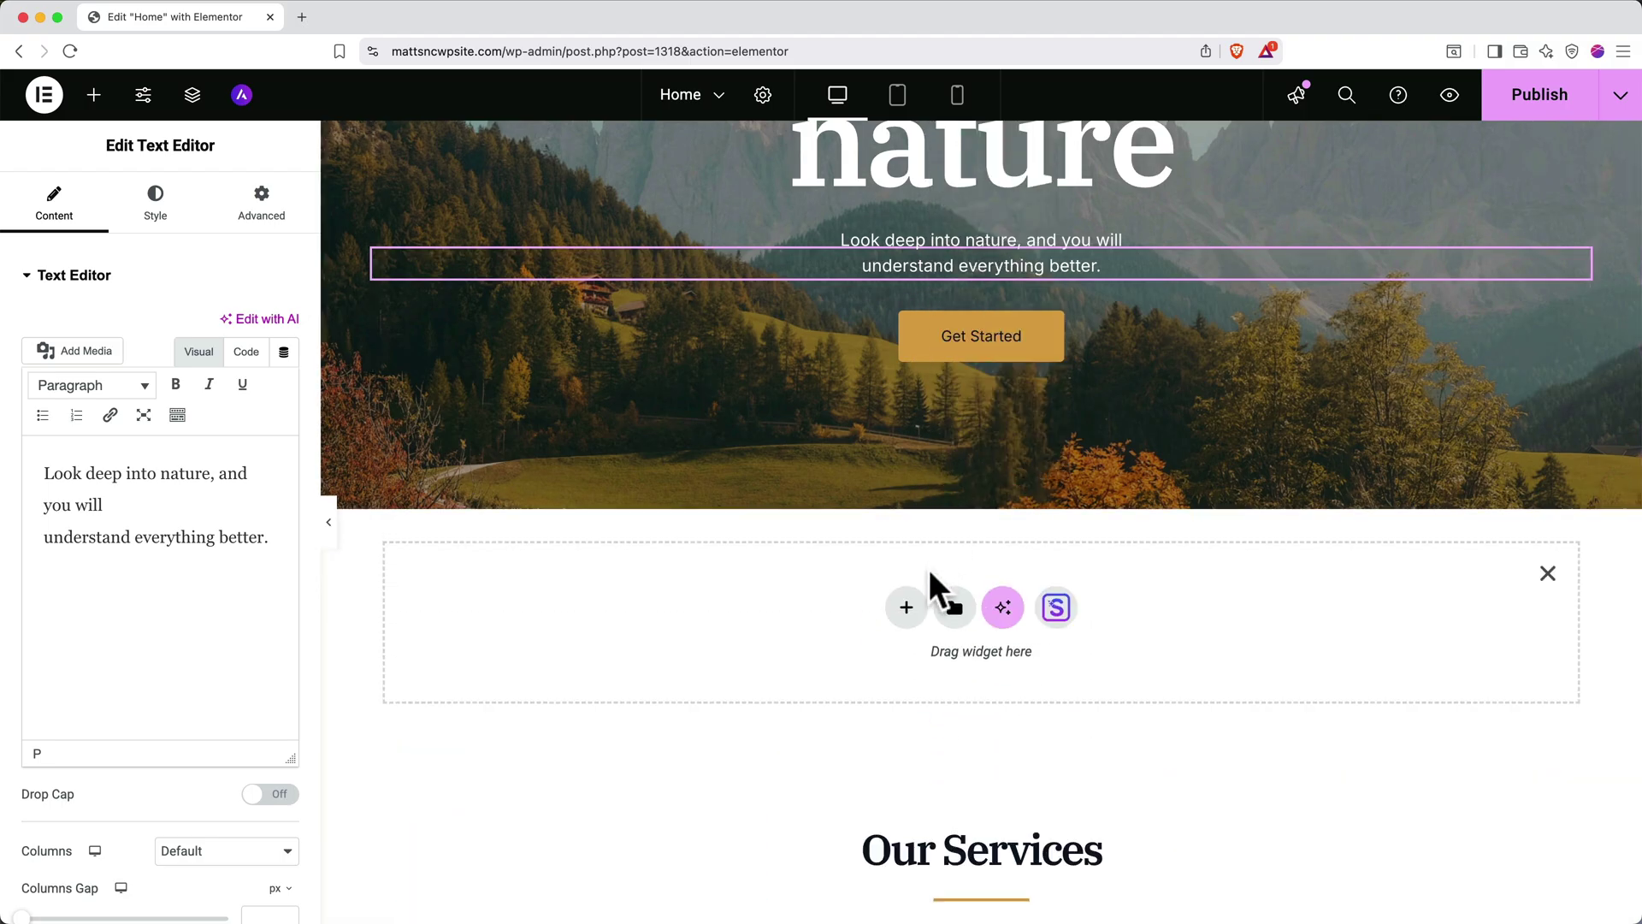
pyautogui.click(905, 608)
pyautogui.click(917, 682)
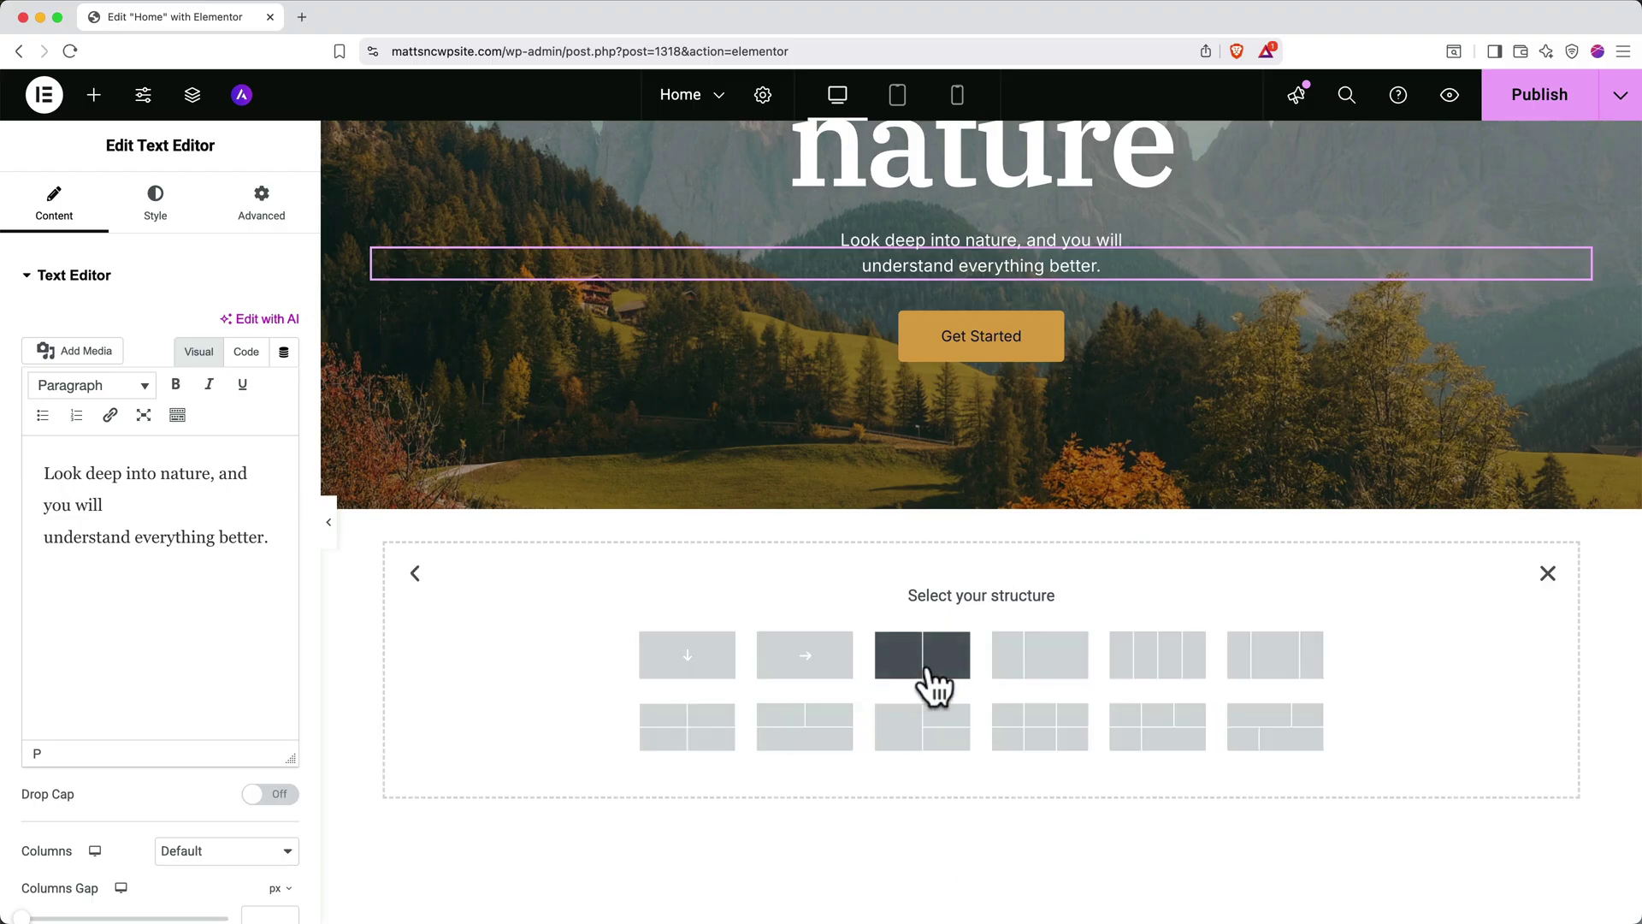
pyautogui.click(1037, 676)
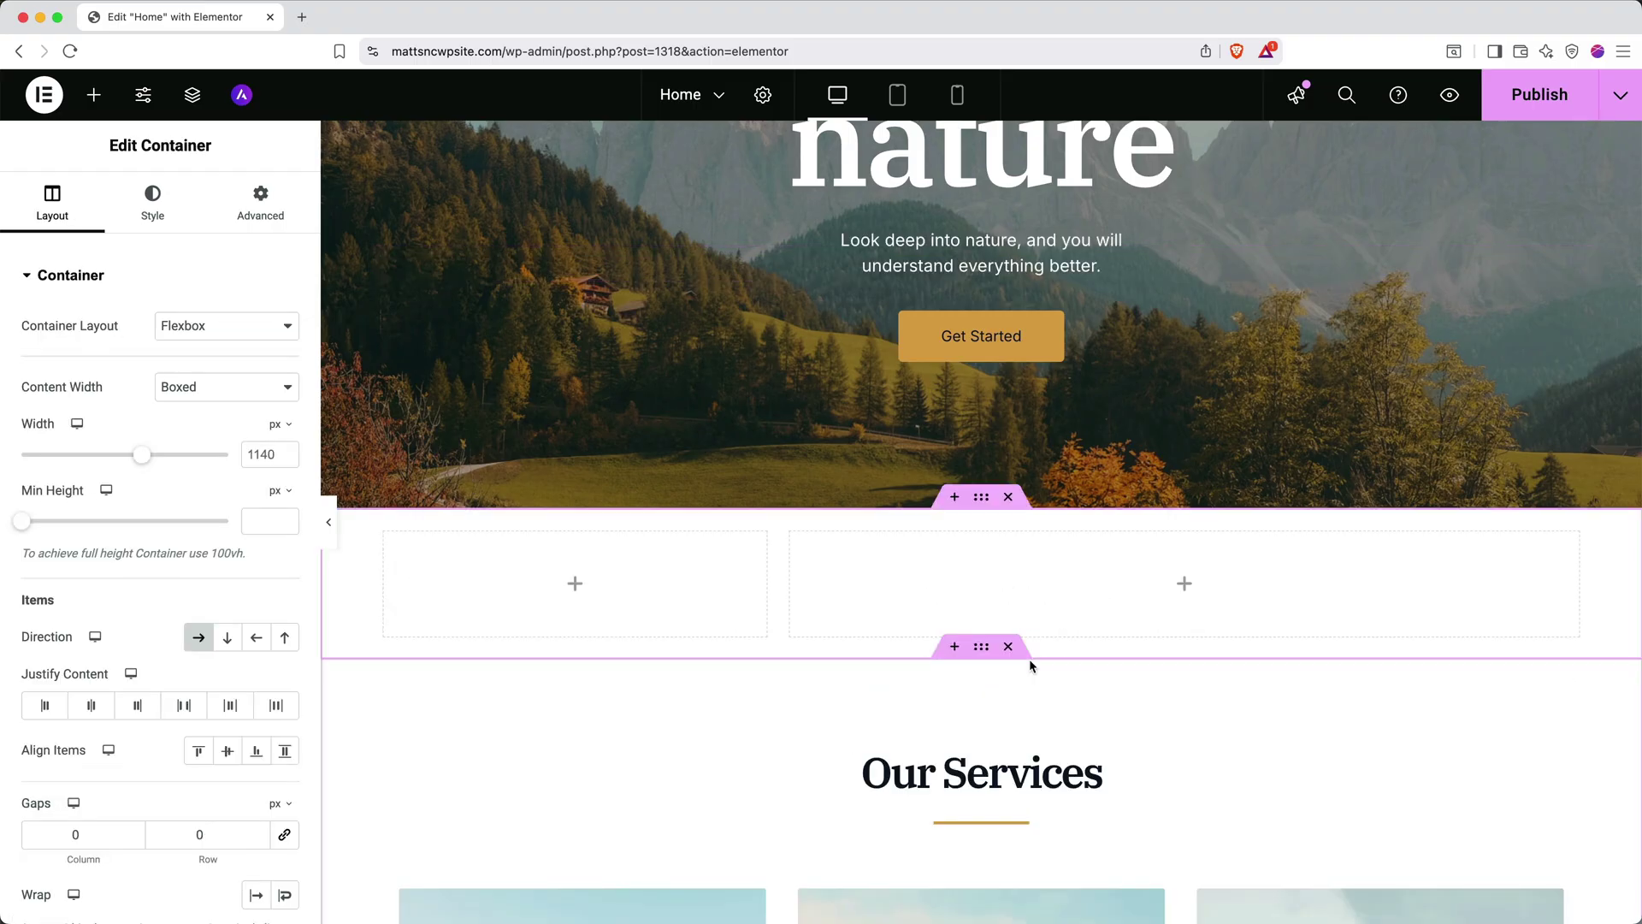
pyautogui.click(1009, 504)
pyautogui.scroll(3, 1012, 503)
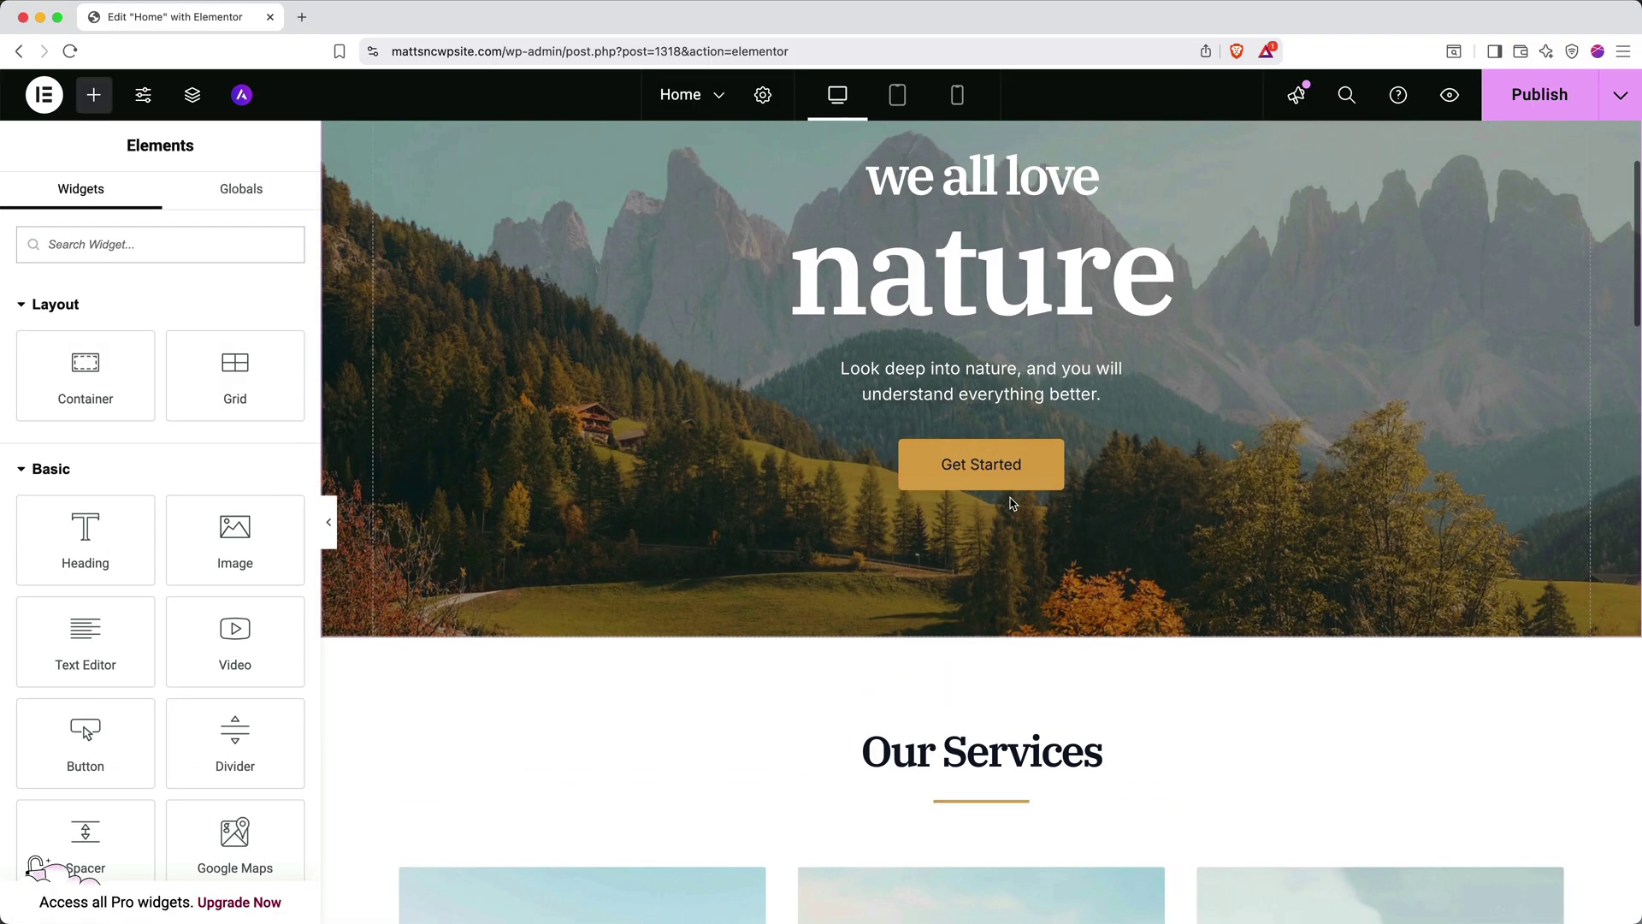
# Change the hero headings from 'we all love nature' to 'I Love' and 'The Mountains'
pyautogui.scroll(3, 1012, 503)
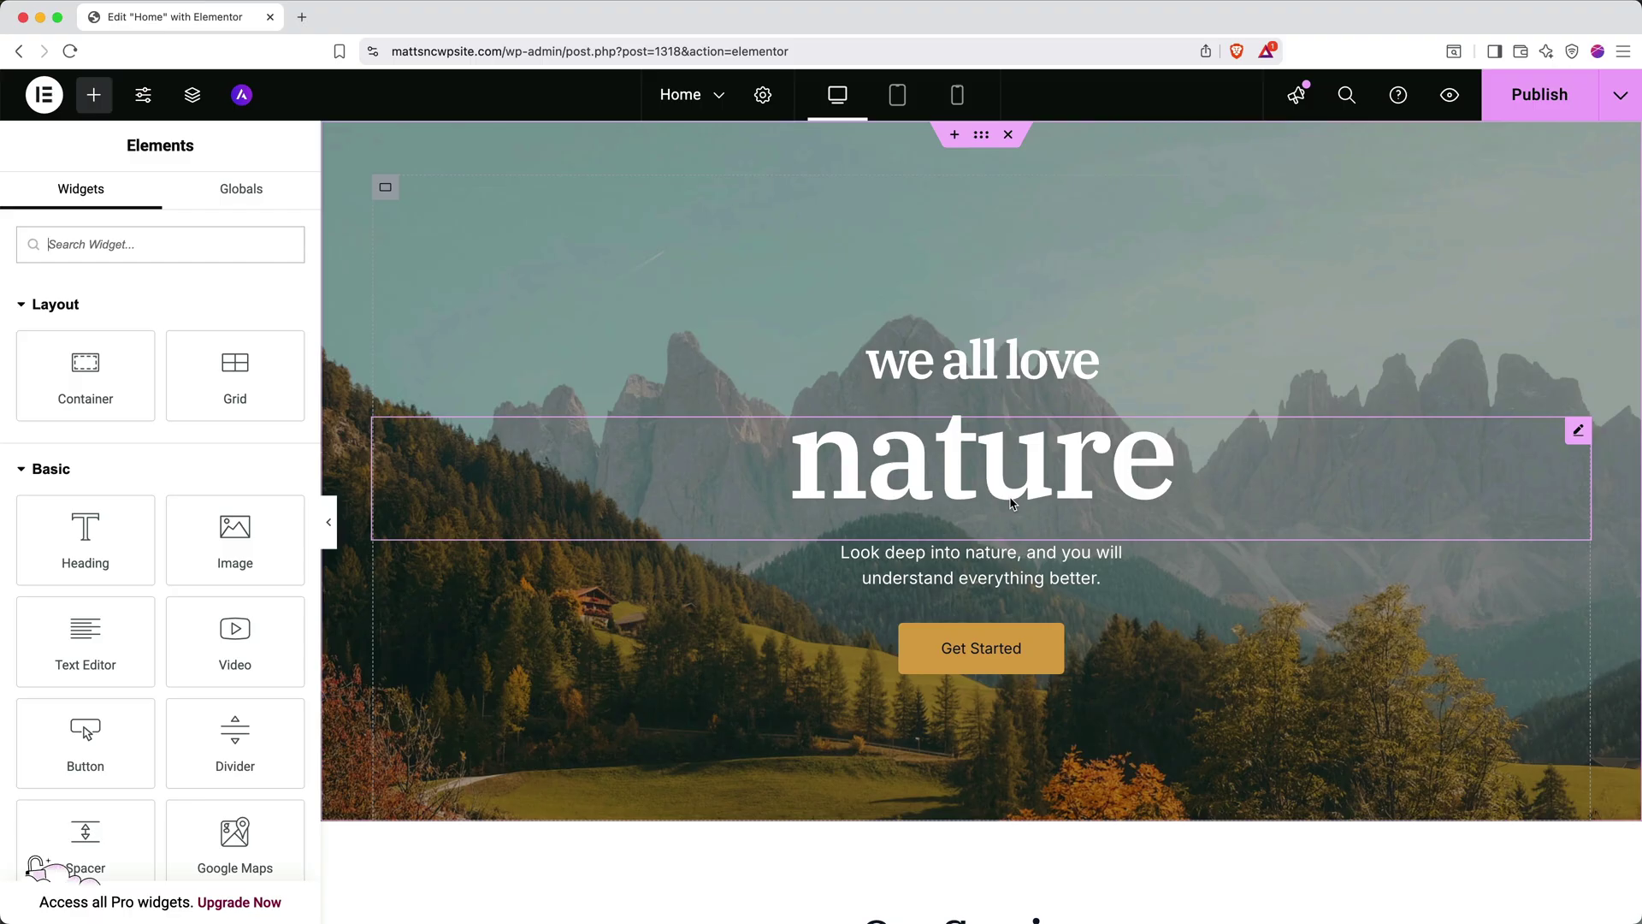
pyautogui.tripleClick(1007, 361)
pyautogui.press('BackSpace')
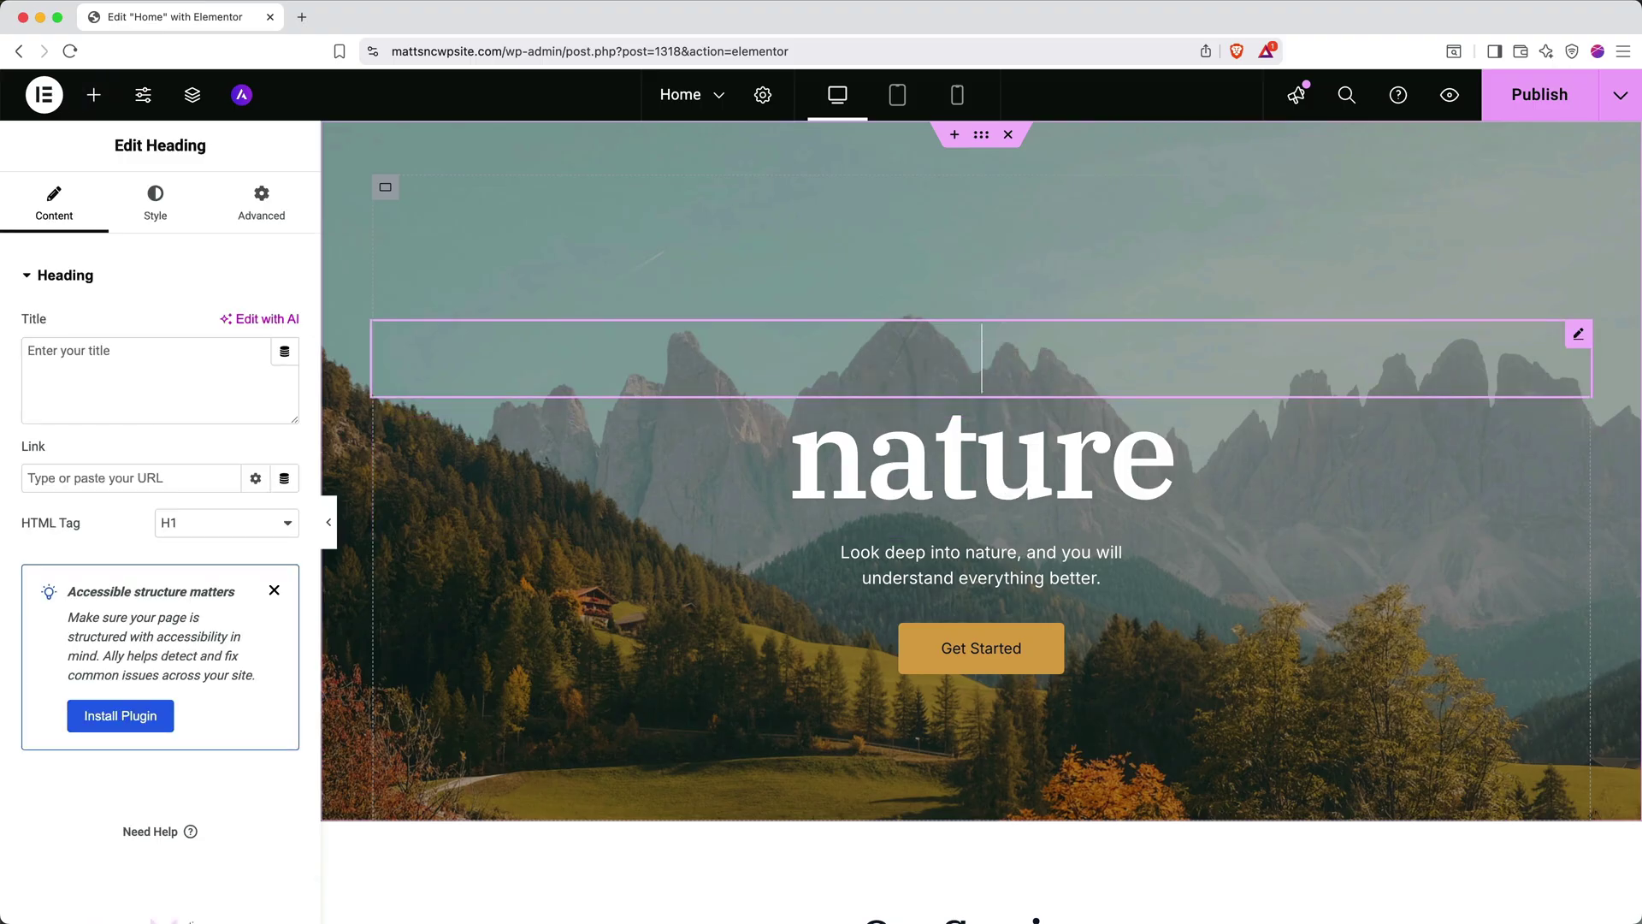
pyautogui.write('I Love')
pyautogui.click(1106, 452)
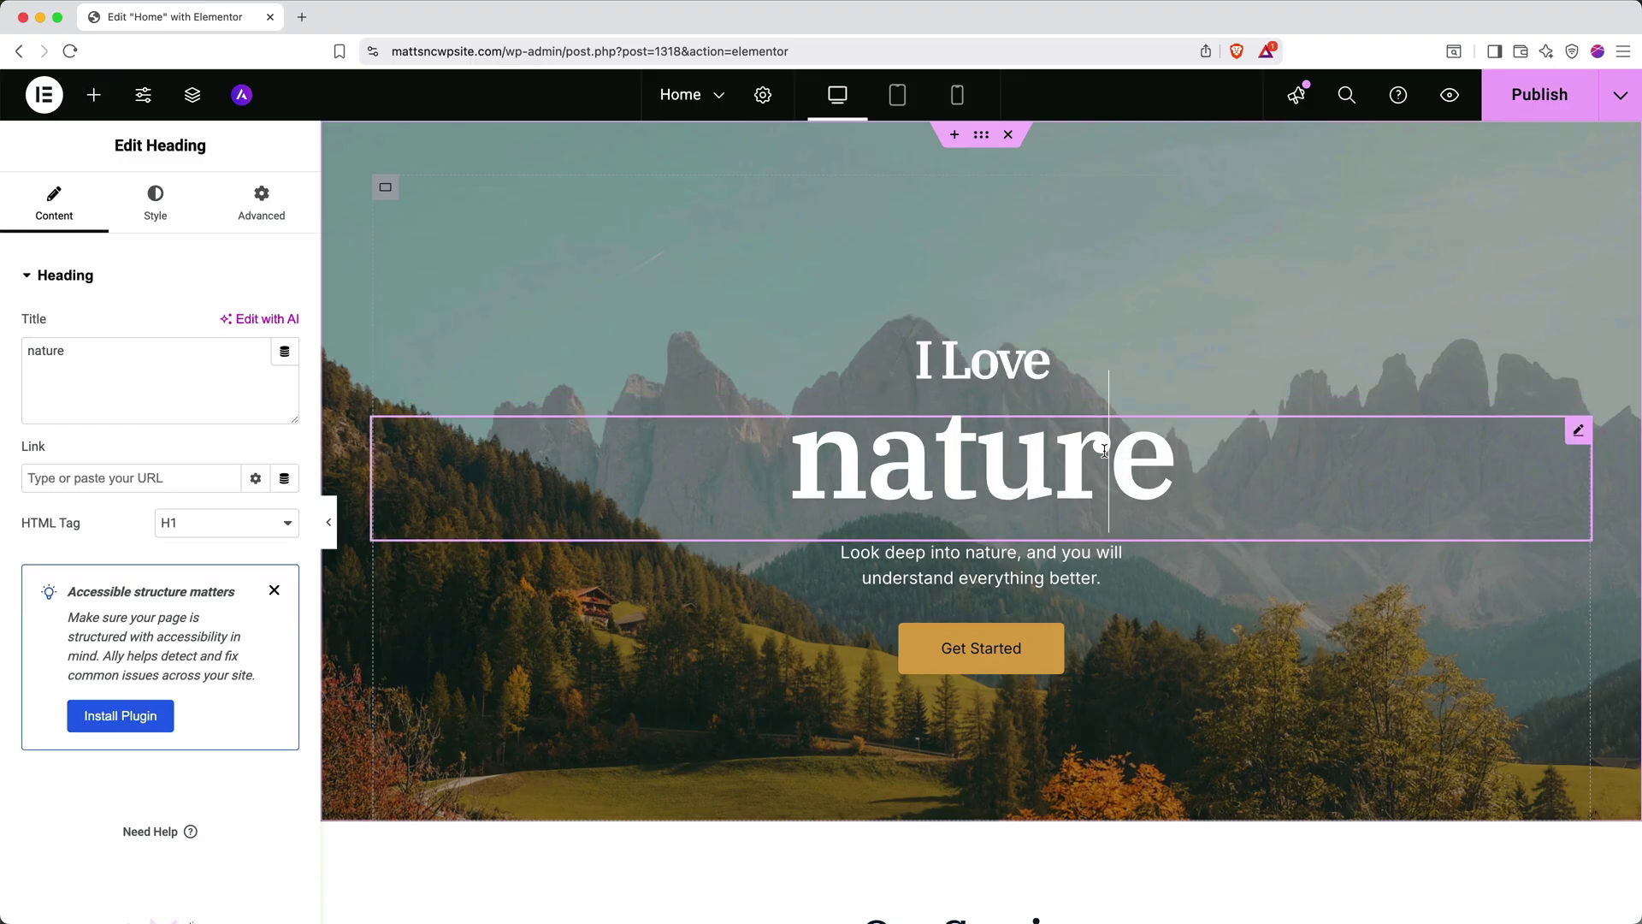
pyautogui.tripleClick(1106, 451)
pyautogui.write('The Mountains')
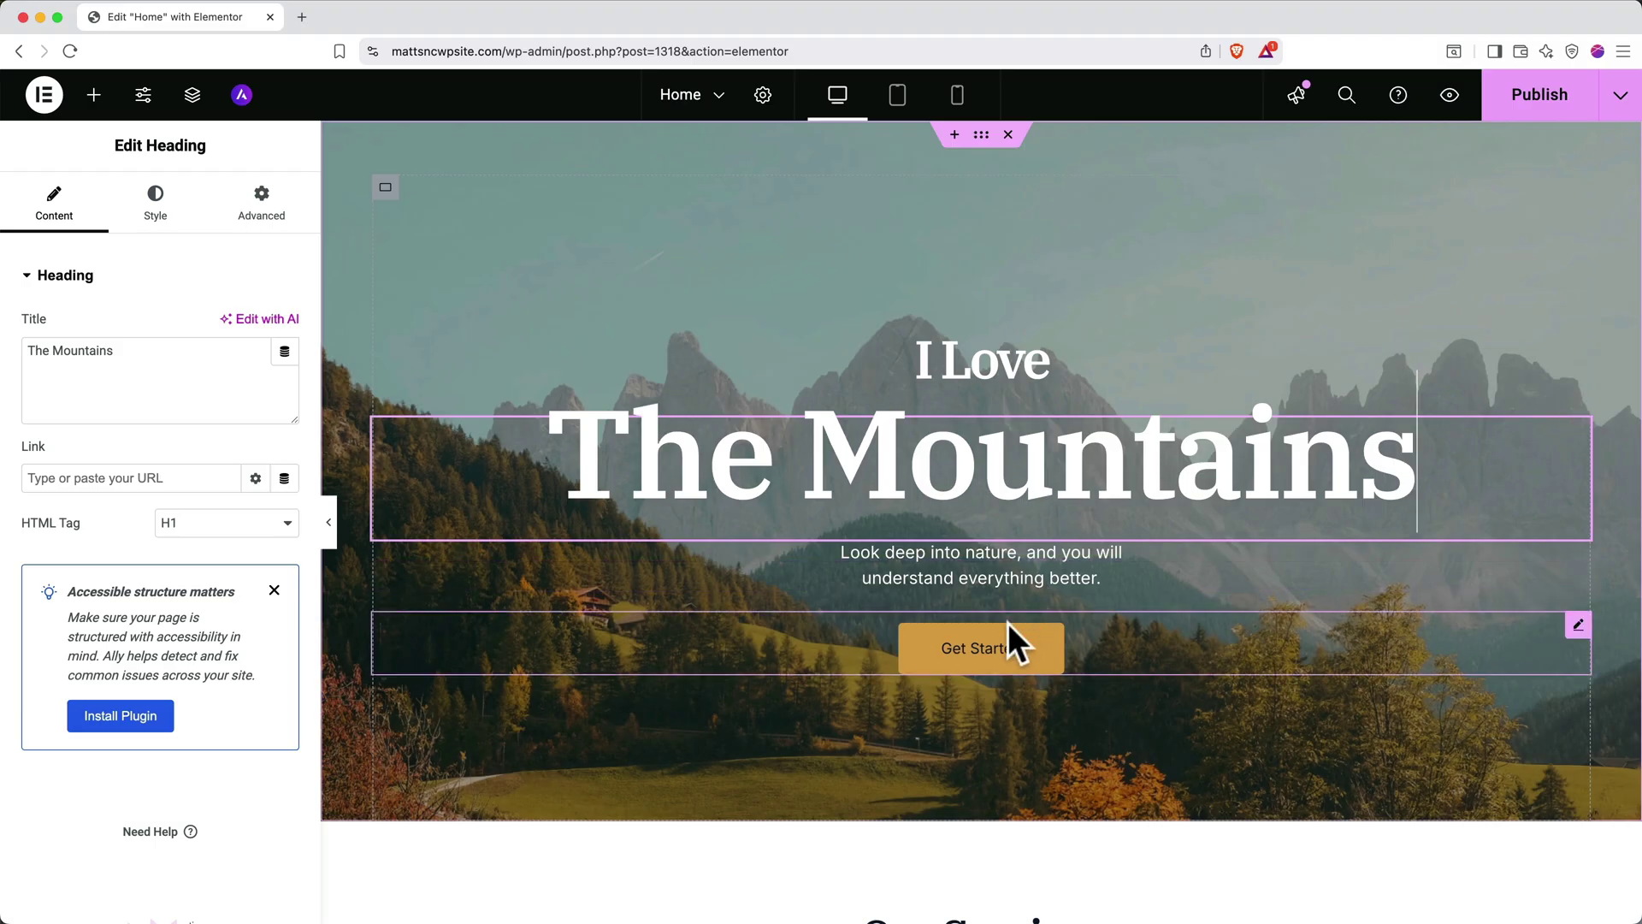
# Rename the Get Started button to 'Reach Out!' and link it to the Contact page
pyautogui.click(1007, 652)
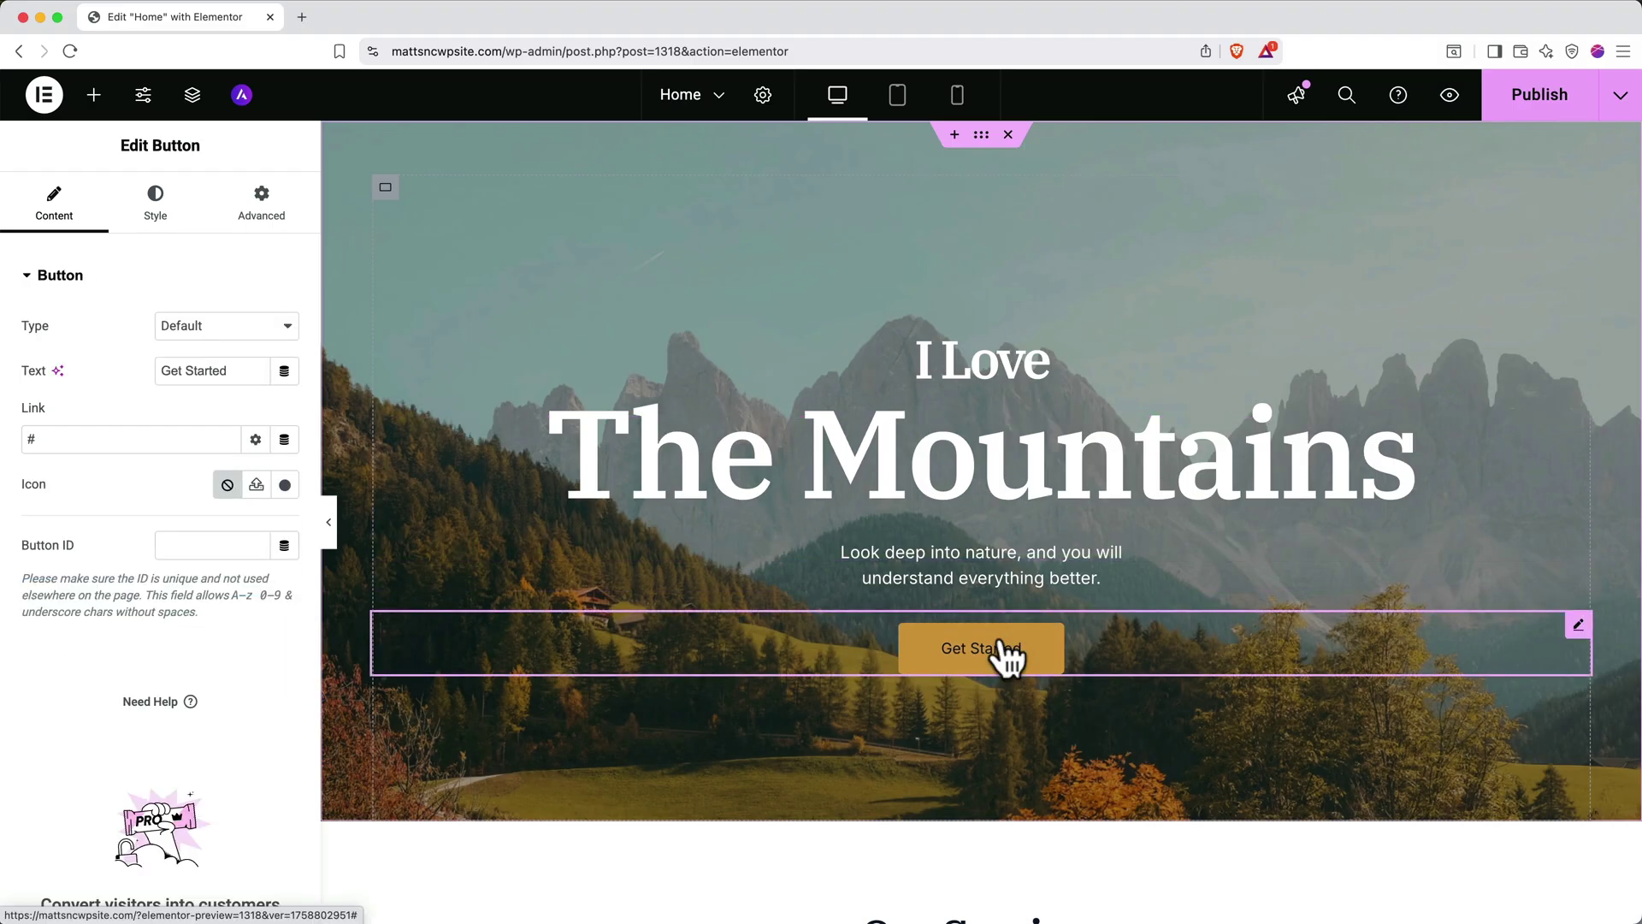
pyautogui.tripleClick(227, 370)
pyautogui.write('Reach Out')
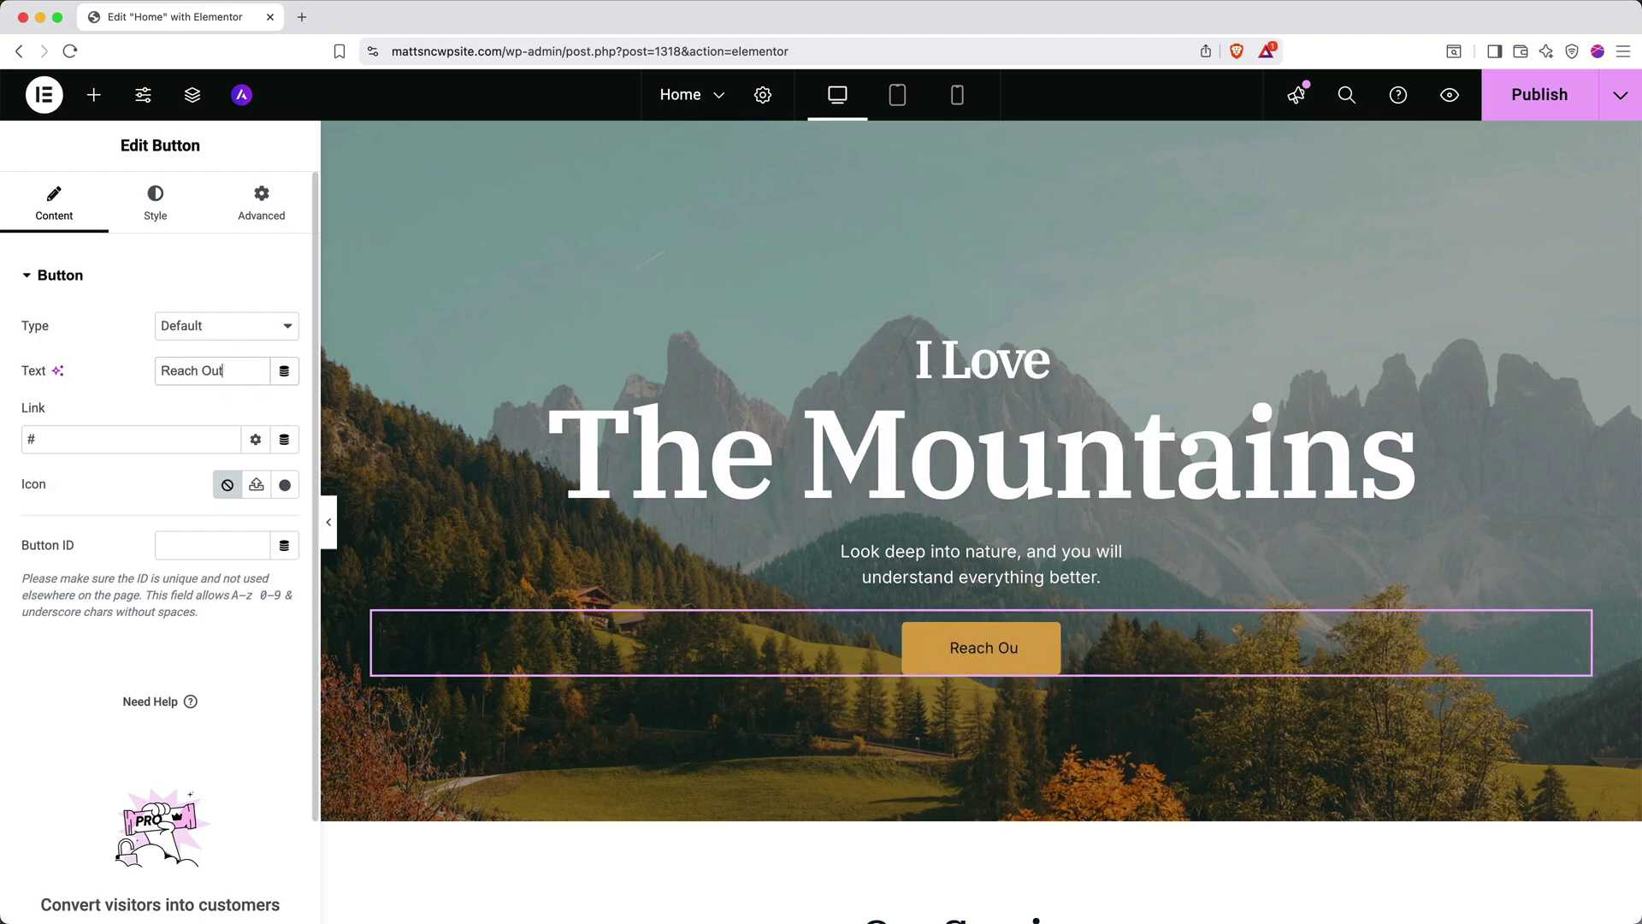
pyautogui.write('!')
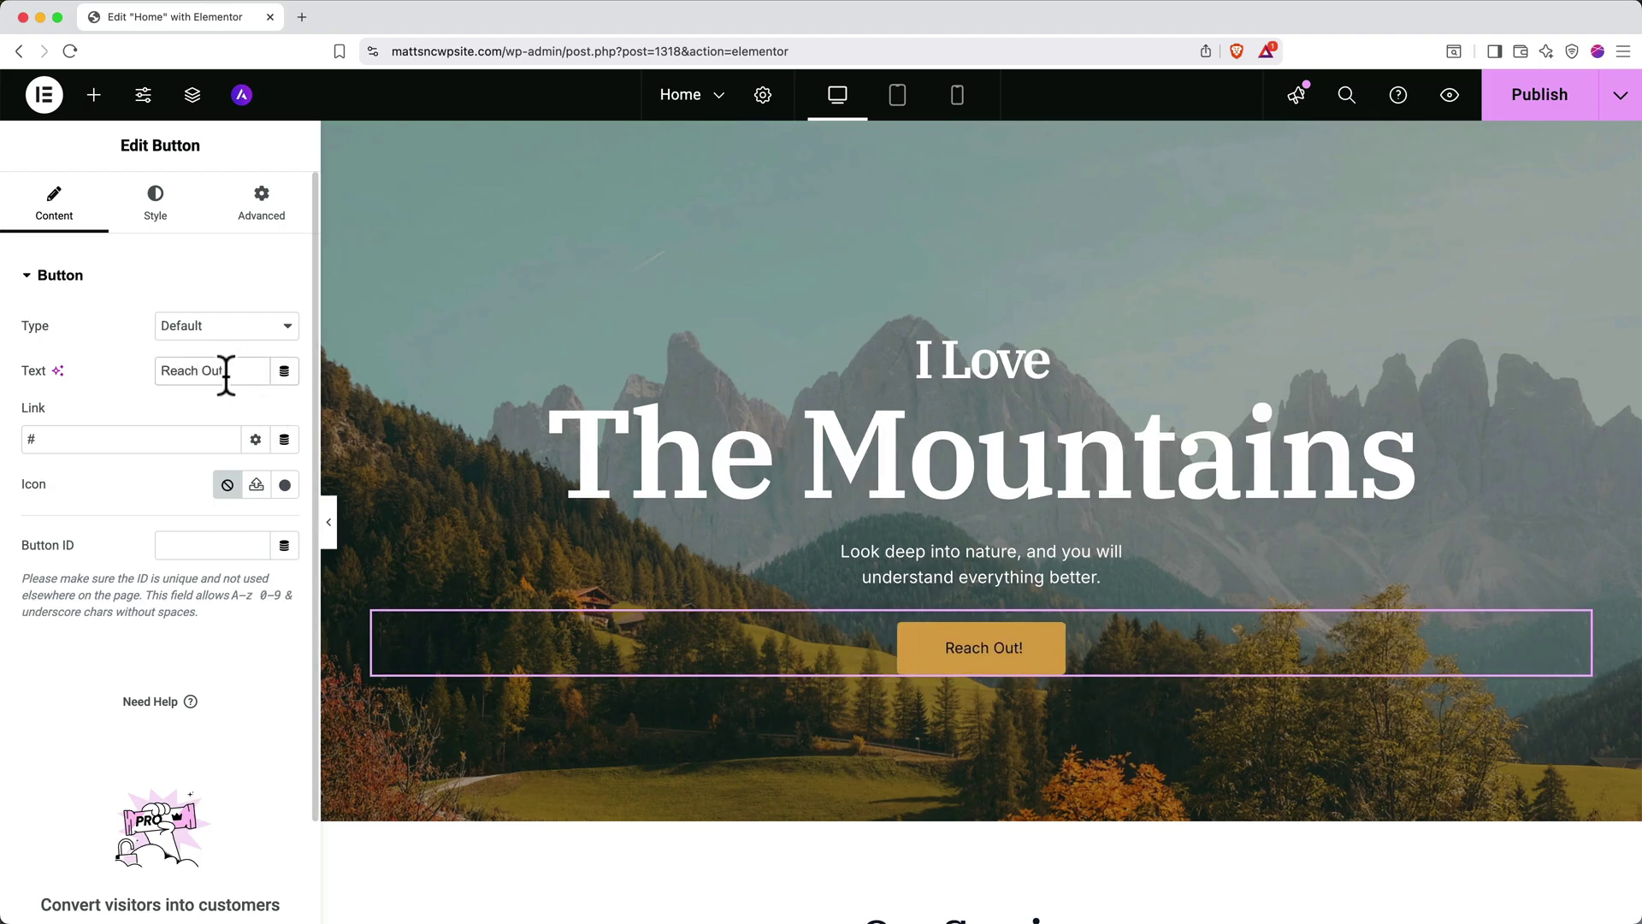
pyautogui.click(169, 438)
pyautogui.press('BackSpace')
pyautogui.write('contact')
pyautogui.click(133, 472)
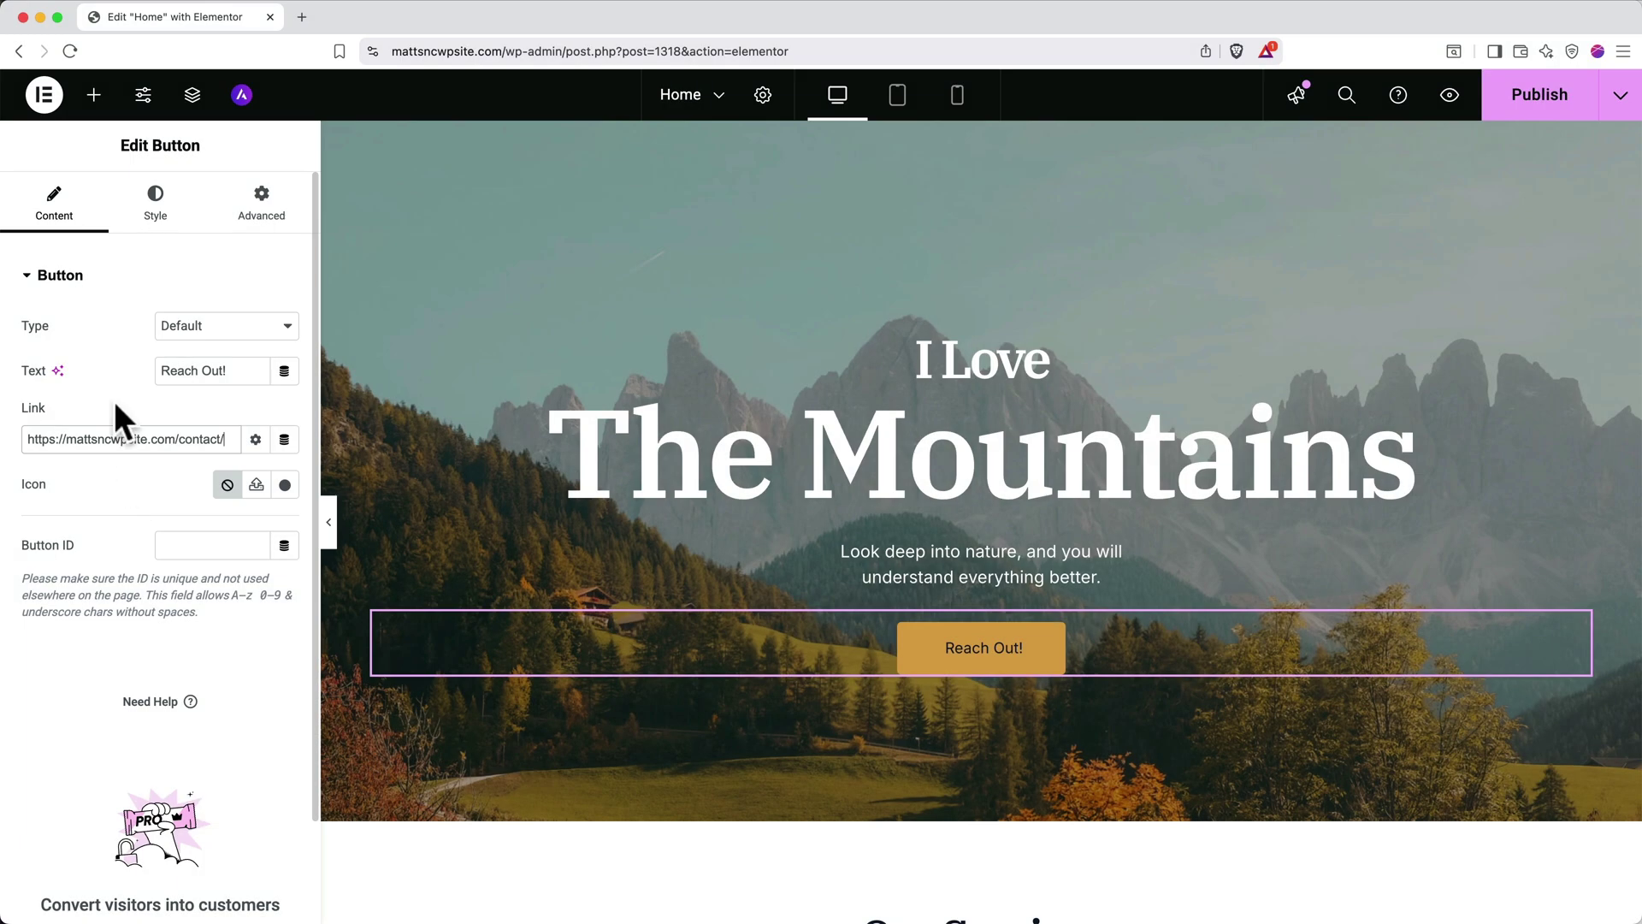
pyautogui.click(94, 95)
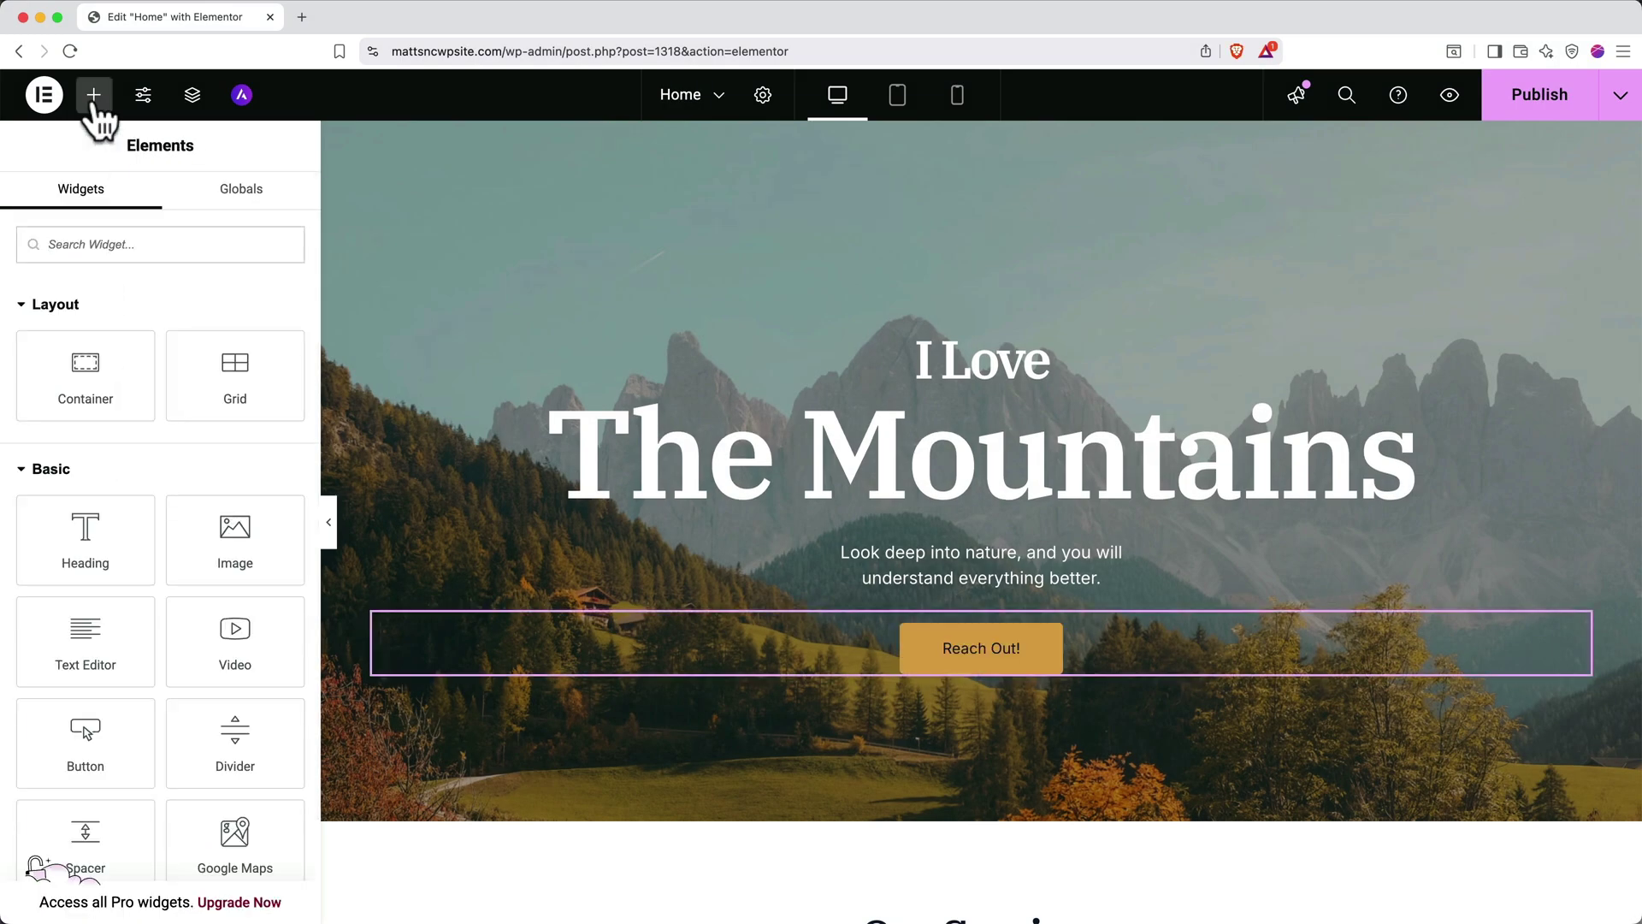
pyautogui.scroll(-2, 127, 611)
pyautogui.scroll(-3, 127, 611)
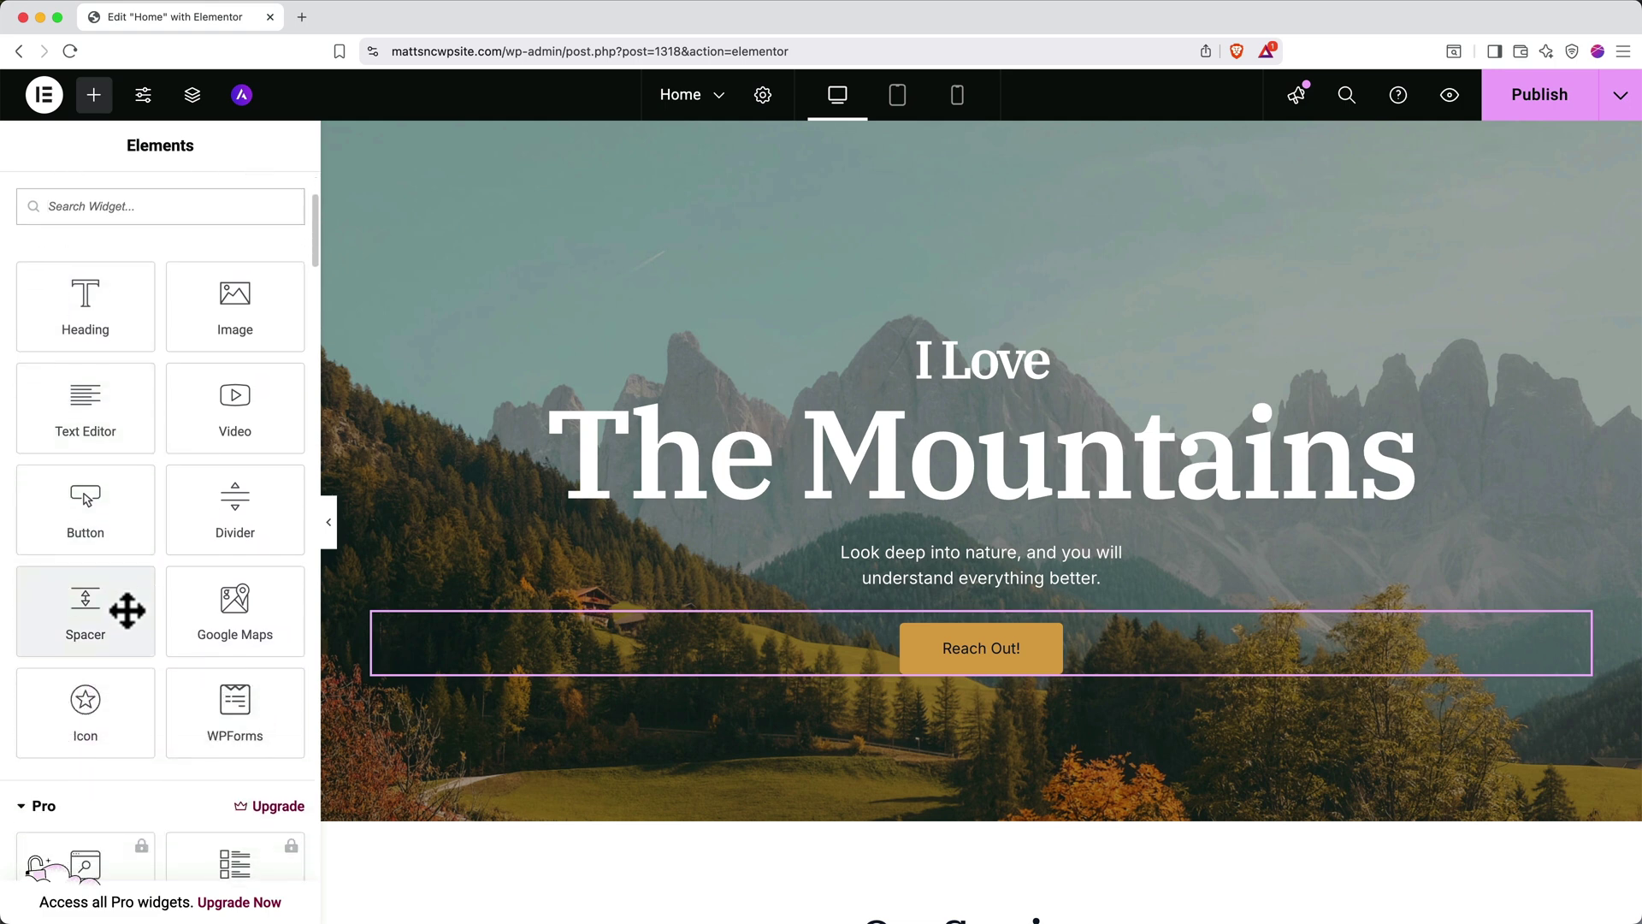
pyautogui.moveTo(85, 402); pyautogui.dragTo(1042, 691)
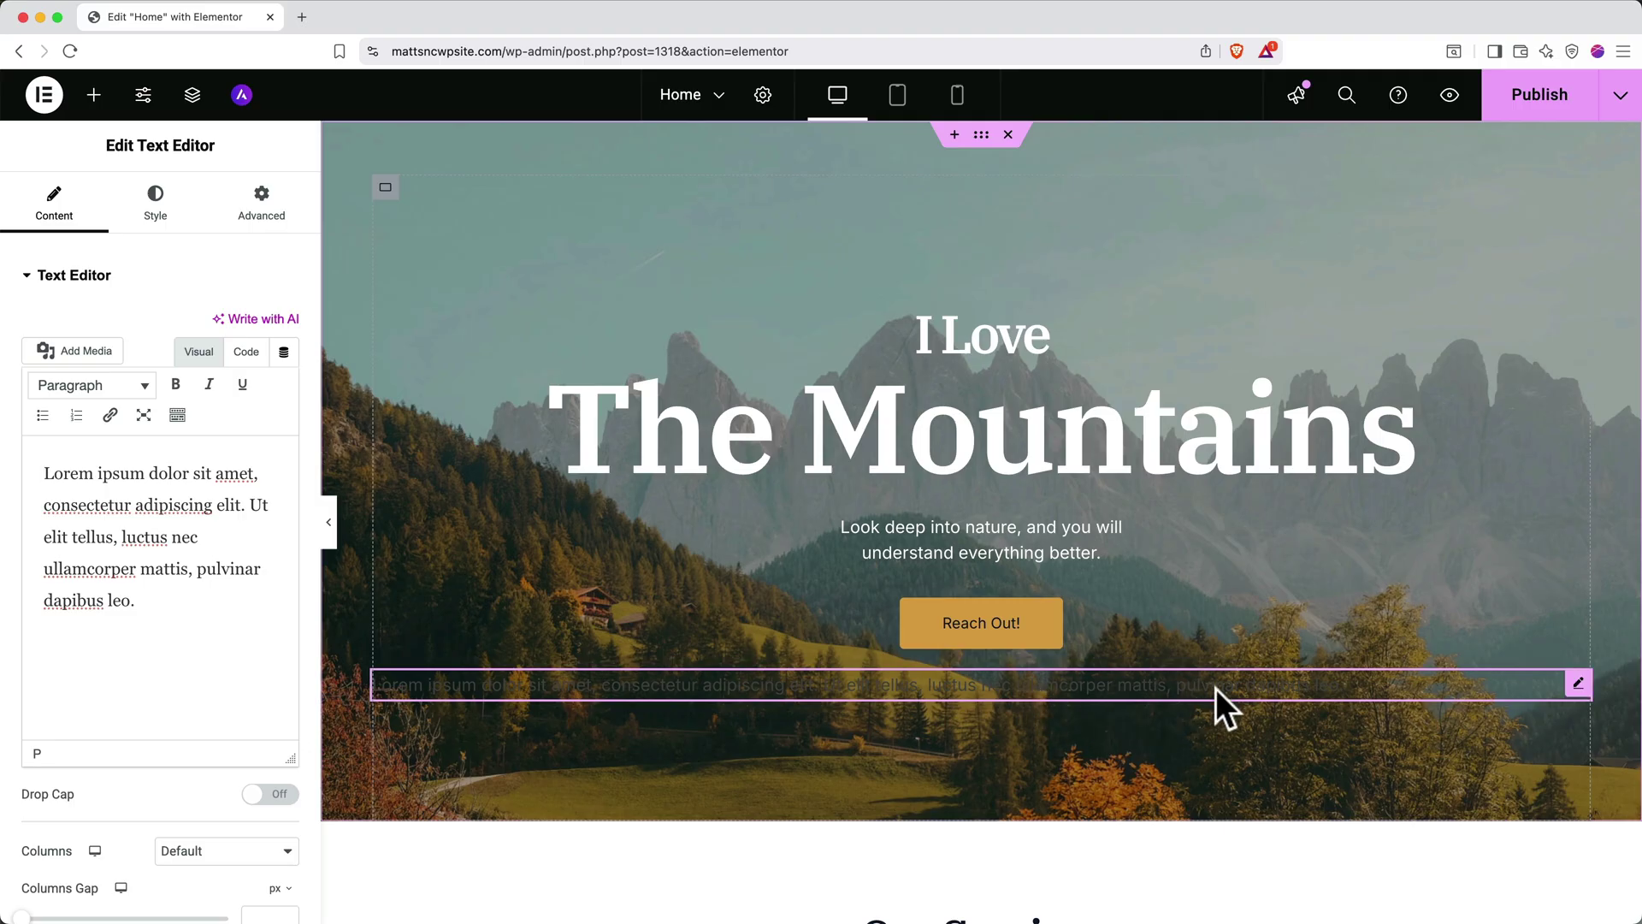
pyautogui.moveTo(1213, 685); pyautogui.dragTo(1172, 585)
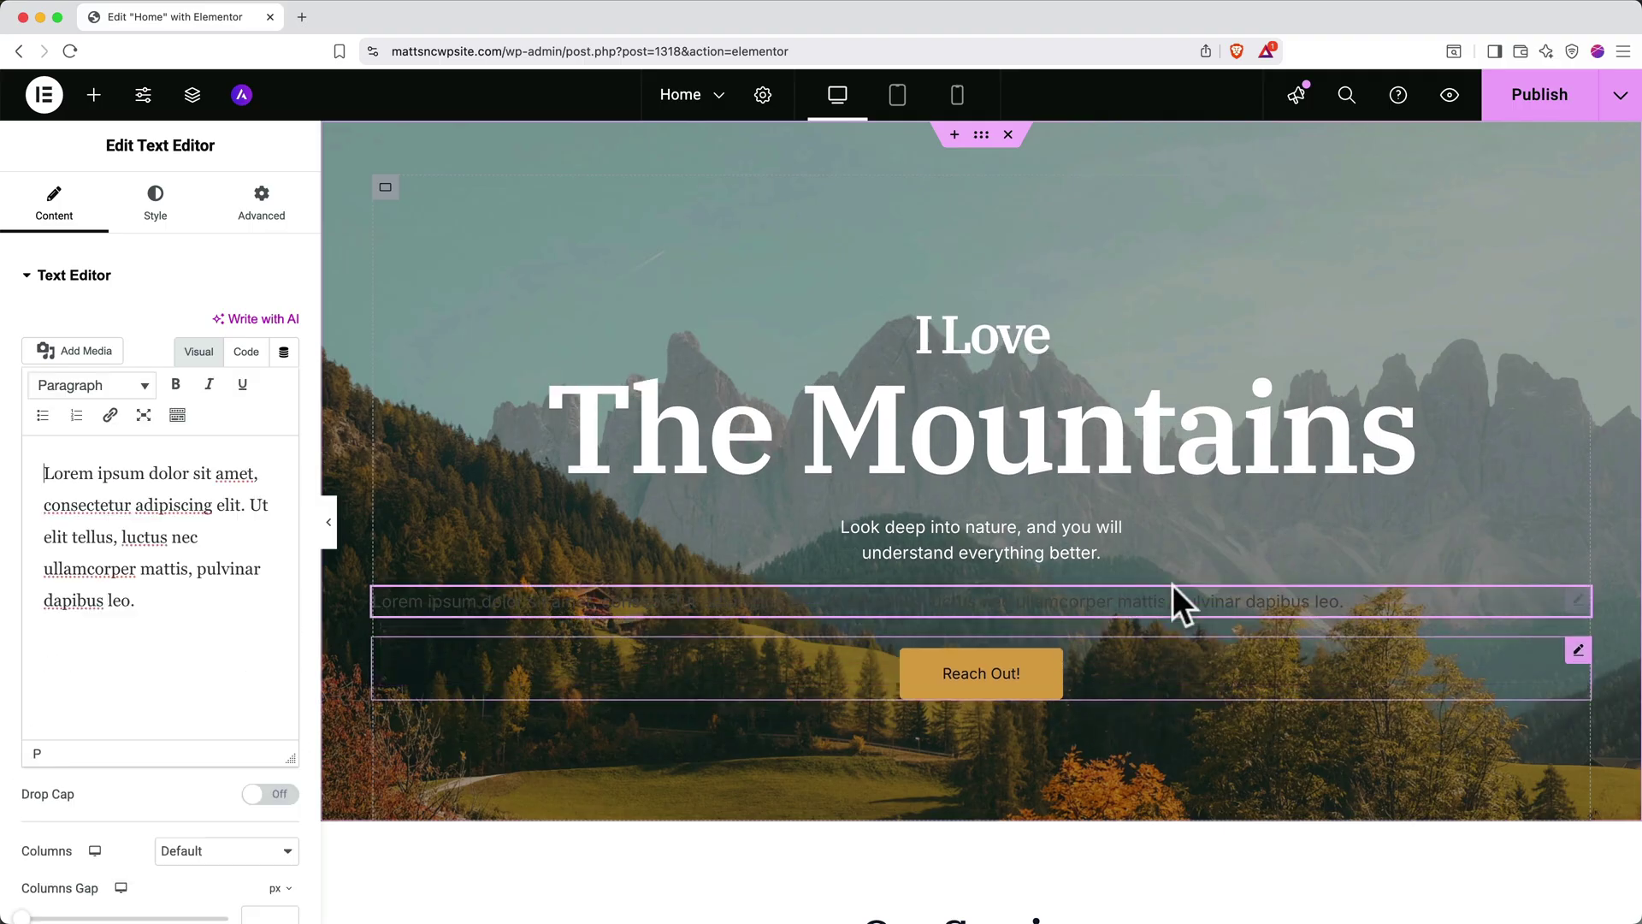
pyautogui.rightClick(1415, 602)
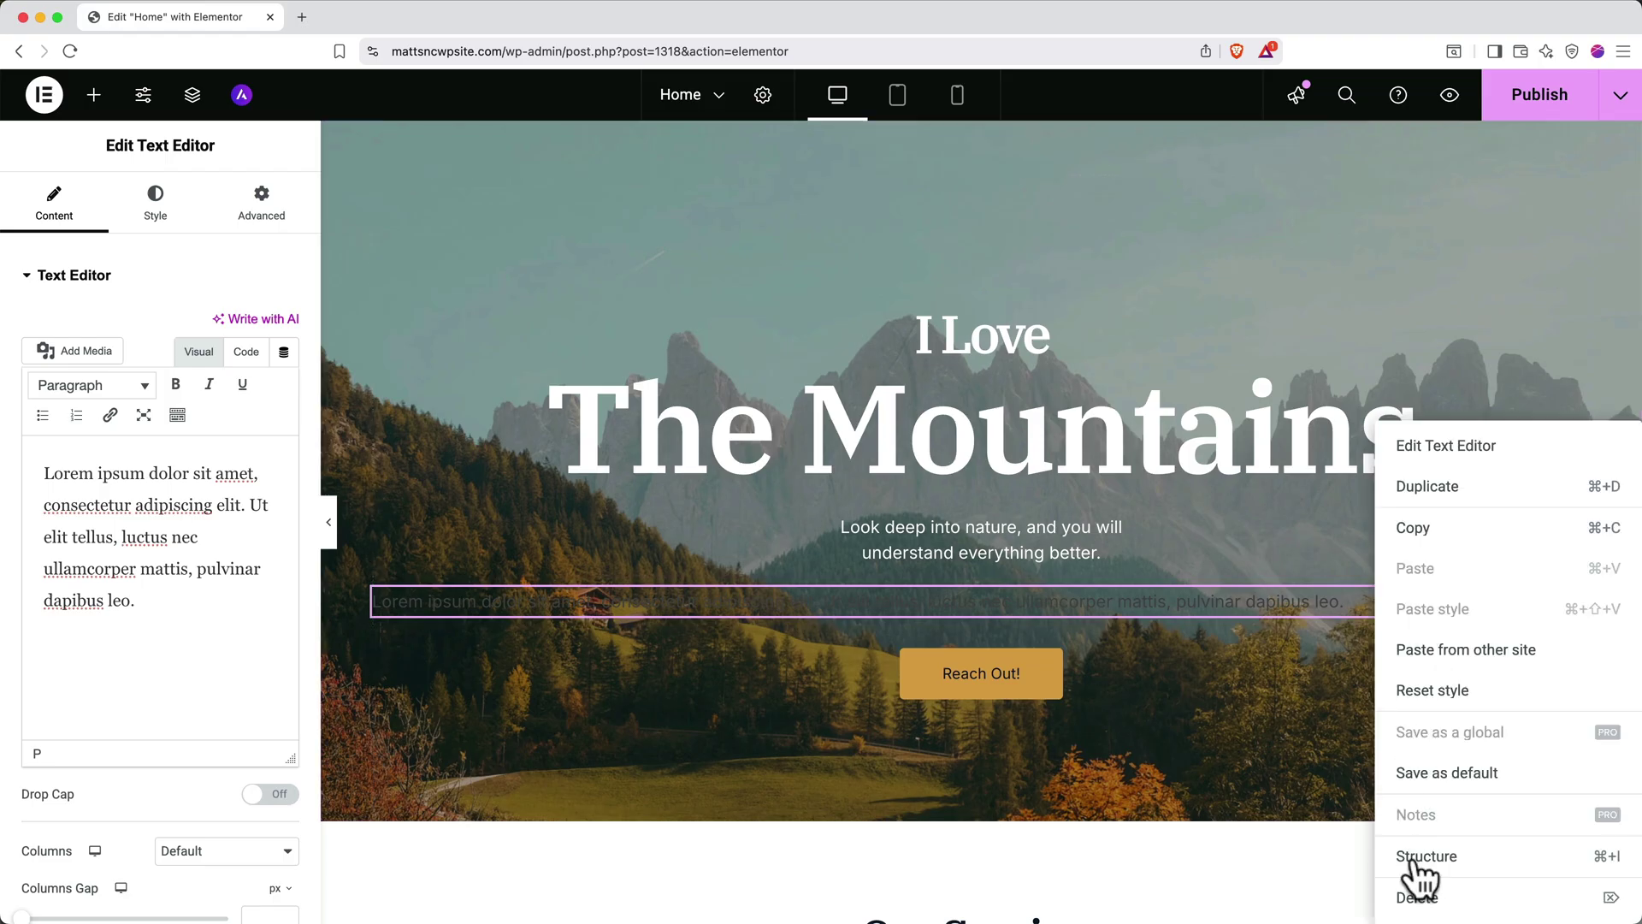
# Delete the stray text block and replace the Web Design image with a stock 'mountains' photo
pyautogui.click(1415, 903)
pyautogui.scroll(-10, 1415, 905)
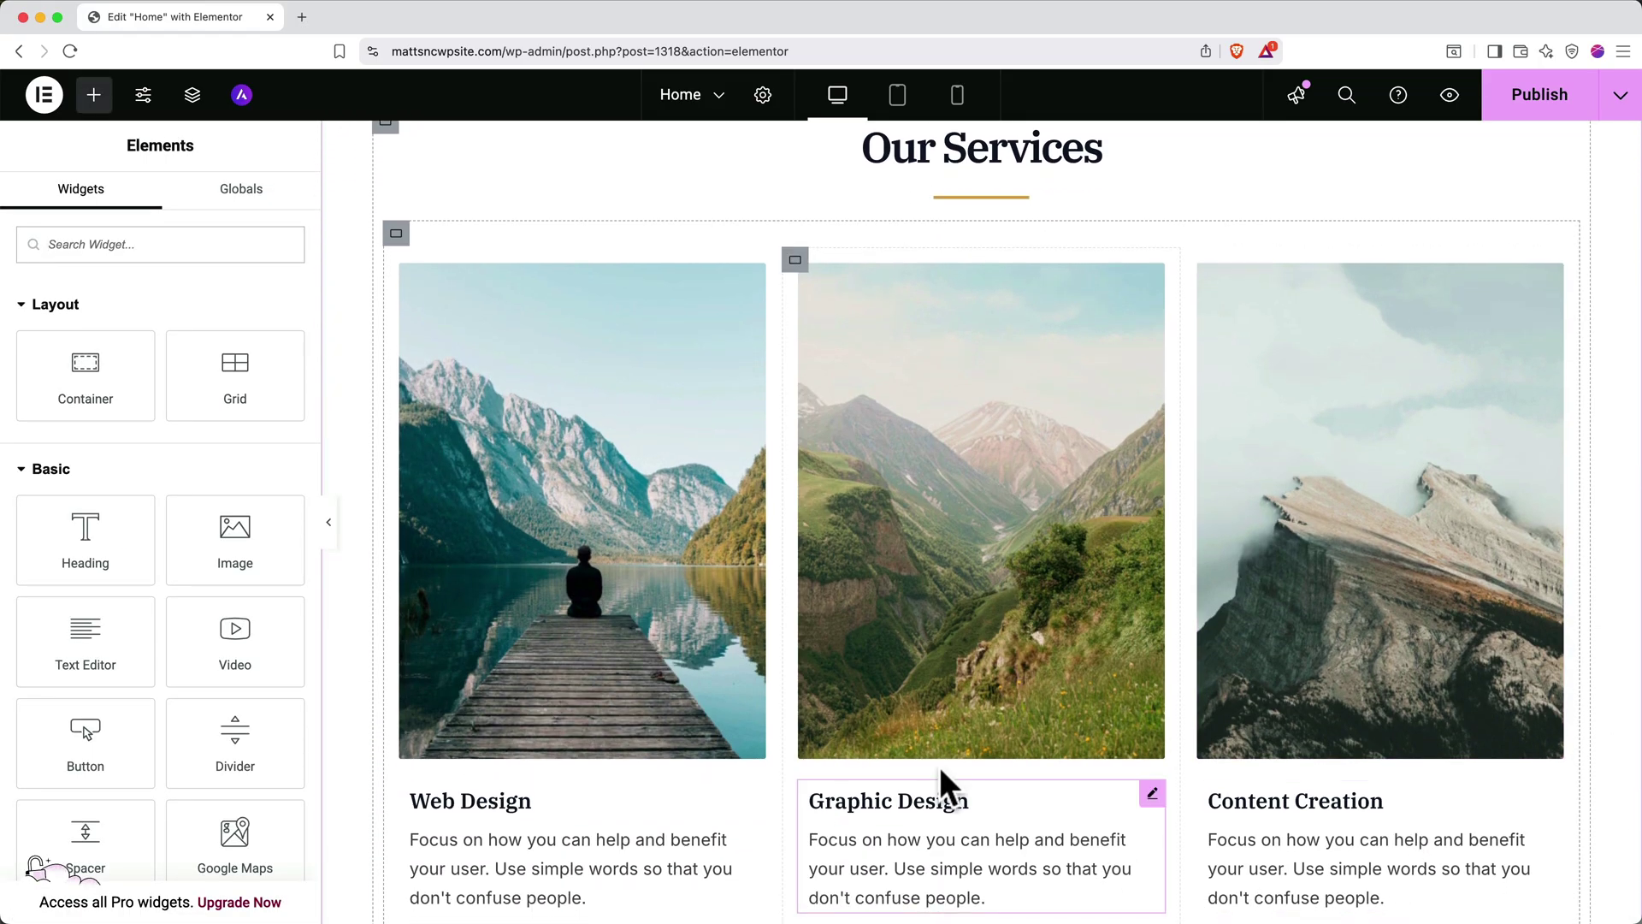
pyautogui.click(641, 596)
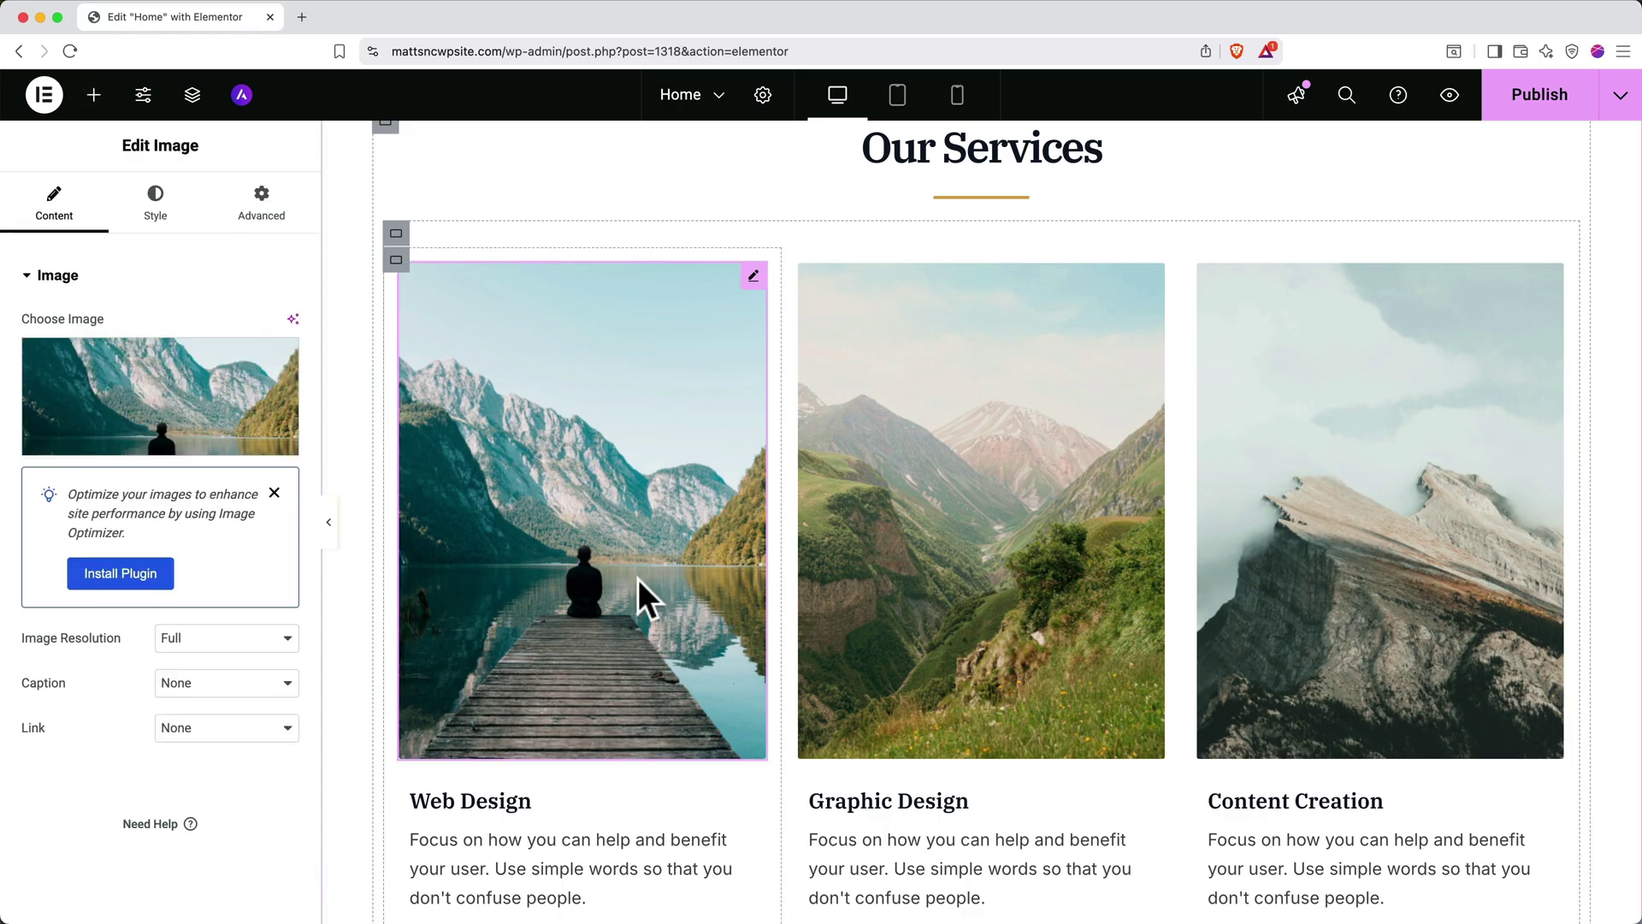
pyautogui.moveTo(154, 402)
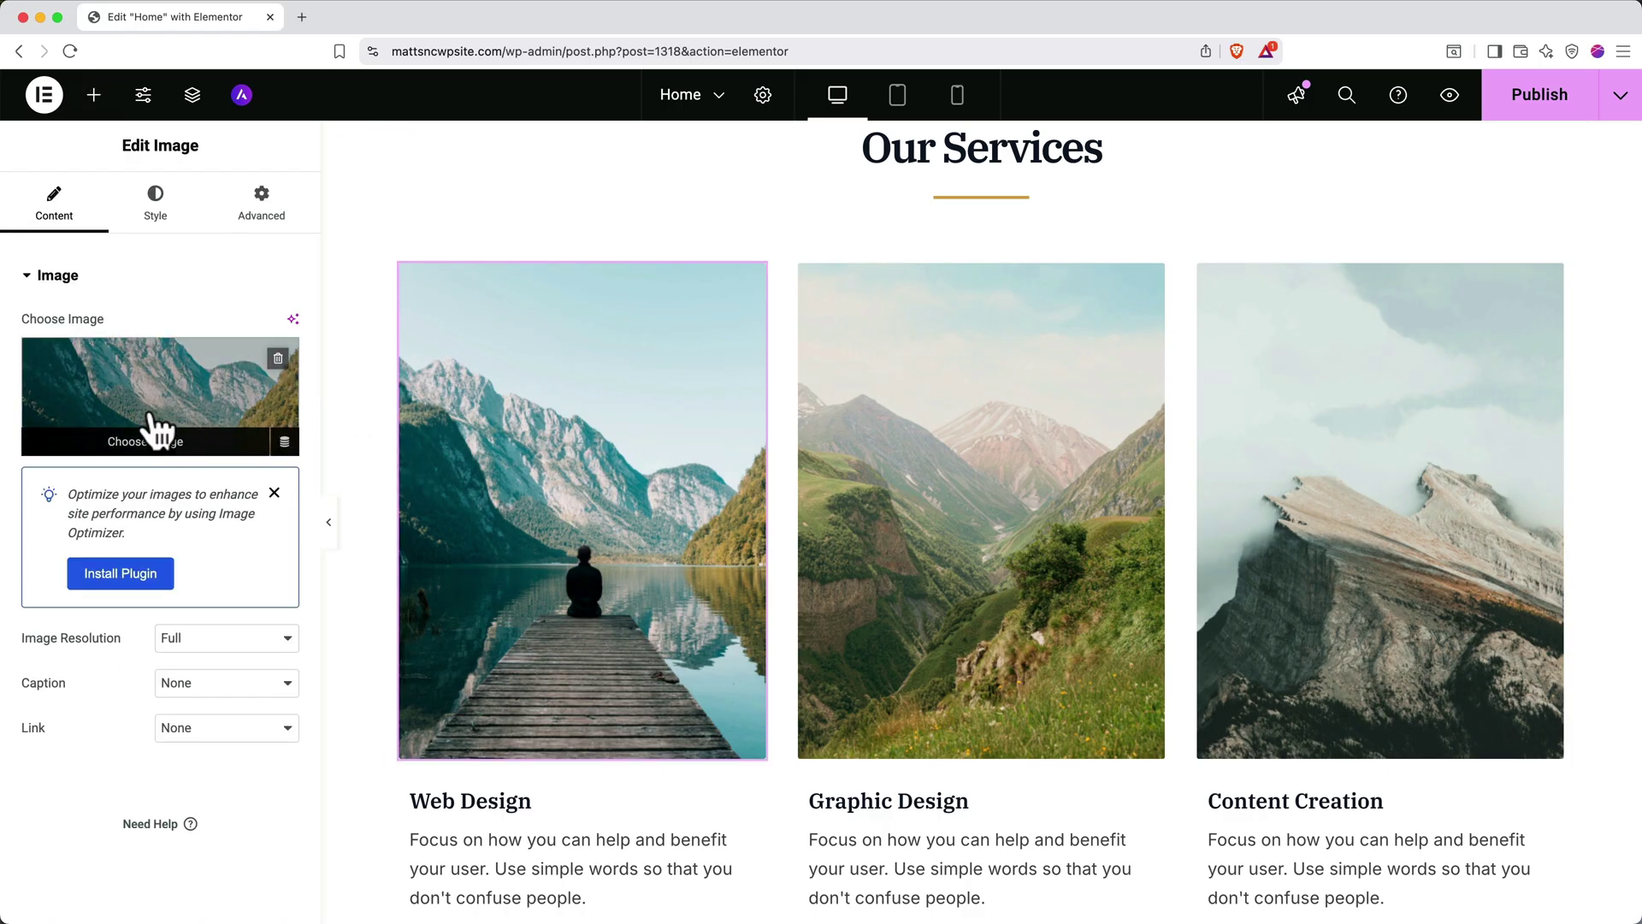
pyautogui.click(151, 441)
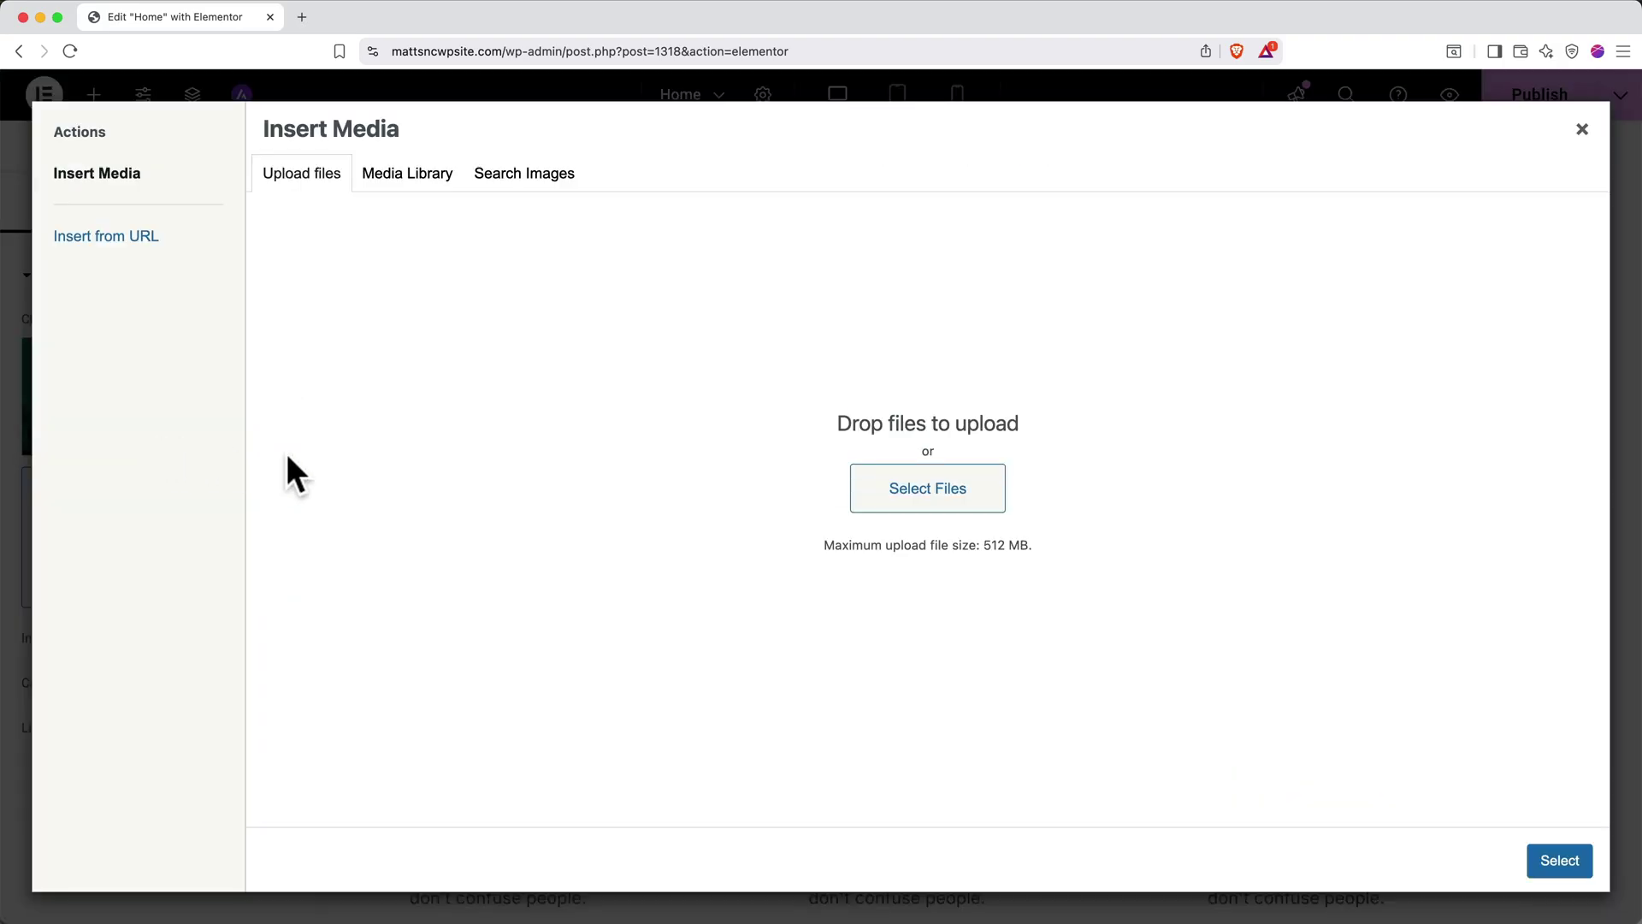
pyautogui.click(902, 504)
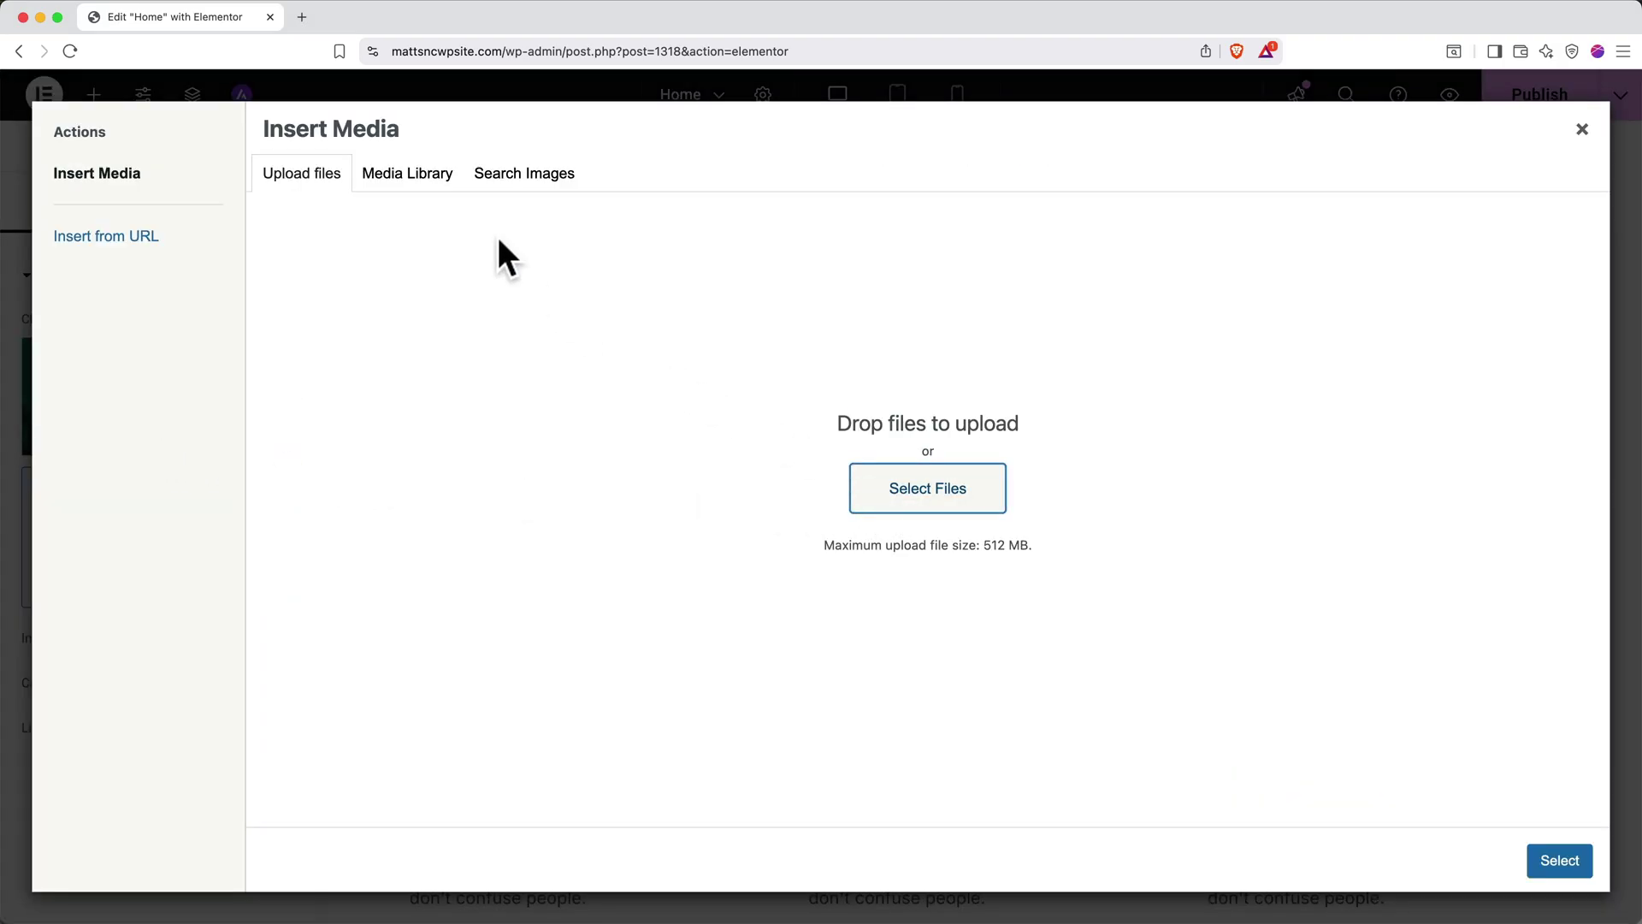
pyautogui.click(409, 173)
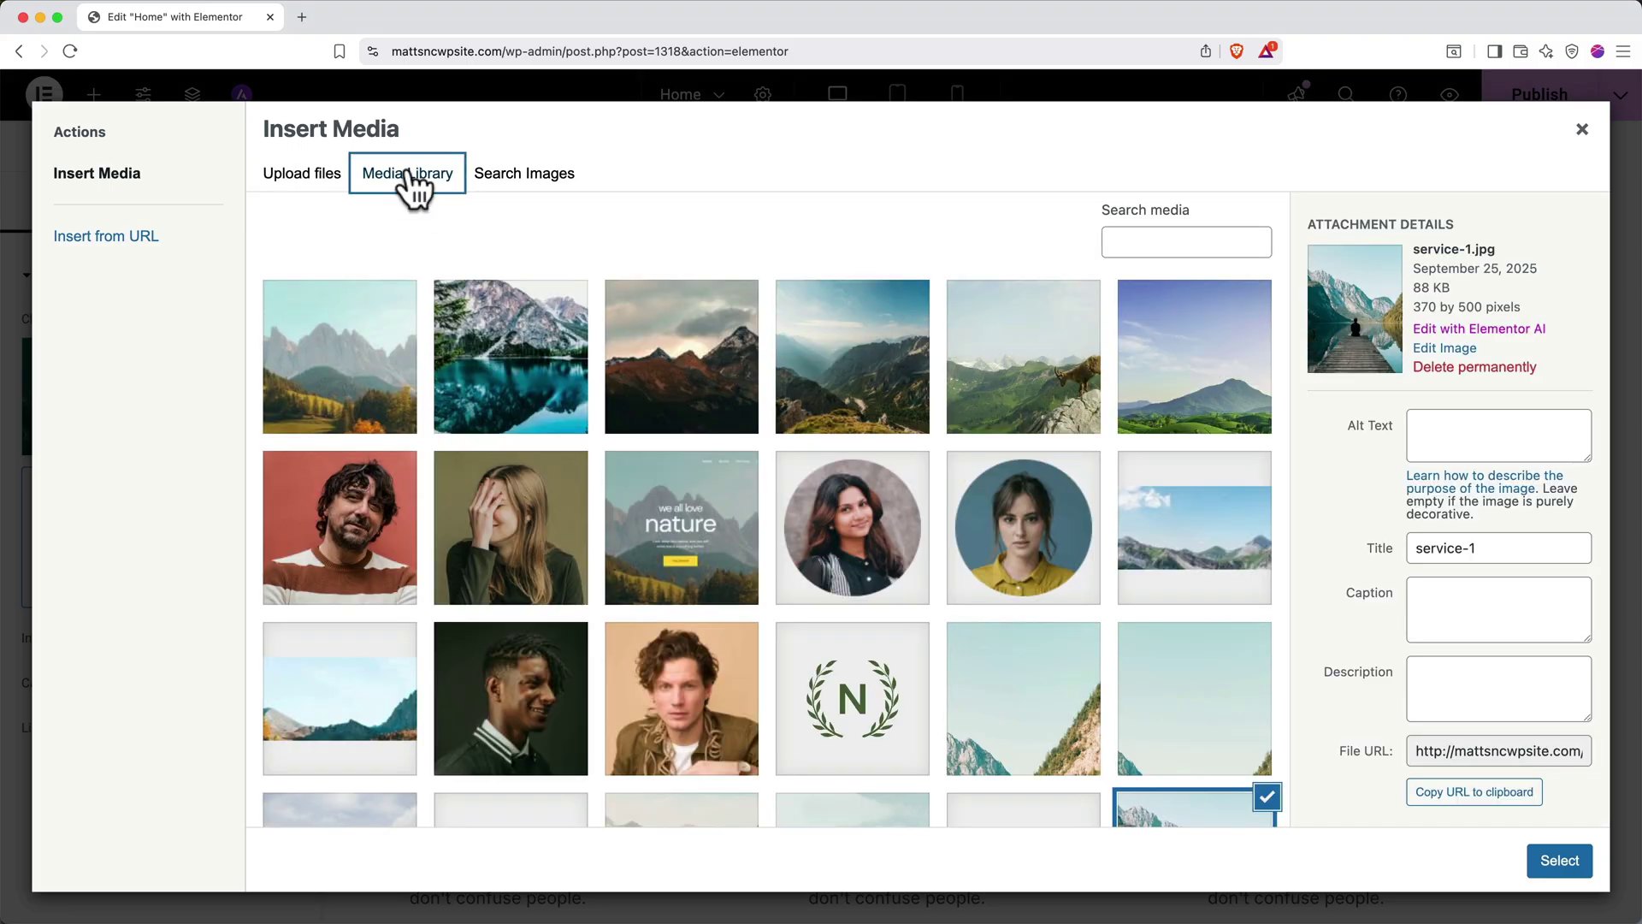
pyautogui.click(501, 180)
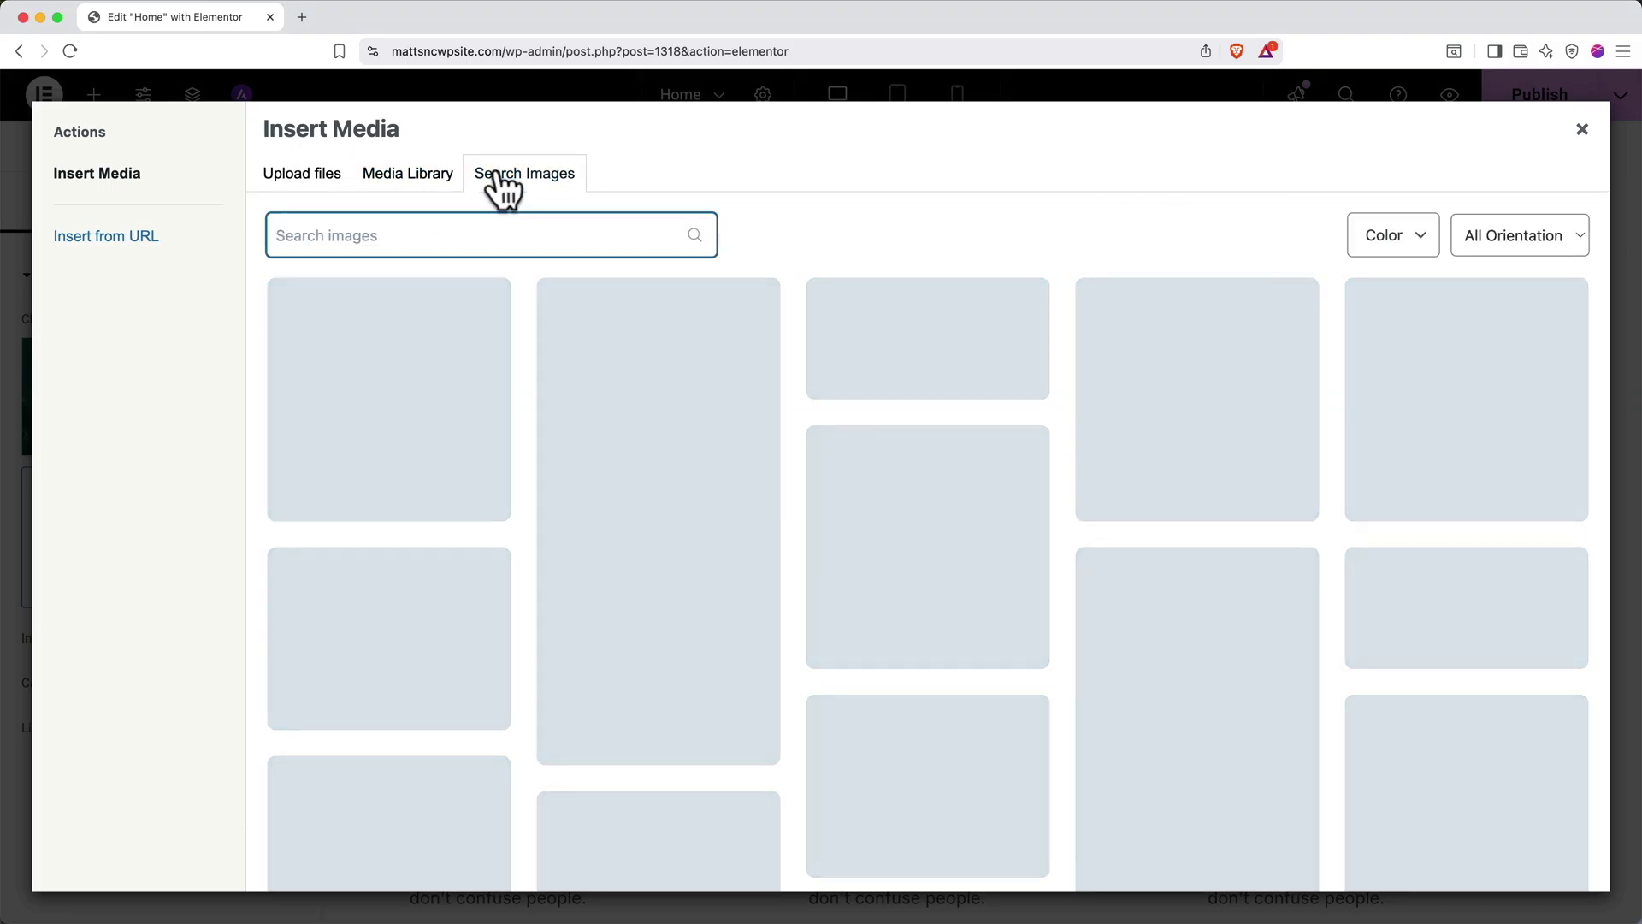
pyautogui.write('mountains')
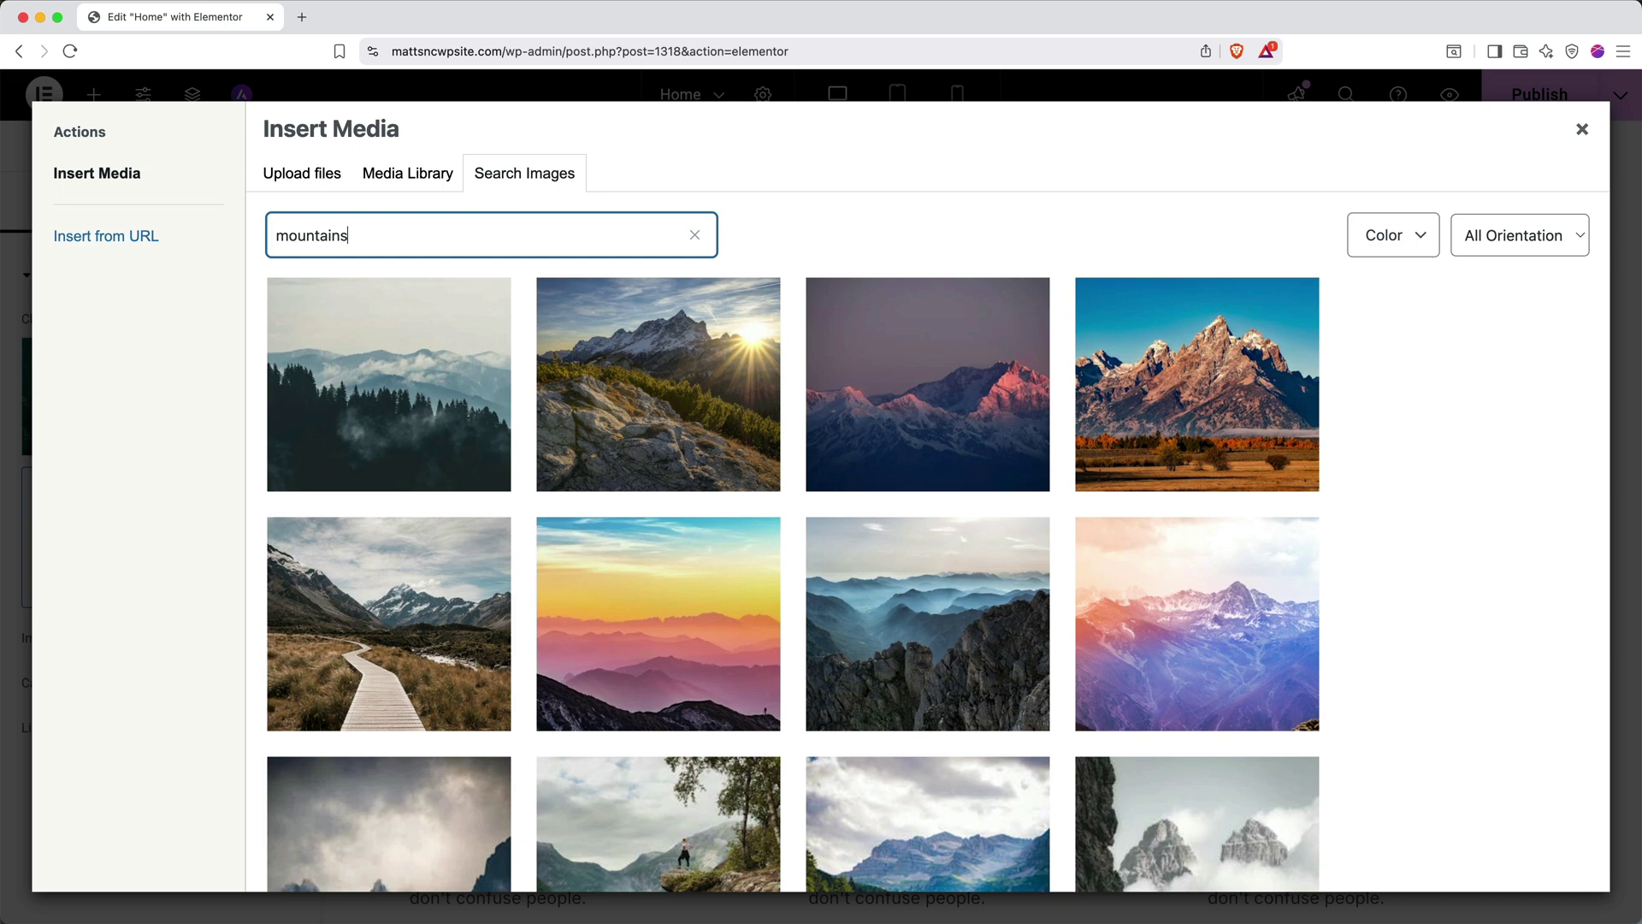
pyautogui.moveTo(403, 396)
pyautogui.click(409, 448)
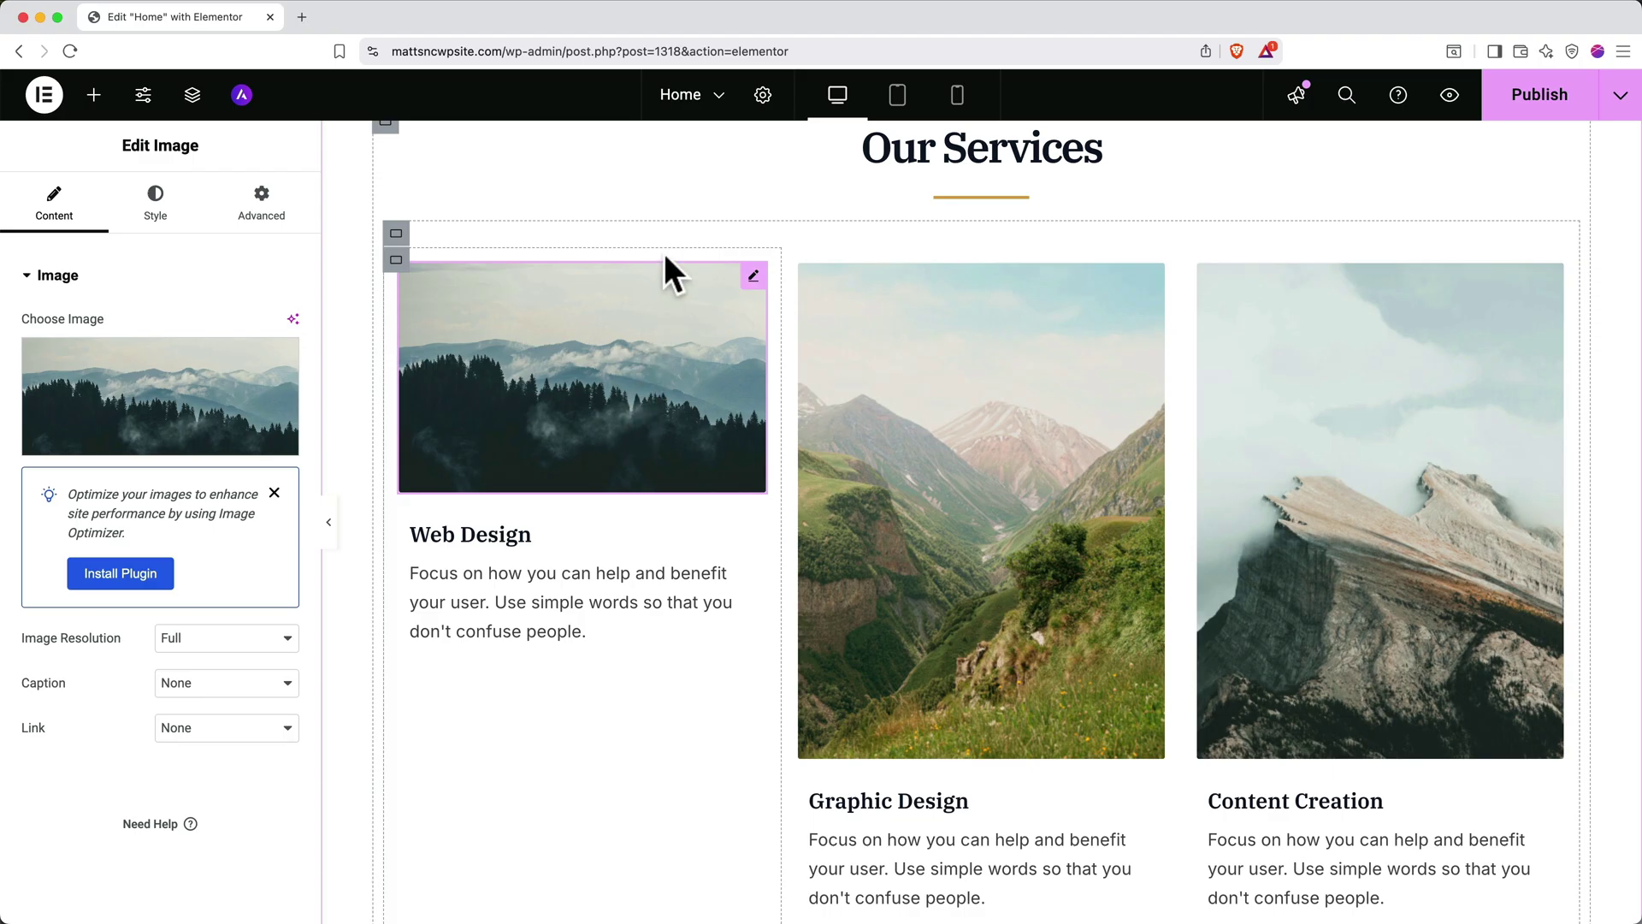
# Save the home page, add a new page, and title it 'The Team'
pyautogui.click(720, 100)
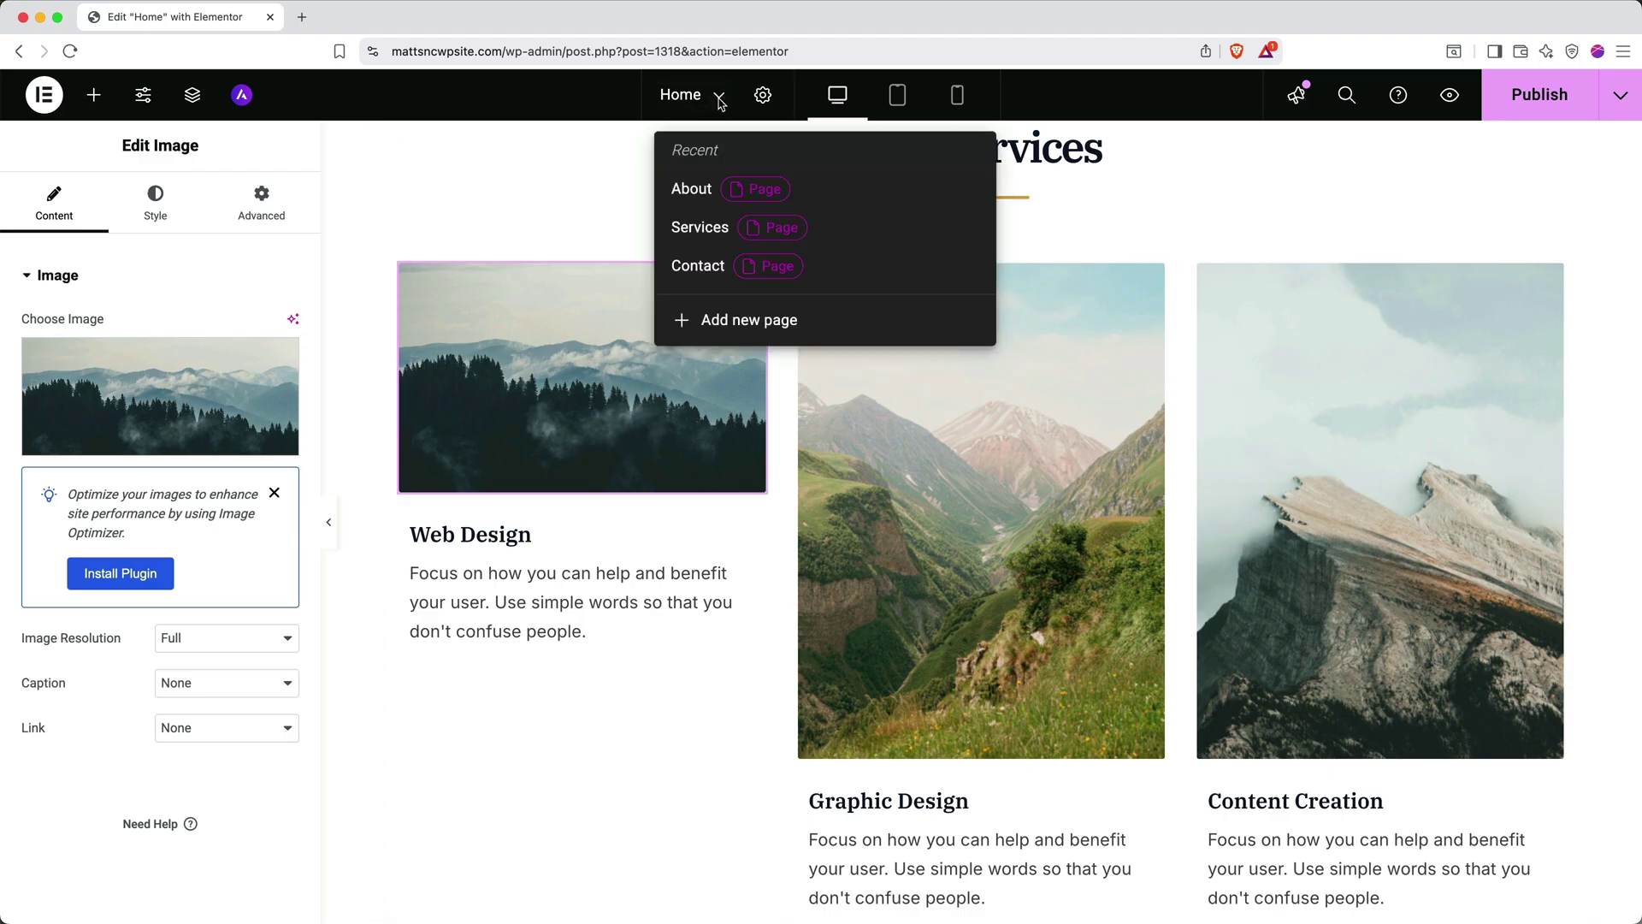
pyautogui.click(728, 332)
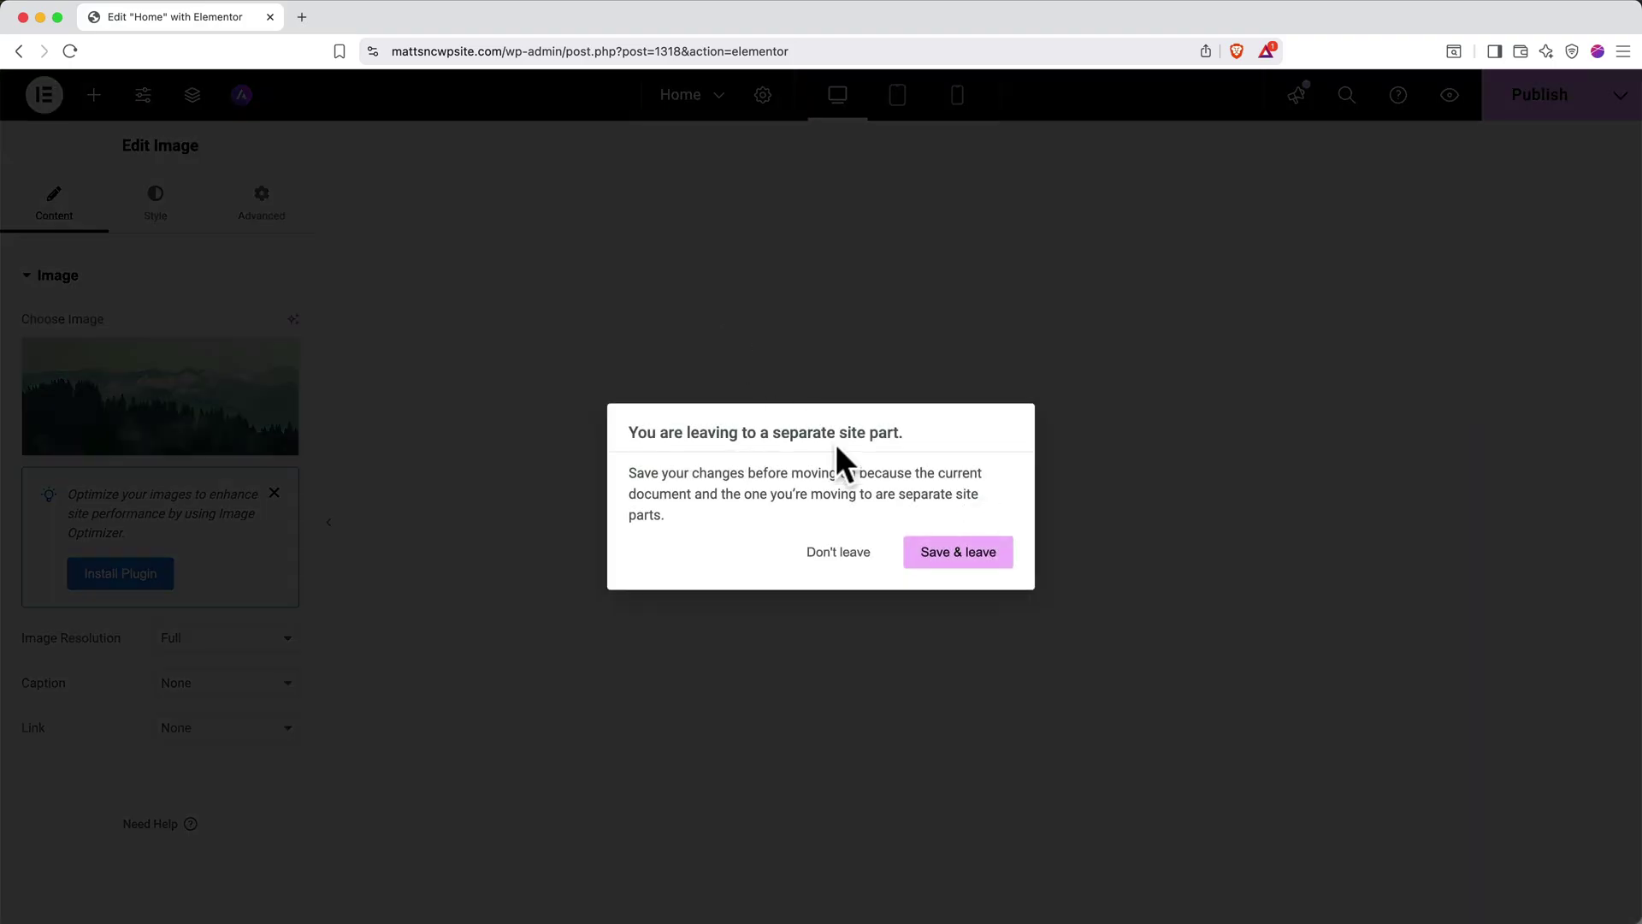
pyautogui.click(938, 556)
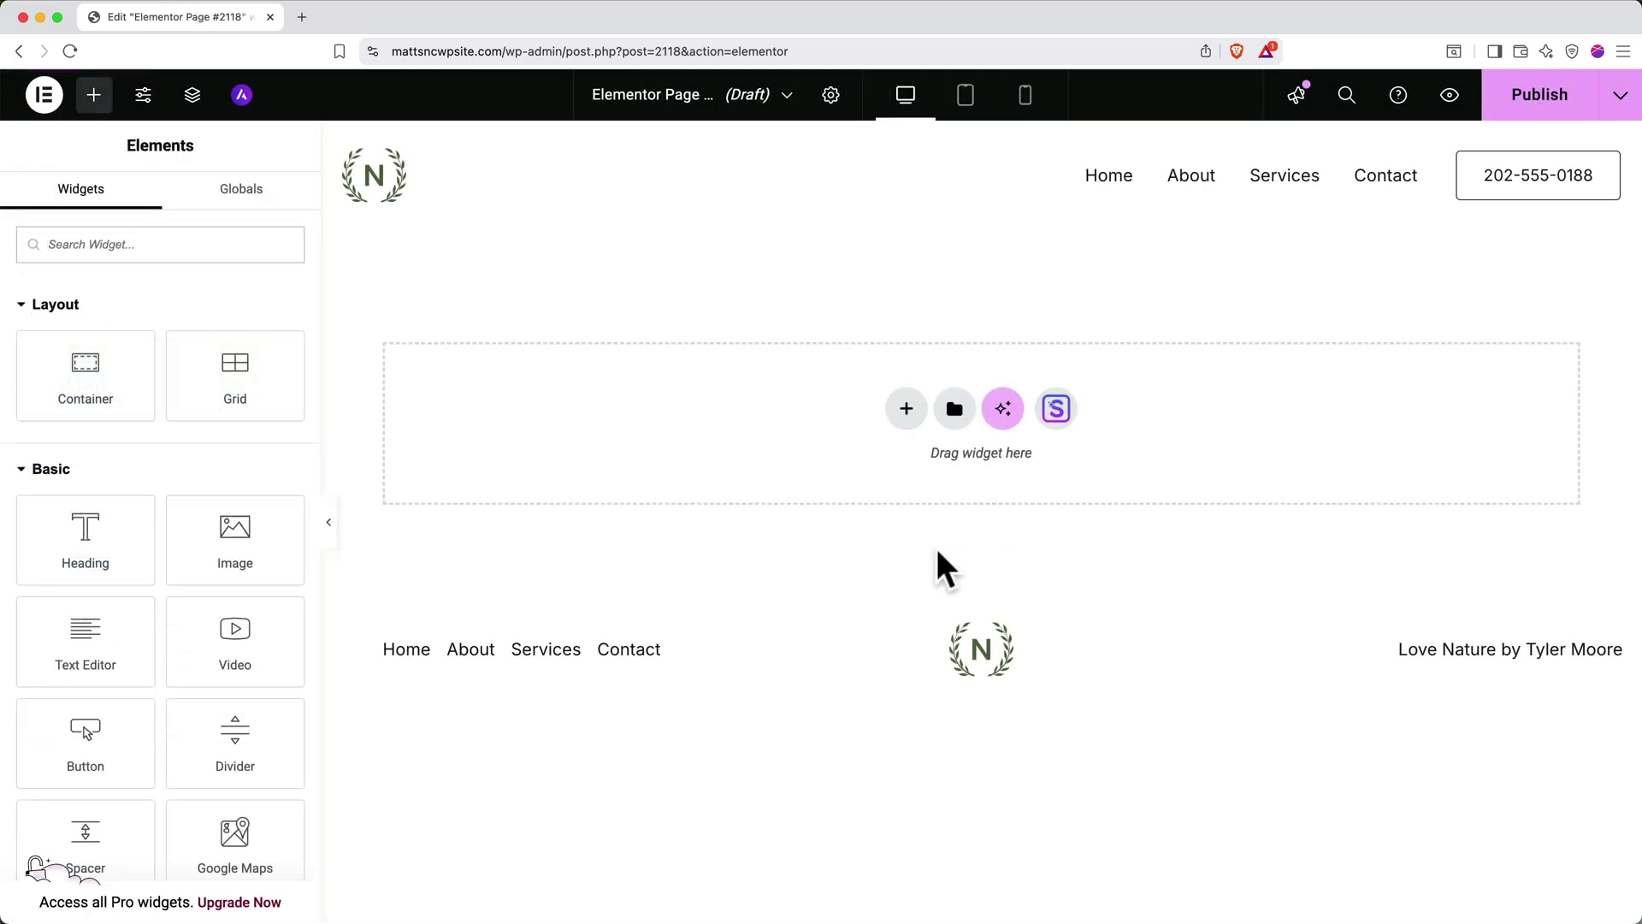
pyautogui.click(830, 101)
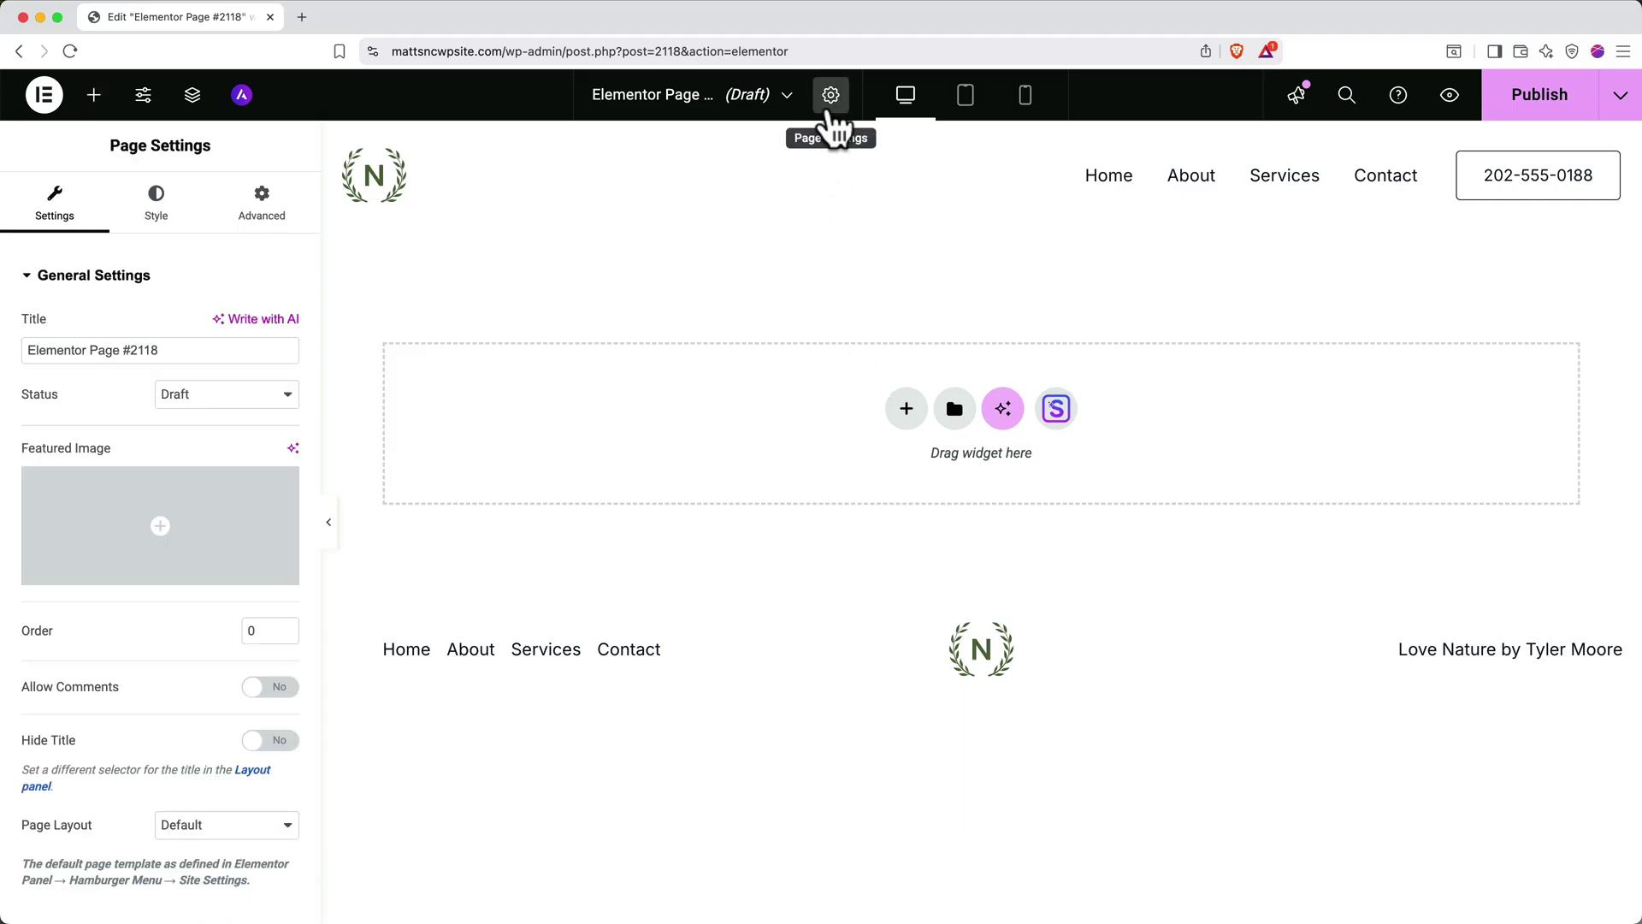
pyautogui.tripleClick(204, 351)
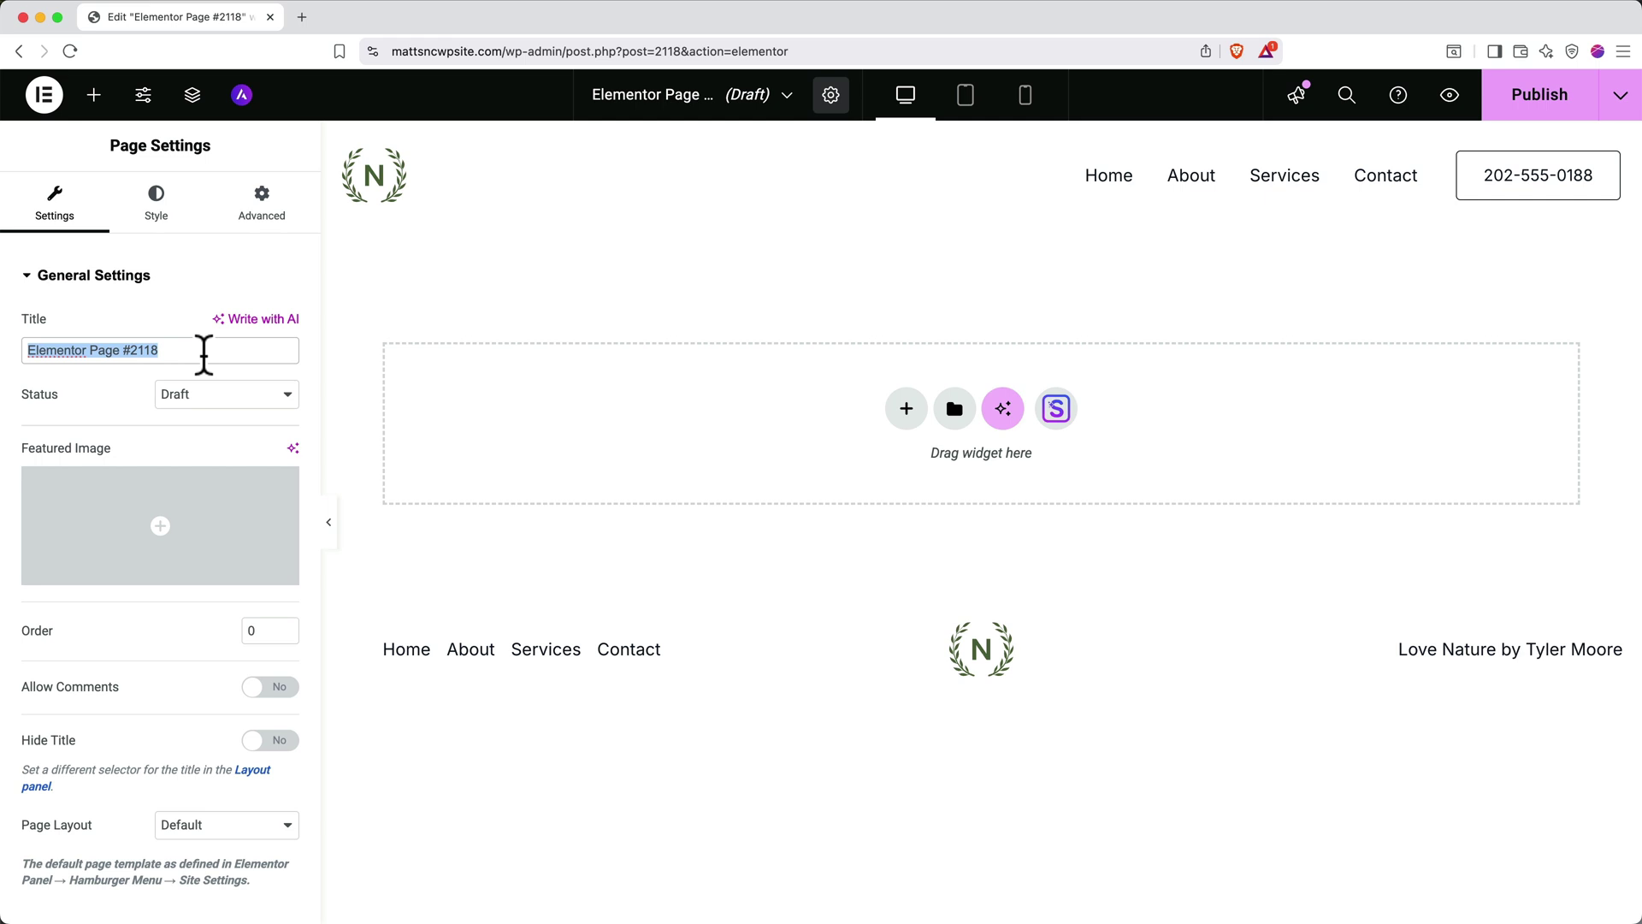
pyautogui.write('The Team')
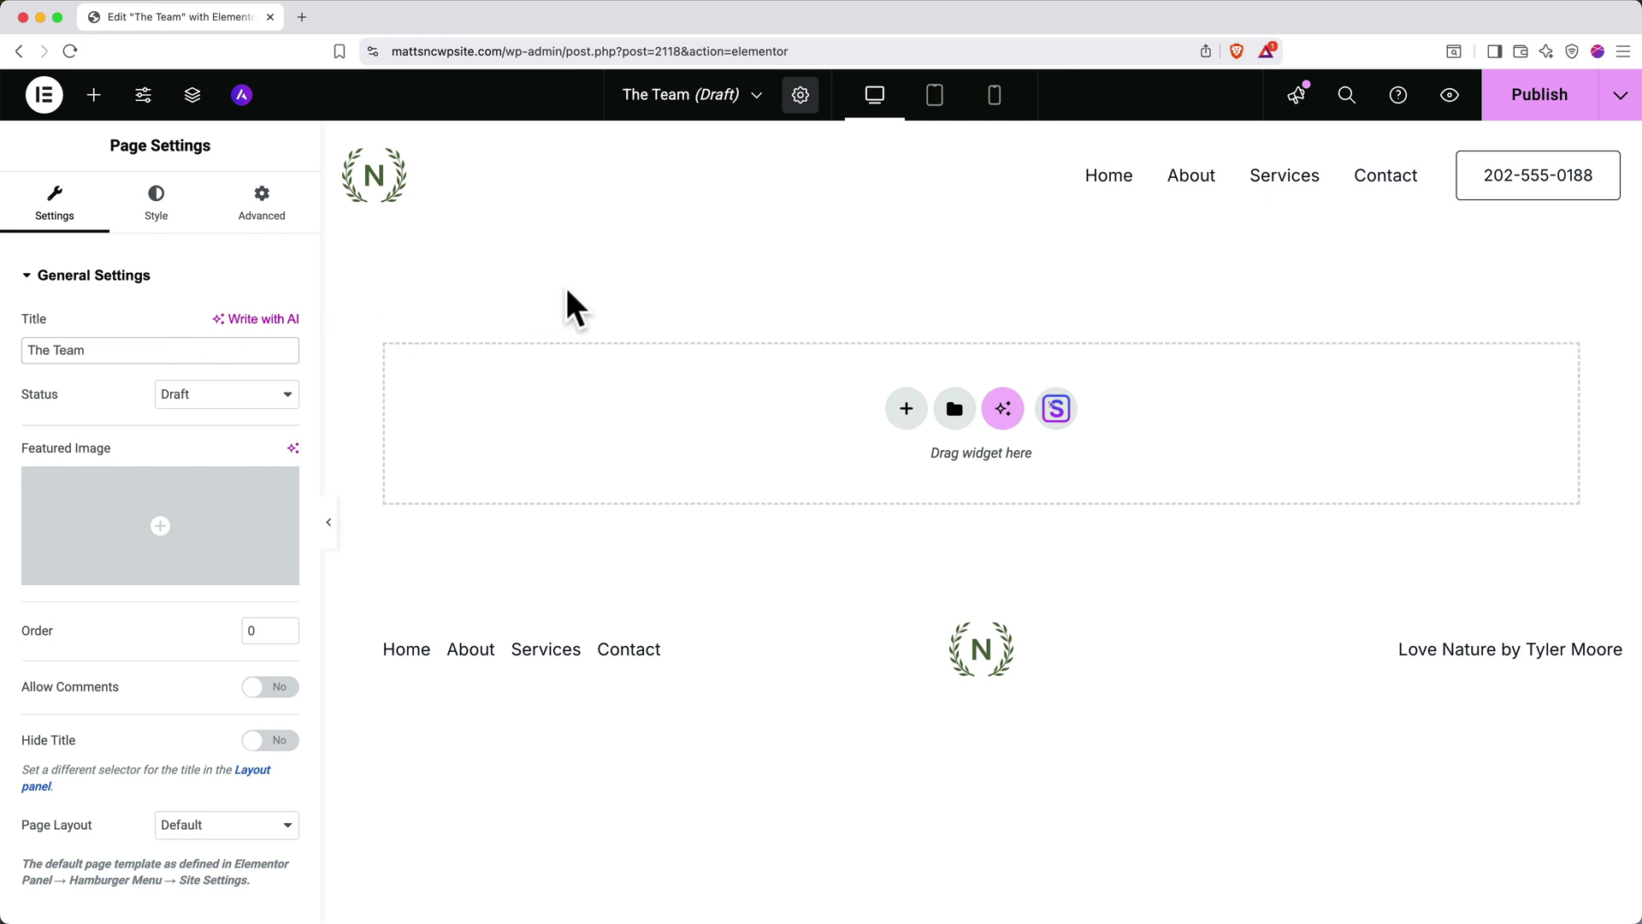
# Insert a two-column flexbox section on the empty page, then delete it again
pyautogui.click(908, 408)
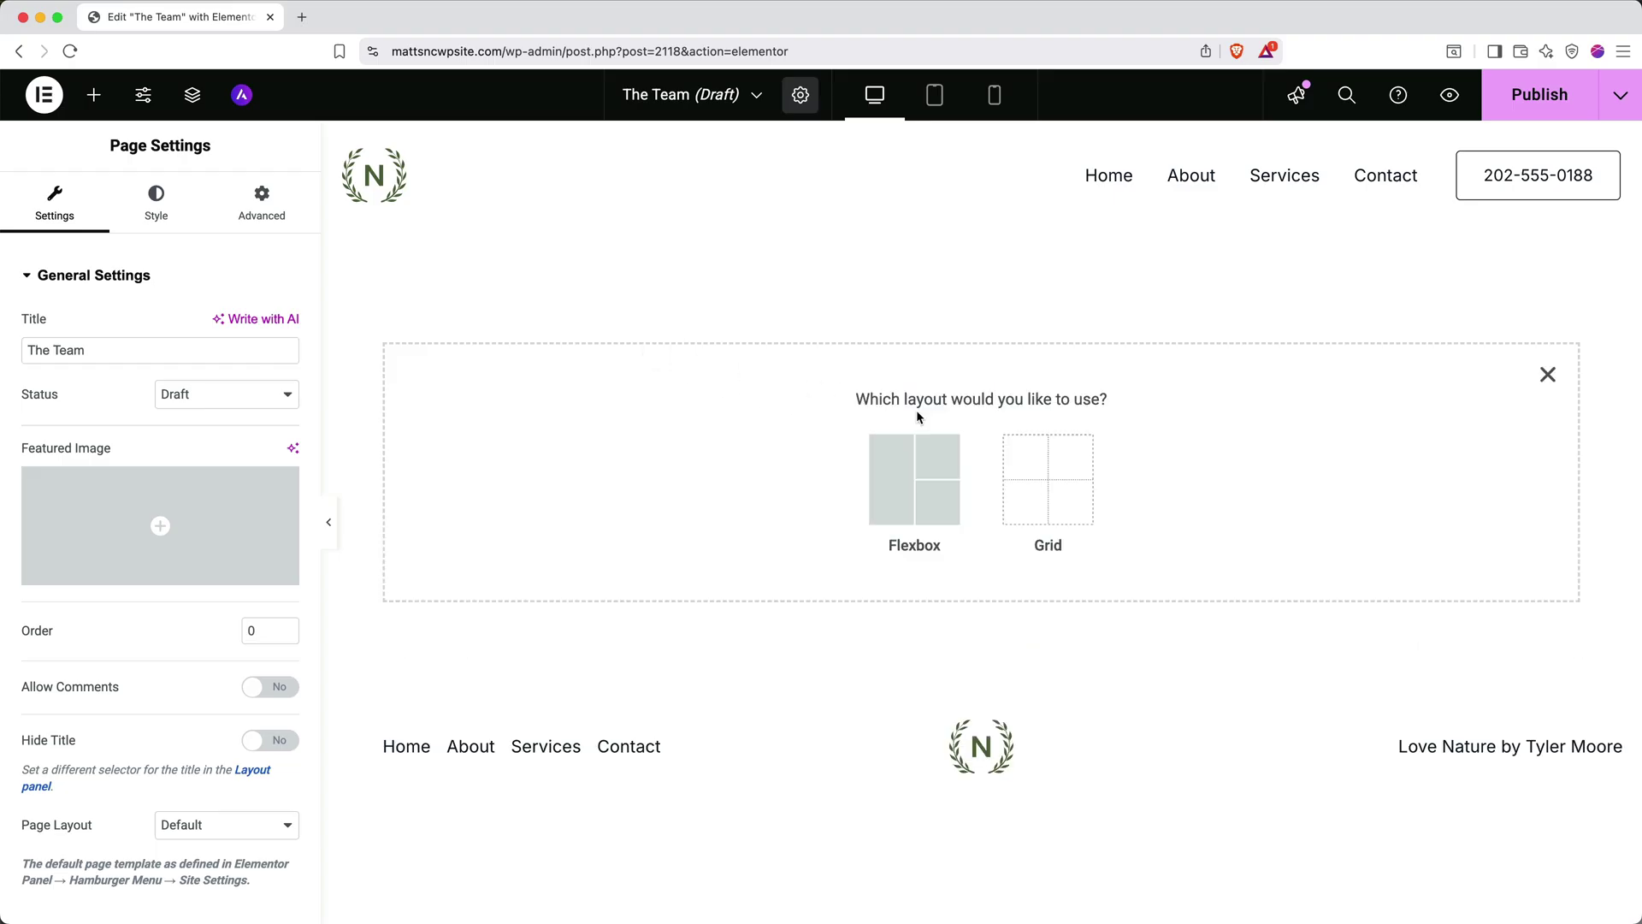
pyautogui.click(934, 480)
pyautogui.click(939, 479)
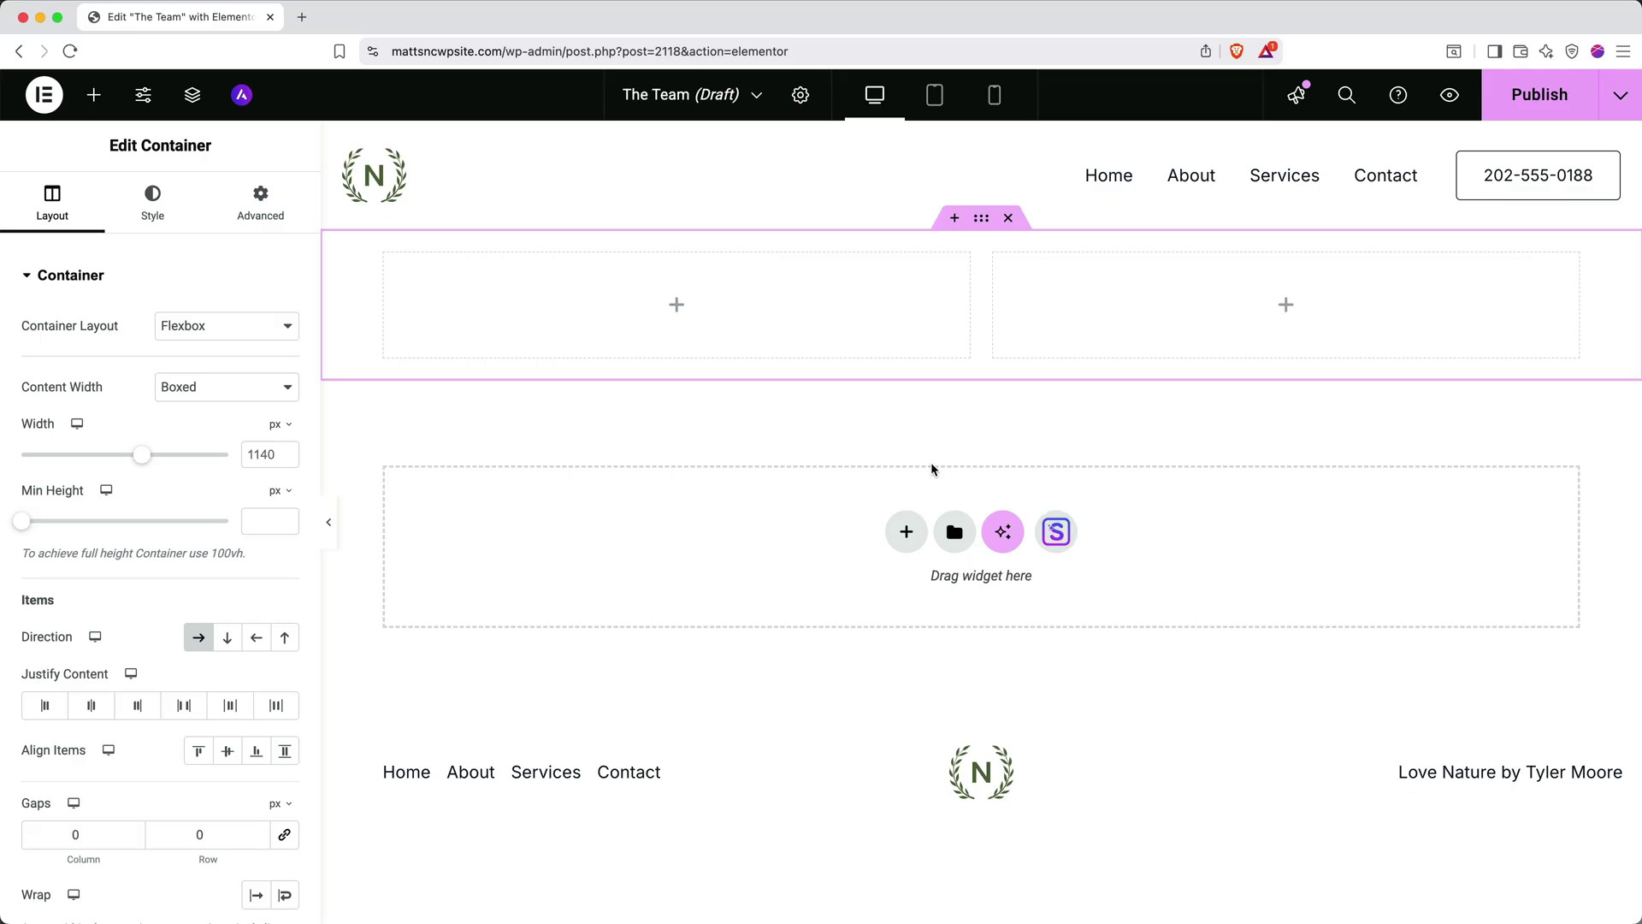
pyautogui.click(1008, 218)
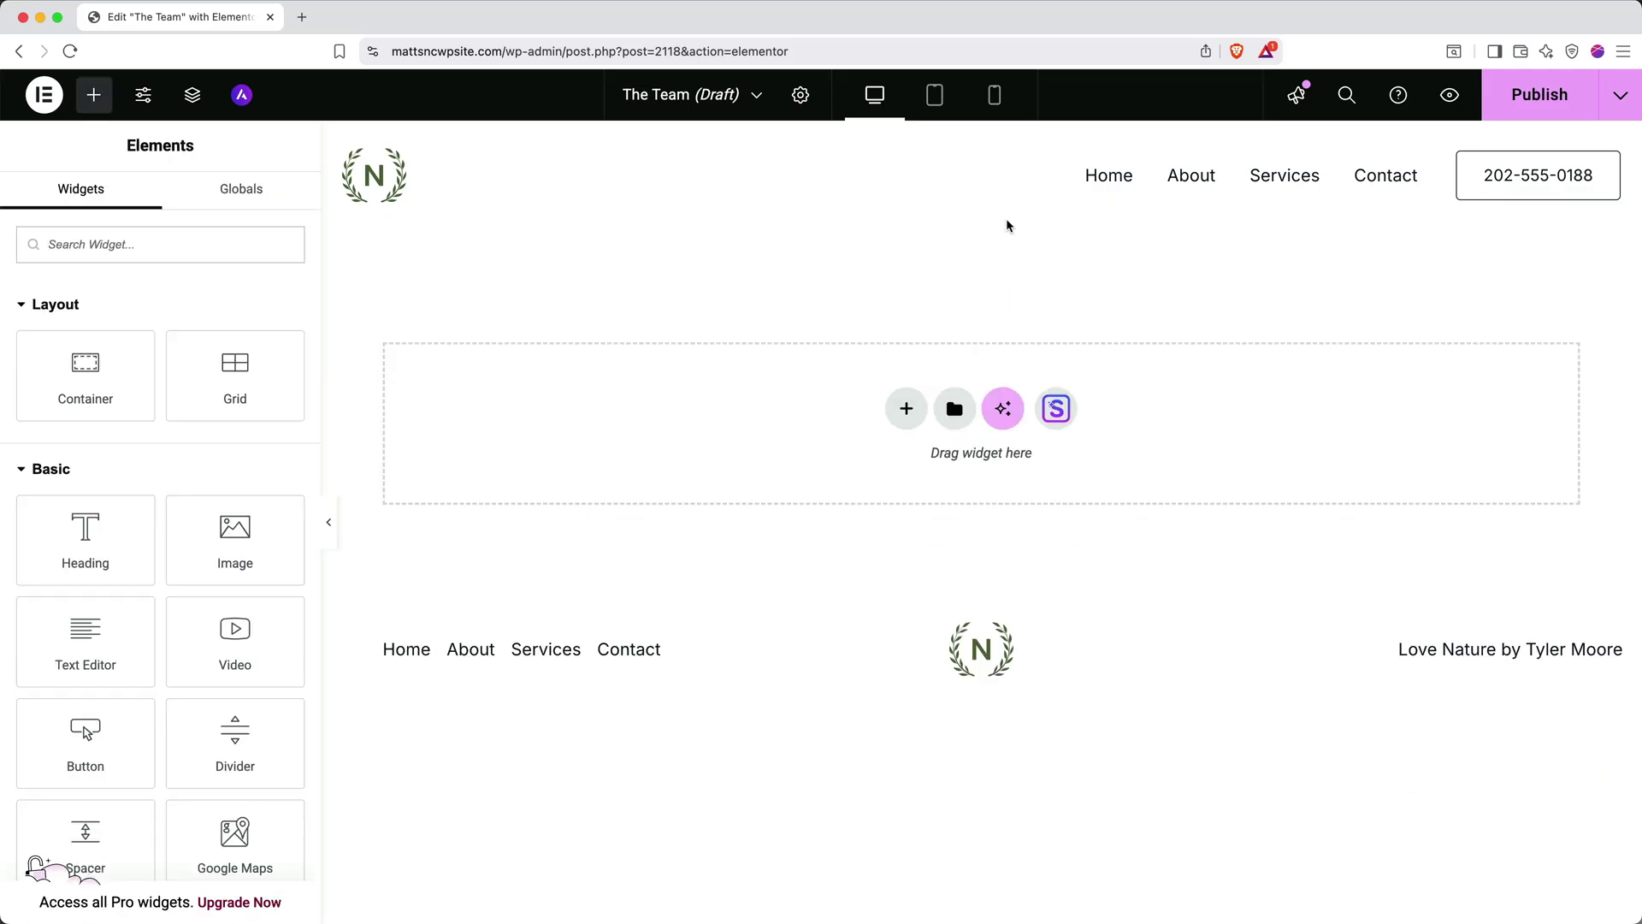
# Import the Love Nature 'about us' page template from the Starter Templates library
pyautogui.click(1057, 409)
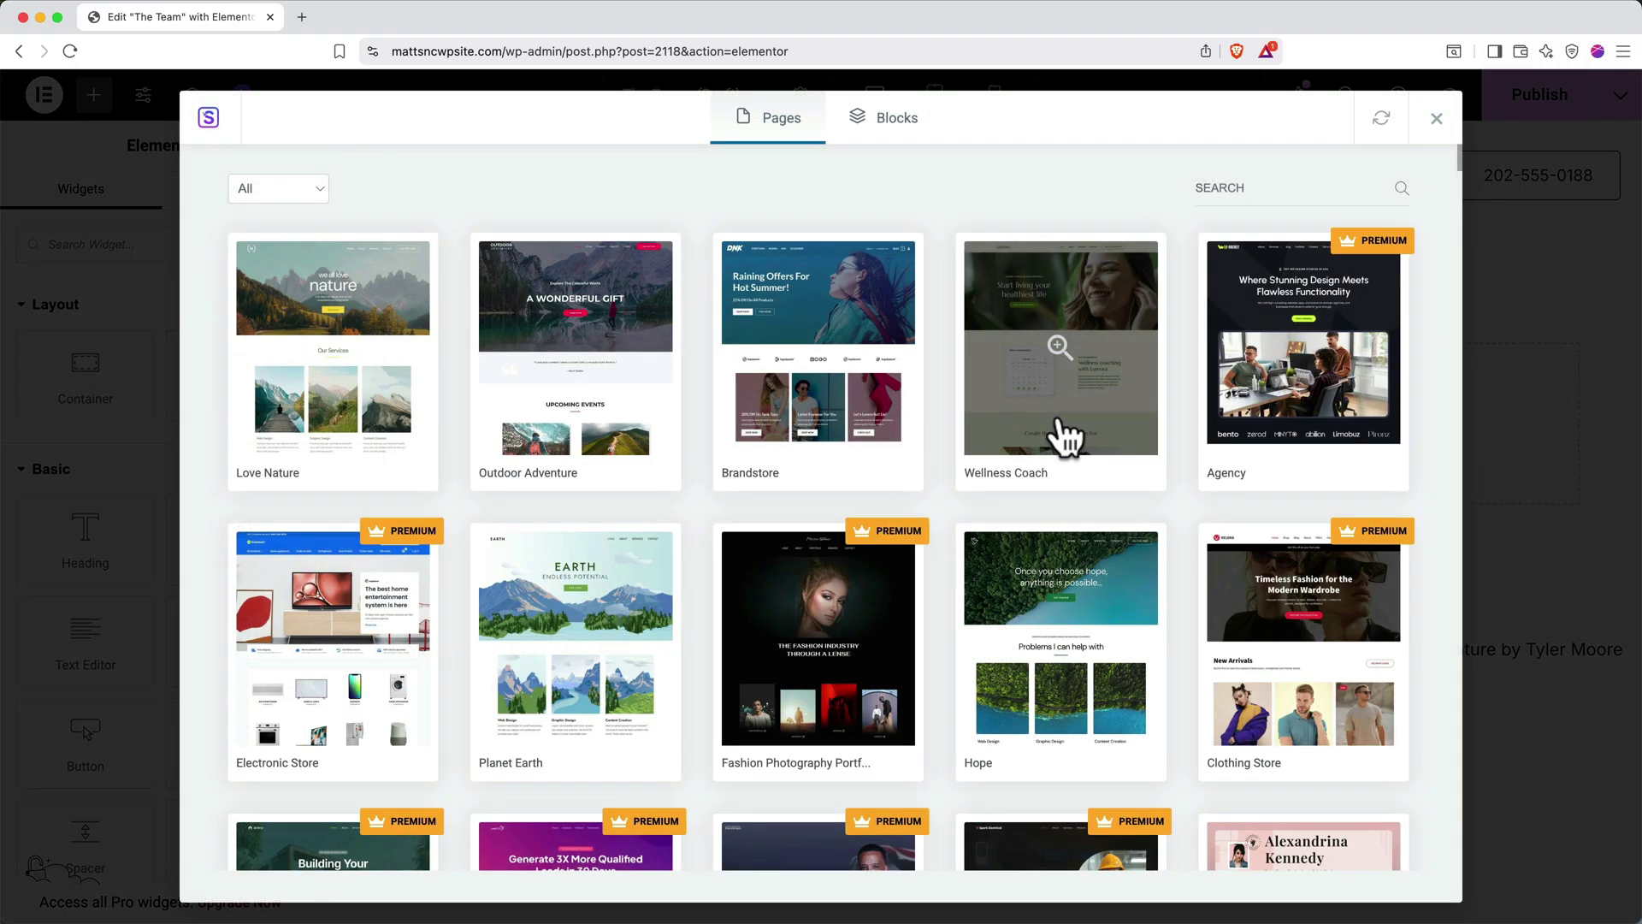
pyautogui.click(1032, 609)
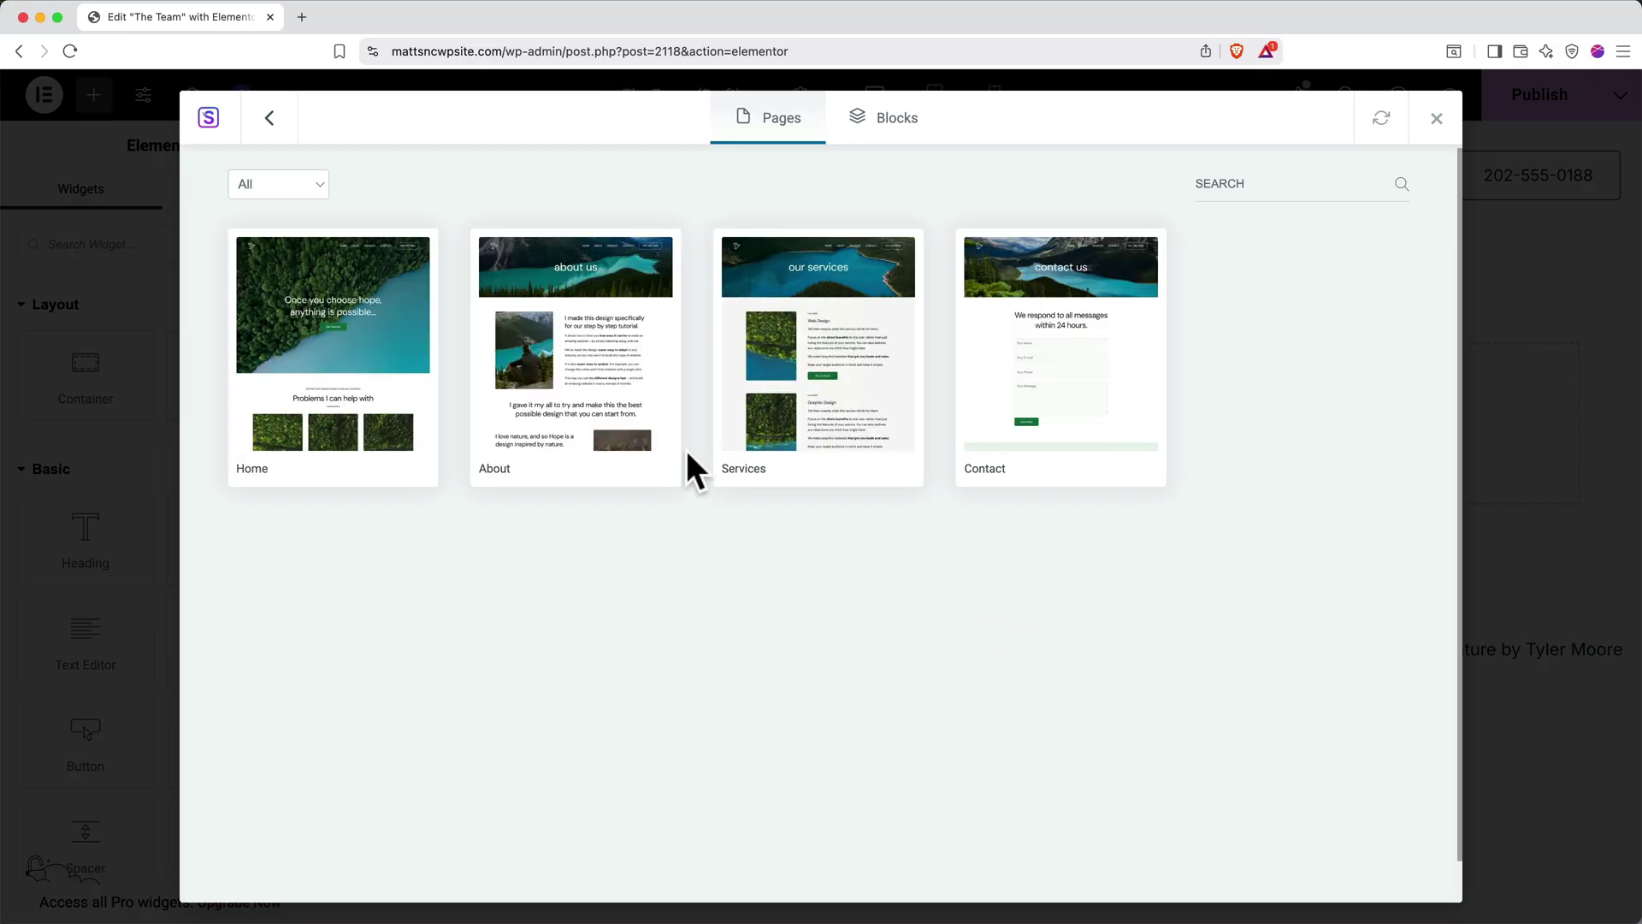
pyautogui.click(630, 371)
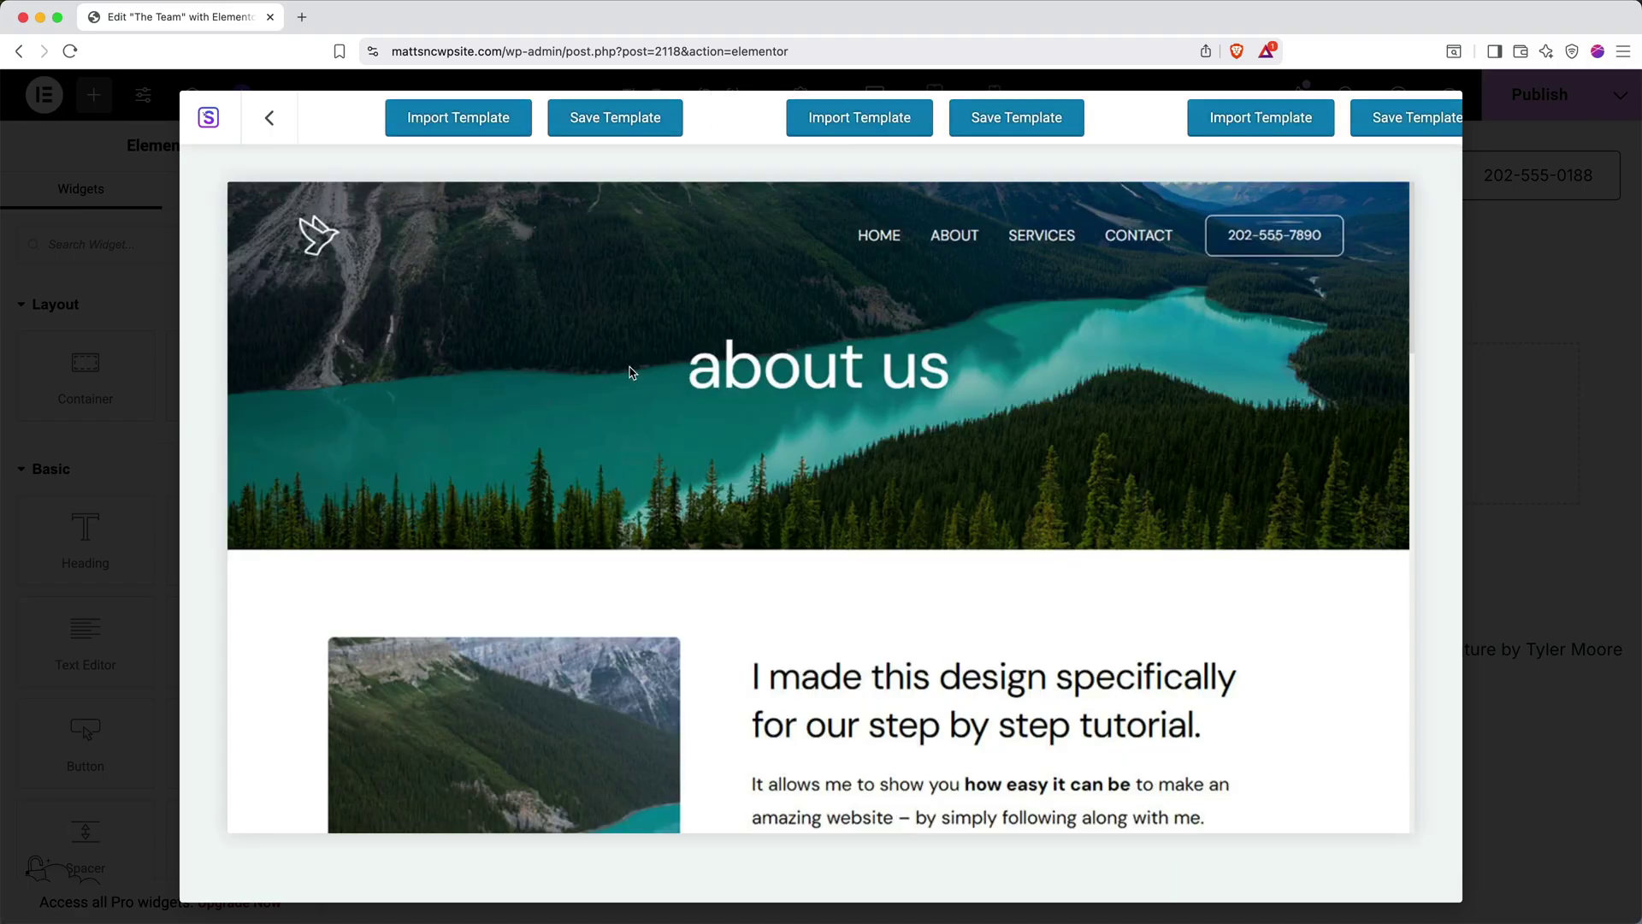
pyautogui.click(436, 135)
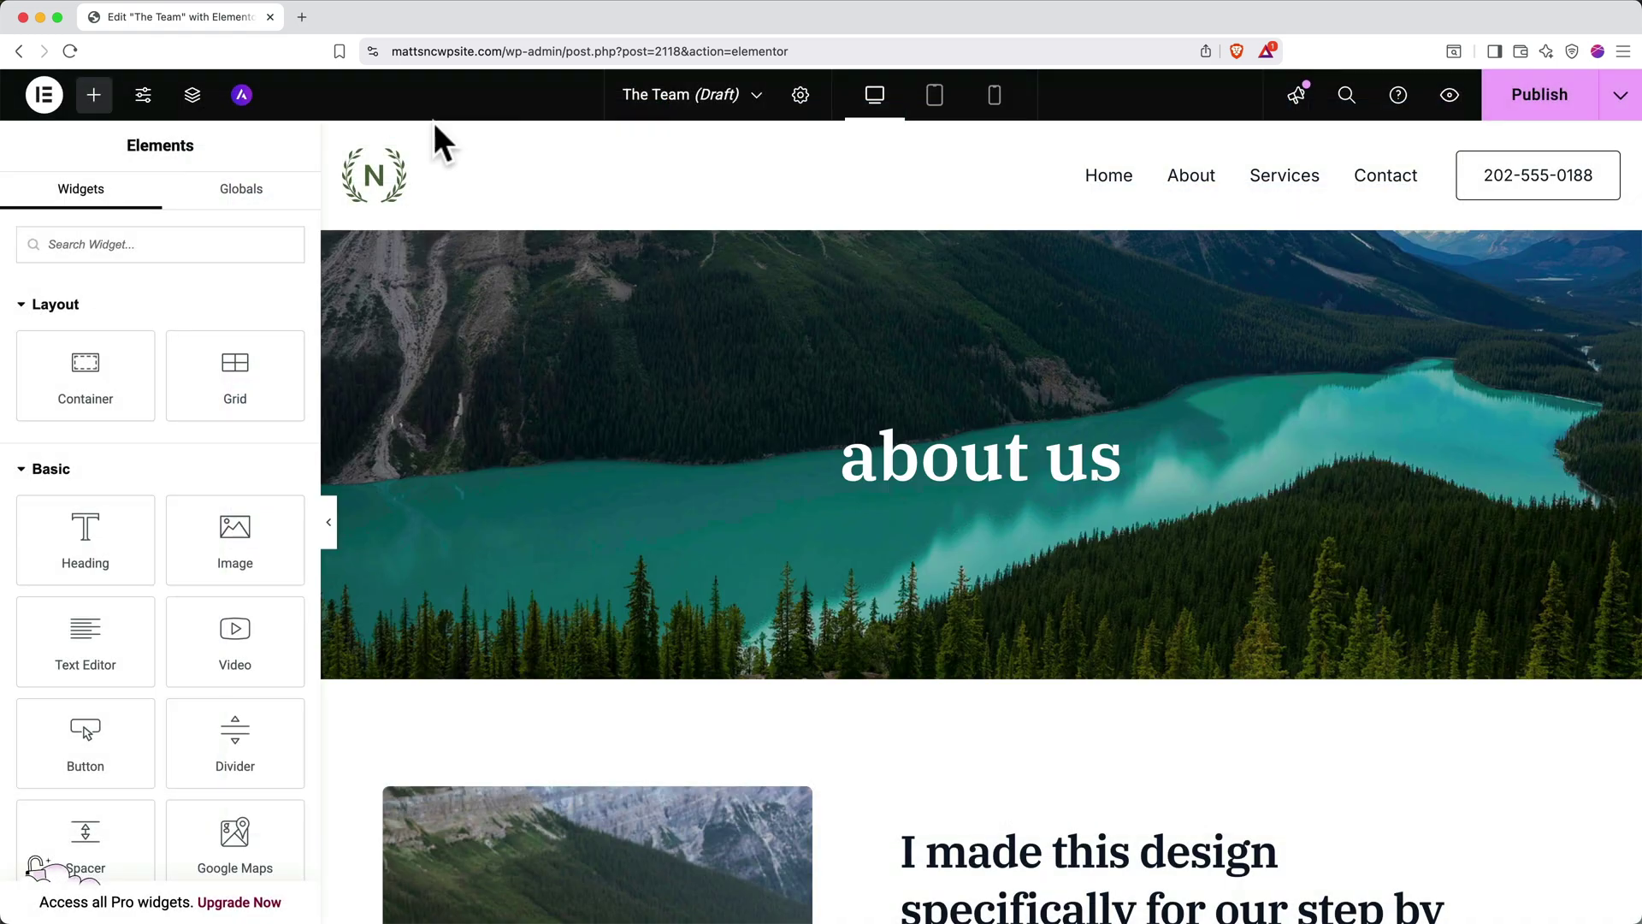
# Change the 'about us' hero heading to 'The Team' and publish the page
pyautogui.tripleClick(911, 450)
pyautogui.write('The Team')
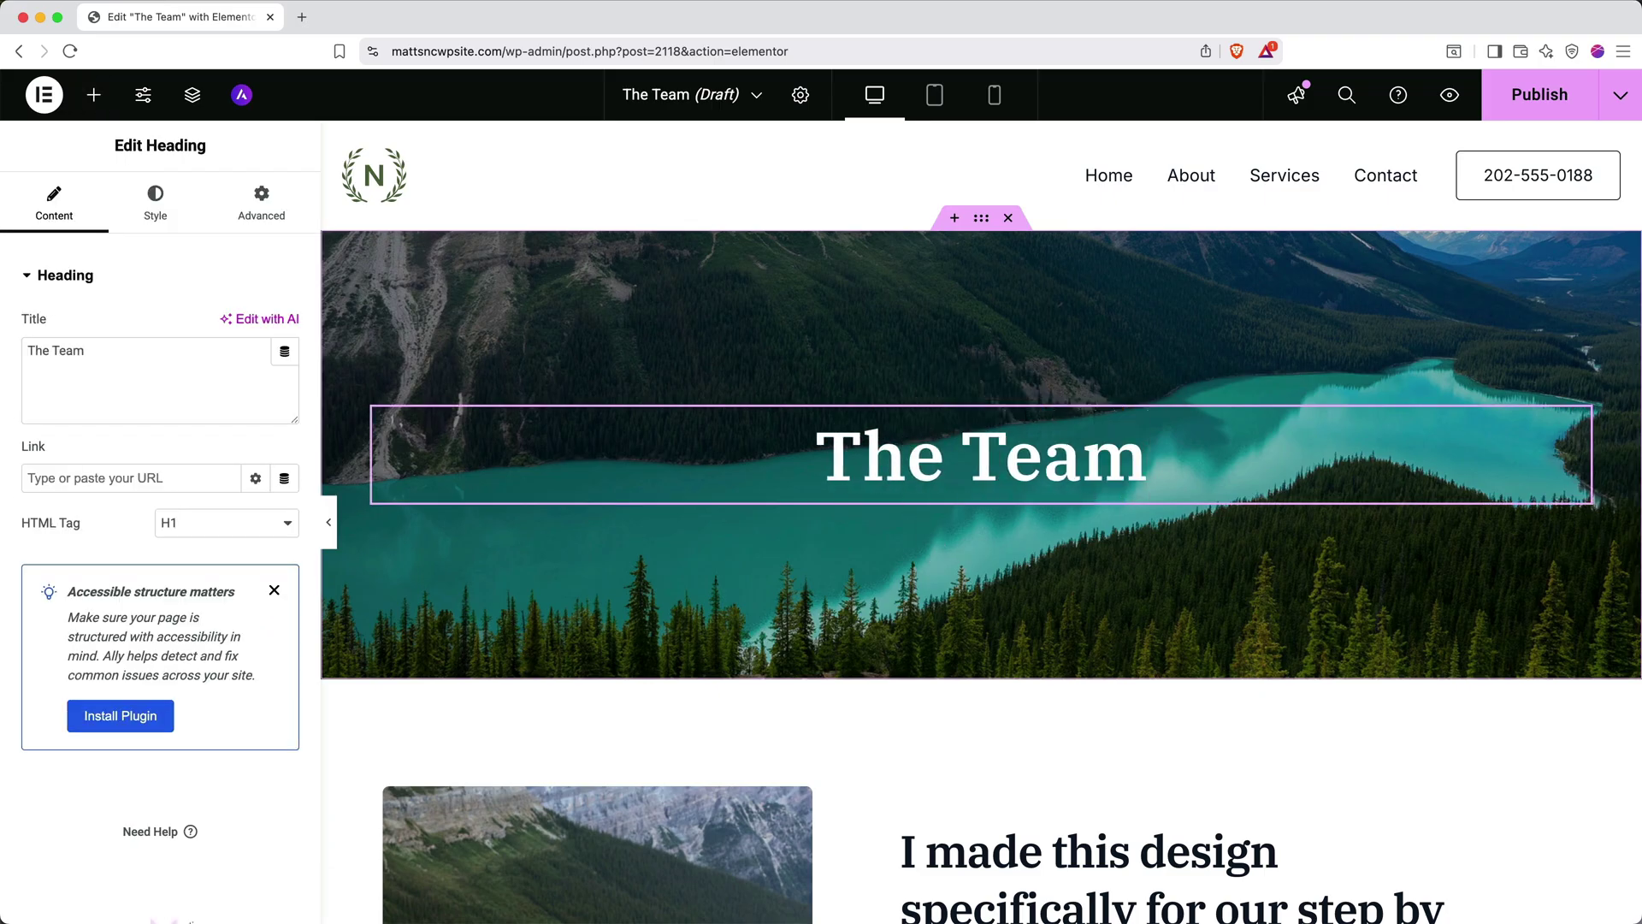
pyautogui.click(94, 94)
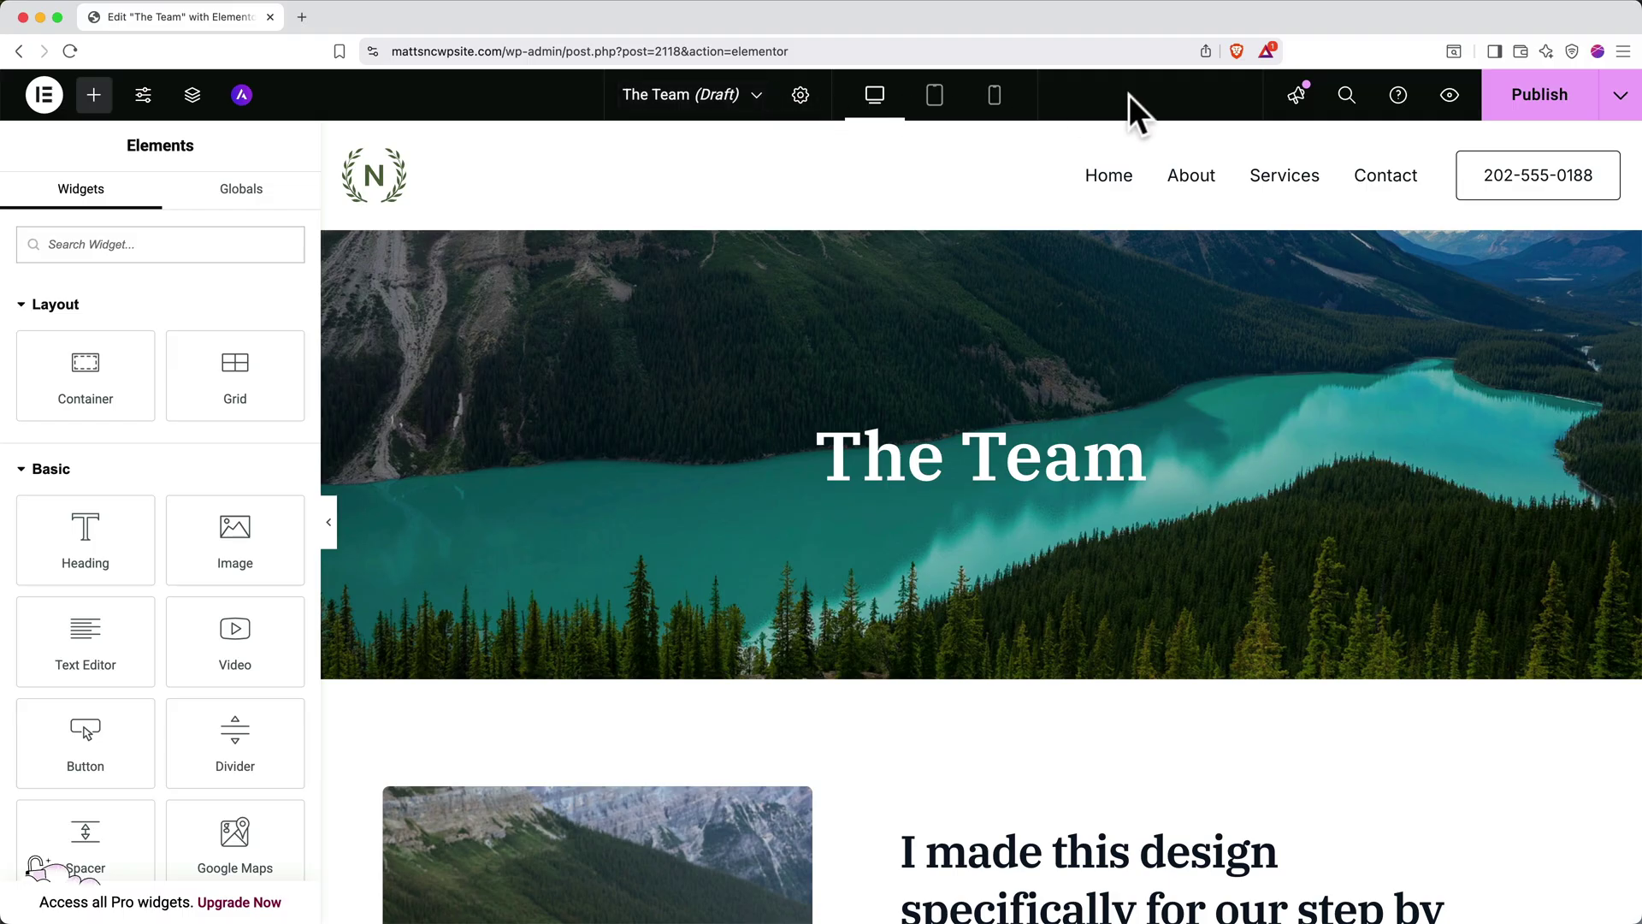
pyautogui.click(1510, 101)
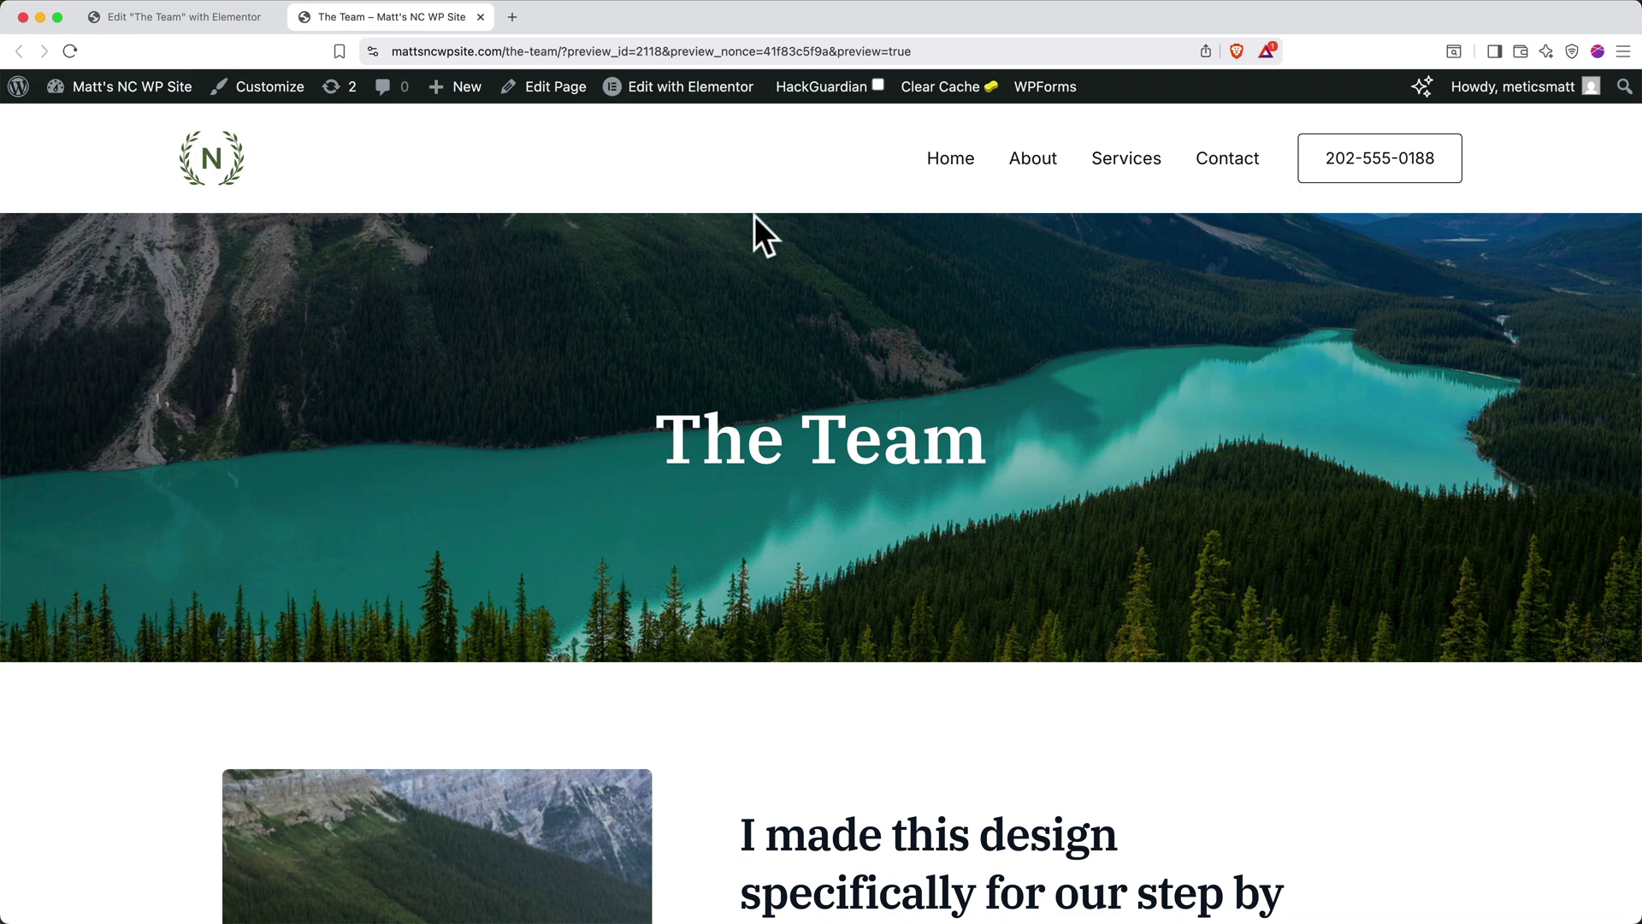
# Add The Team page as a new item in the Main Menu
pyautogui.click(257, 100)
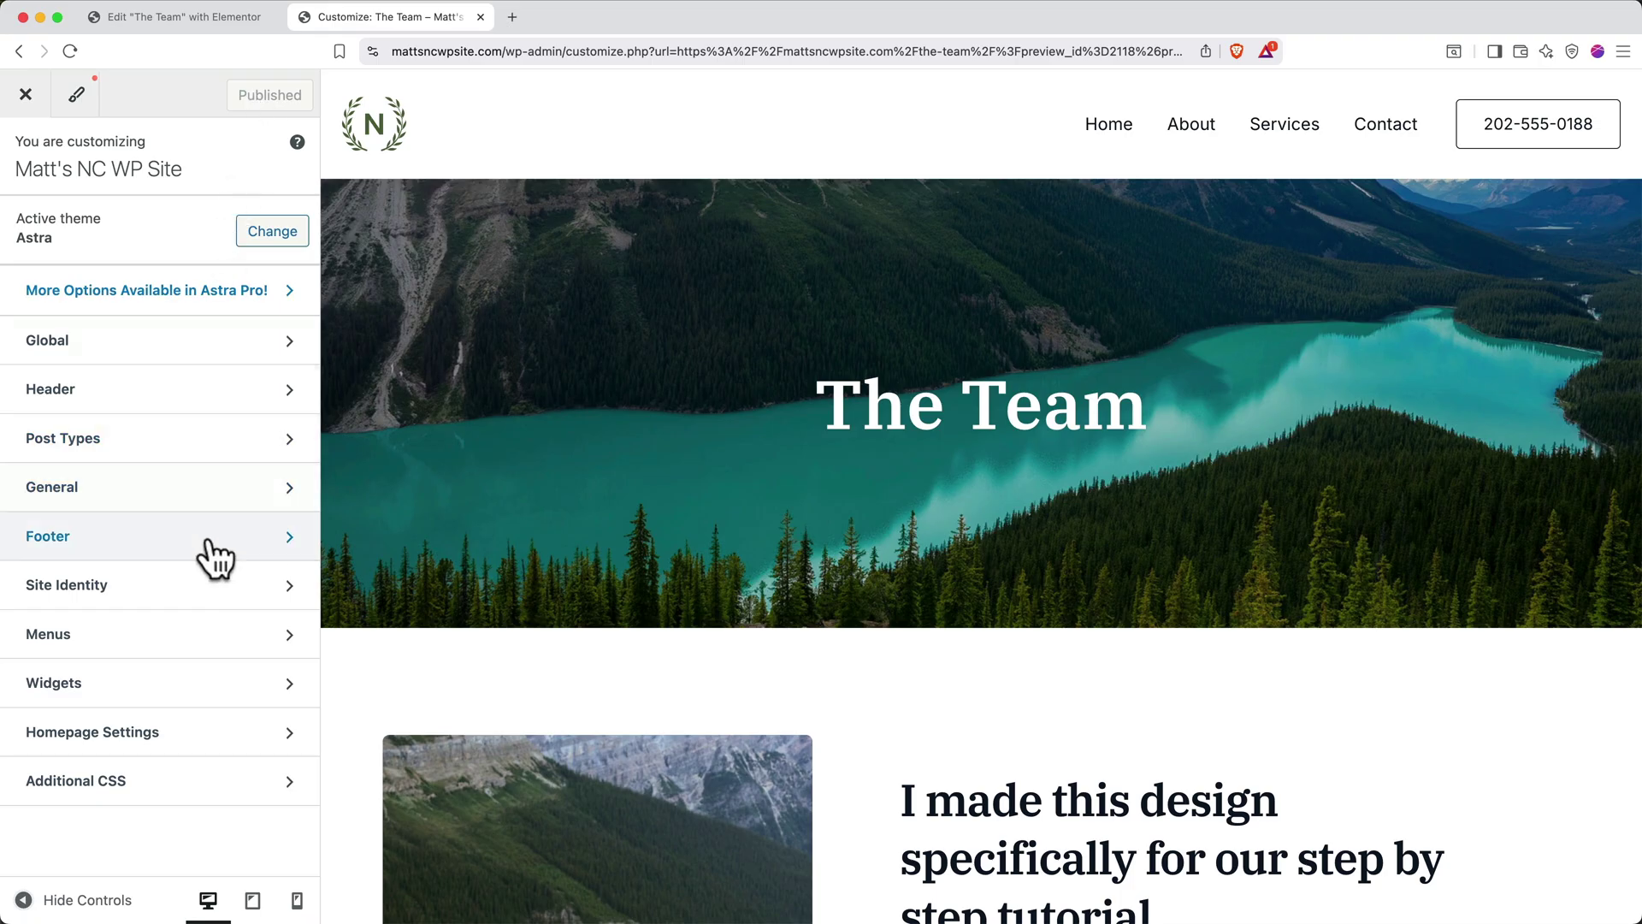
pyautogui.click(232, 634)
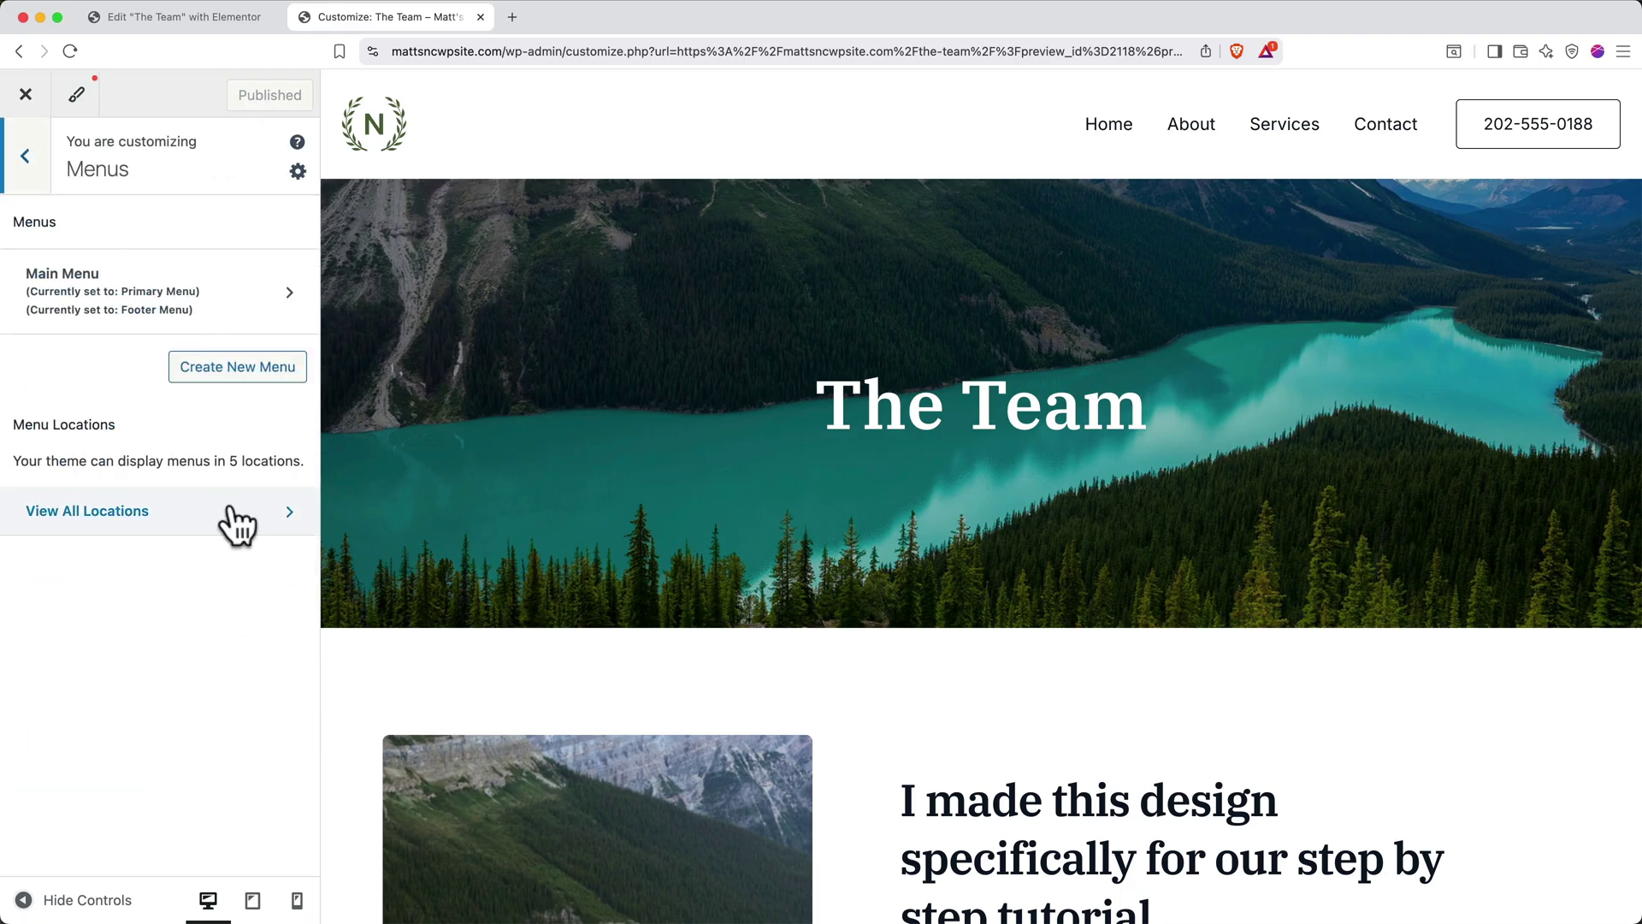
pyautogui.click(260, 309)
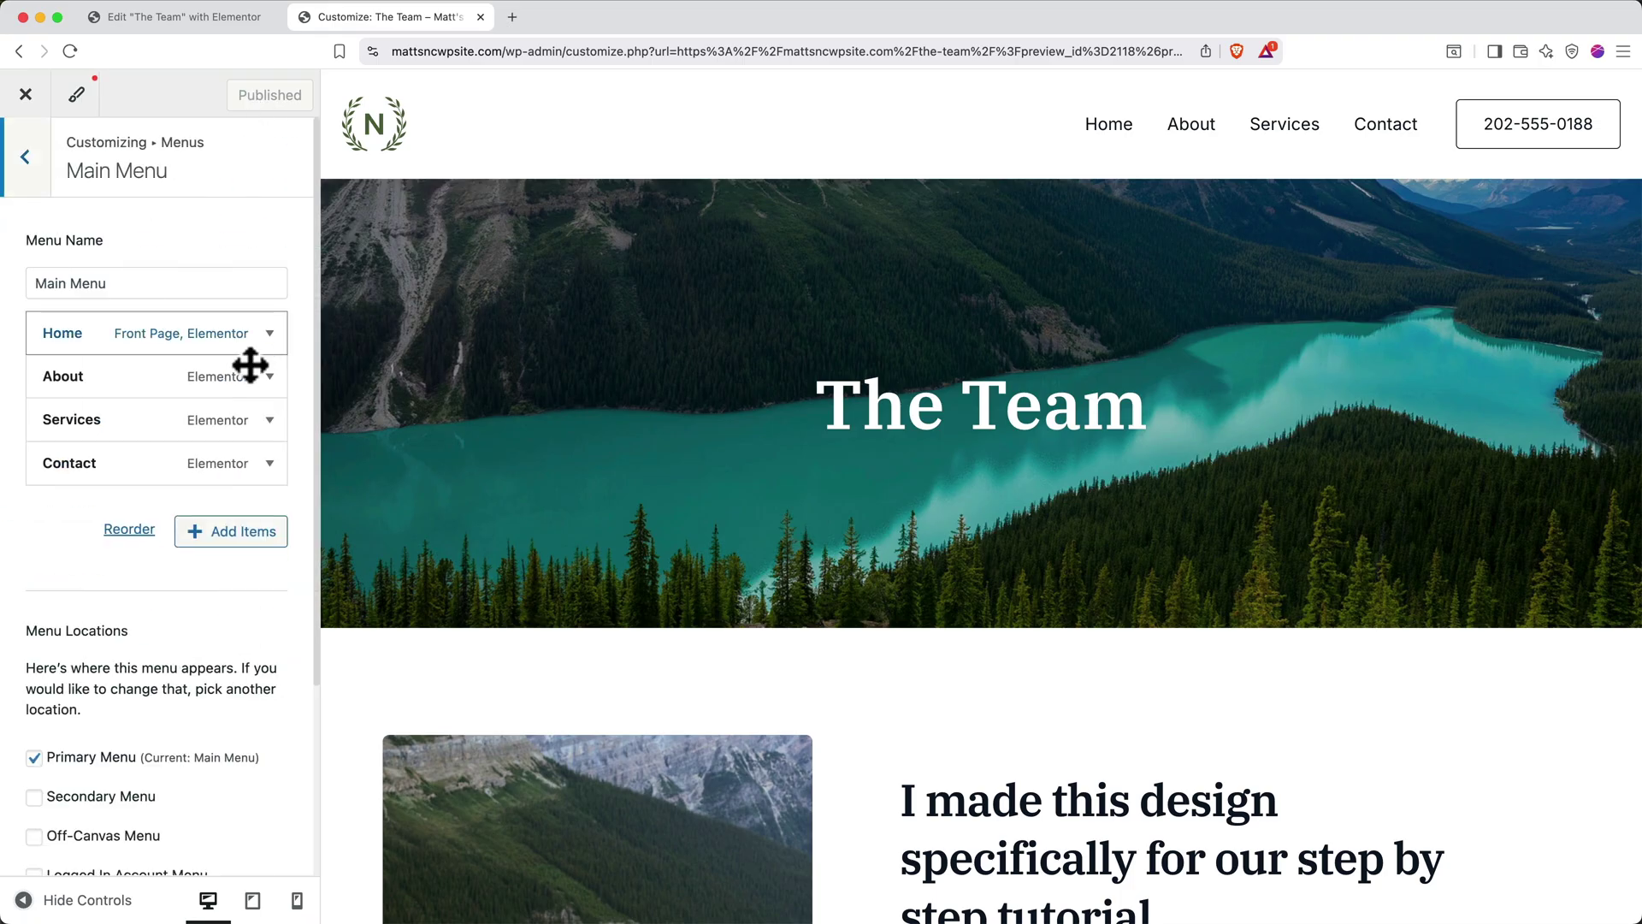
pyautogui.click(227, 531)
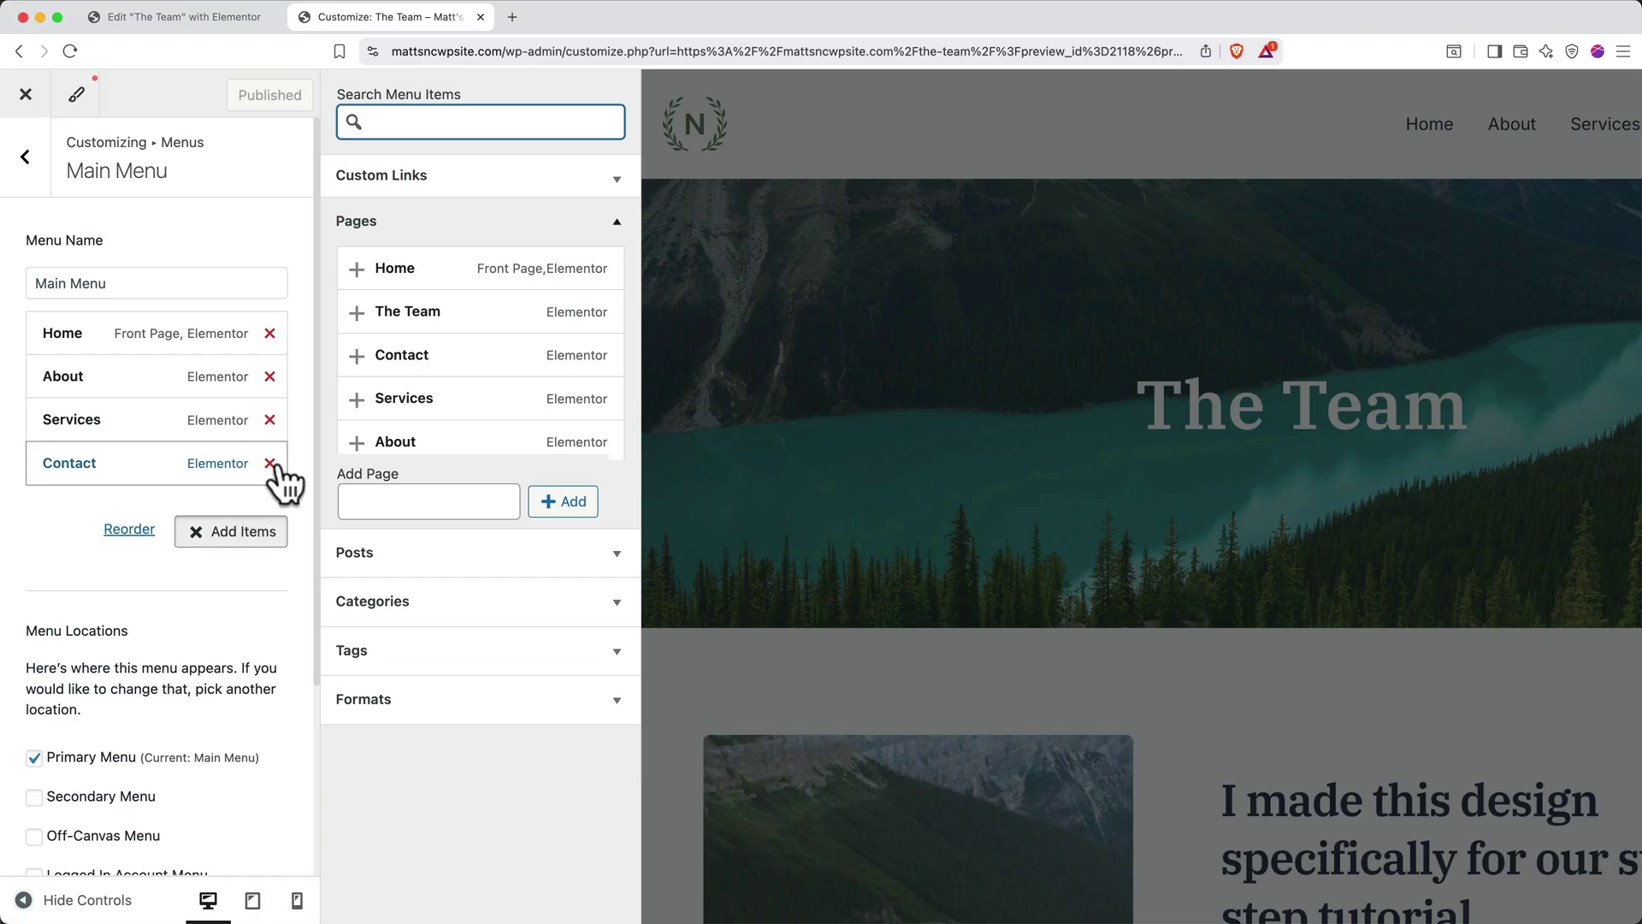
pyautogui.click(356, 313)
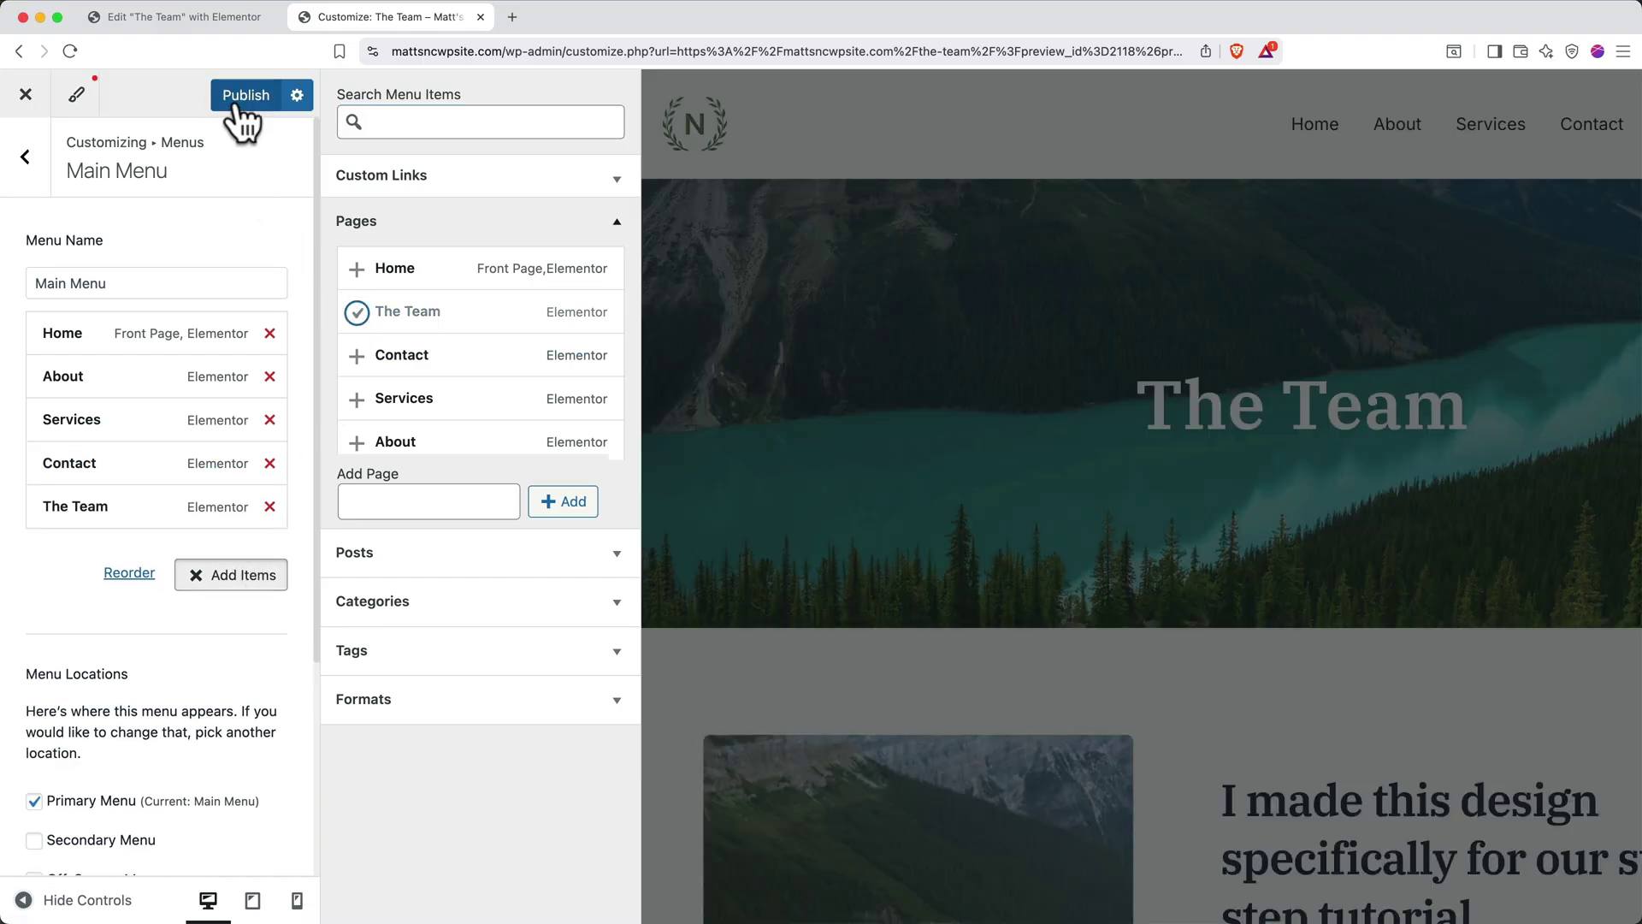
pyautogui.click(238, 98)
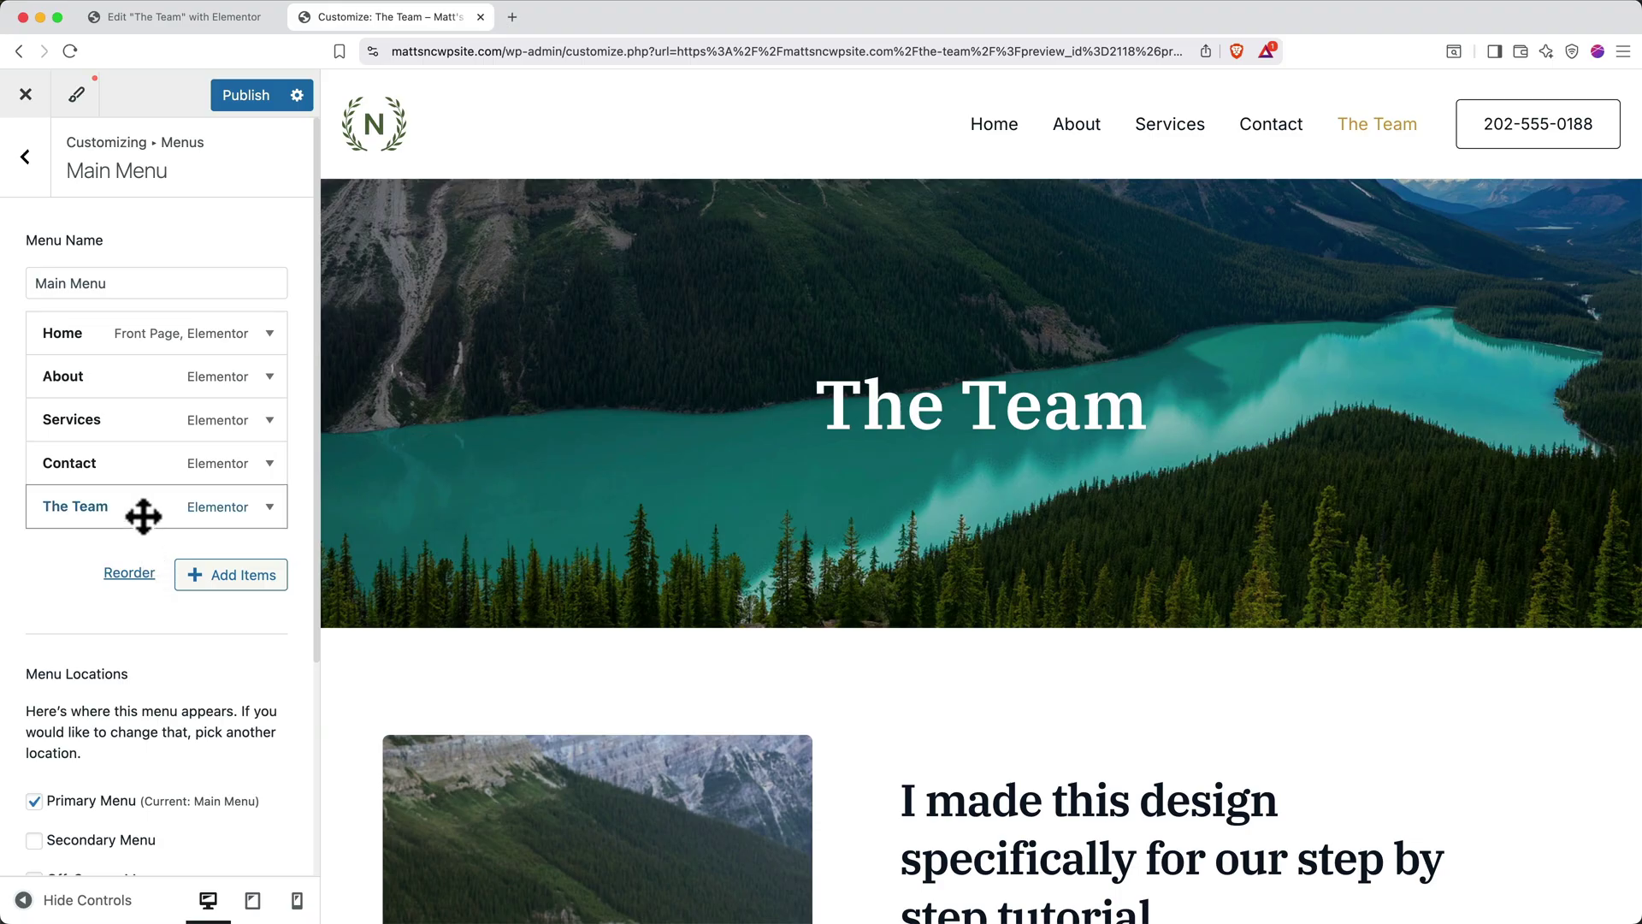
# Move The Team directly below Home and publish the menu
pyautogui.moveTo(143, 516); pyautogui.dragTo(104, 378)
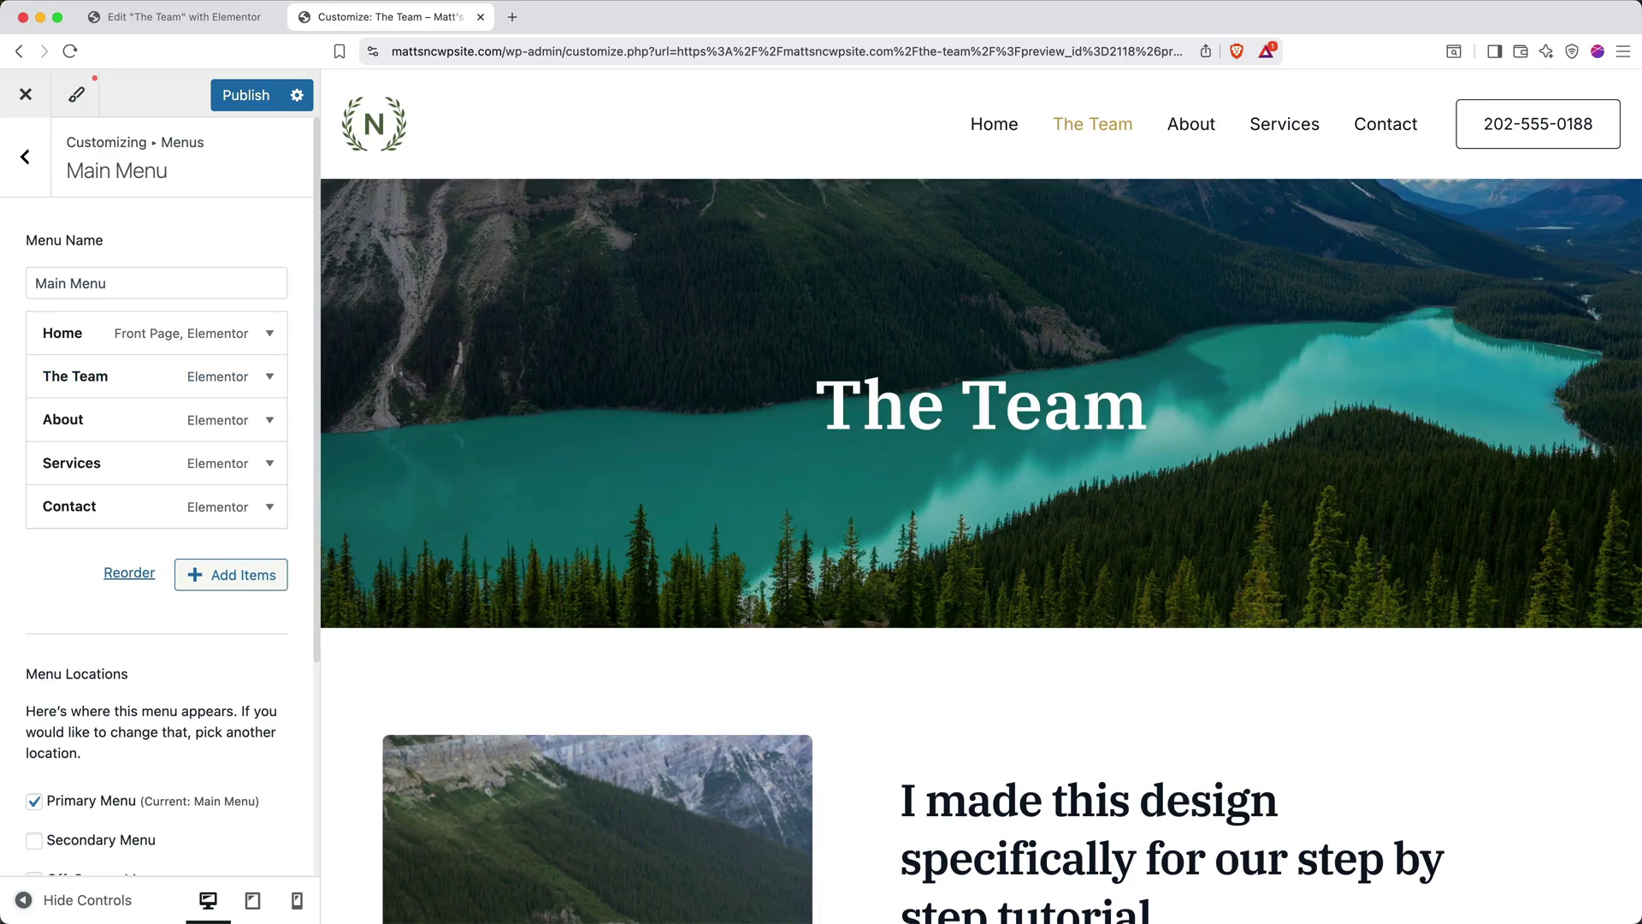
pyautogui.click(248, 101)
pyautogui.click(31, 159)
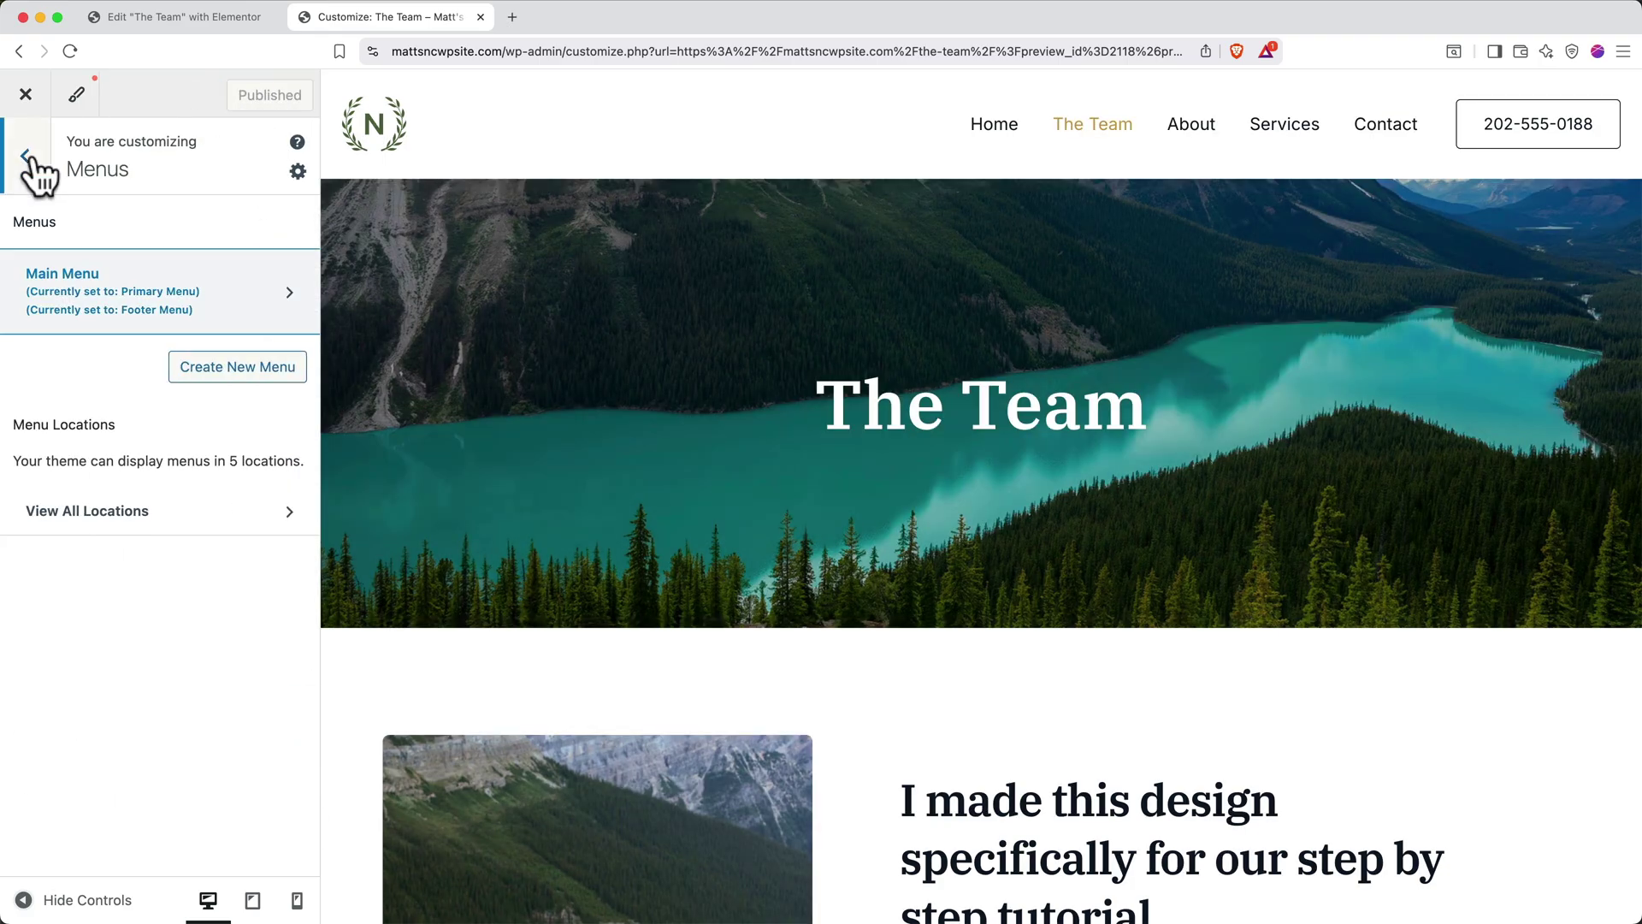
pyautogui.click(31, 157)
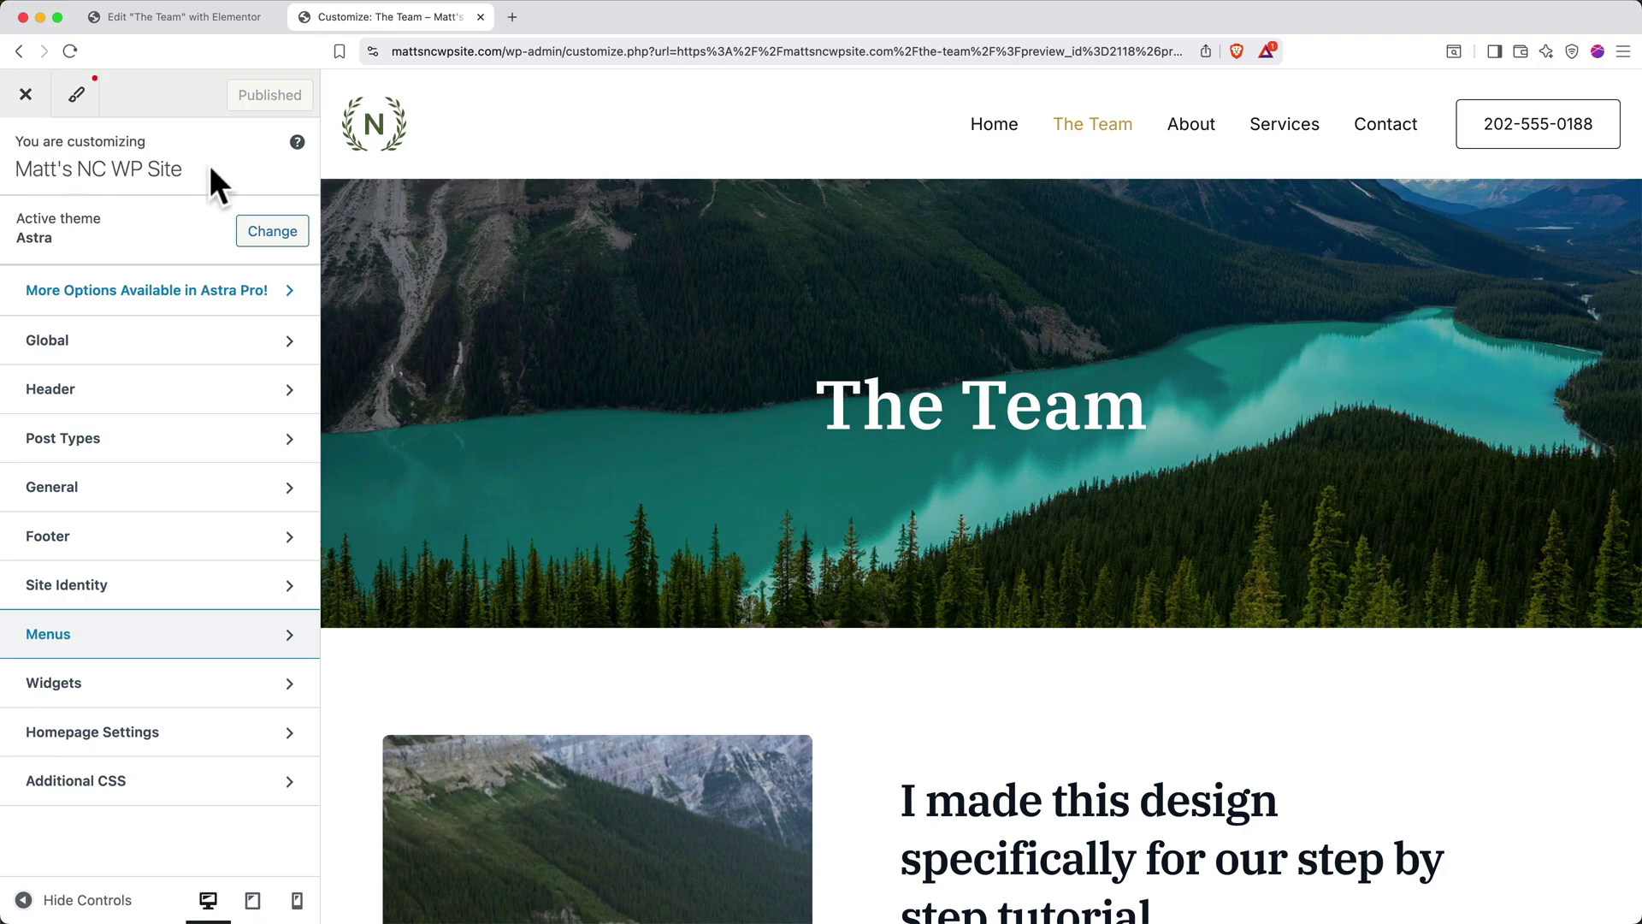
# Set the uncropped MATT mountain image as the site logo and widen it to 82 px
pyautogui.click(85, 392)
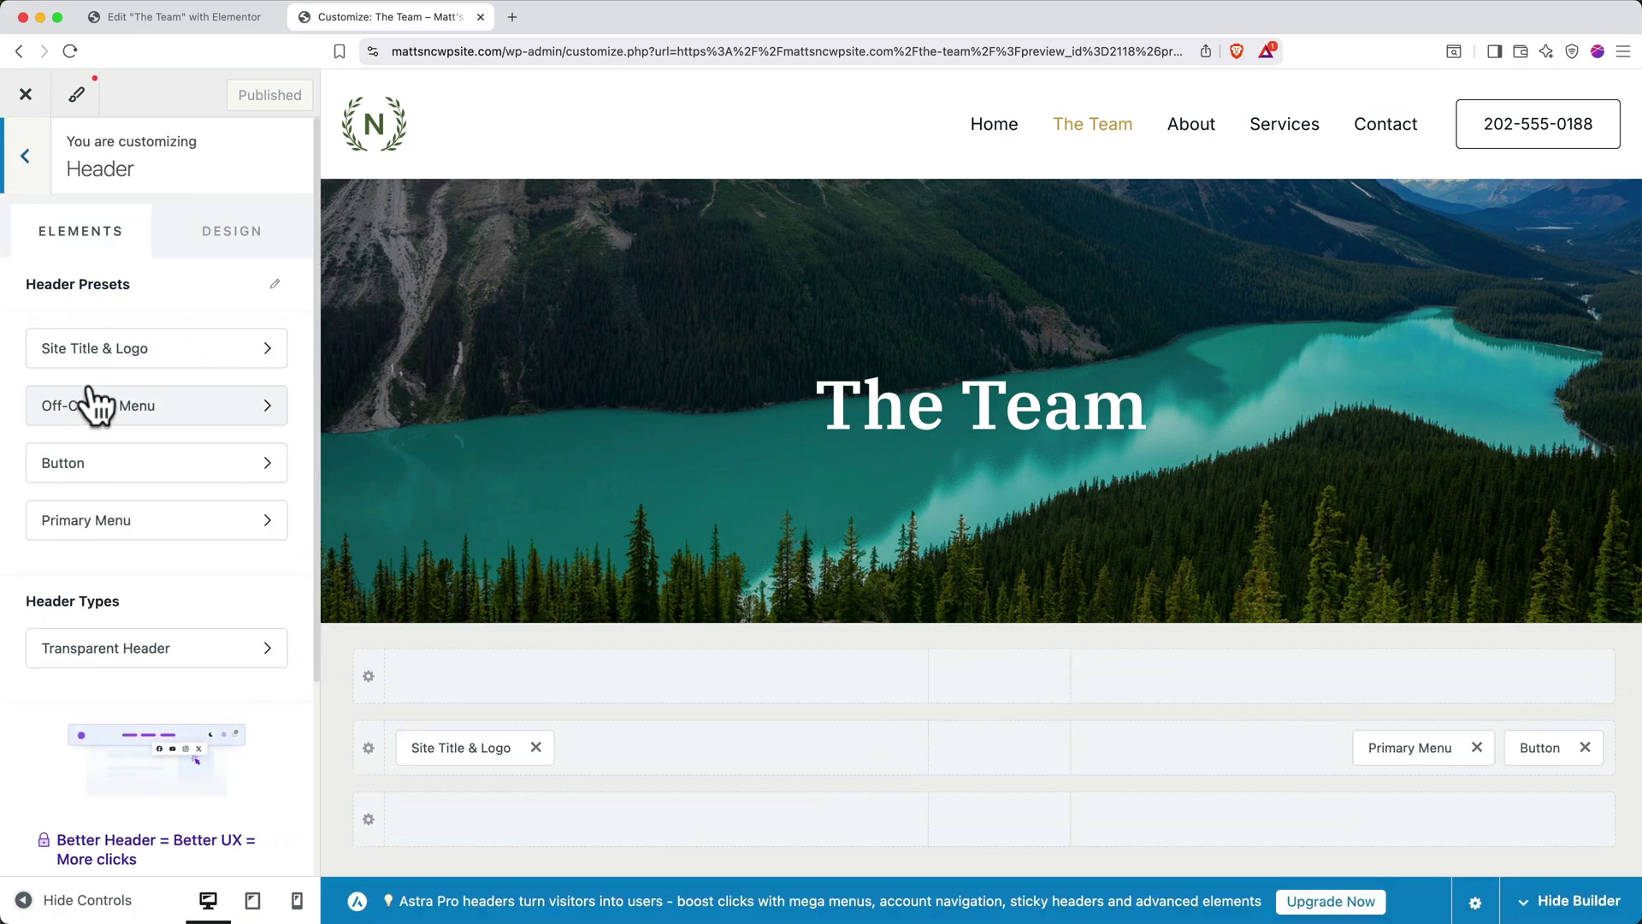
pyautogui.click(200, 349)
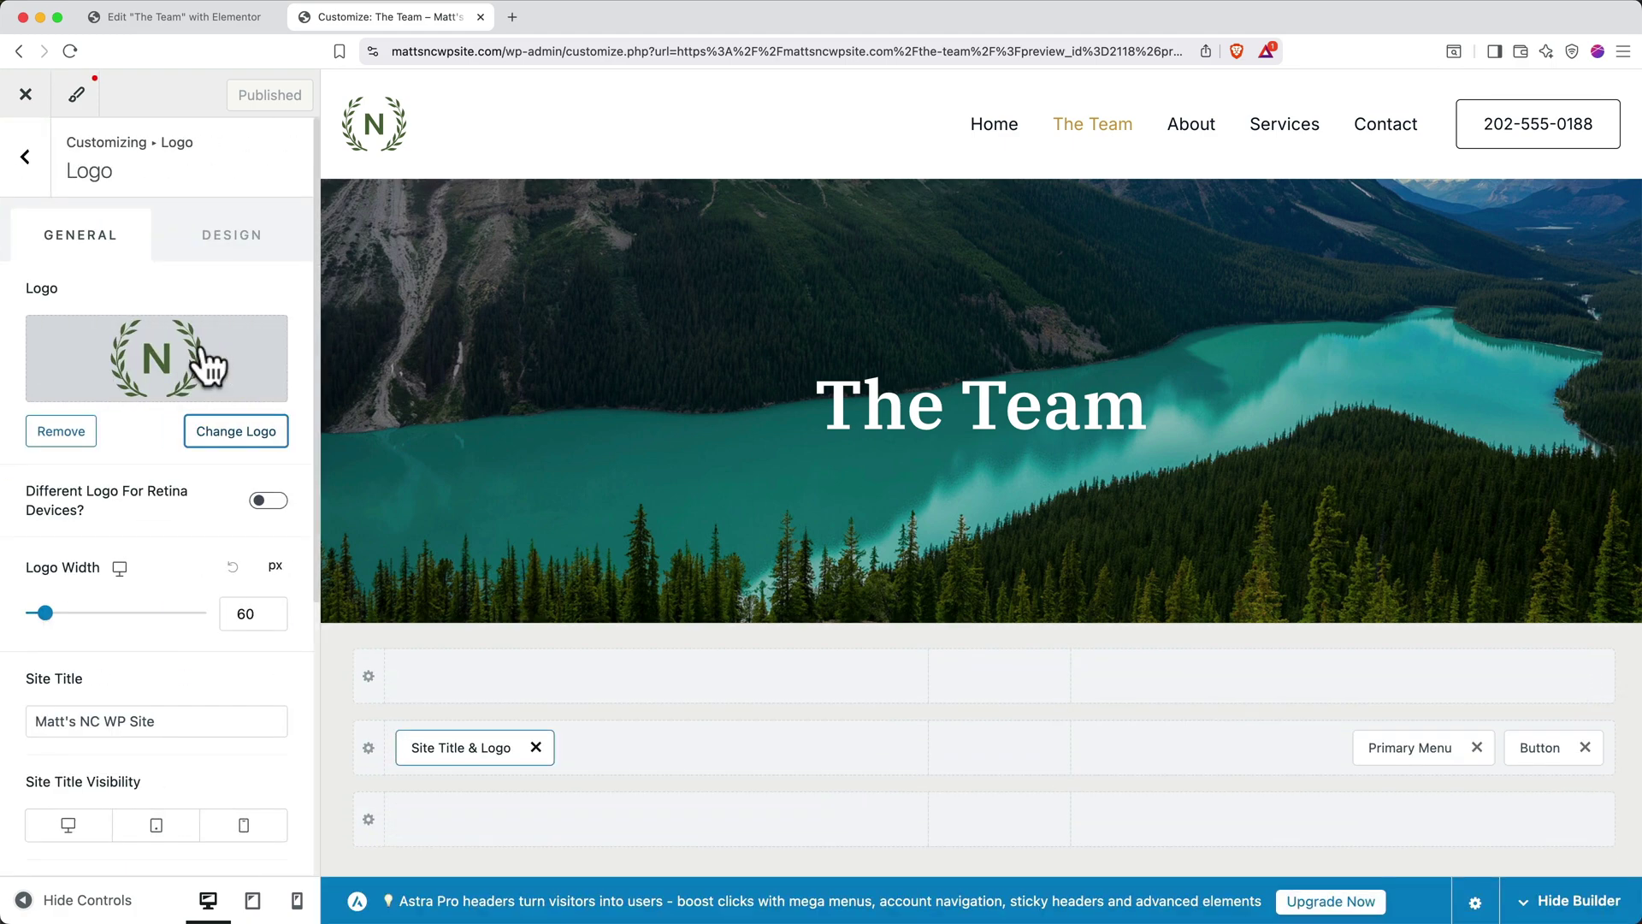
pyautogui.click(233, 431)
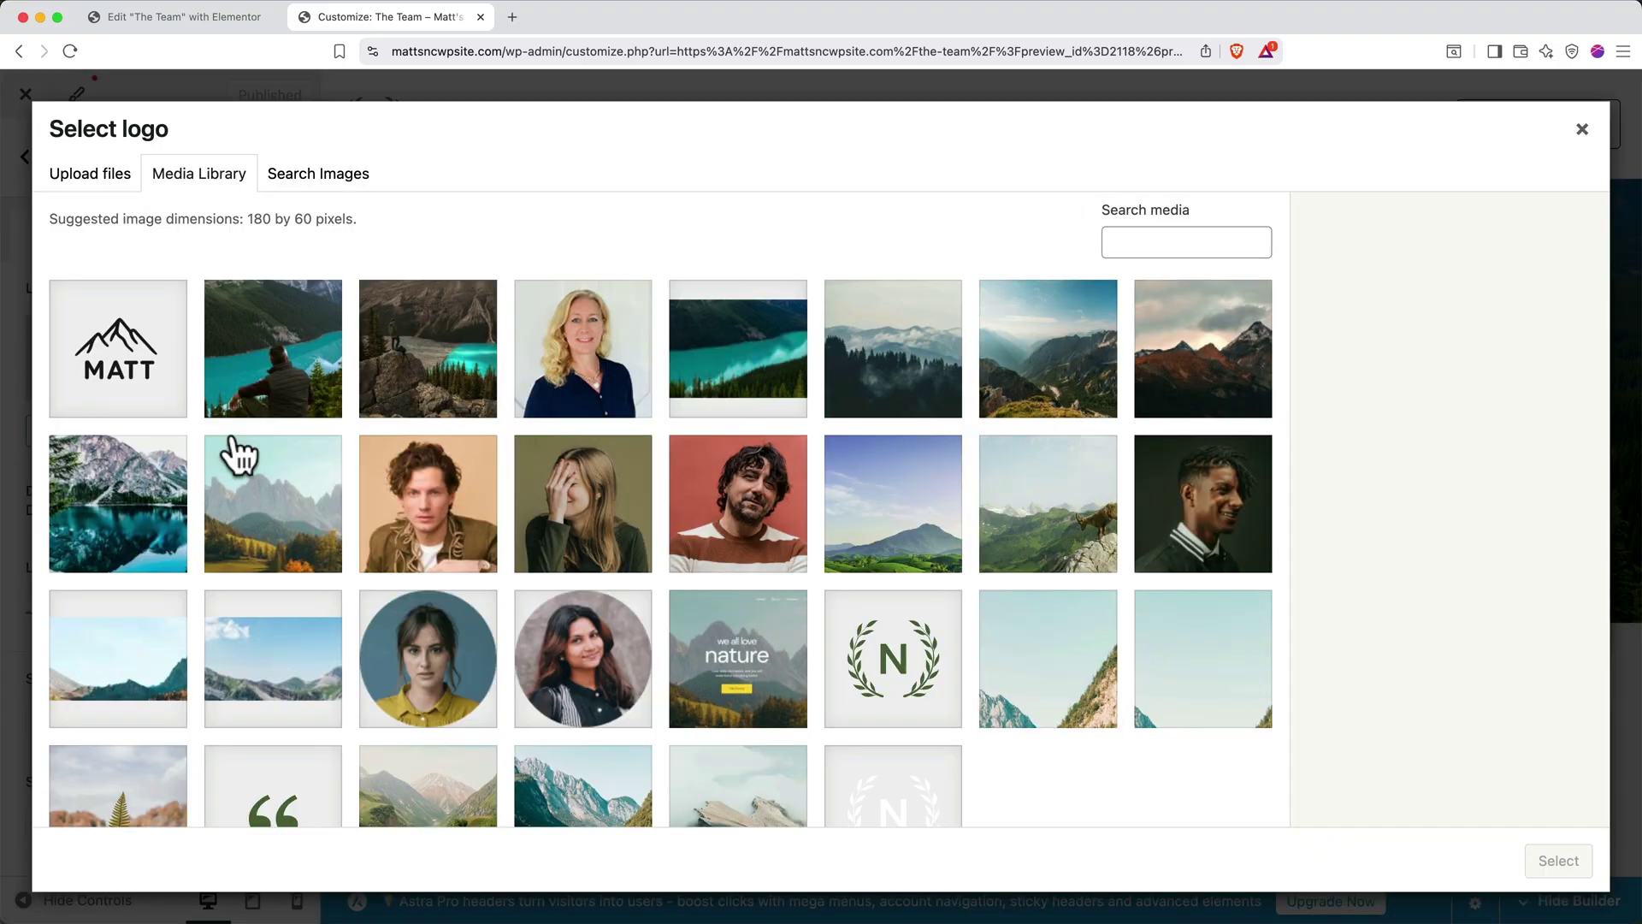
pyautogui.click(147, 377)
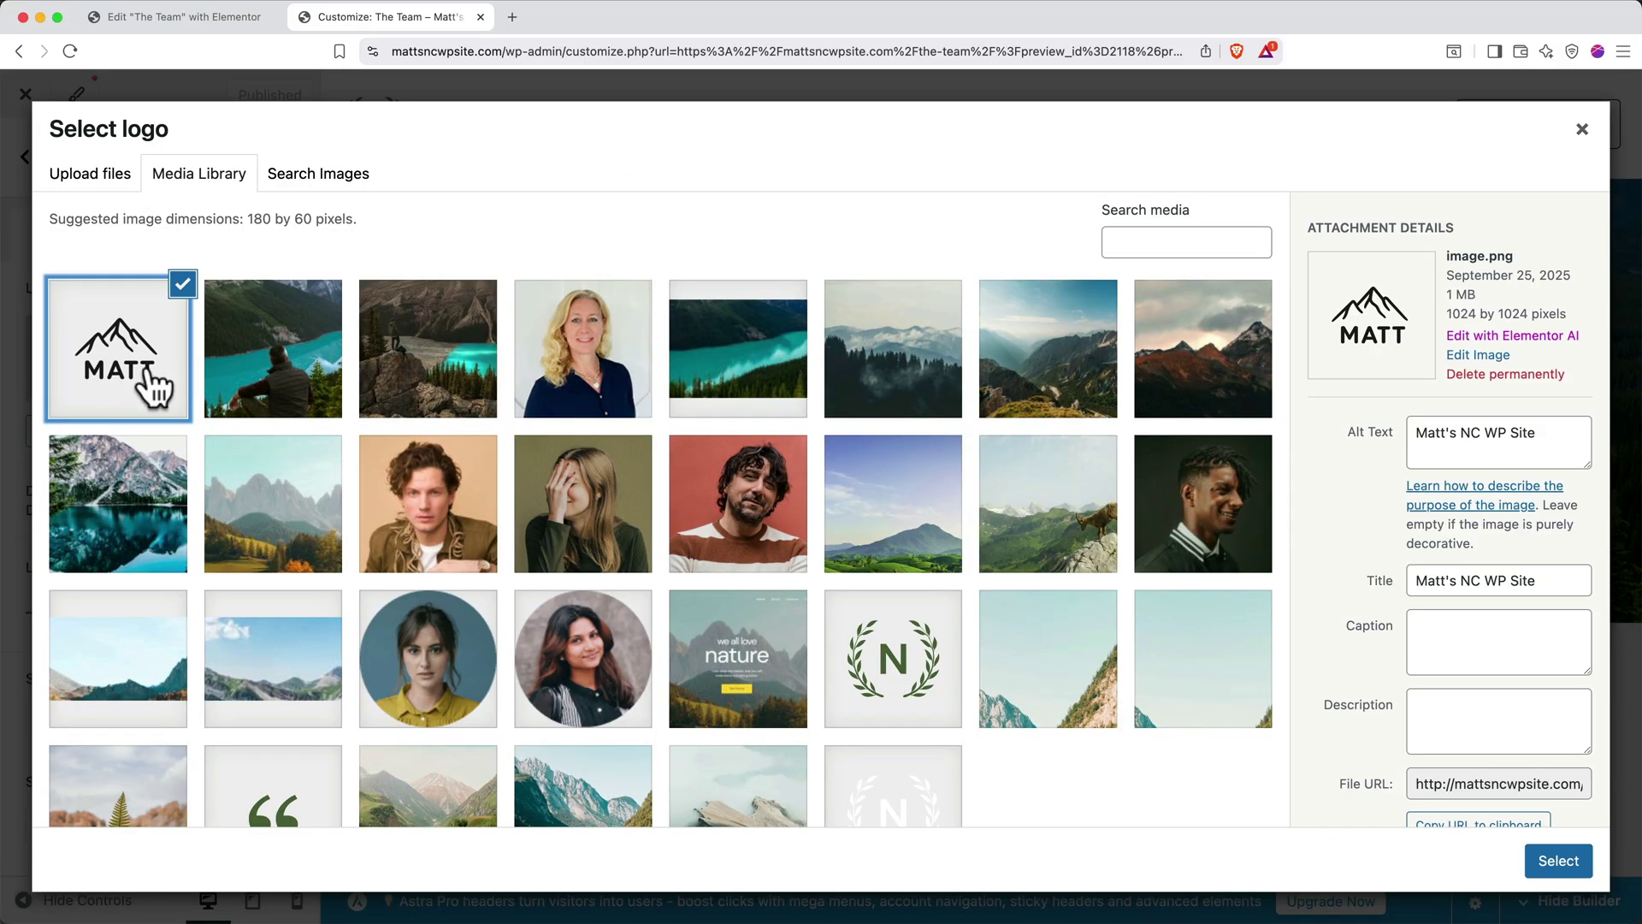
pyautogui.click(1539, 858)
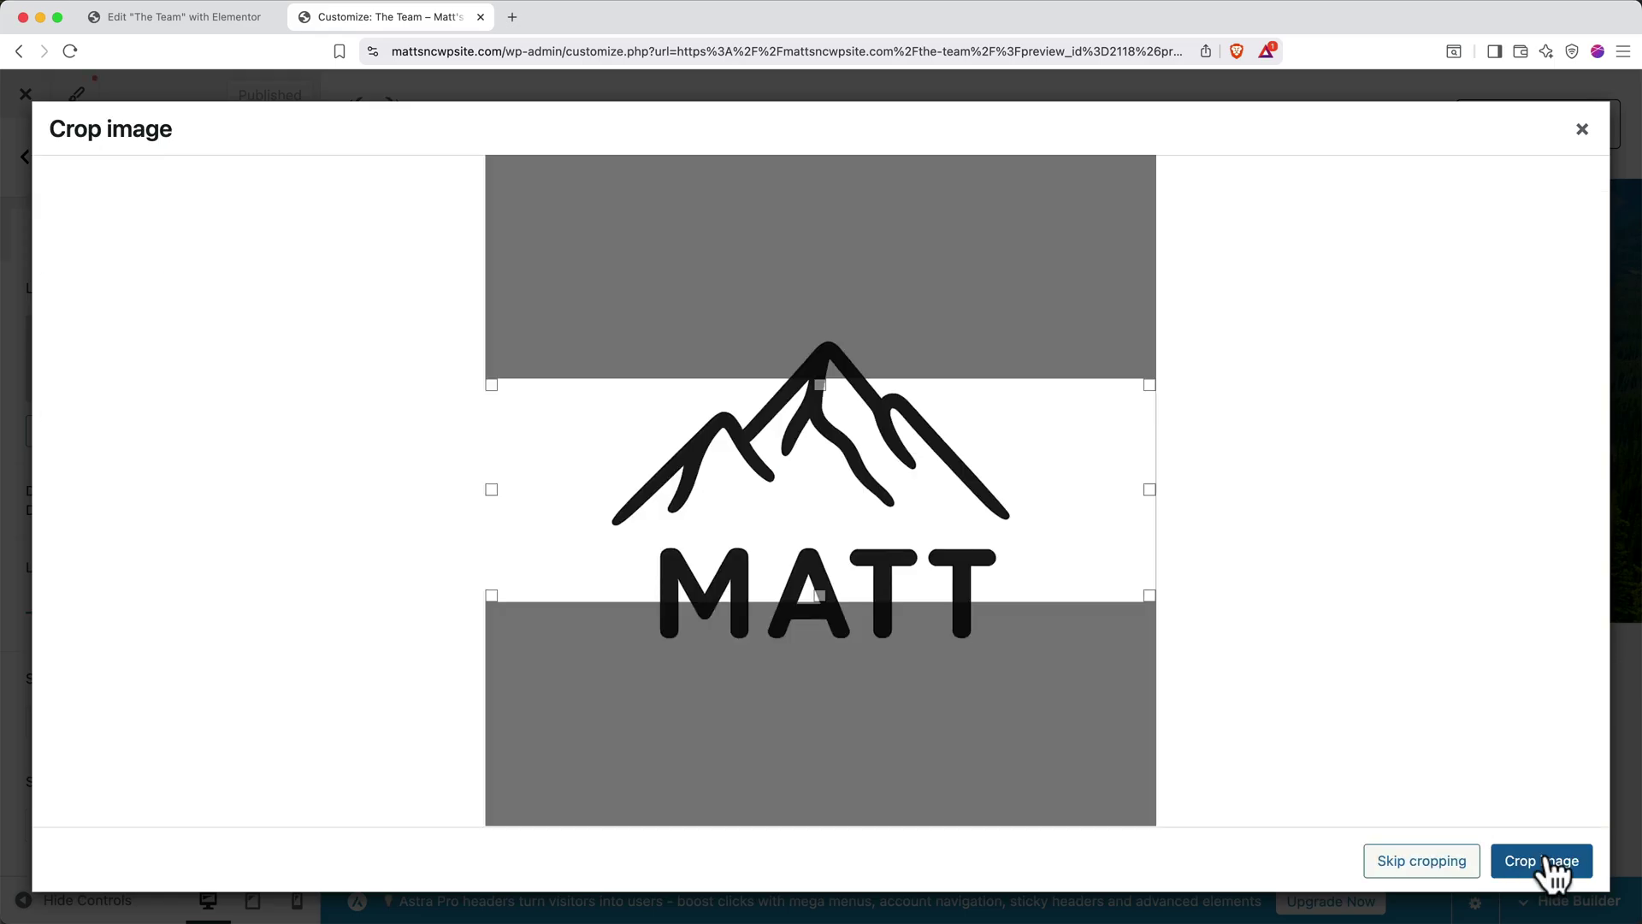
pyautogui.click(1441, 877)
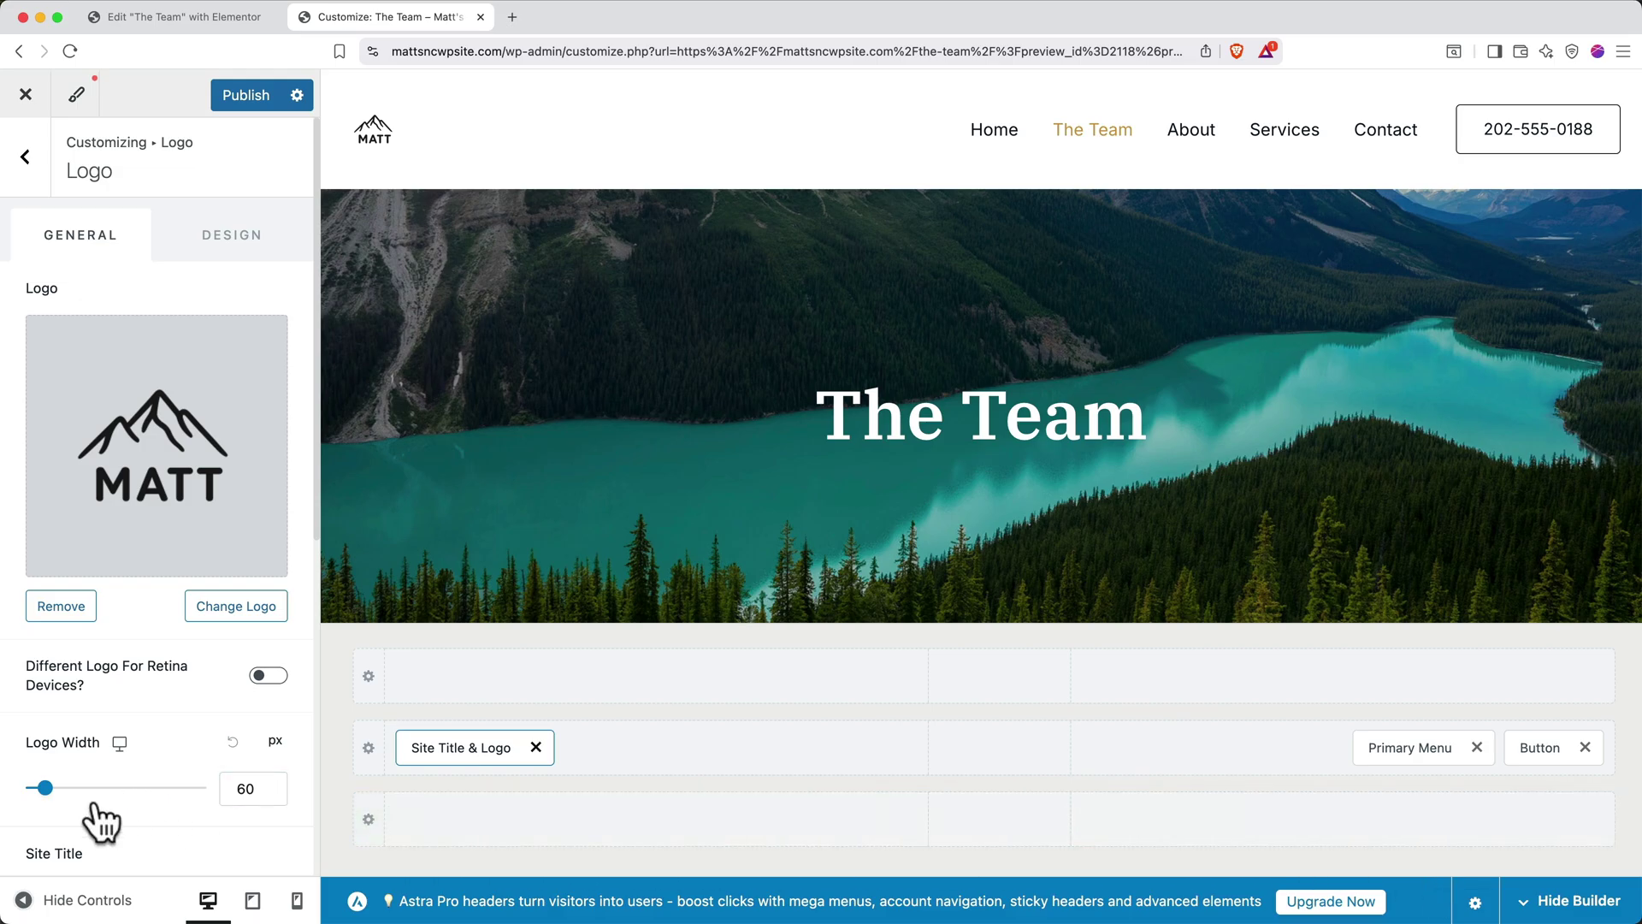
pyautogui.moveTo(47, 791)
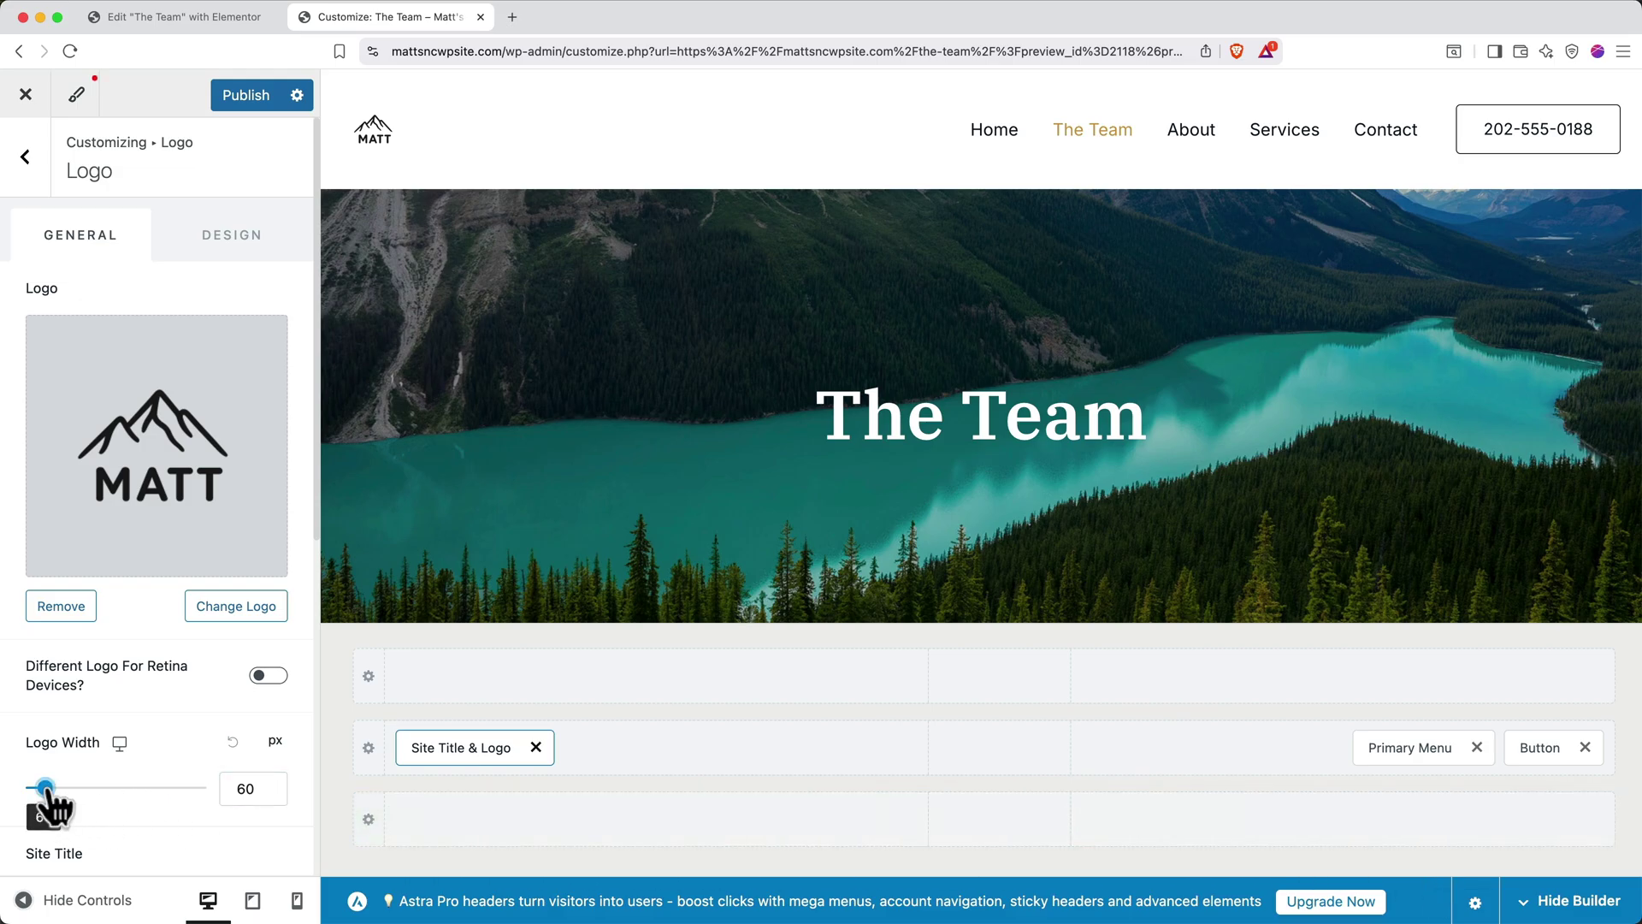
pyautogui.moveTo(47, 791); pyautogui.dragTo(52, 786)
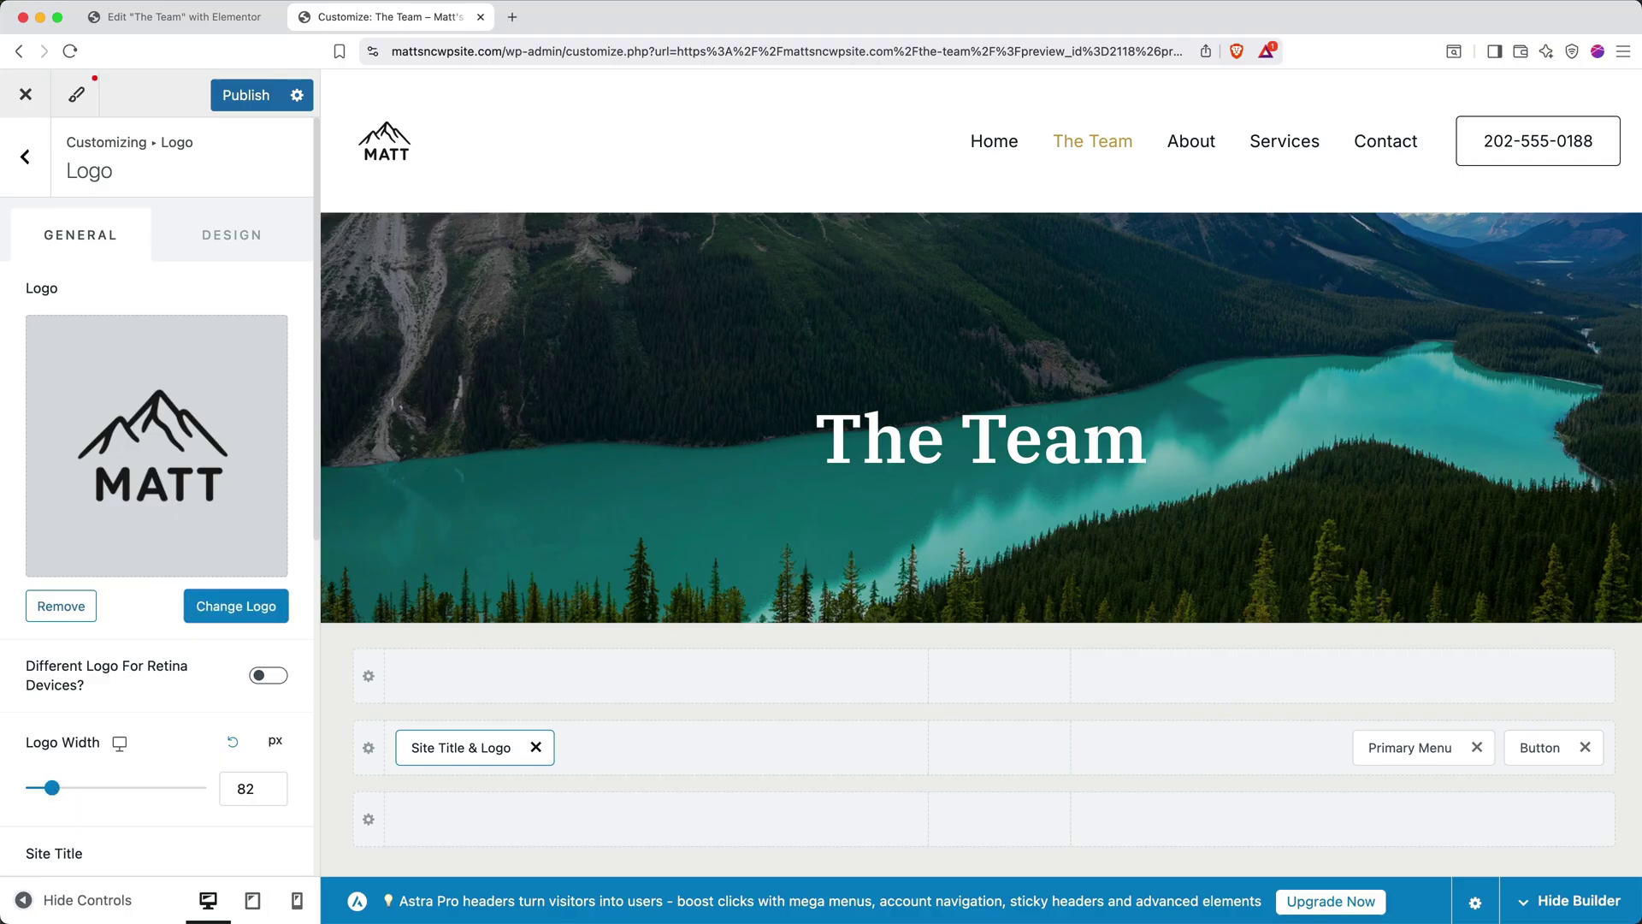
# Place the footer's HTML 1 logo block before the Footer Menu and publish the changes
pyautogui.click(26, 161)
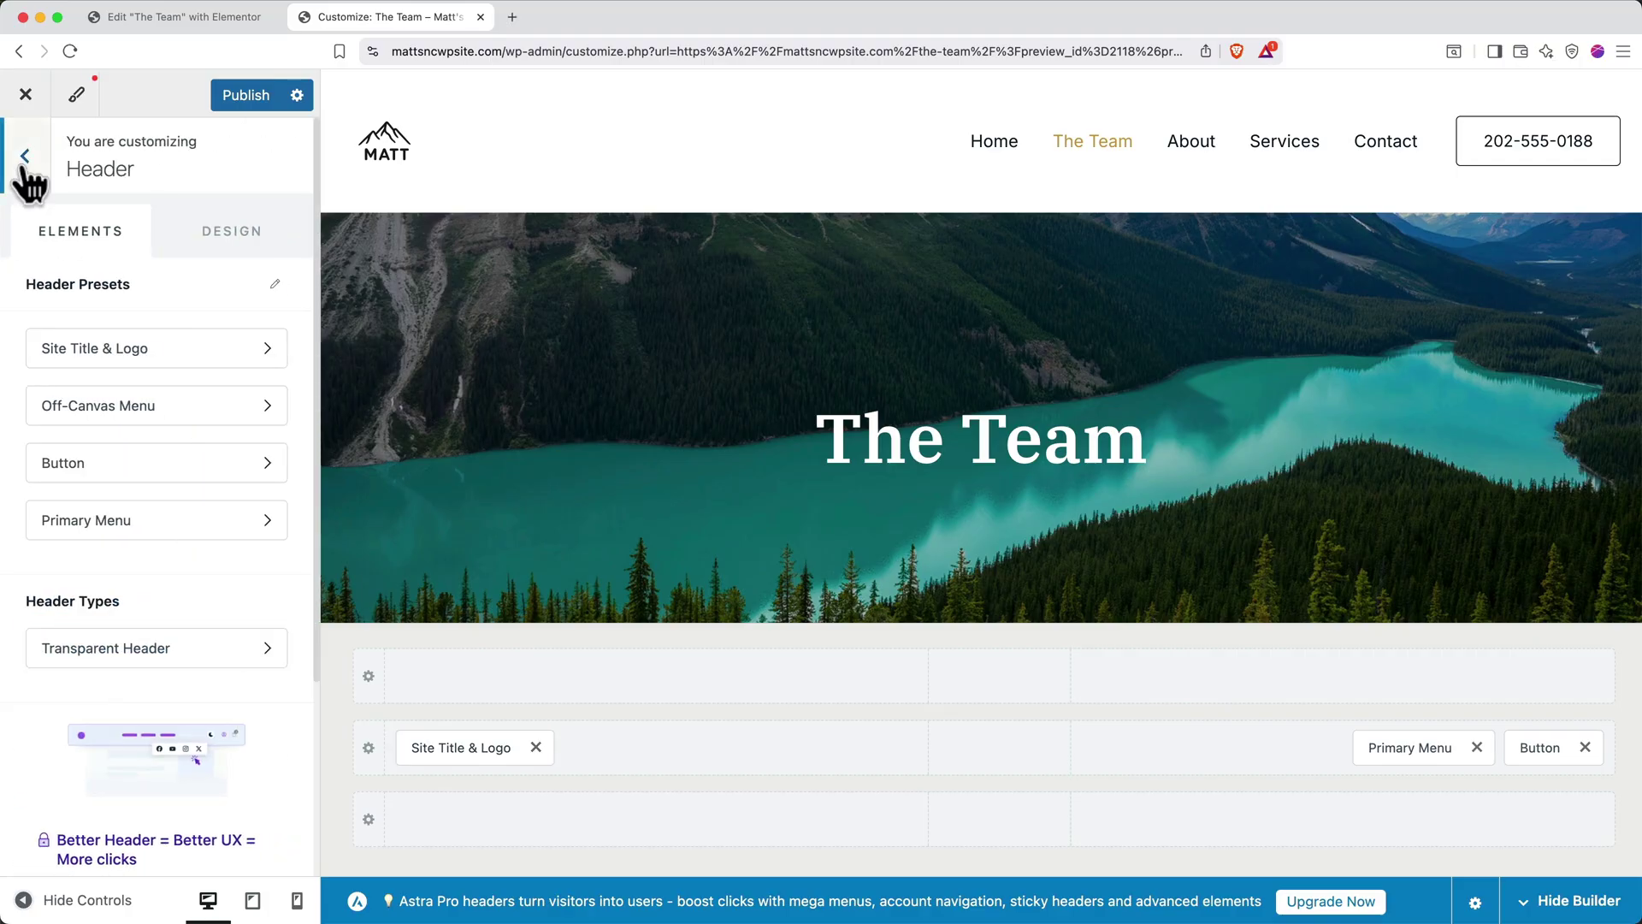
pyautogui.click(24, 161)
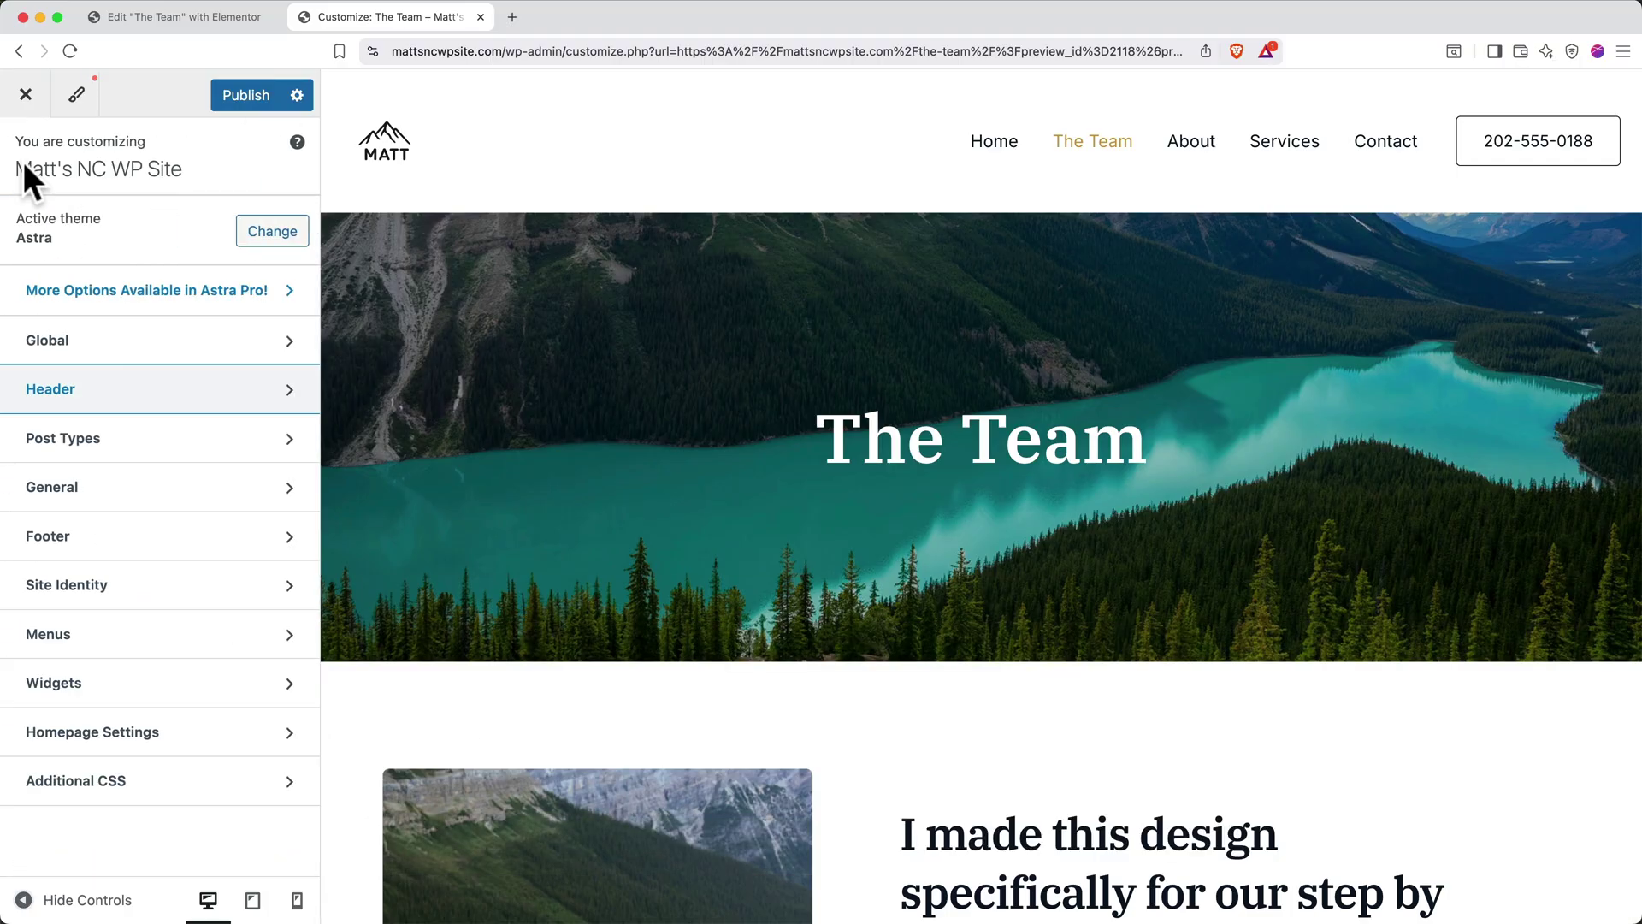
pyautogui.click(140, 547)
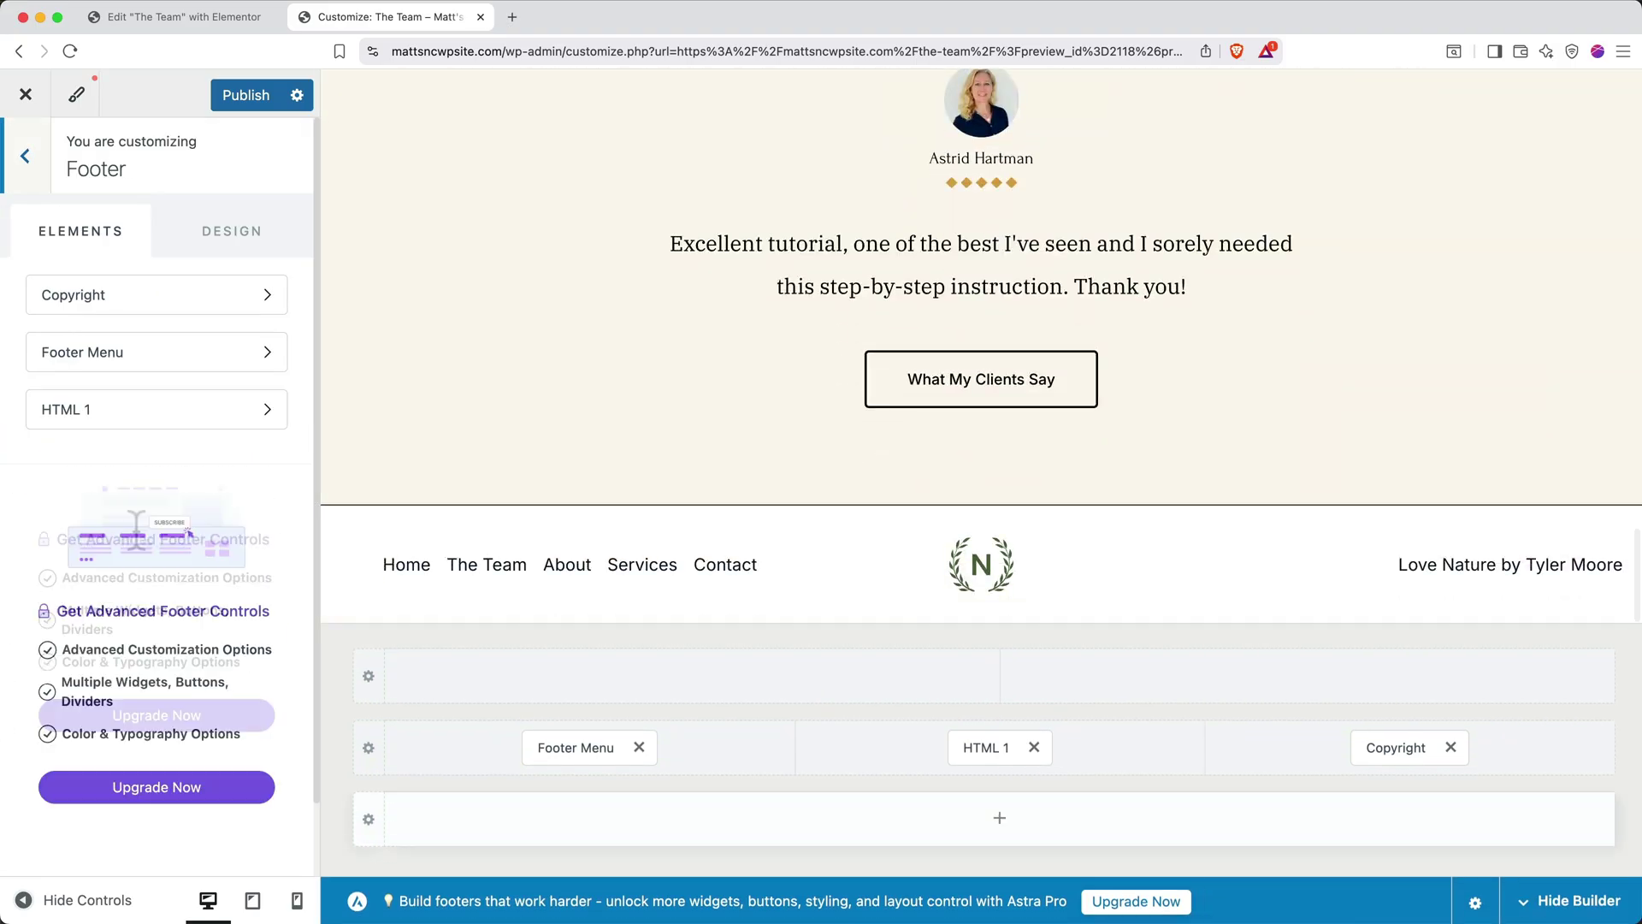
pyautogui.moveTo(982, 749); pyautogui.dragTo(503, 754)
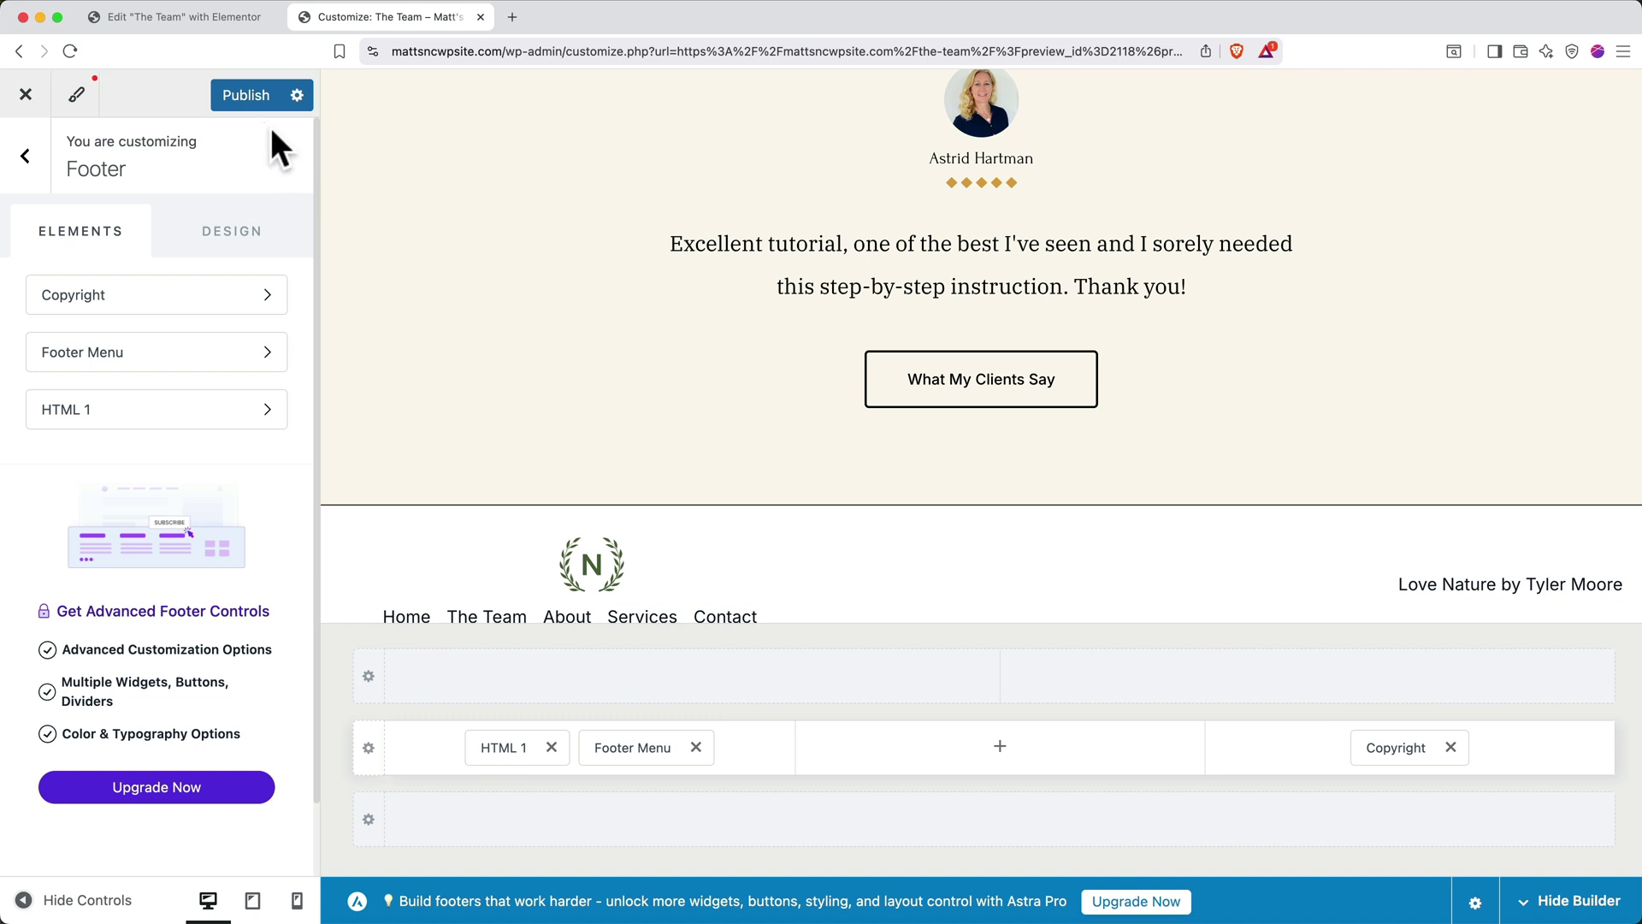
pyautogui.click(248, 96)
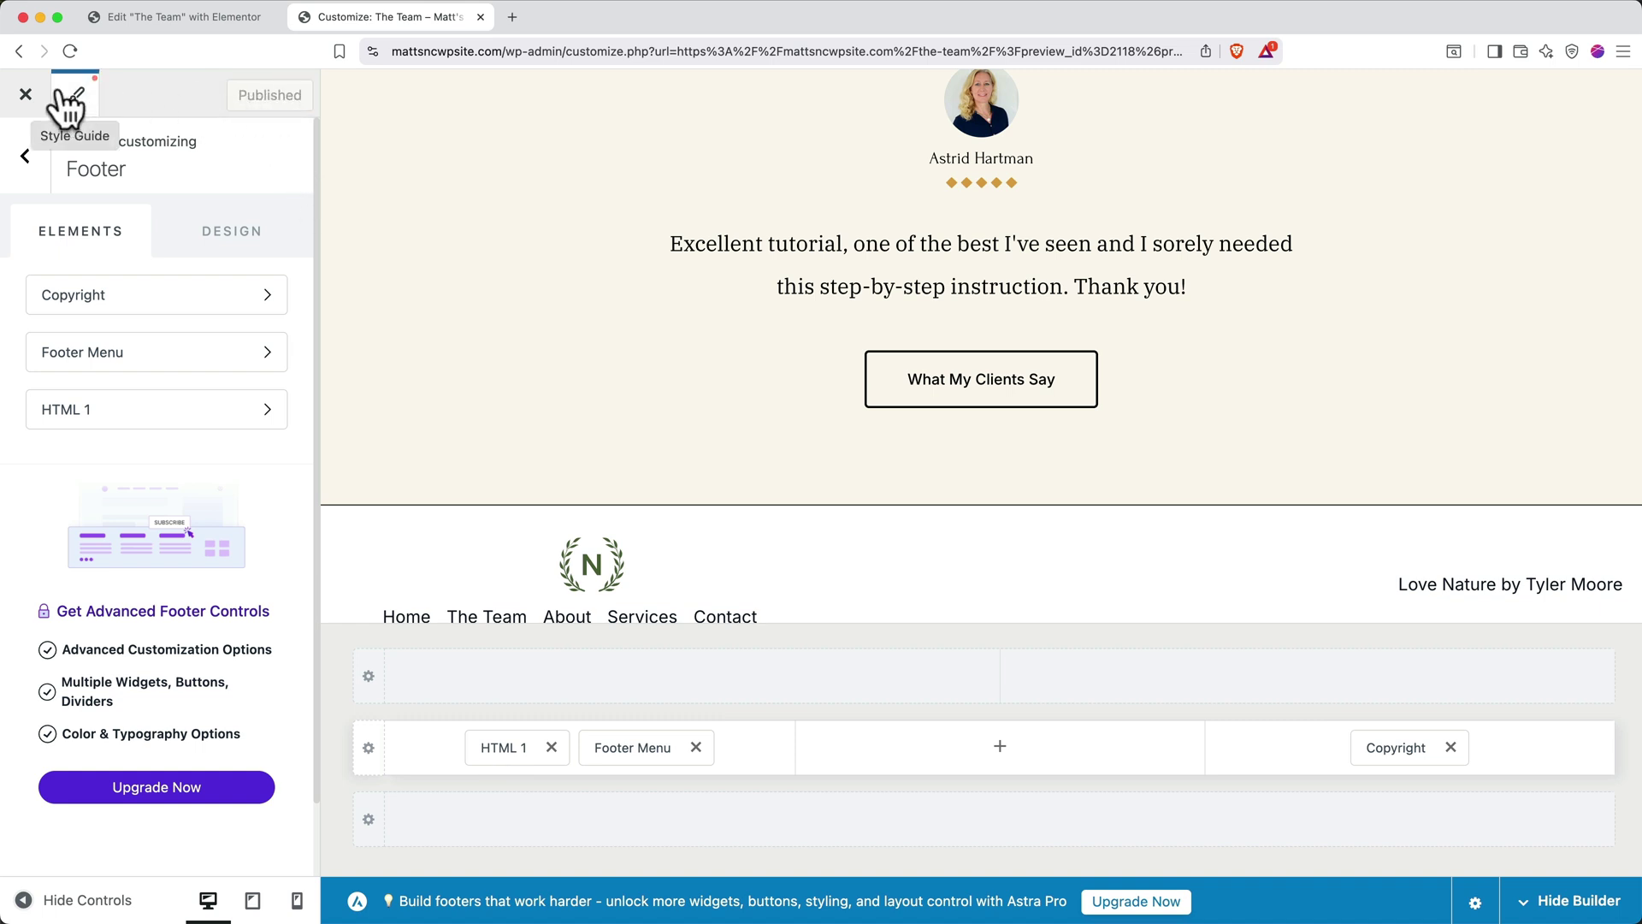
# Close the Customizer to return to The Team page with its new MATT logo
pyautogui.click(26, 94)
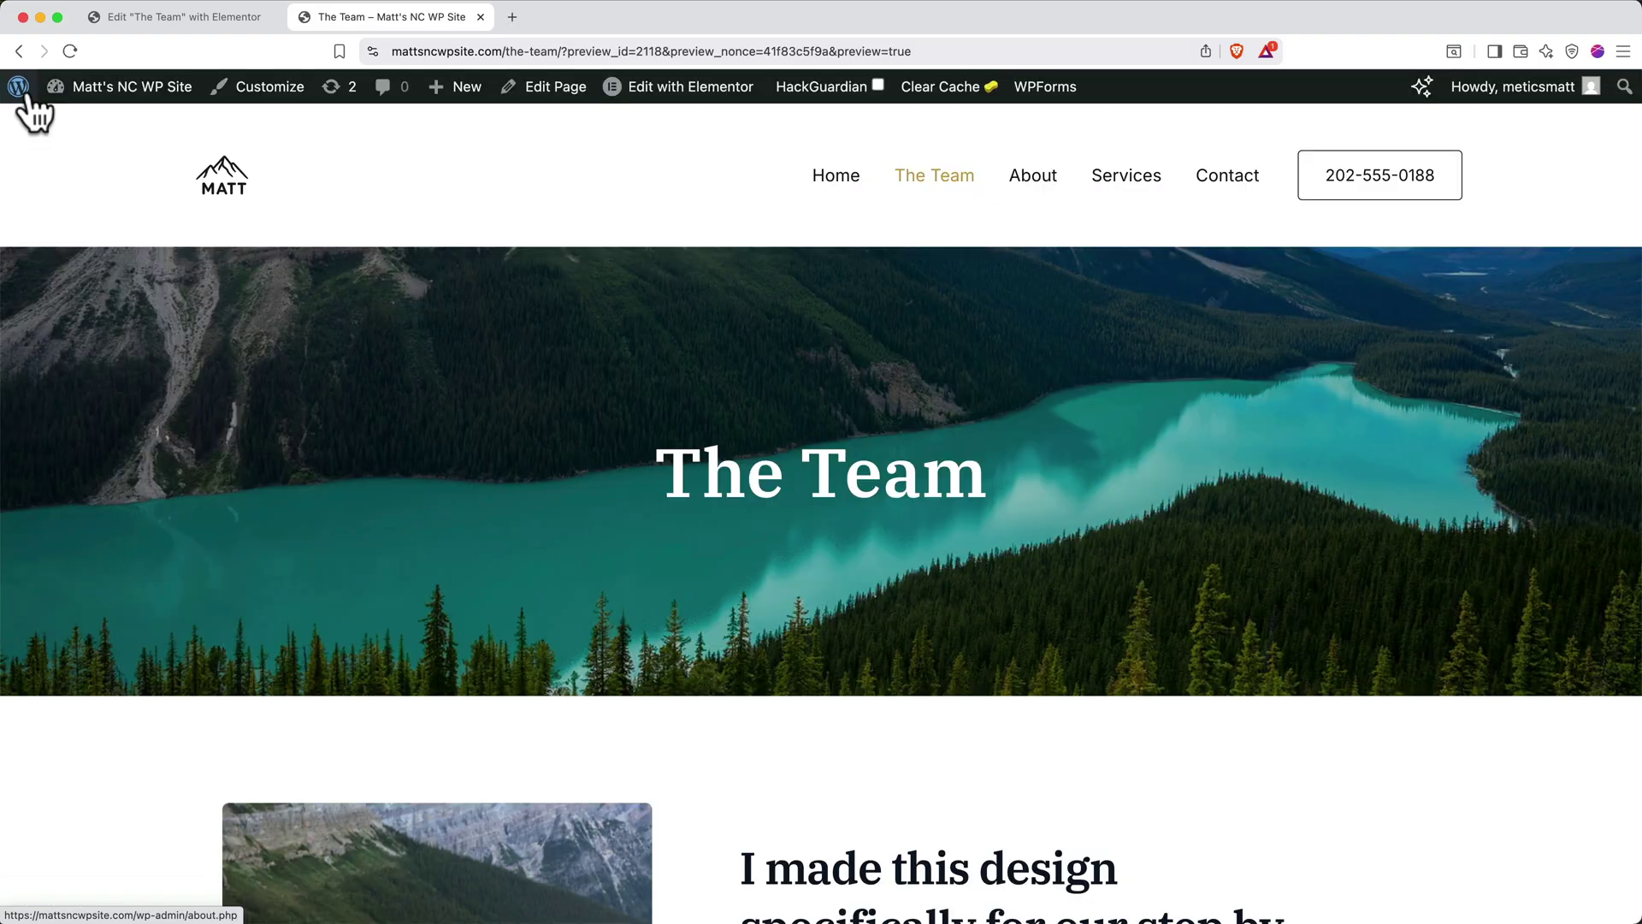